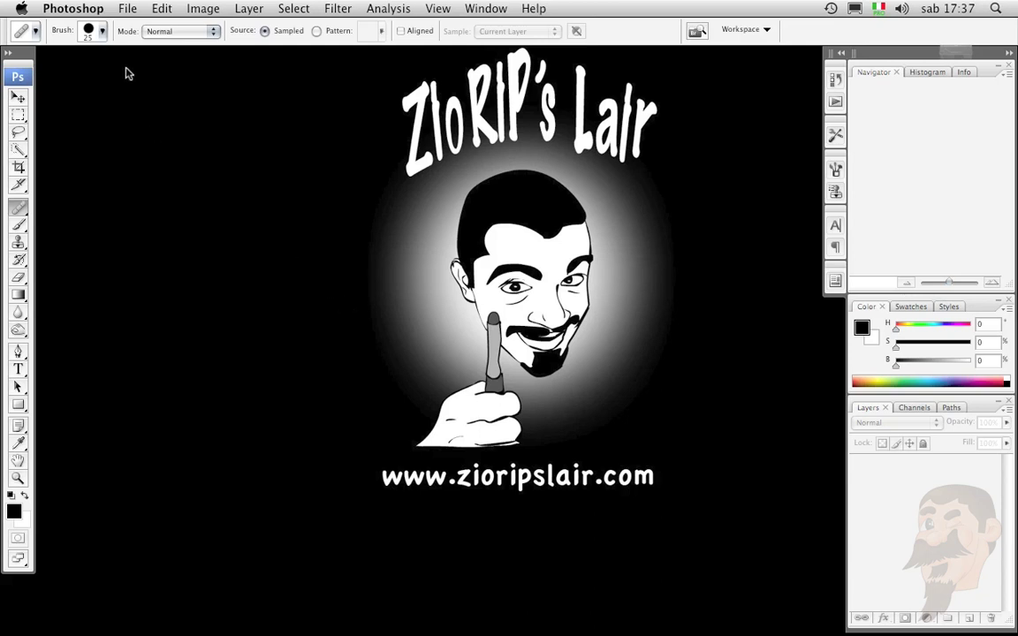
- Open Pretty-Girl.jpg from the Lesson's stuff folder with File > Open
click(127, 8)
click(119, 41)
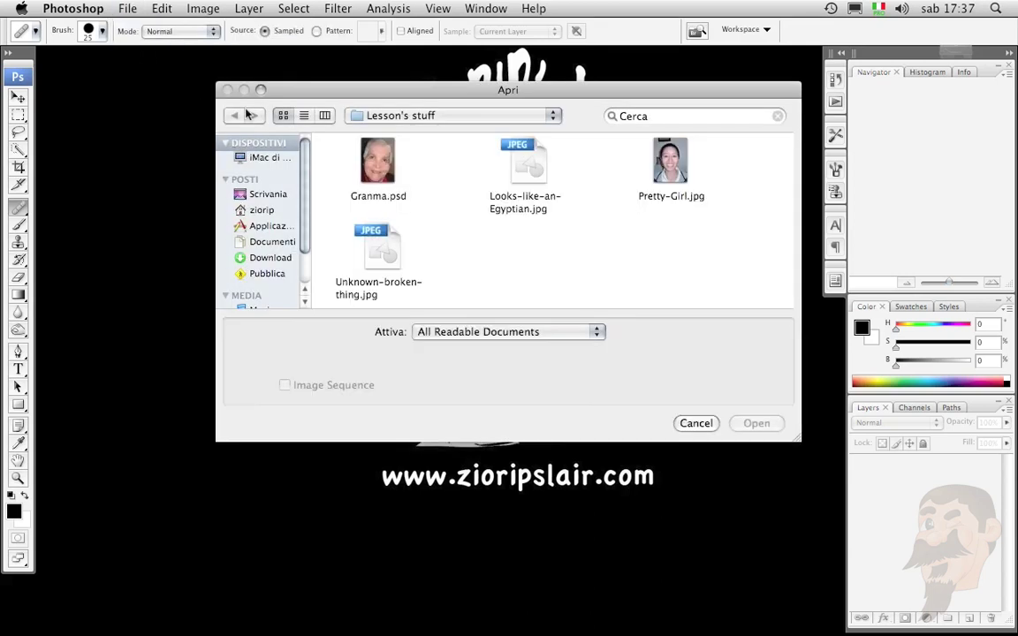
click(667, 162)
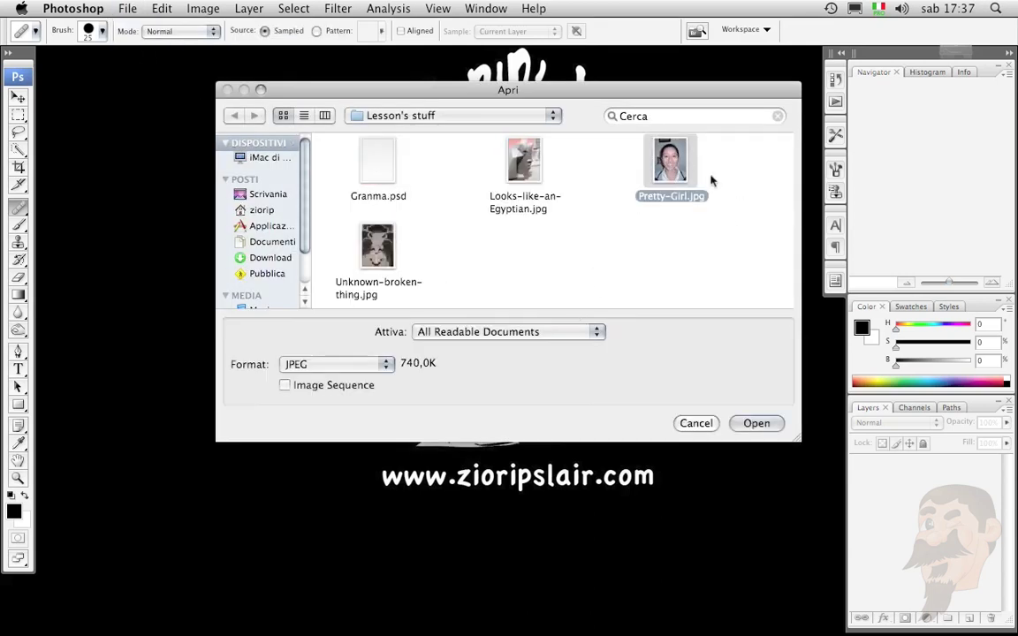
click(750, 426)
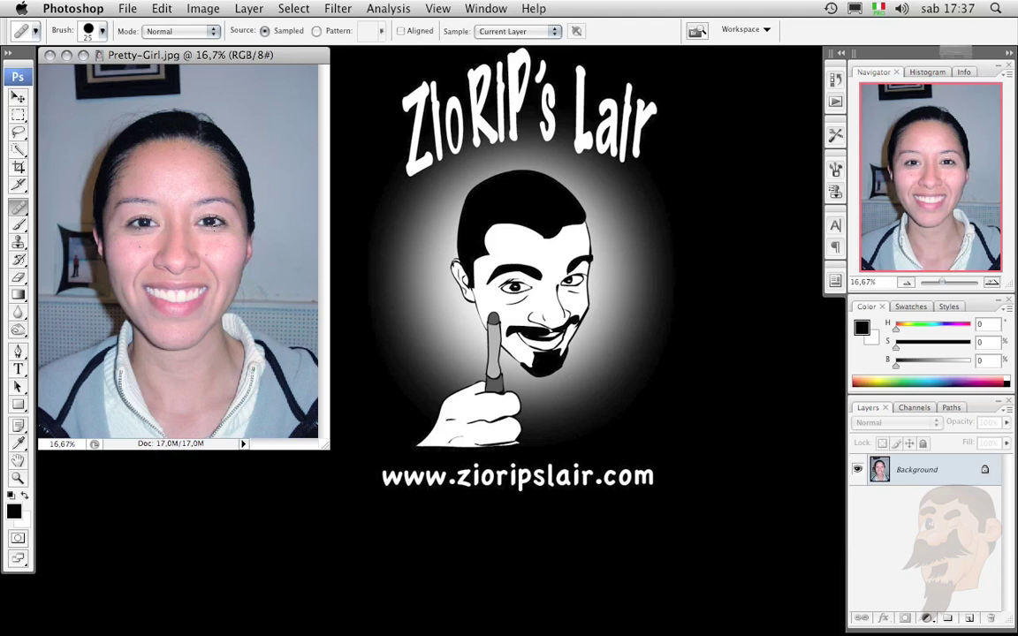
- Move from the Marquee to the Clone Stamp, then show the healing tools flyout
key(m)
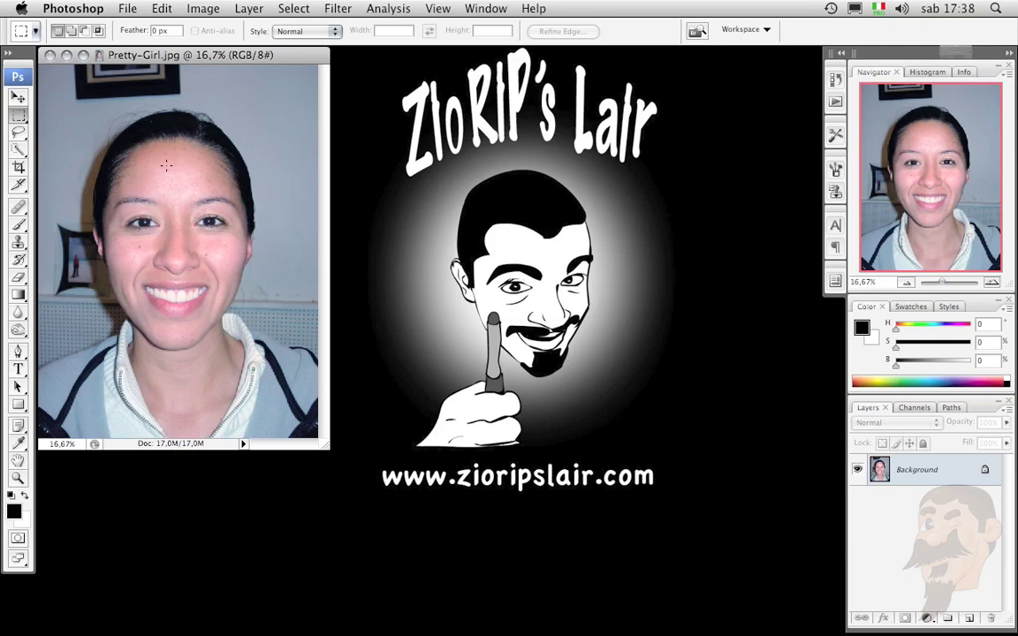
click(18, 239)
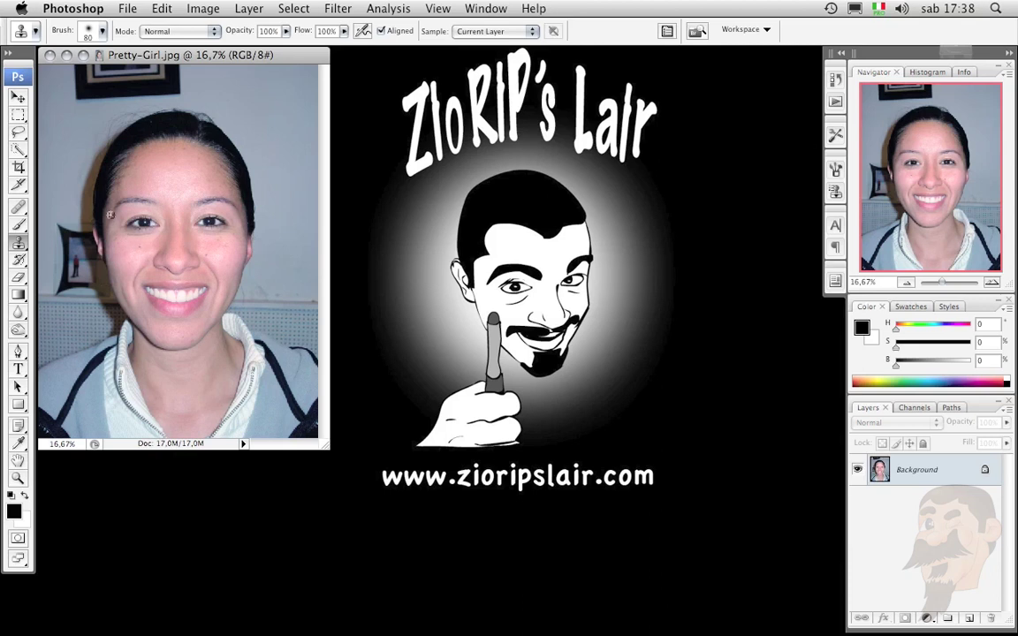
click(22, 208)
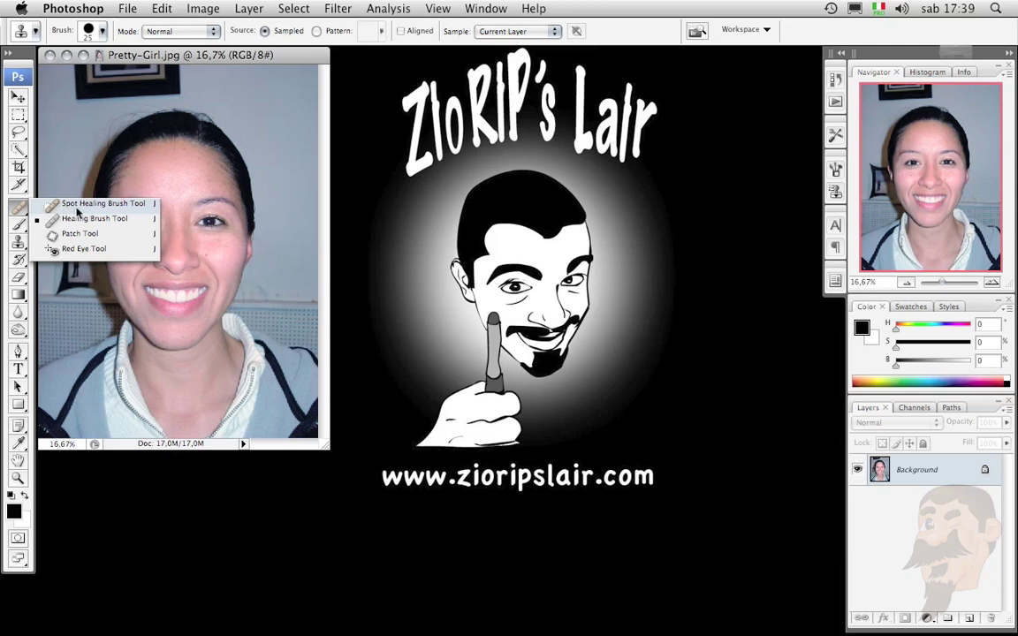
- Select the Spot Healing Brush Tool, with its 40-pixel brush and Proximity Match type
click(70, 203)
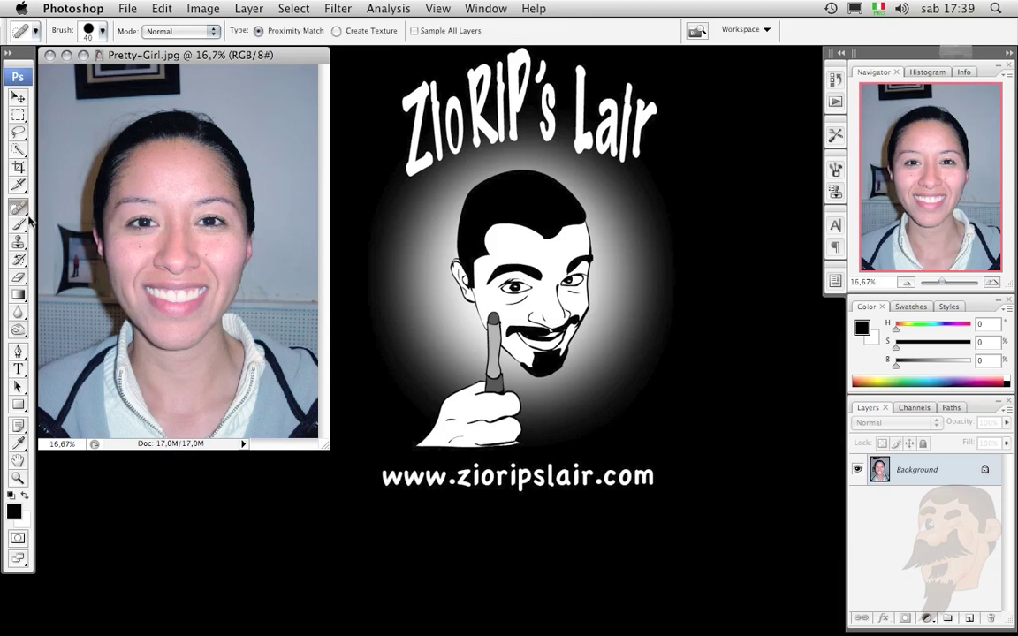
key(shift+j)
key(shift+j)
key(shift+j)
key(shift+j)
drag(18, 204, 86, 226)
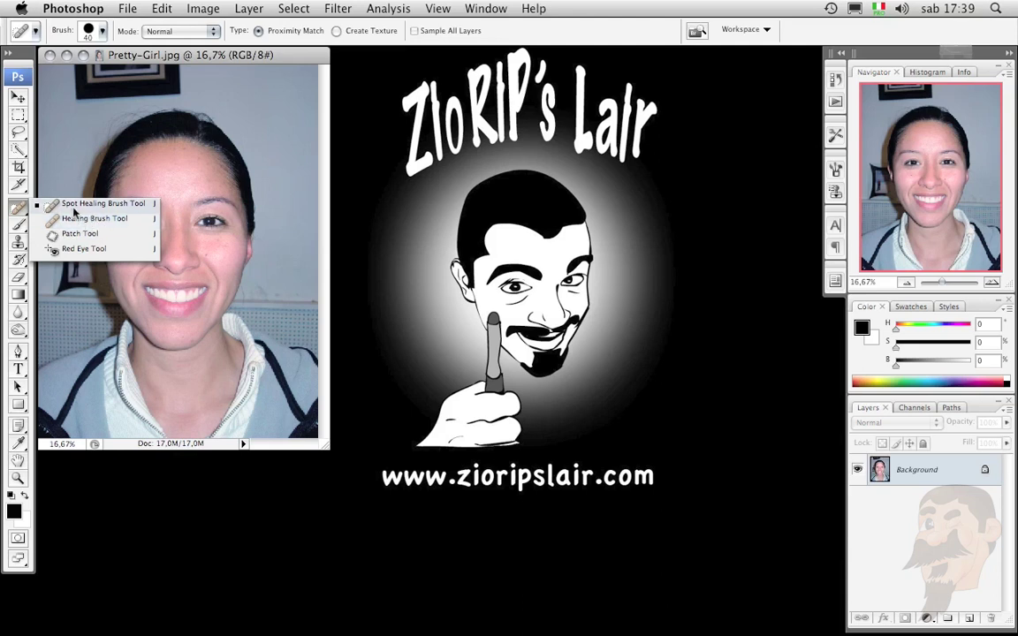
click(82, 204)
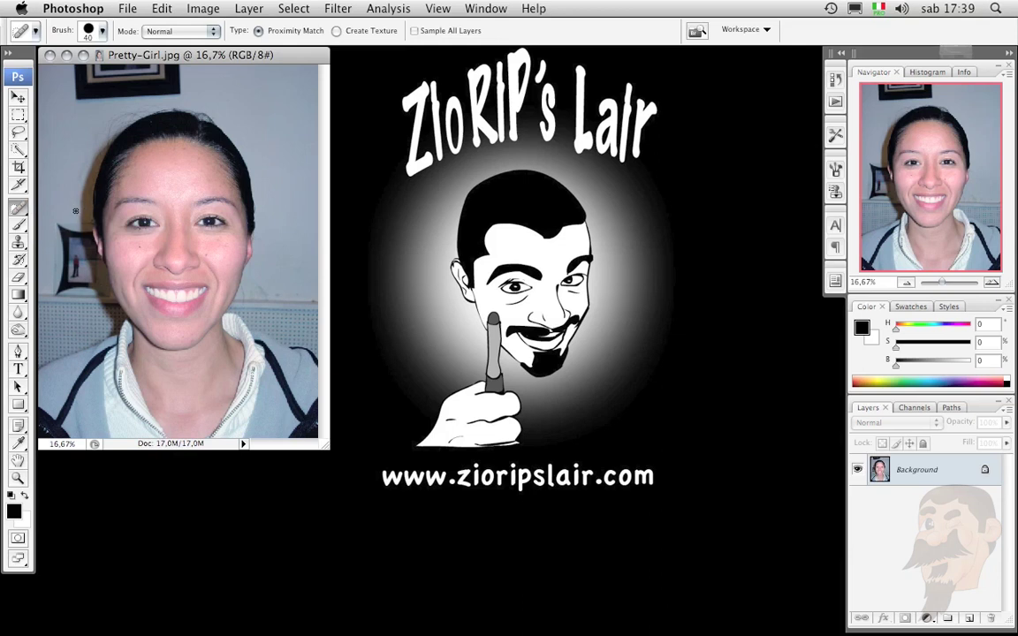
- Zoom the portrait to 50% and pan so the forehead is in view
key(ctrl+plus)
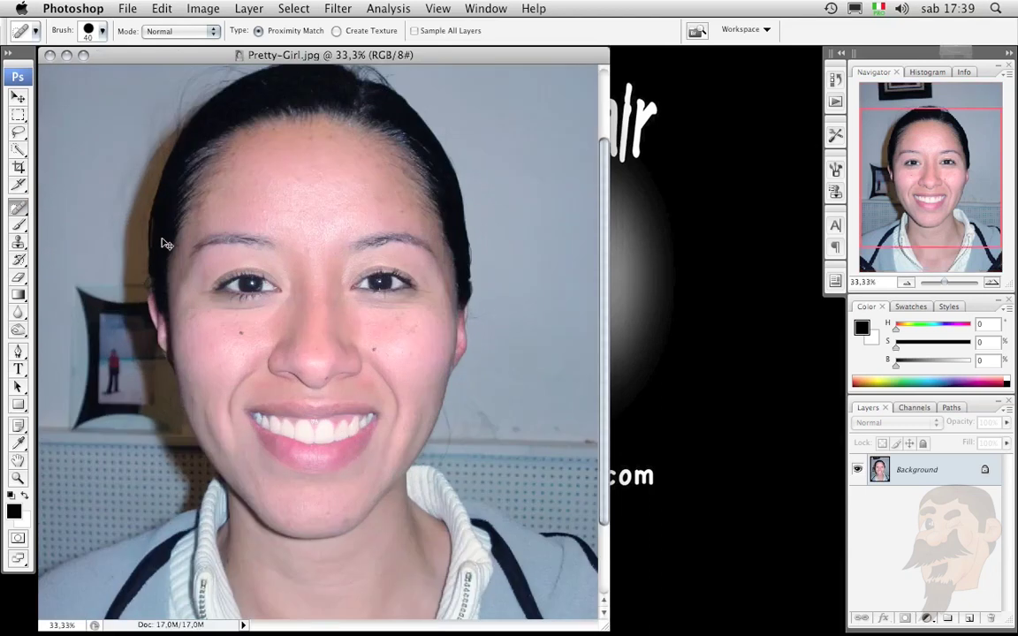
key(ctrl+plus)
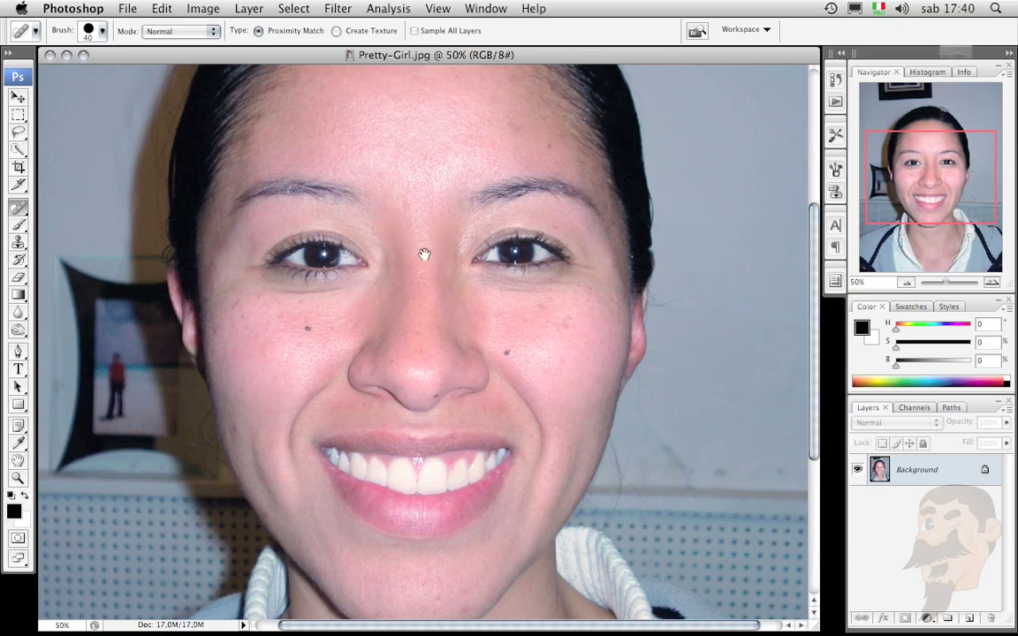
drag(385, 228, 420, 331)
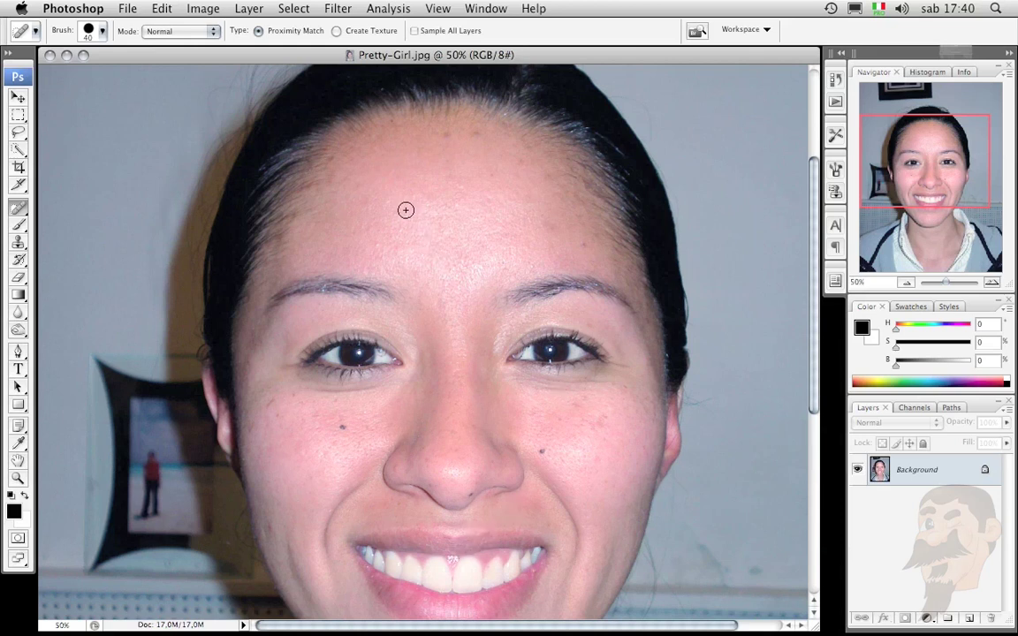
- Reset the Spot Healing Brush to defaults and confirm its 19-pixel, 100% hardness brush
click(35, 31)
click(201, 58)
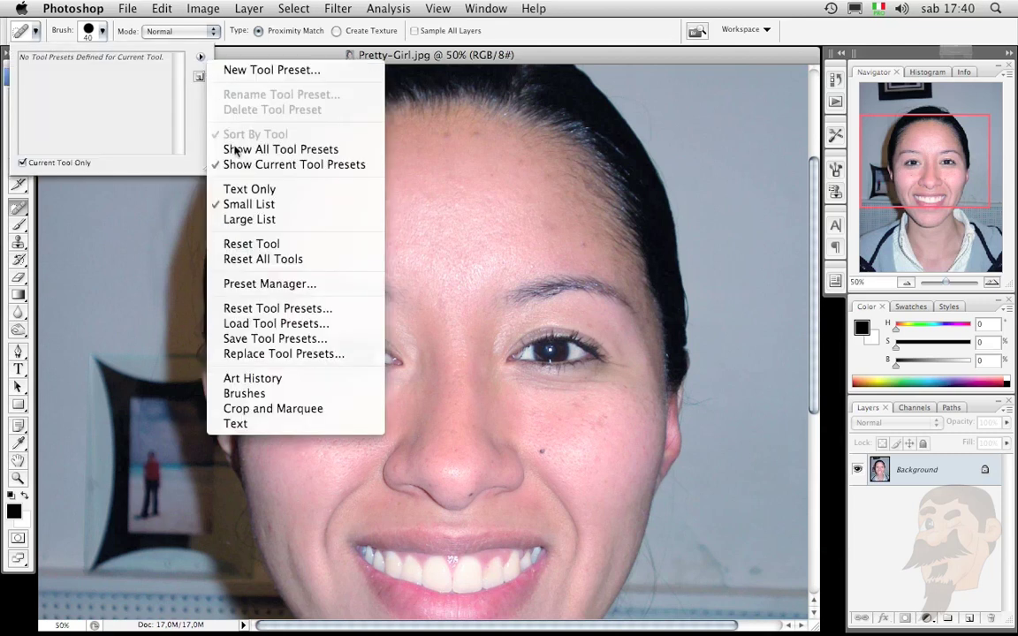
click(231, 237)
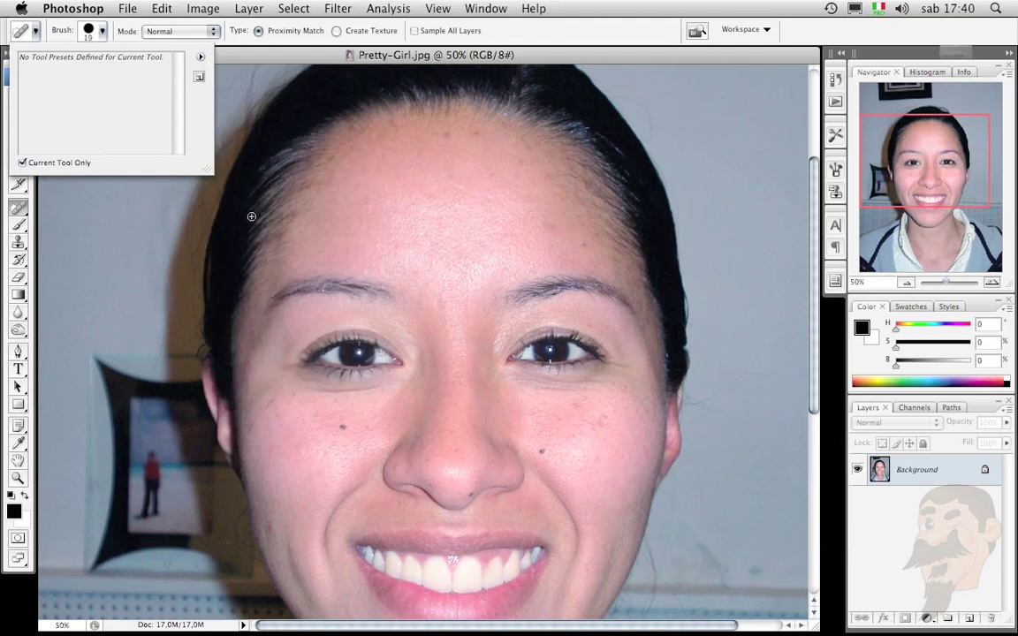
click(34, 31)
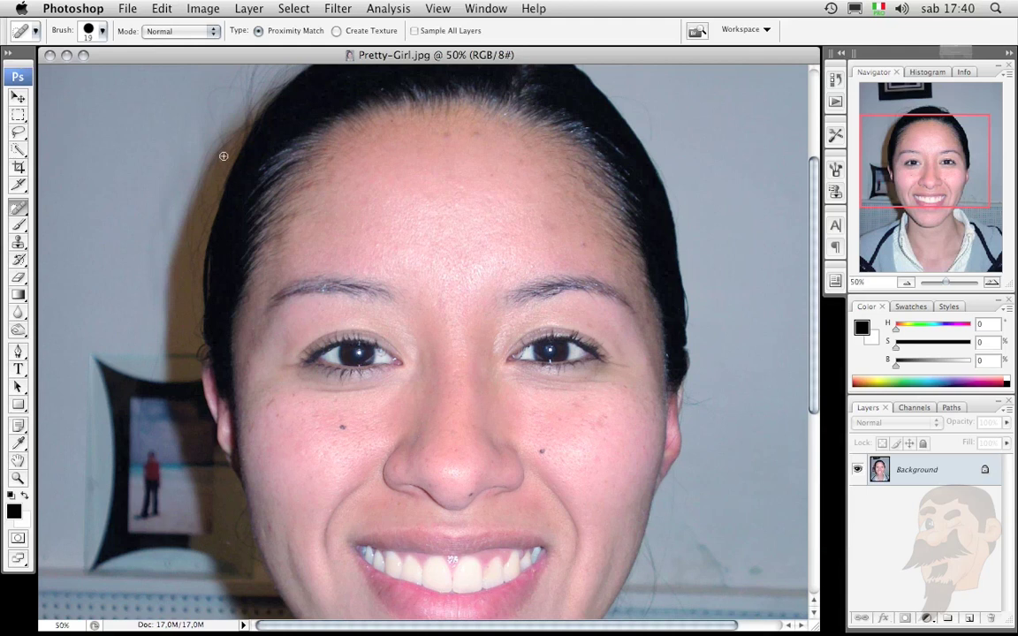
click(103, 32)
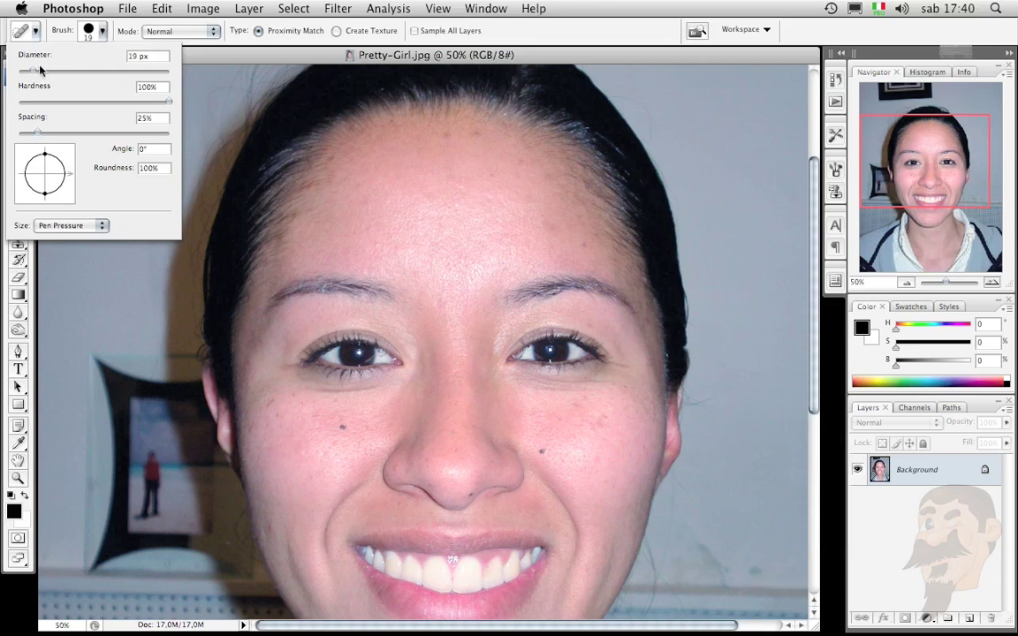
- Close the Brush picker, keeping the 19-pixel spot healing brush
click(101, 34)
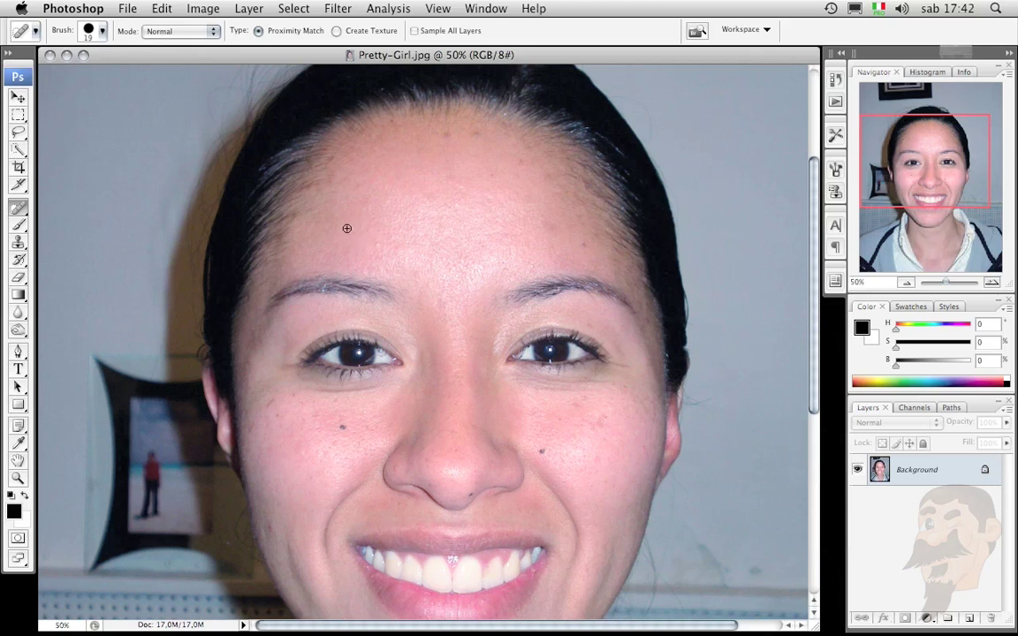
click(159, 10)
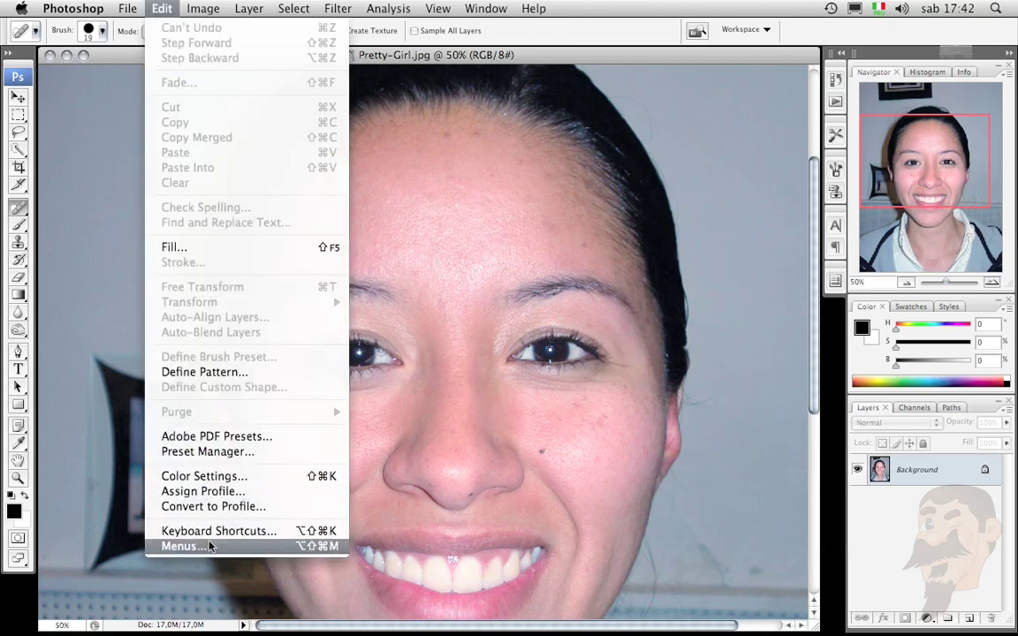
click(402, 59)
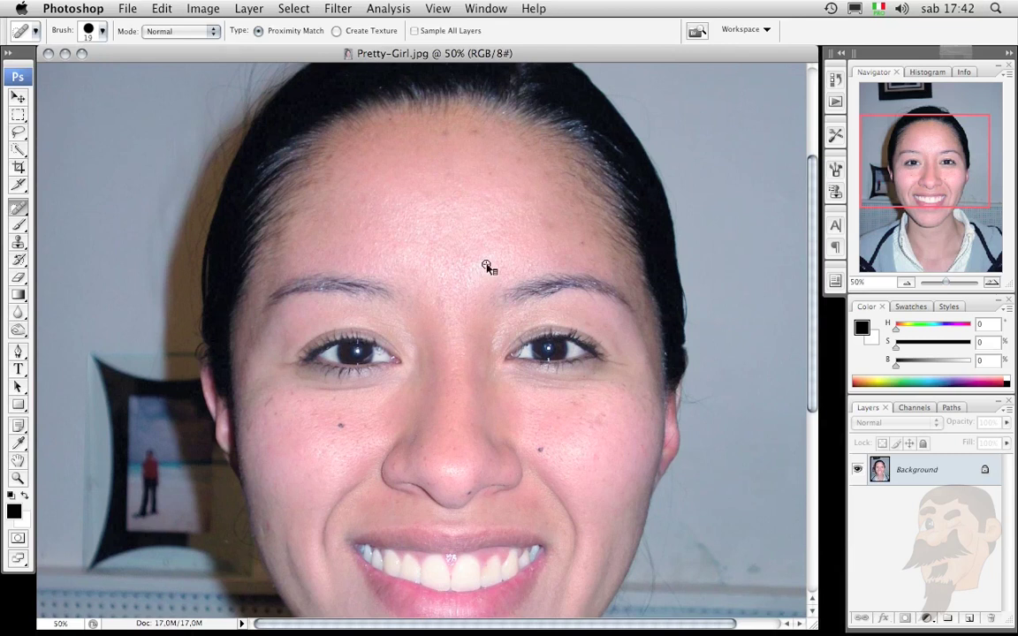
- Change the brush's Size control from Pen Pressure to Off
click(103, 32)
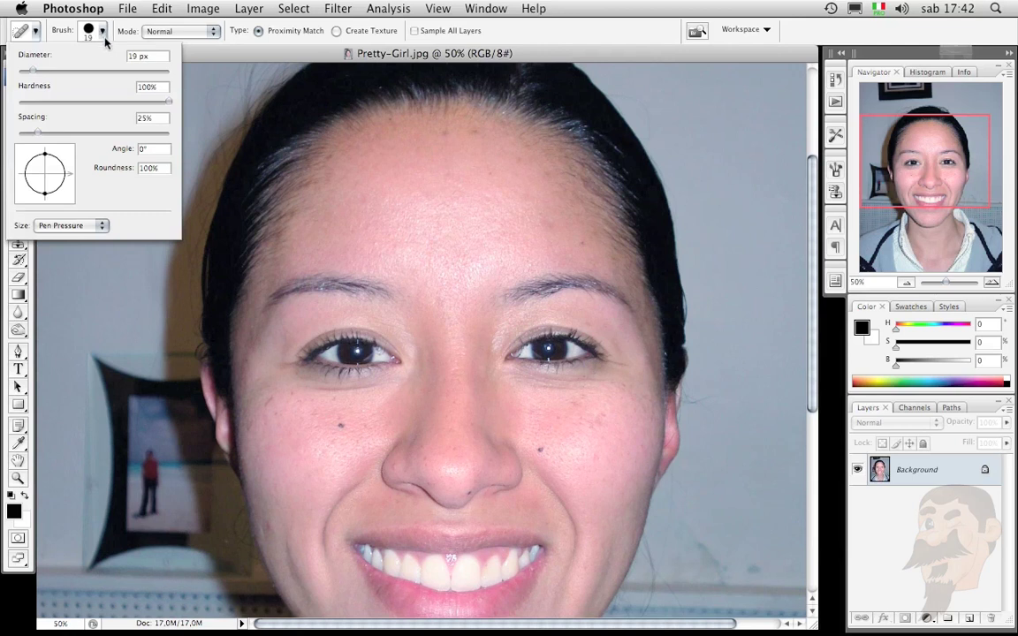
click(103, 228)
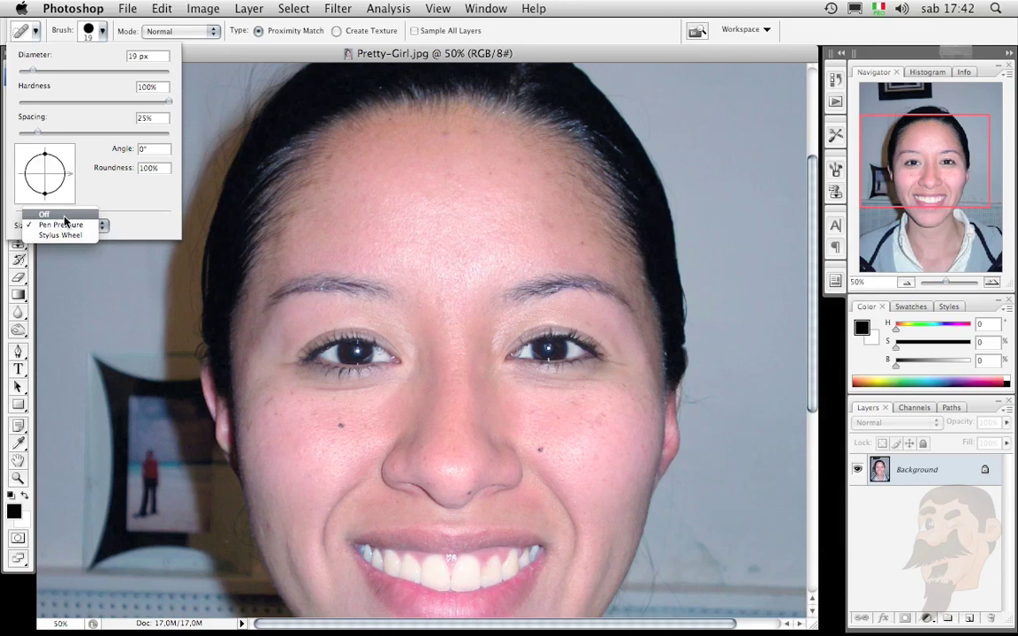
click(65, 215)
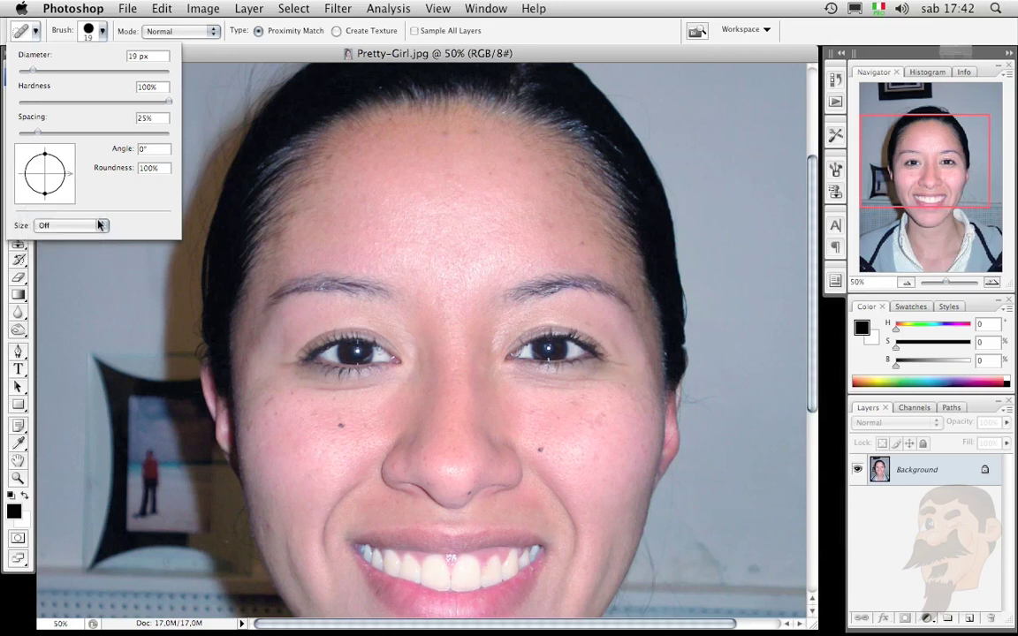
click(103, 34)
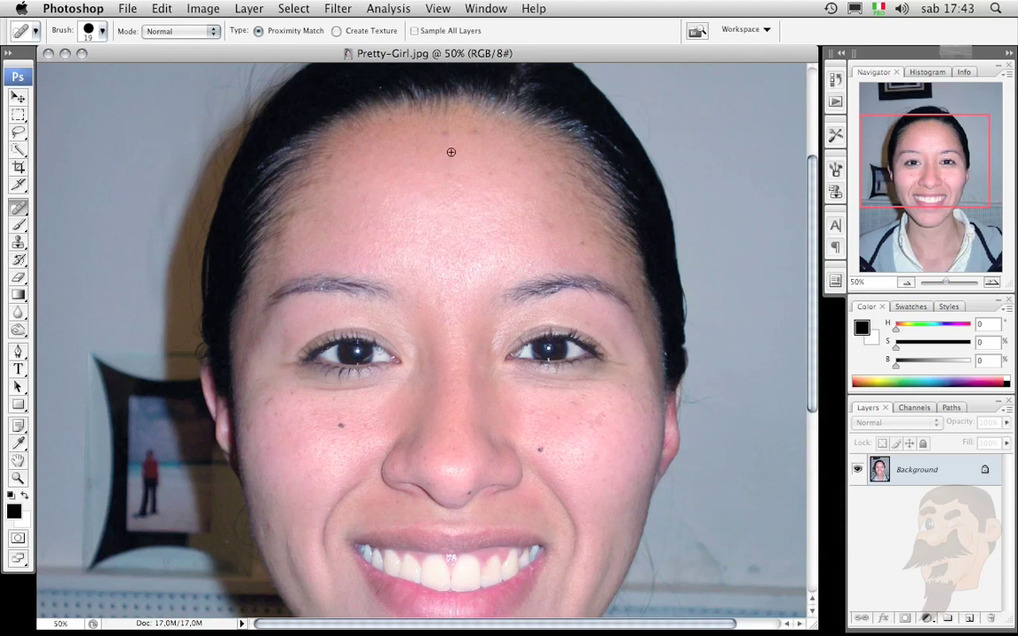
- Enlarge the brush to 50 pixels and heal five blemishes across the forehead
key(bracketright)
key(bracketright)
key(bracketright)
click(443, 131)
click(488, 172)
click(547, 224)
click(328, 180)
click(392, 121)
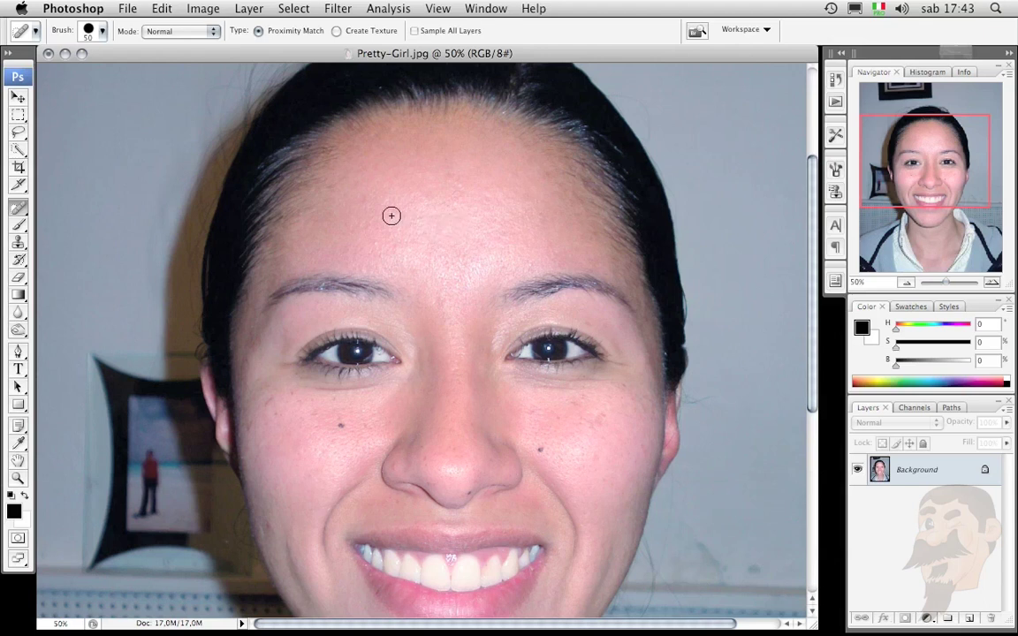
- Heal the mole on the left cheek and the small mole beside the nose
click(340, 425)
click(340, 425)
click(538, 448)
- Pan down the face, then heal the left-cheek blemish and the spots on the nose
drag(581, 433, 575, 350)
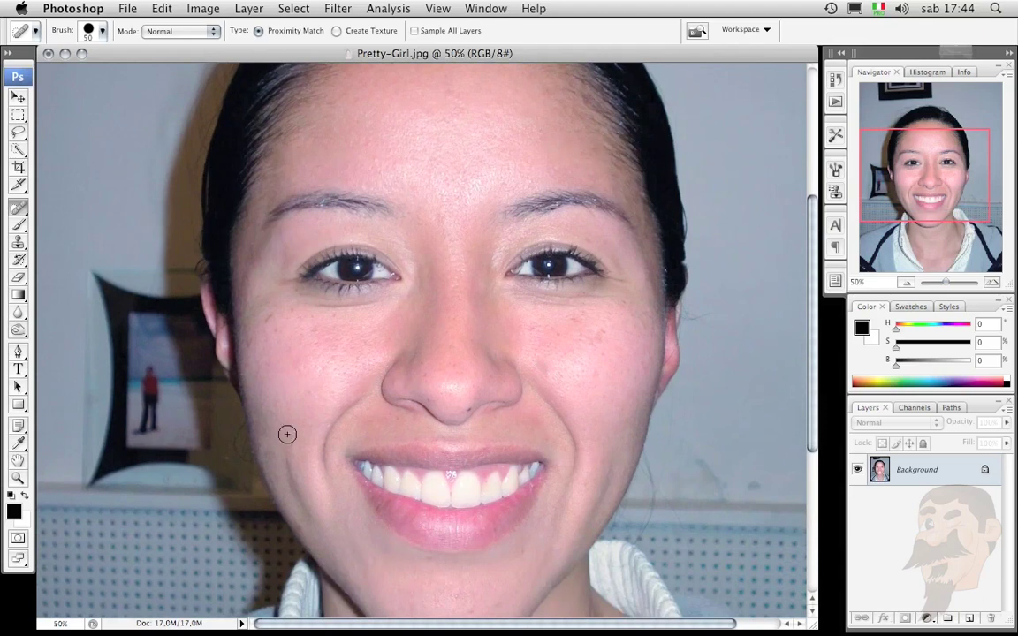
drag(317, 408, 311, 337)
click(269, 244)
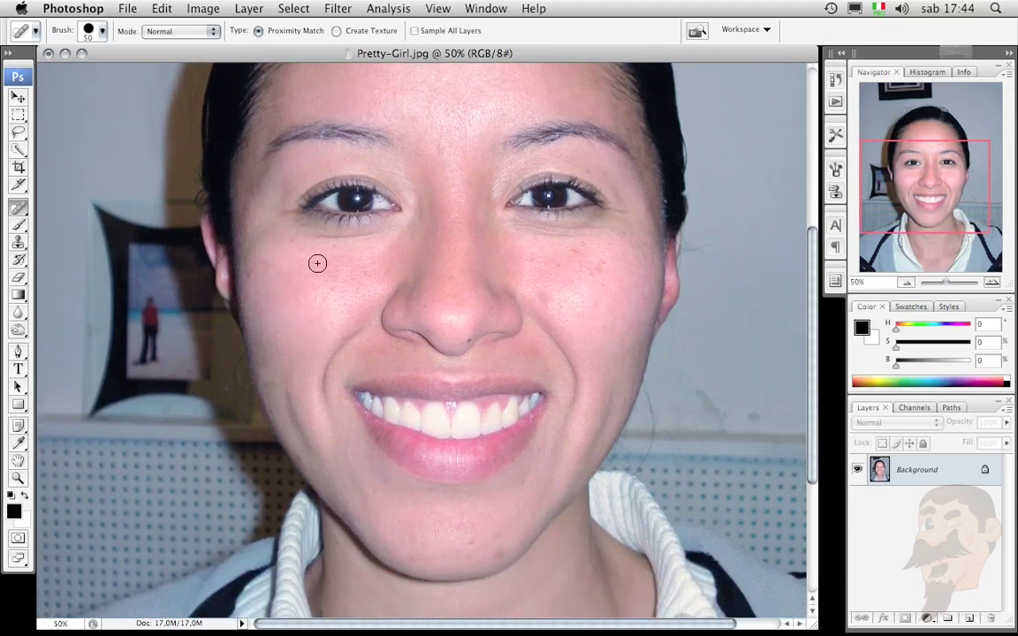
click(431, 306)
click(485, 309)
click(396, 306)
click(429, 302)
- Heal four blemishes on the right cheek and two spots on the chin
click(601, 266)
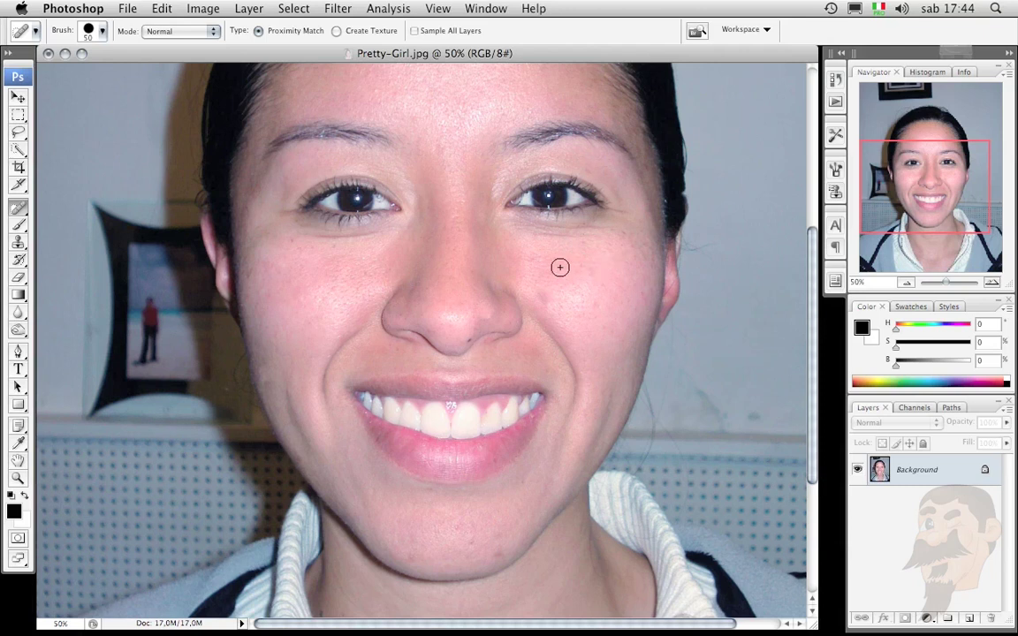
click(597, 302)
click(592, 270)
click(643, 298)
click(456, 528)
click(471, 540)
- Select the Healing Brush Tool and reset it to its default settings
click(17, 206)
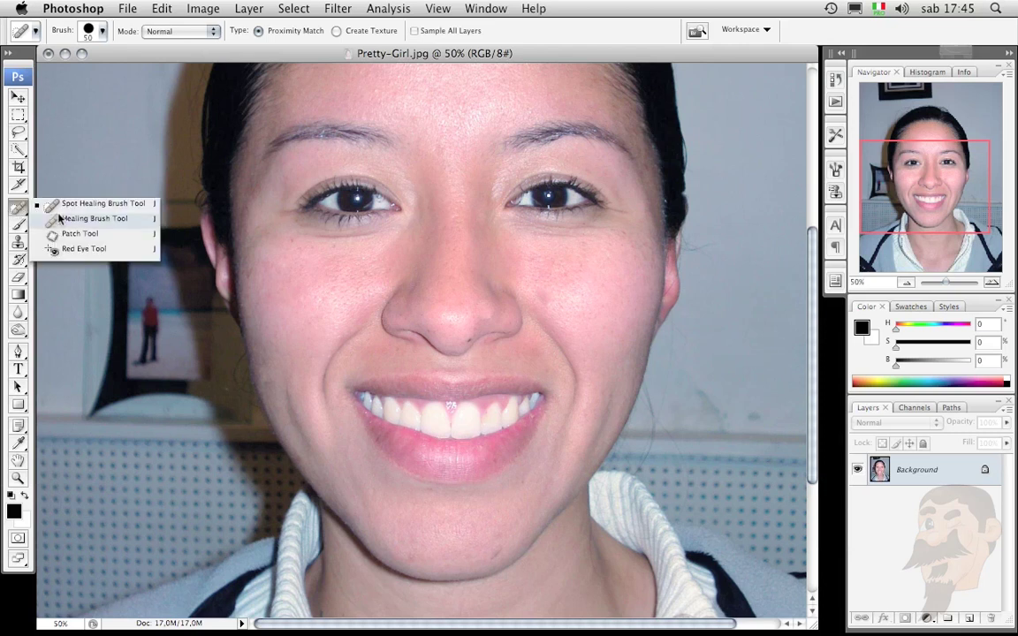
click(88, 223)
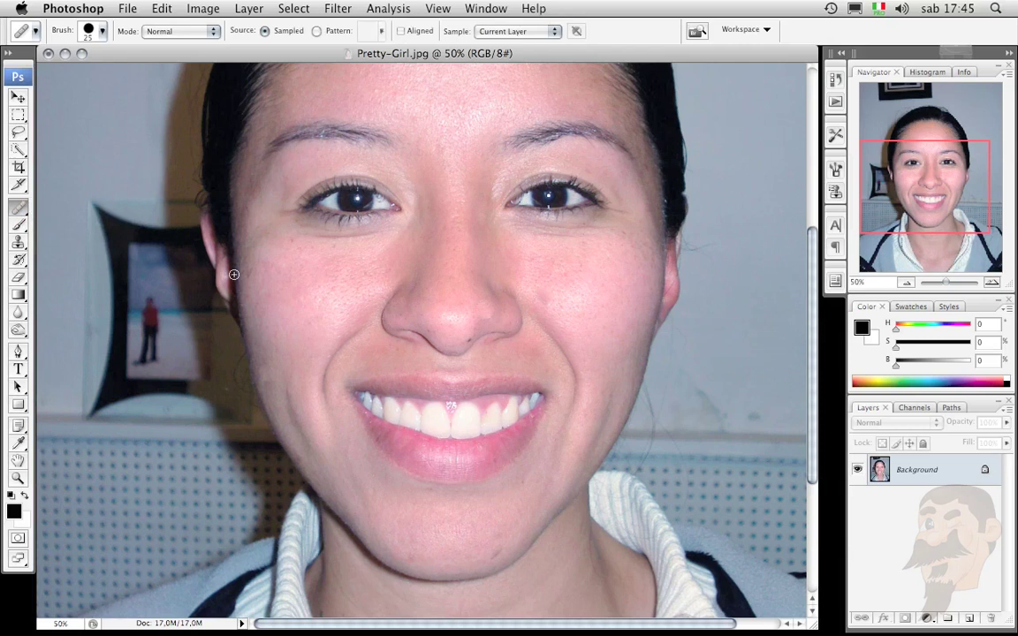
click(36, 31)
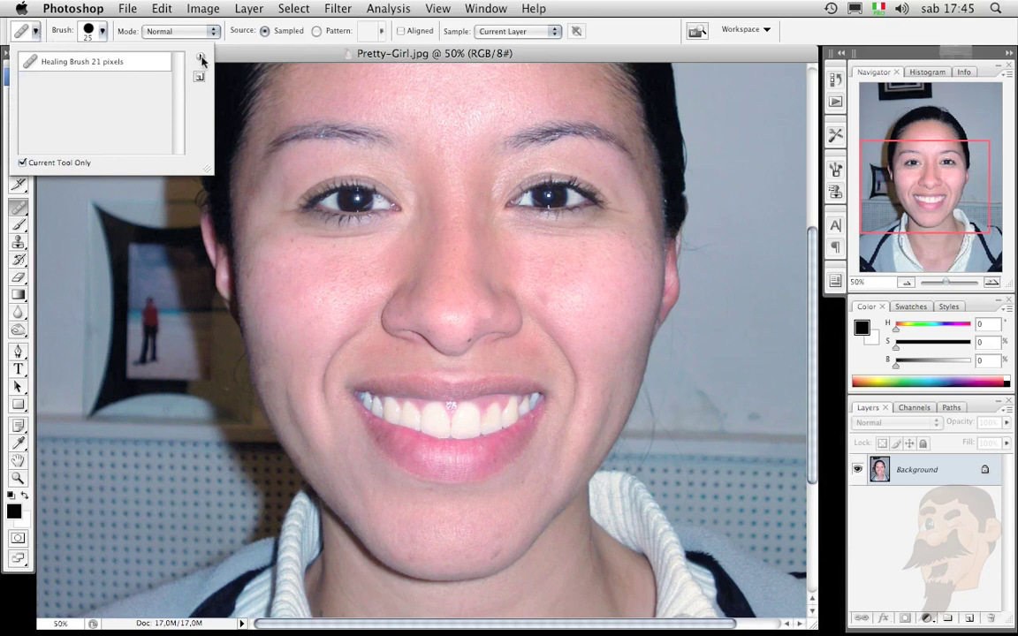
click(202, 60)
click(234, 242)
click(36, 32)
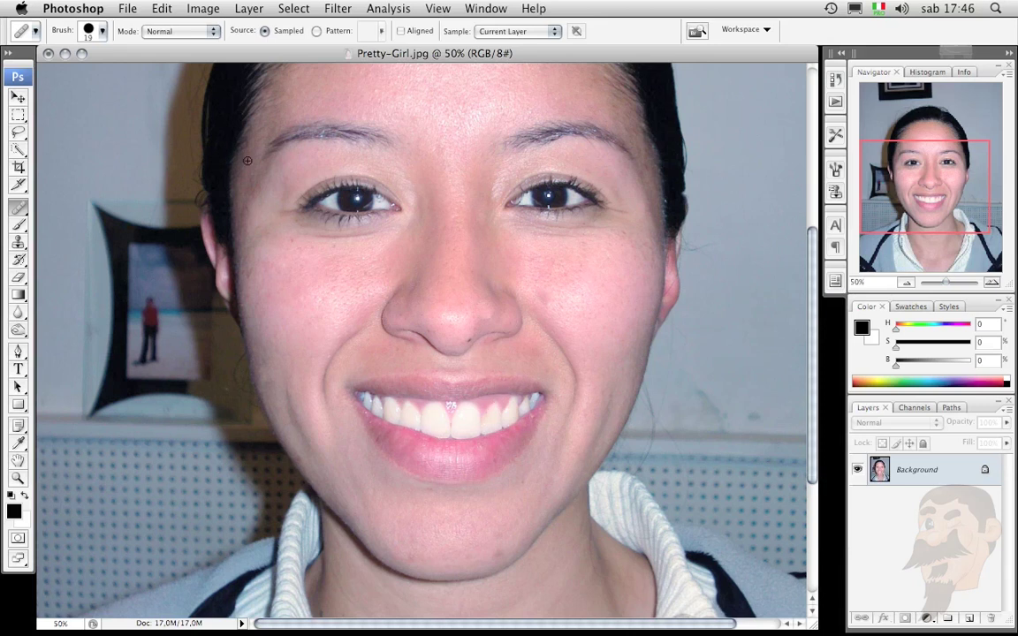
- In the Brush picker, set the Healing Brush Size control from Pen Pressure to Off
click(102, 31)
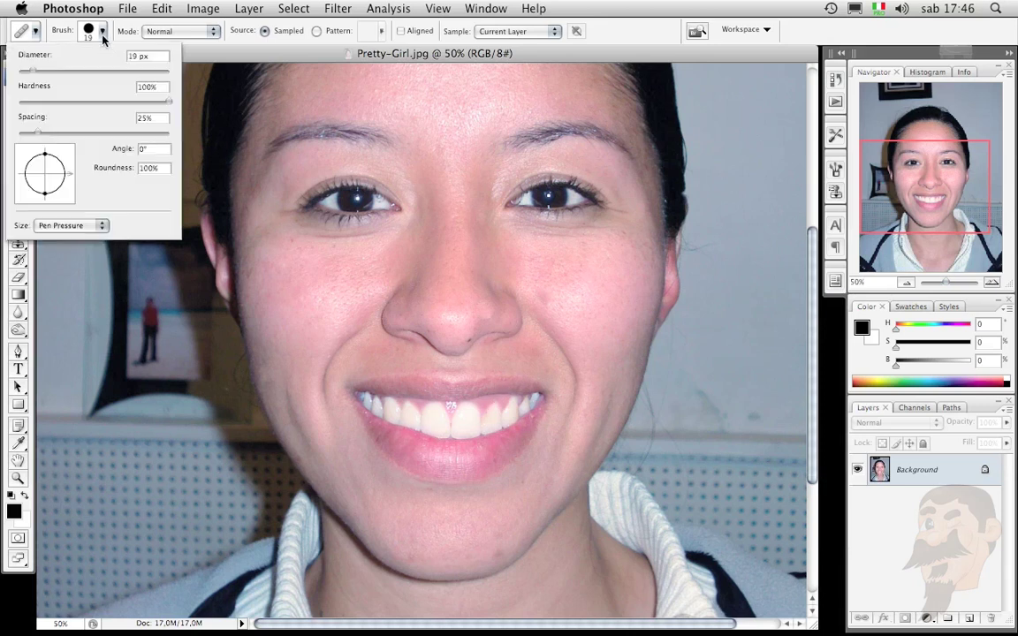
click(102, 226)
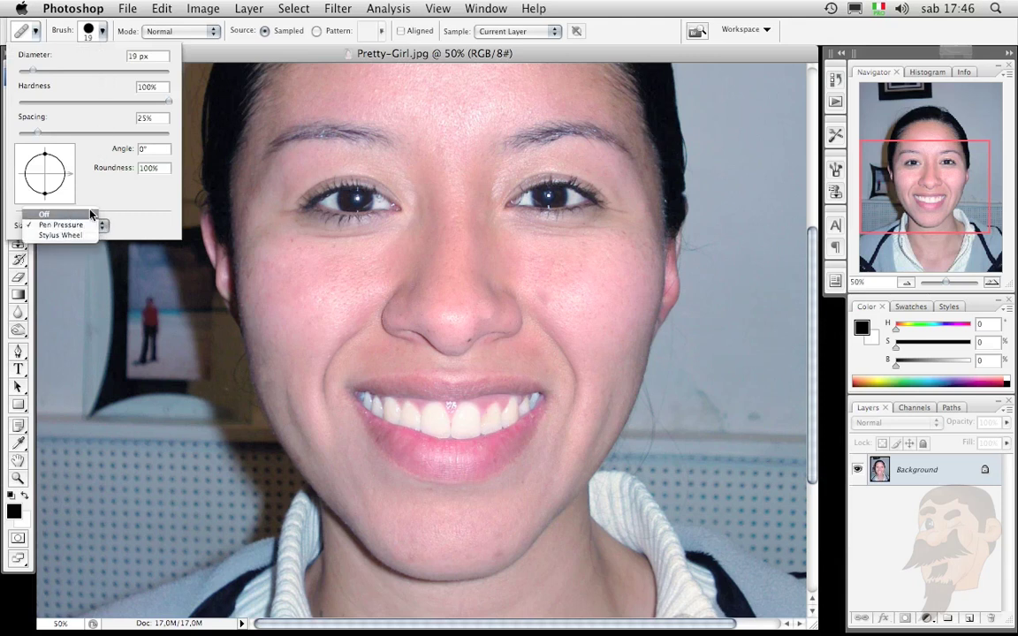
click(67, 215)
click(102, 32)
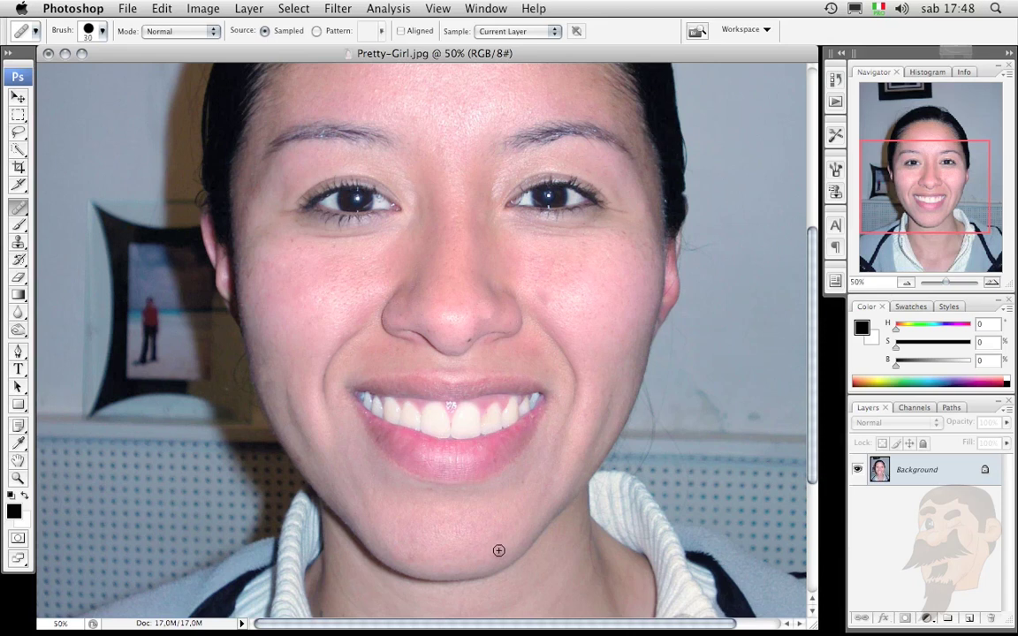
- Enlarge the brush to 60 pixels and heal the chin with skin sampled below the lip
key(bracketright)
key(bracketright)
key(bracketright)
mouse_move(497, 554)
mouse_down()
mouse_move(461, 555)
mouse_move(451, 594)
mouse_move(510, 534)
mouse_up()
click(511, 535)
click(511, 536)
click(509, 533)
click(508, 534)
click(508, 533)
click(509, 534)
click(509, 534)
click(510, 533)
click(509, 532)
- Heal a spot on the nose, resample skin on the chin, and shrink the brush to 50 pixels
click(509, 323)
alt+click(452, 531)
key(bracketleft)
key(bracketleft)
- Sample clean skin and heal spots on the nose and right cheek
alt+click(456, 564)
alt+click(471, 314)
alt+click(482, 288)
alt+click(577, 304)
click(543, 300)
alt+click(567, 282)
click(541, 288)
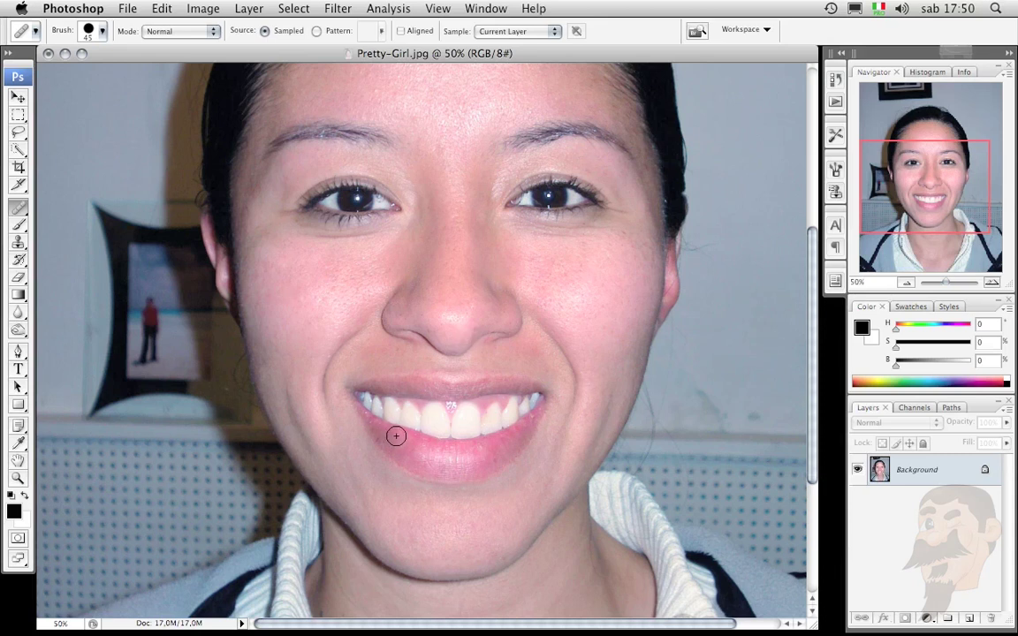
- Reduce the brush to 35 pixels and pan the portrait up to the nose and mouth
drag(341, 267, 361, 430)
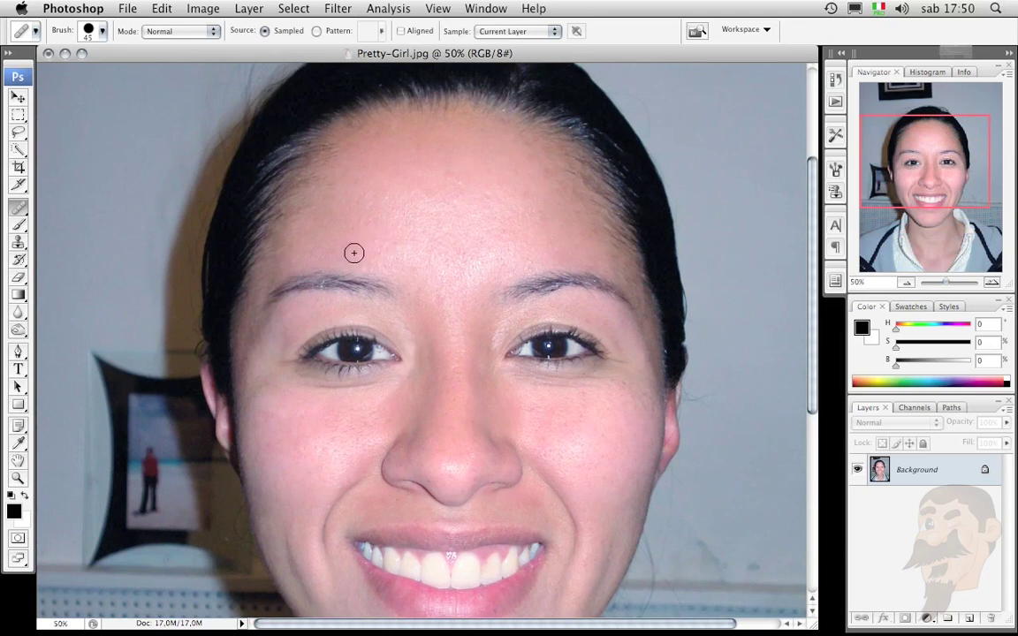
key(bracketleft)
alt+click(375, 242)
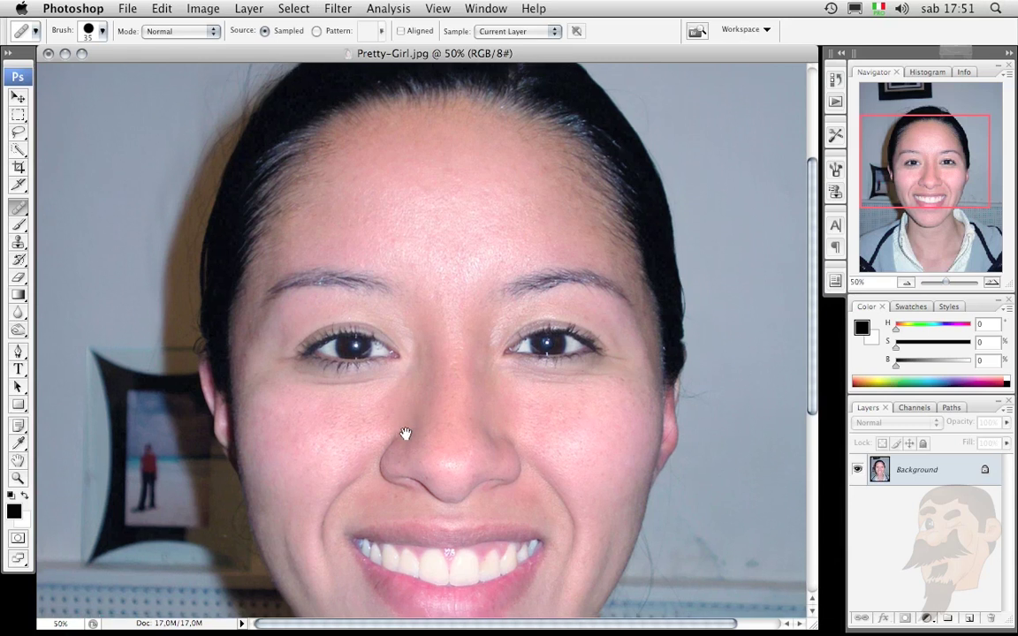
drag(404, 429, 386, 325)
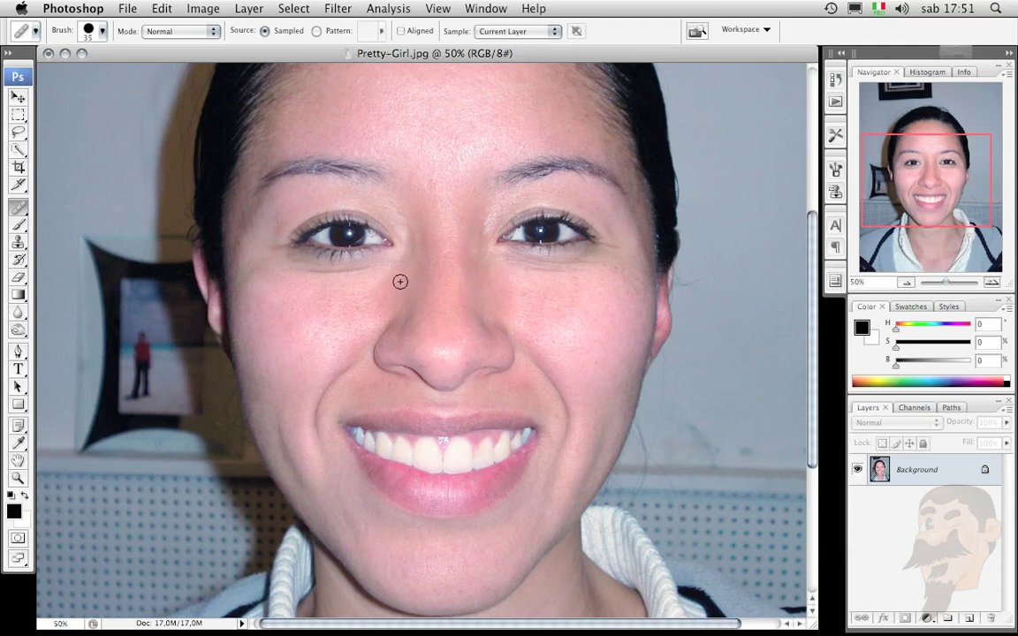
click(129, 11)
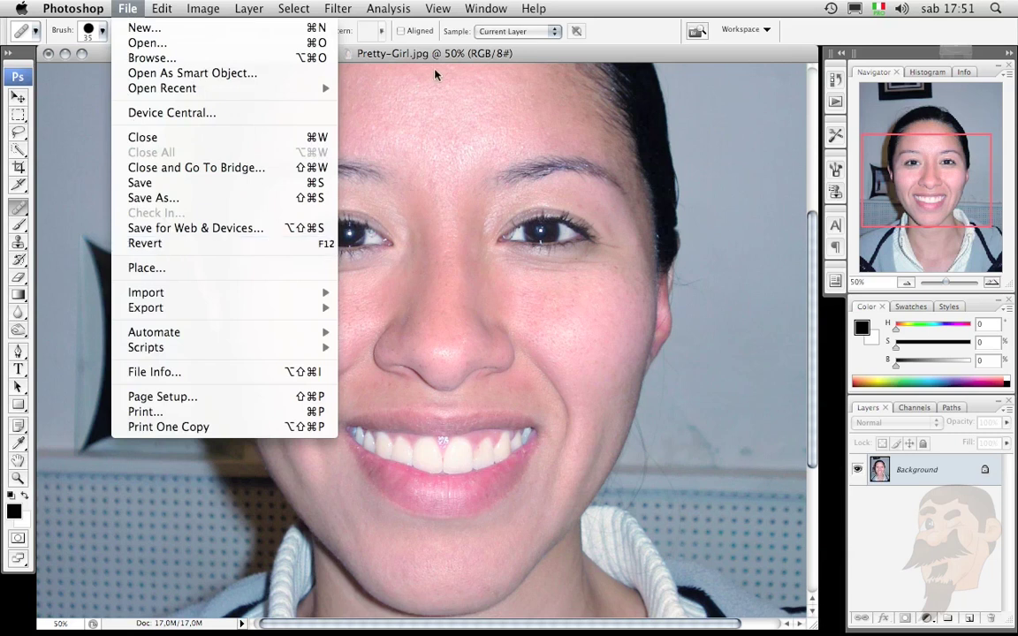
click(557, 61)
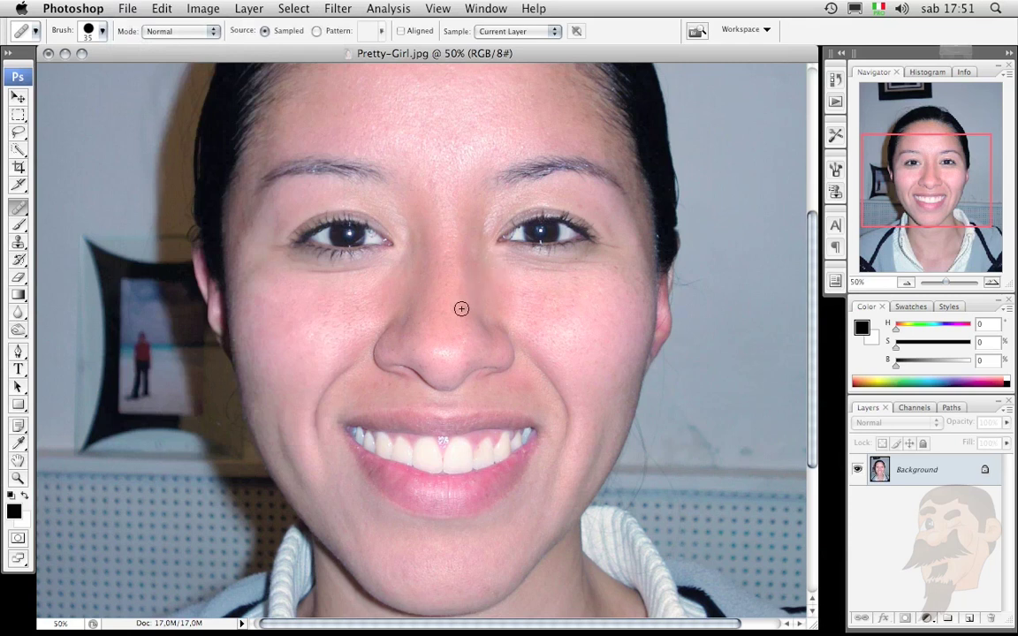
key(super+s)
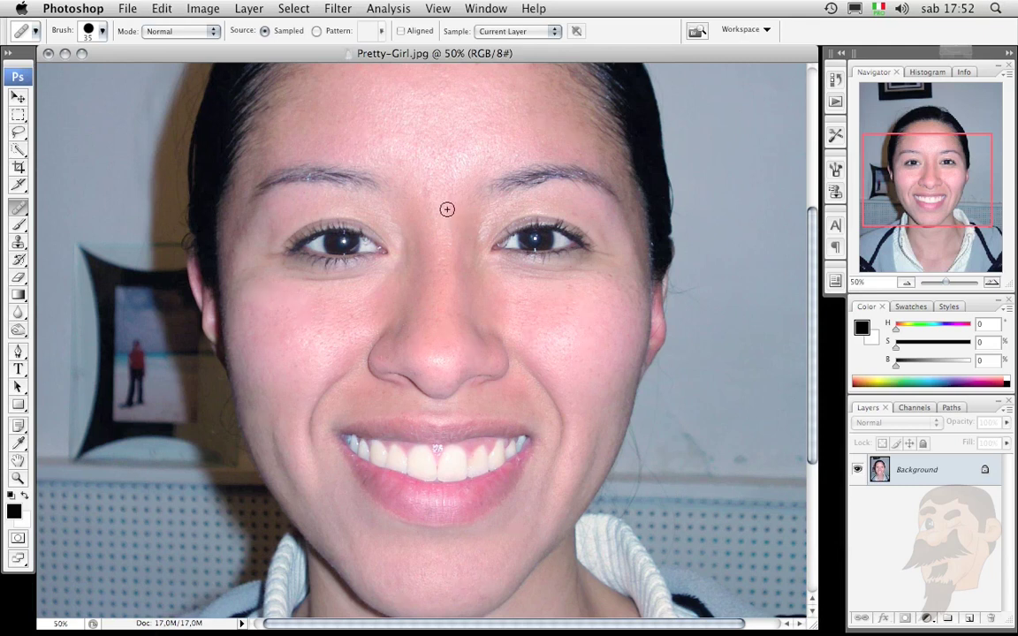
key(super+z)
key(super+z)
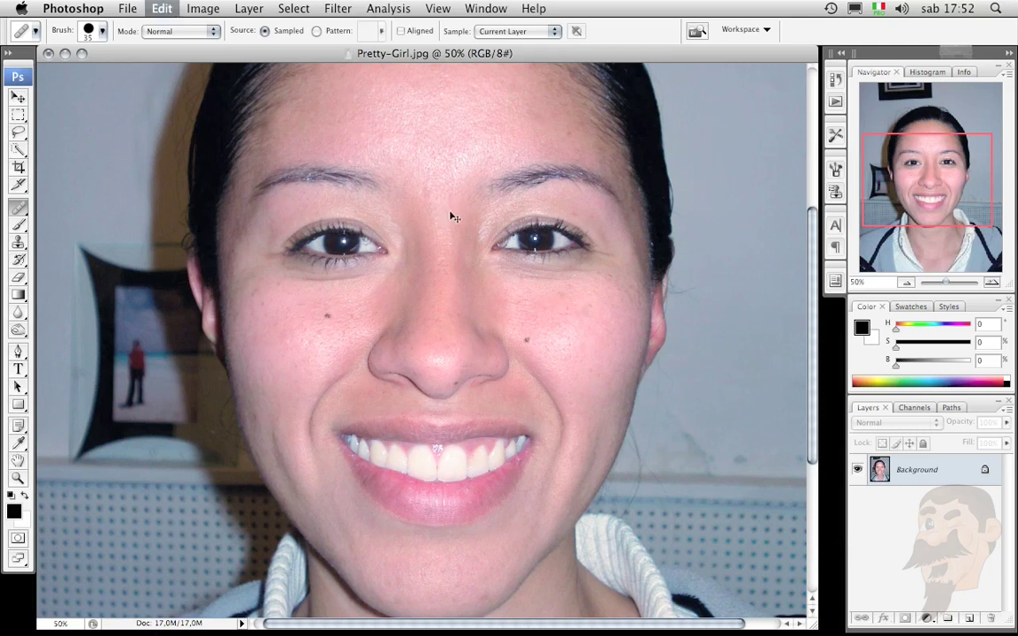
key(super+z)
key(super+z)
key(super+z)
key(super+z)
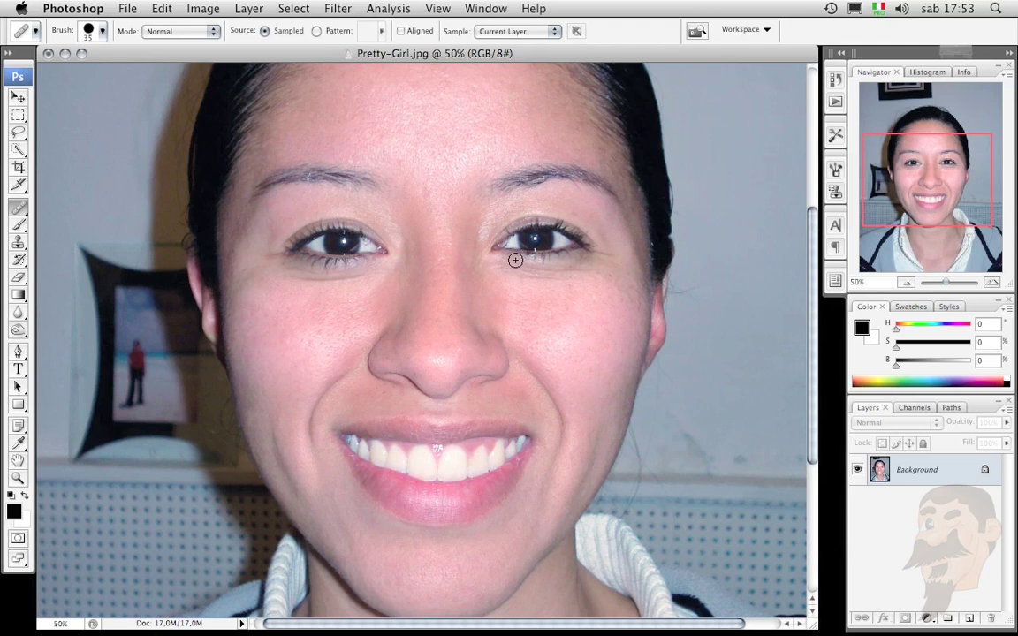
- Smooth the skin under both eyes with clean sampled skin
mouse_move(504, 265)
mouse_down()
mouse_move(550, 277)
mouse_move(581, 271)
mouse_up()
drag(594, 269, 528, 268)
alt+click(607, 242)
alt+click(370, 286)
drag(312, 278, 285, 270)
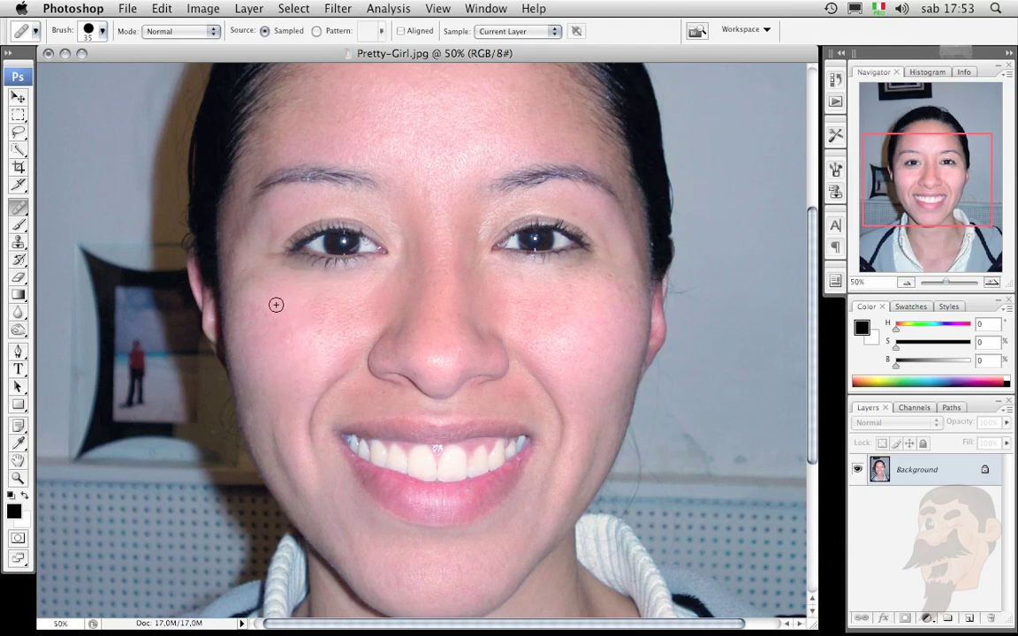
- Resample clean skin for final touch-ups, then close Pretty-Girl.jpg with Don't Save
alt+click(292, 275)
alt+click(276, 242)
alt+click(257, 249)
click(49, 54)
click(439, 205)
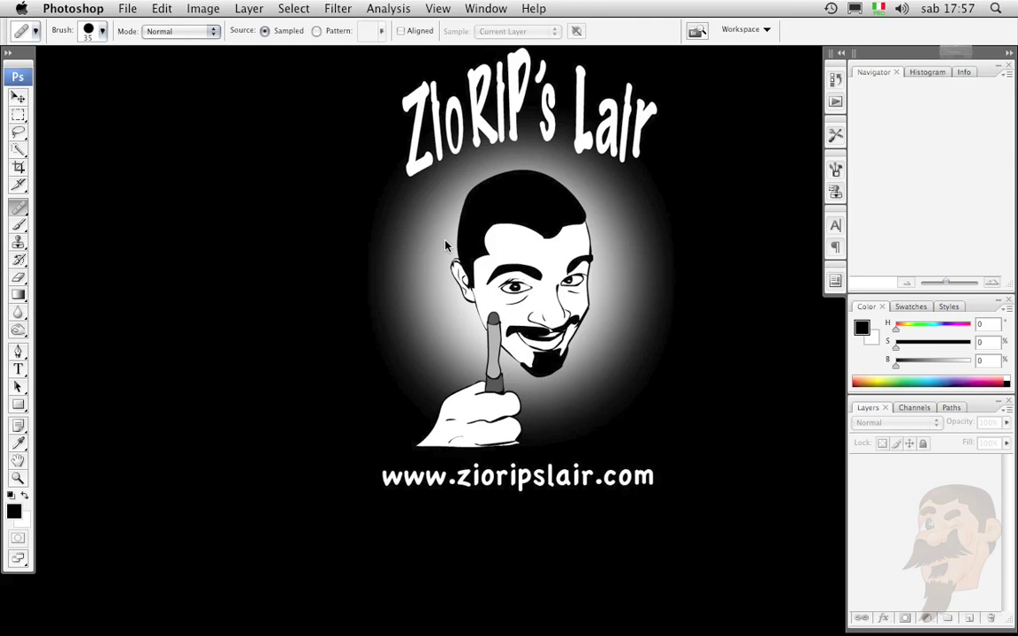
- Open Looks-like-an-Egyptian.jpg from the Lesson's stuff folder via File > Open
click(126, 9)
click(142, 40)
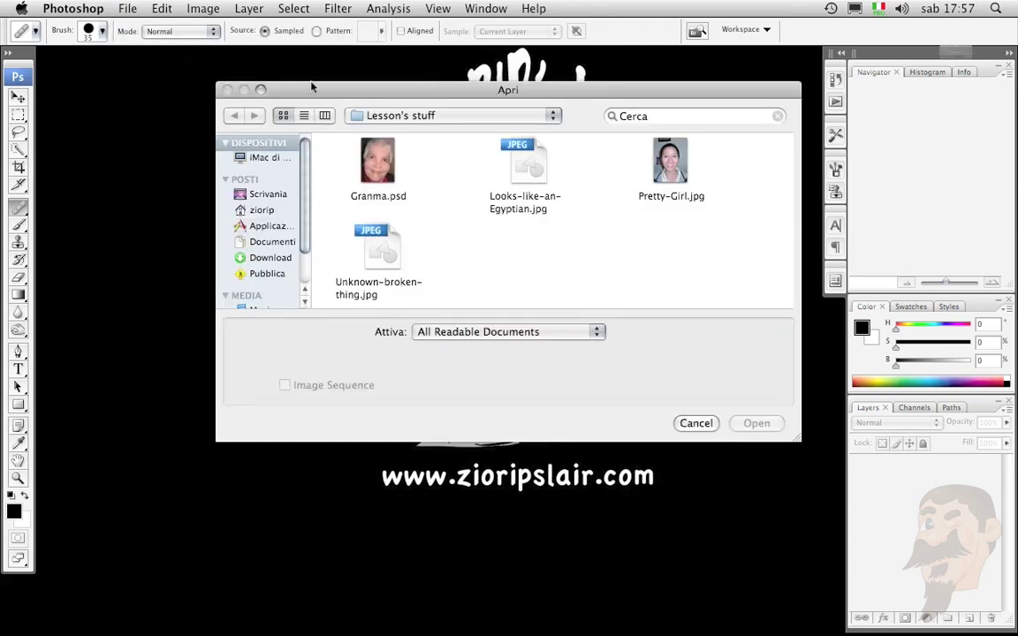
click(524, 165)
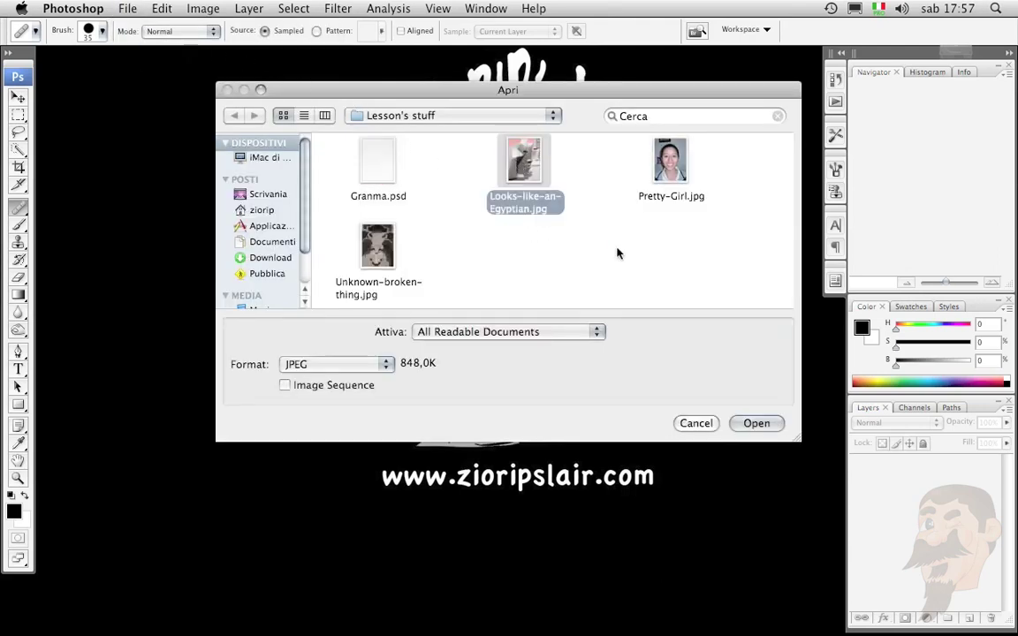
click(744, 426)
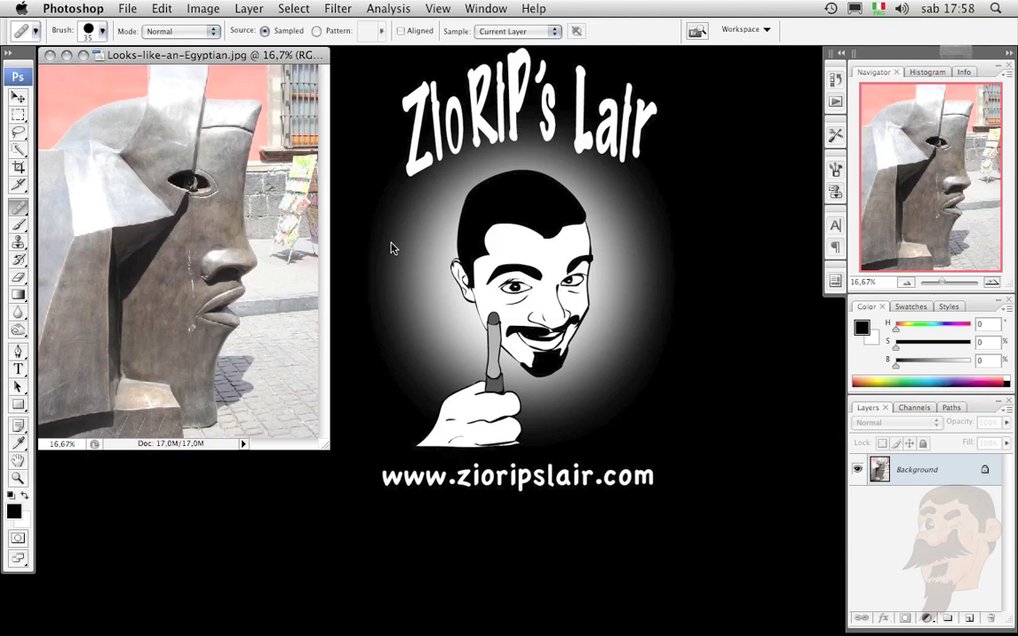
- Zoom the statue photo in with Cmd++ until the cheek crack is enlarged
drag(523, 302, 522, 295)
drag(525, 300, 525, 270)
key(super+plus)
key(super+plus)
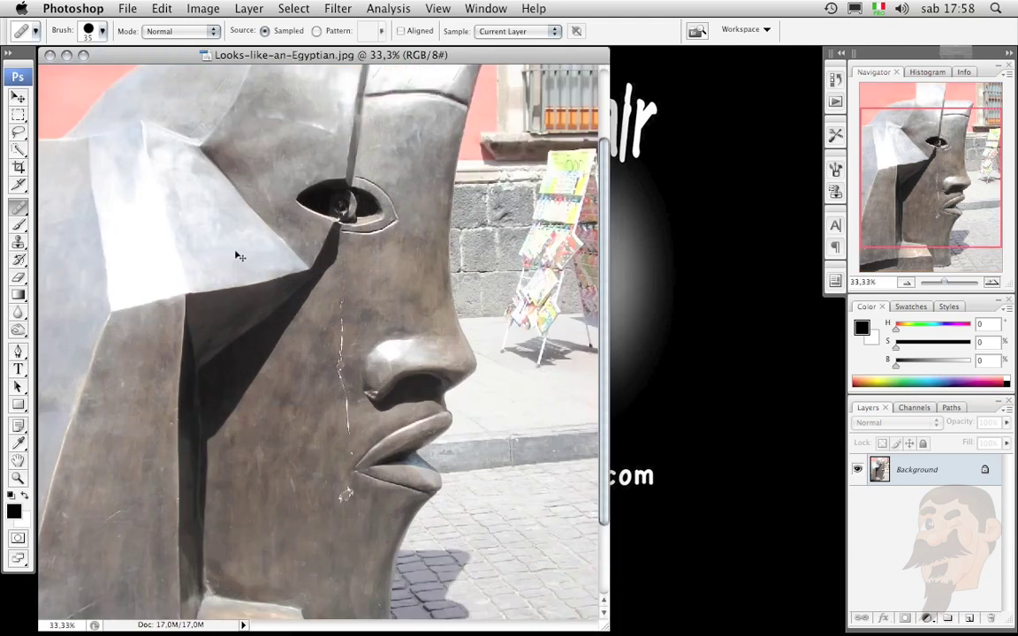
key(super+plus)
key(super+plus)
key(super+plus)
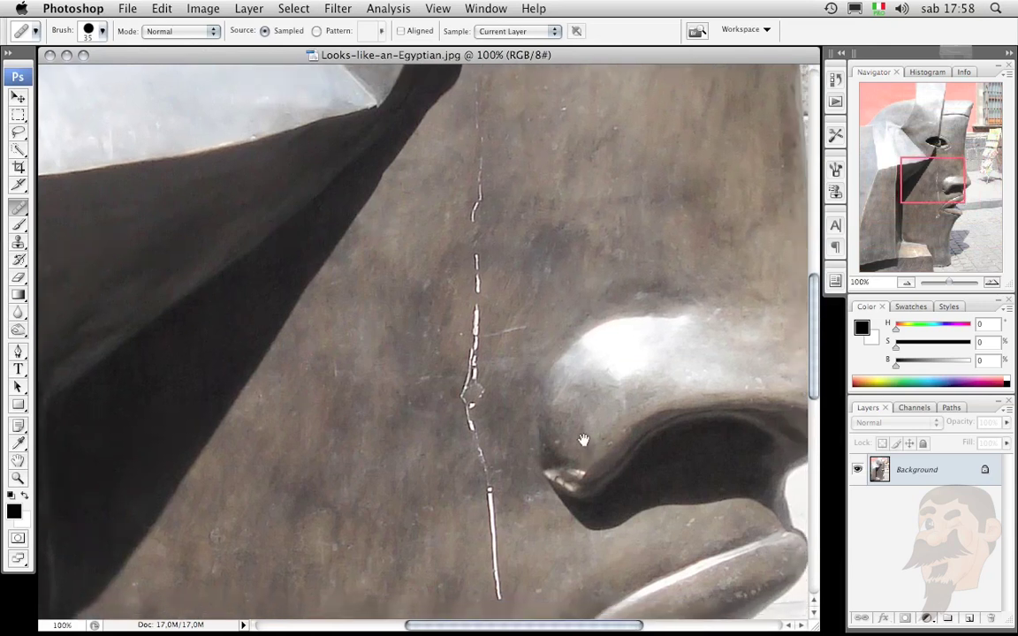
- Pan to the statue's nose and paint the white glint off the nostril edge
mouse_move(584, 386)
mouse_down()
mouse_move(375, 331)
mouse_move(409, 306)
mouse_move(407, 286)
mouse_up()
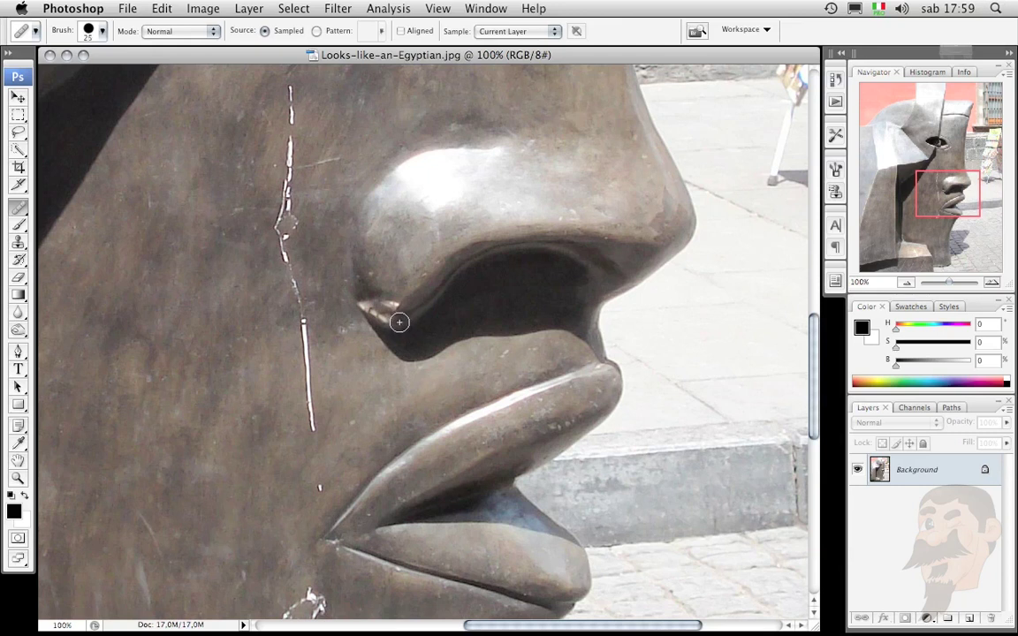
drag(381, 338, 394, 305)
mouse_move(395, 304)
mouse_down()
mouse_move(381, 319)
mouse_move(409, 321)
mouse_move(388, 330)
mouse_up()
mouse_move(385, 320)
mouse_down()
mouse_move(378, 389)
mouse_move(389, 305)
mouse_move(362, 363)
mouse_move(391, 303)
mouse_move(378, 374)
mouse_move(400, 347)
mouse_move(383, 336)
mouse_move(389, 315)
mouse_move(375, 312)
mouse_up()
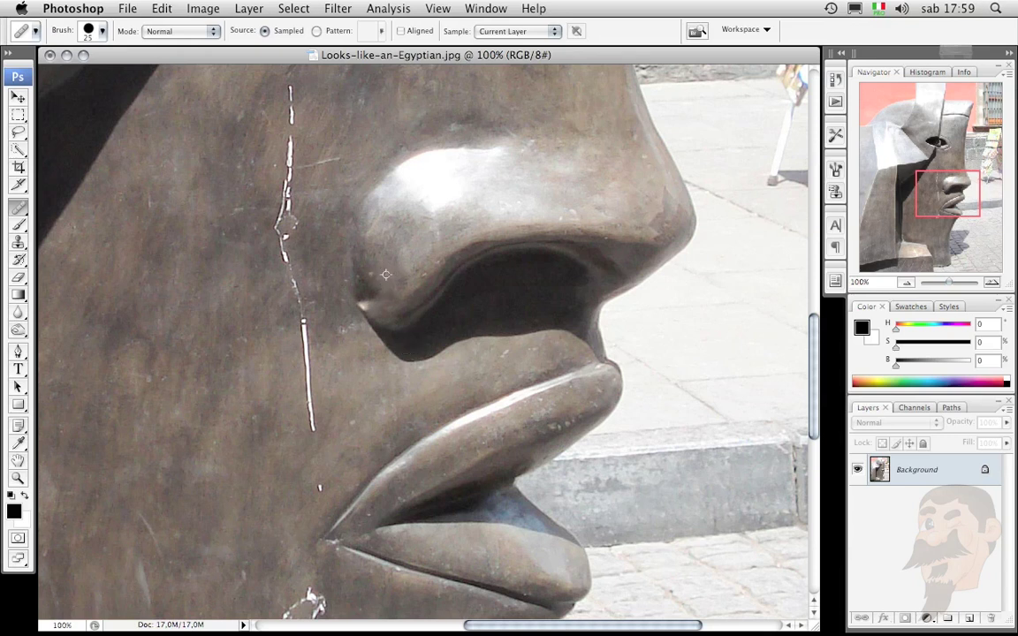
- Heal the light specks on the nostril edge from sampled bronze, then zoom out twice
alt+click(386, 276)
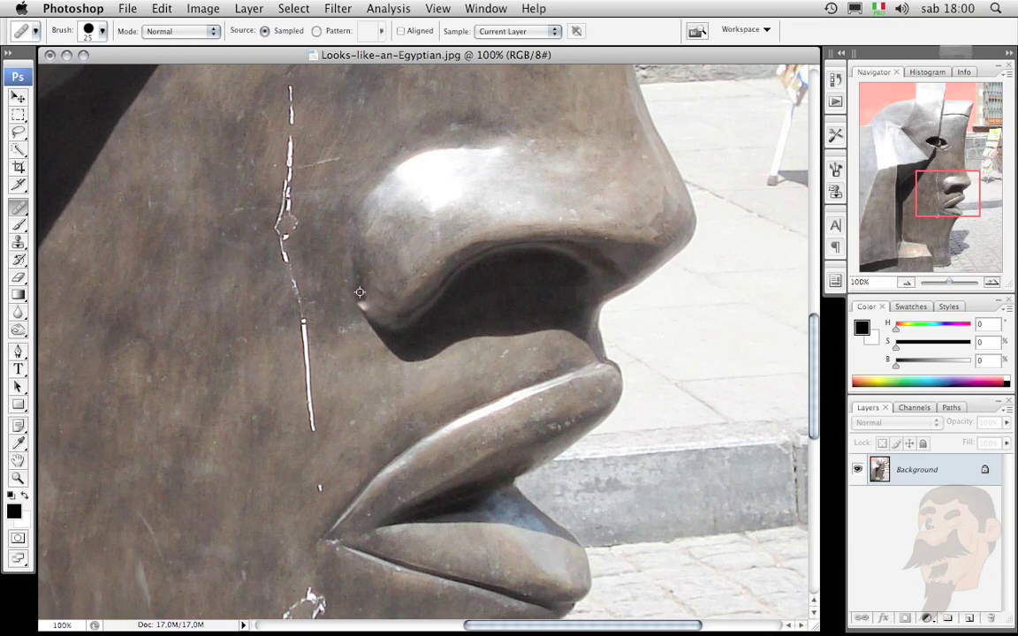
click(363, 304)
click(362, 304)
alt+click(358, 291)
key(ctrl+minus)
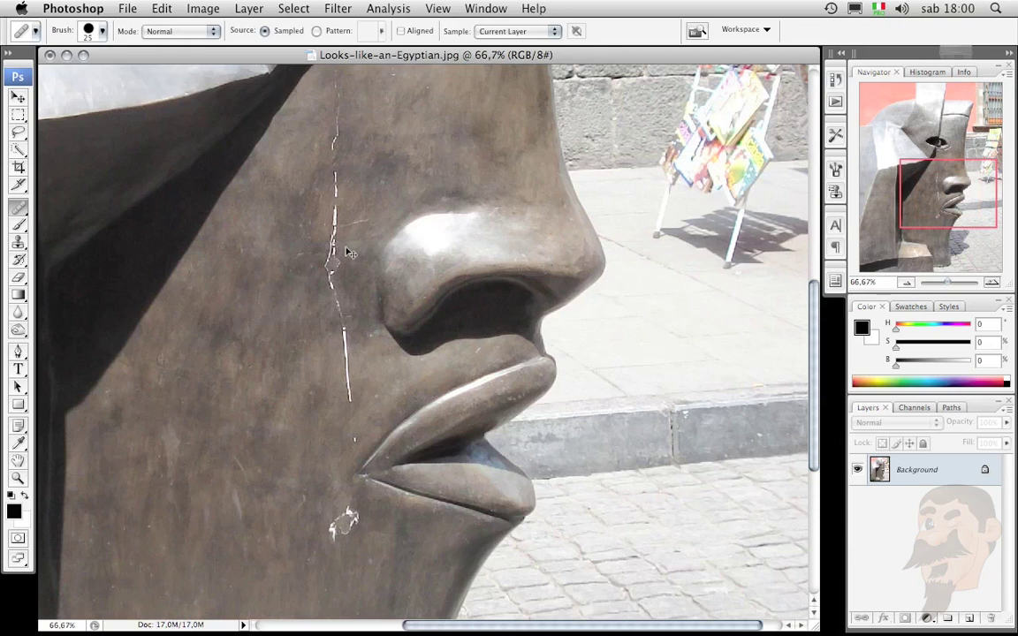
key(ctrl+minus)
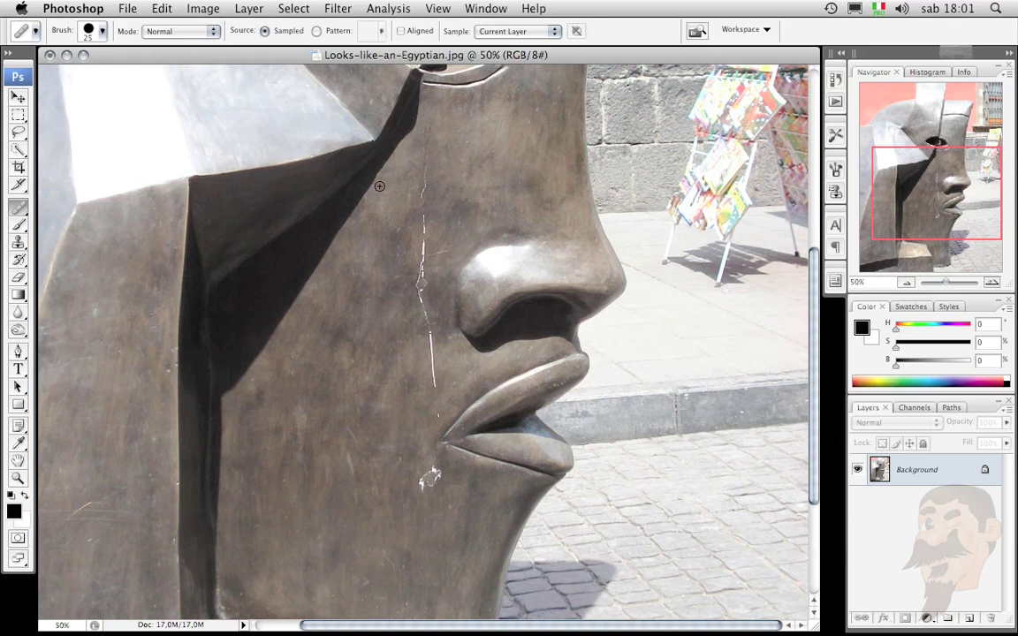
- Switch to the Patch Tool and reset it to defaults with Reset Tool in the Tool Preset menu
click(18, 212)
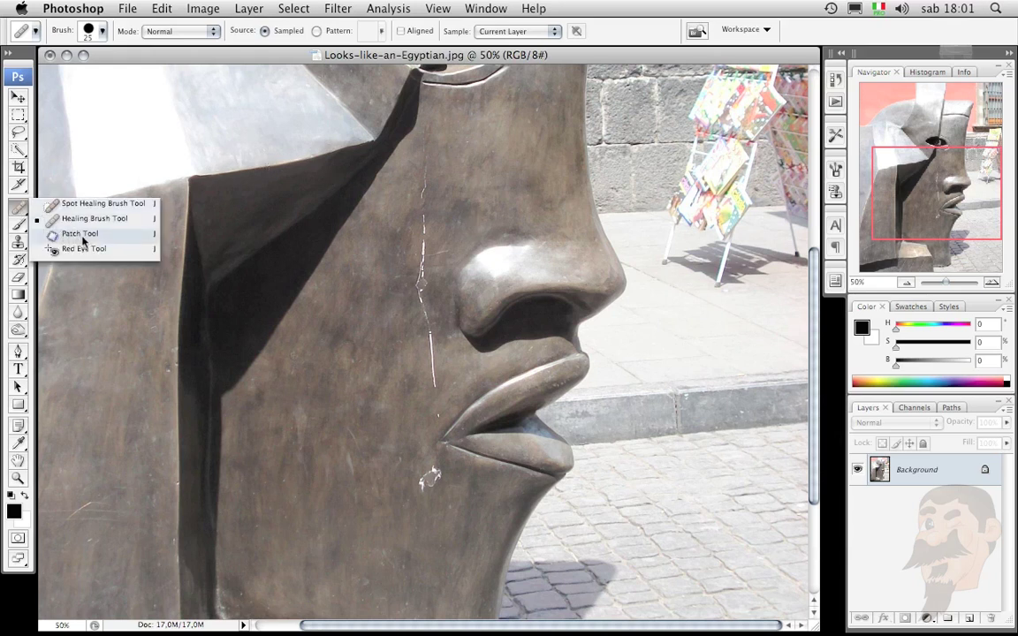
click(52, 236)
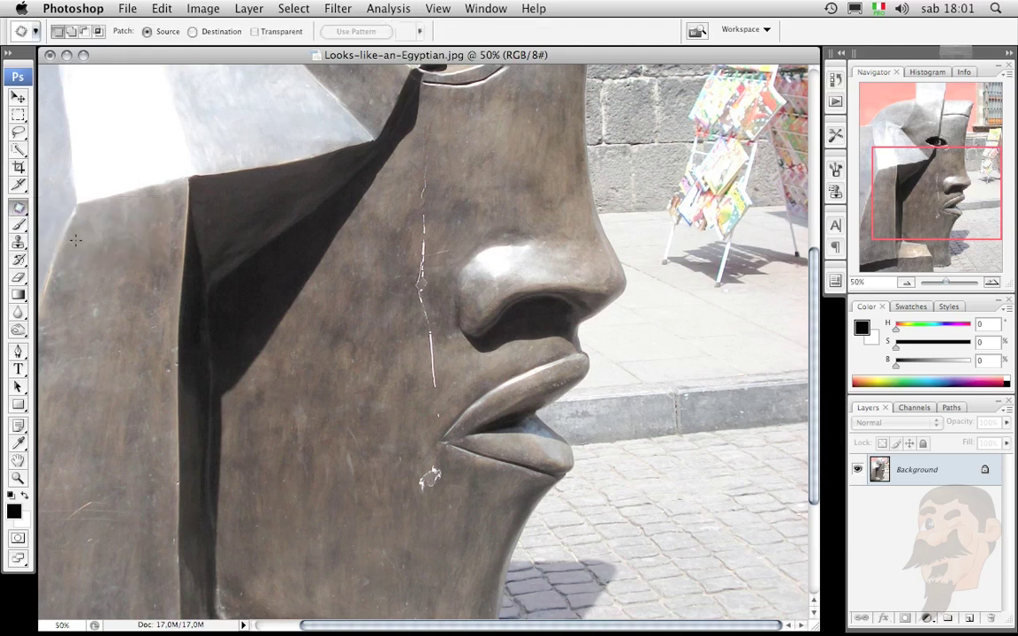
key(shift+j)
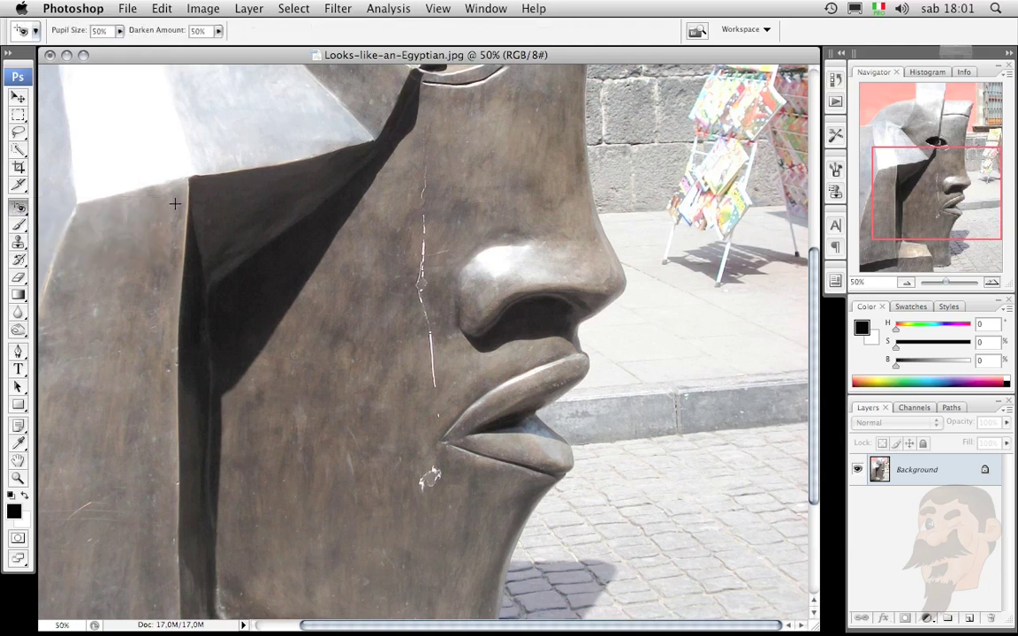
key(shift+j)
key(shift+j)
key(shift+j)
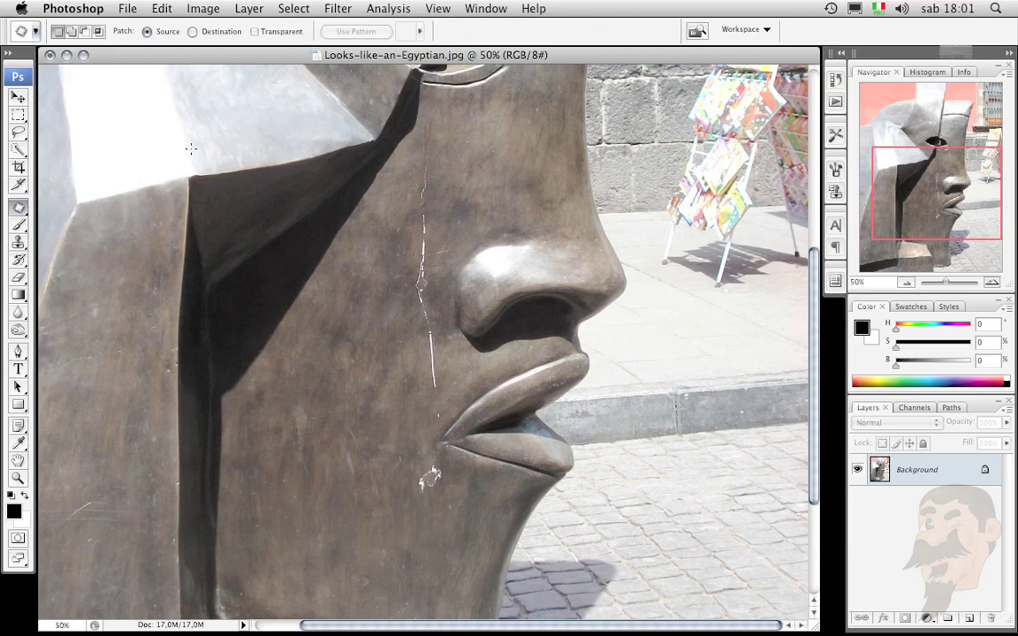
click(33, 31)
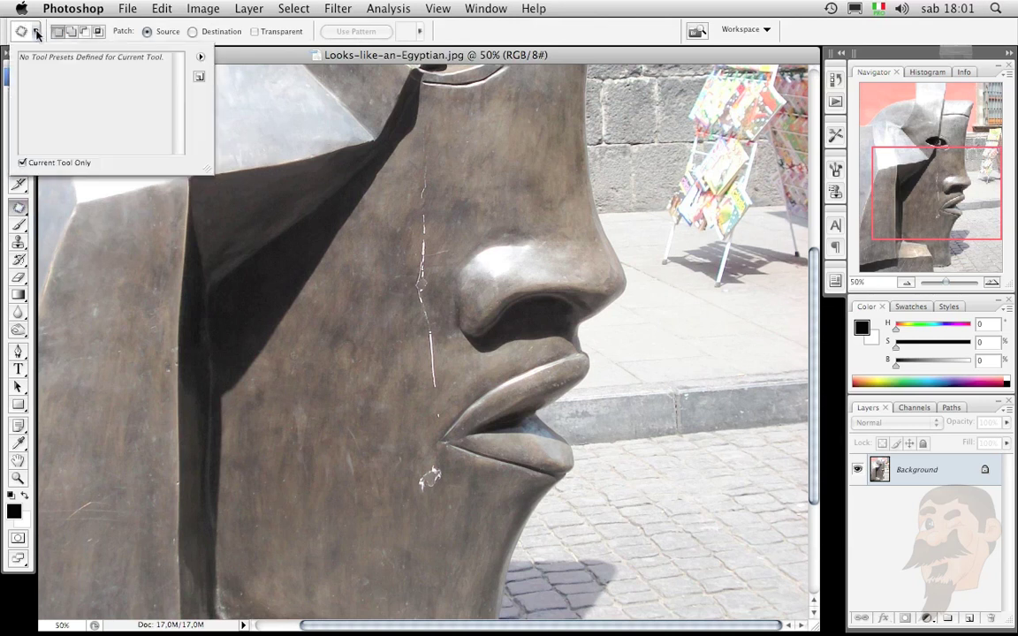
click(201, 58)
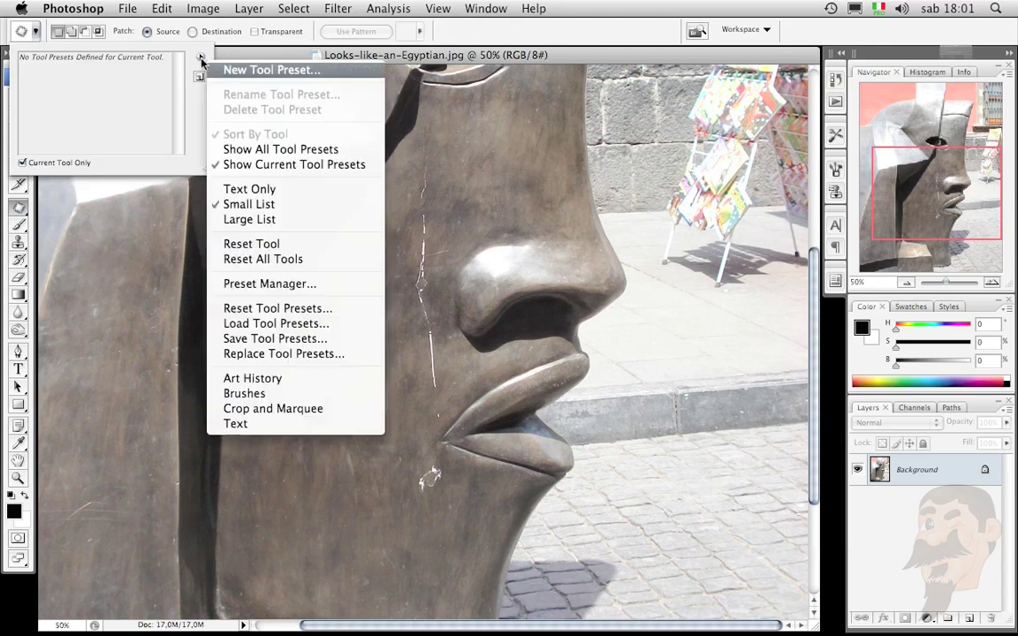
click(212, 244)
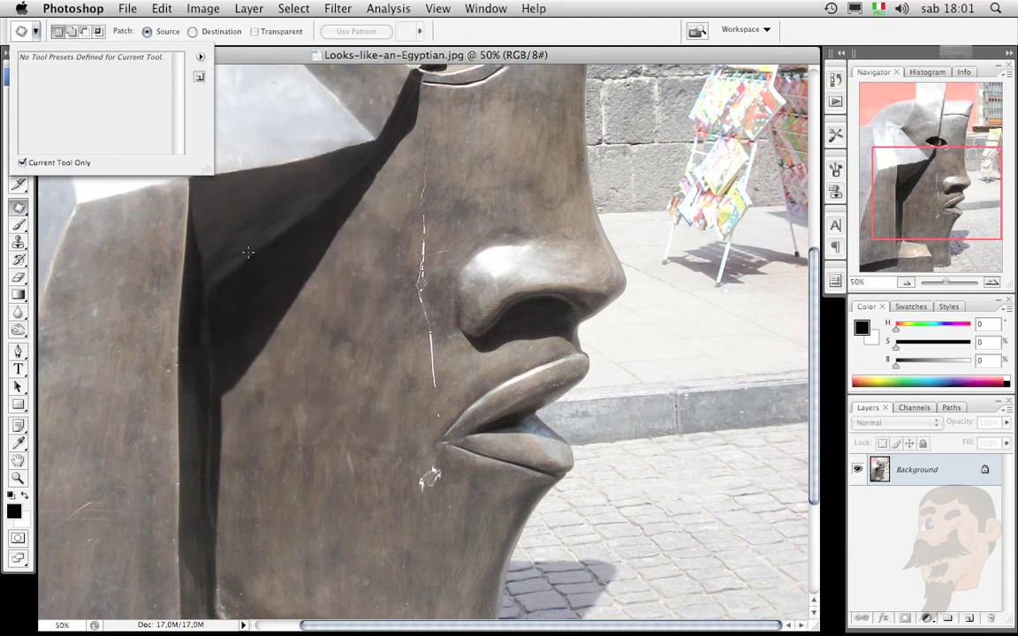
click(35, 32)
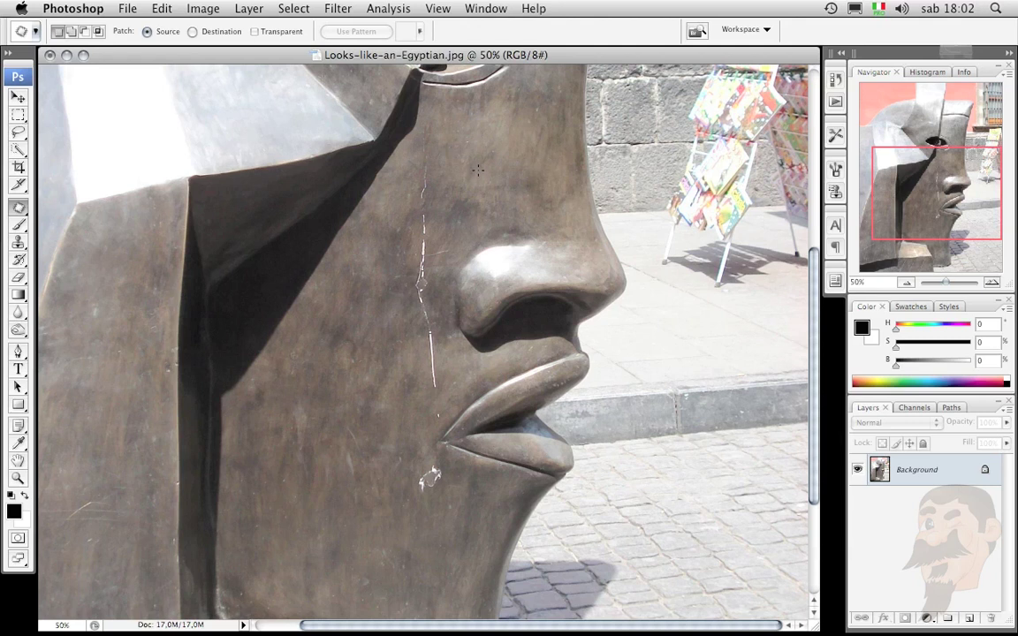
- Trace a freehand patch outline around the crack from below the eye down to the chin
mouse_move(445, 147)
mouse_down()
mouse_move(419, 385)
mouse_move(448, 326)
mouse_up()
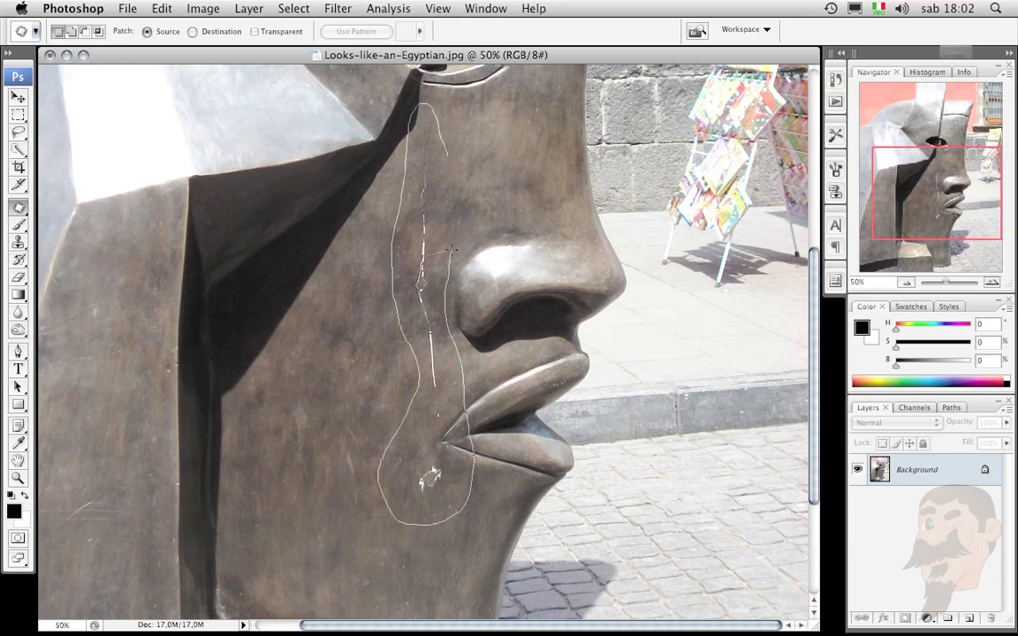
drag(449, 323, 444, 147)
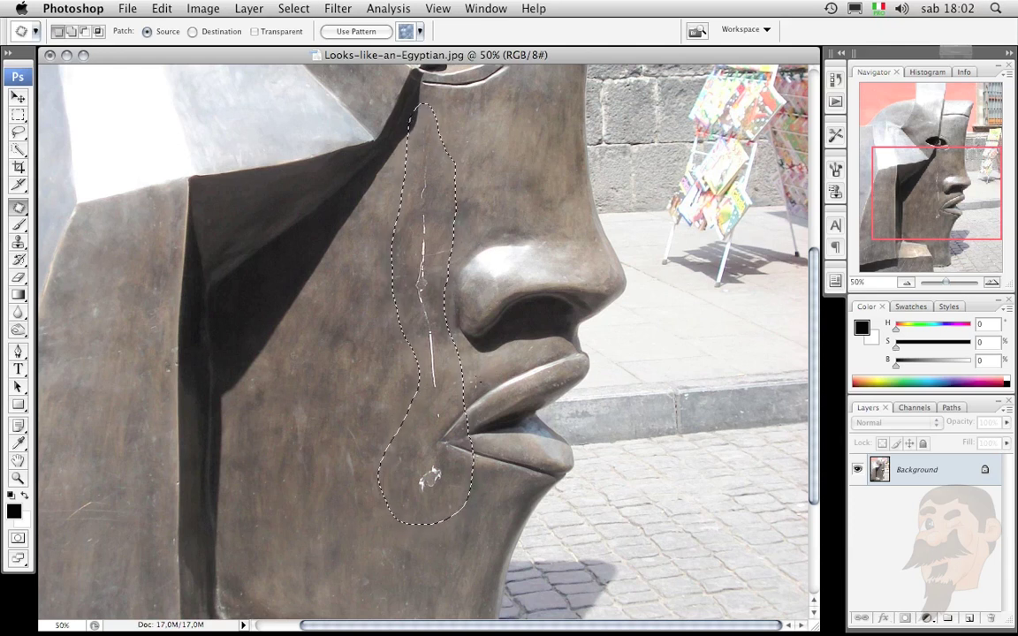
- Trim the patch selection to a narrow streak along the cheek crack and the chin chip
key(shift)
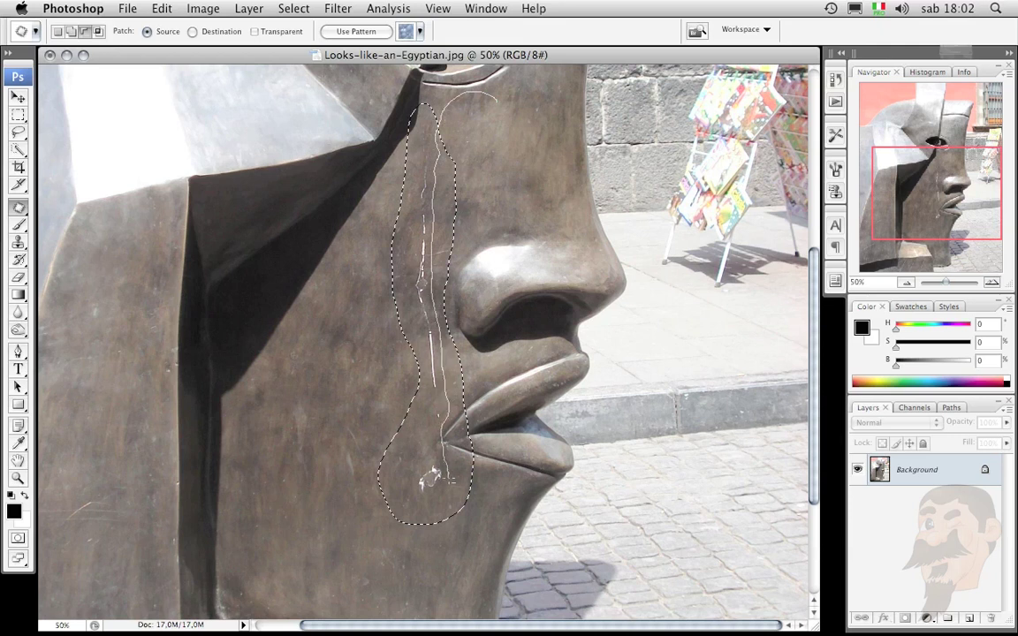
drag(416, 531, 500, 94)
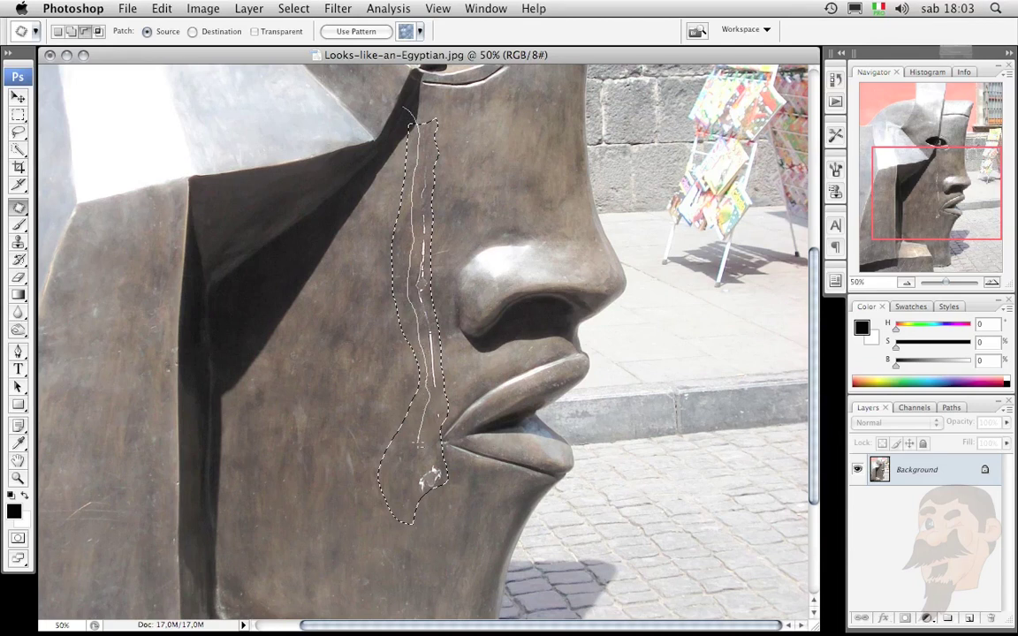
drag(429, 481, 370, 177)
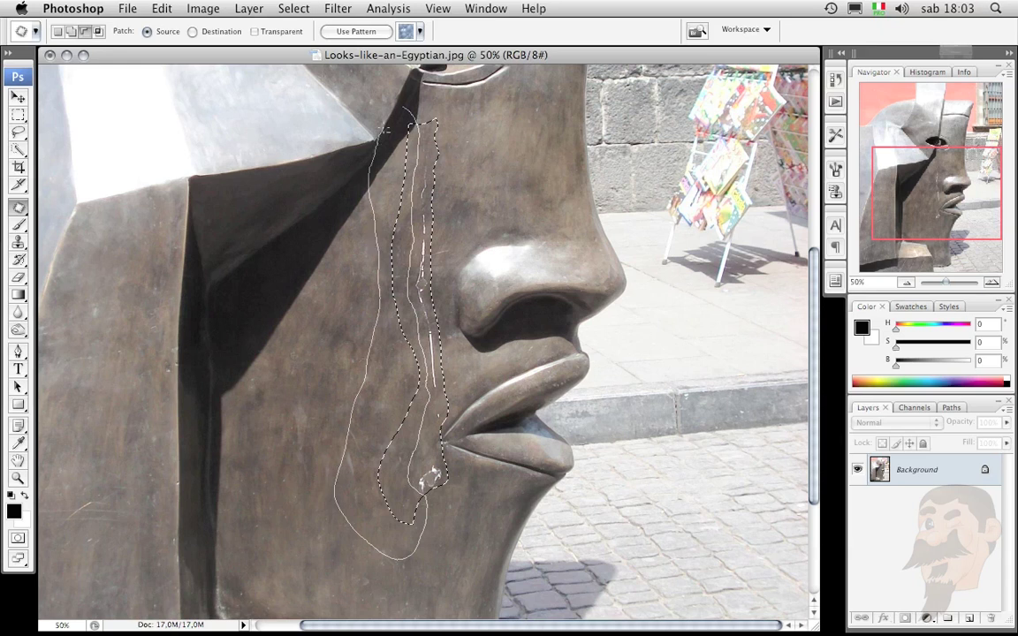
drag(369, 177, 356, 99)
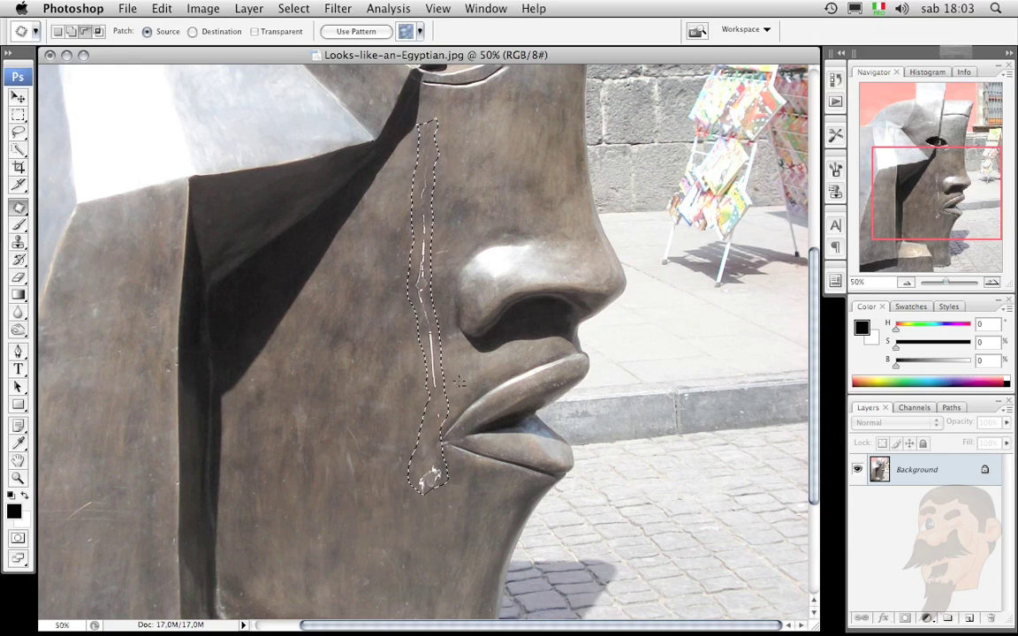
mouse_move(449, 387)
mouse_down()
mouse_move(424, 408)
mouse_move(419, 366)
mouse_up()
drag(446, 424, 429, 482)
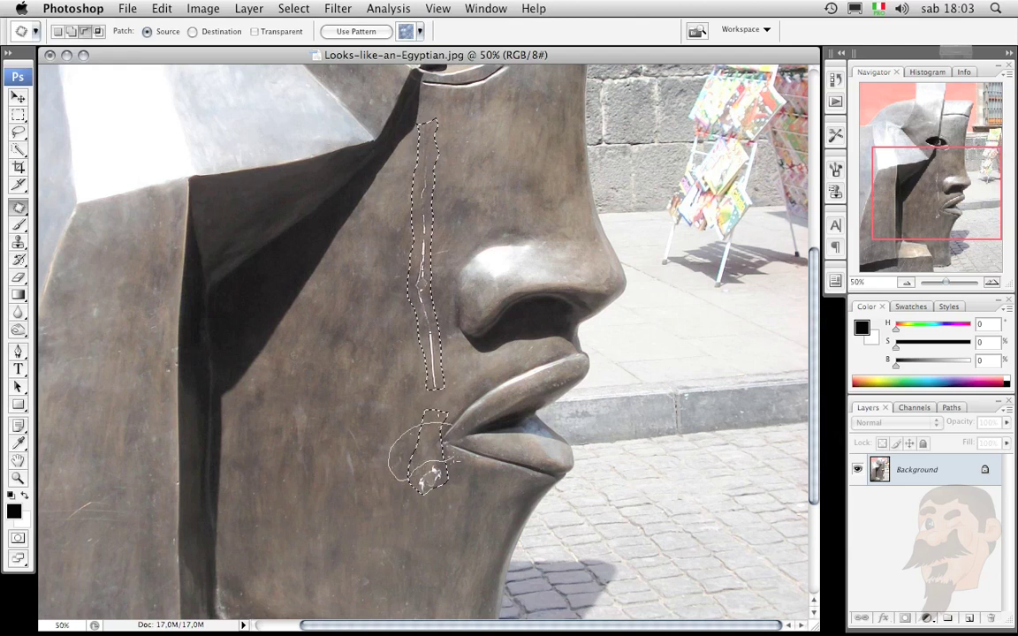
drag(430, 482, 446, 429)
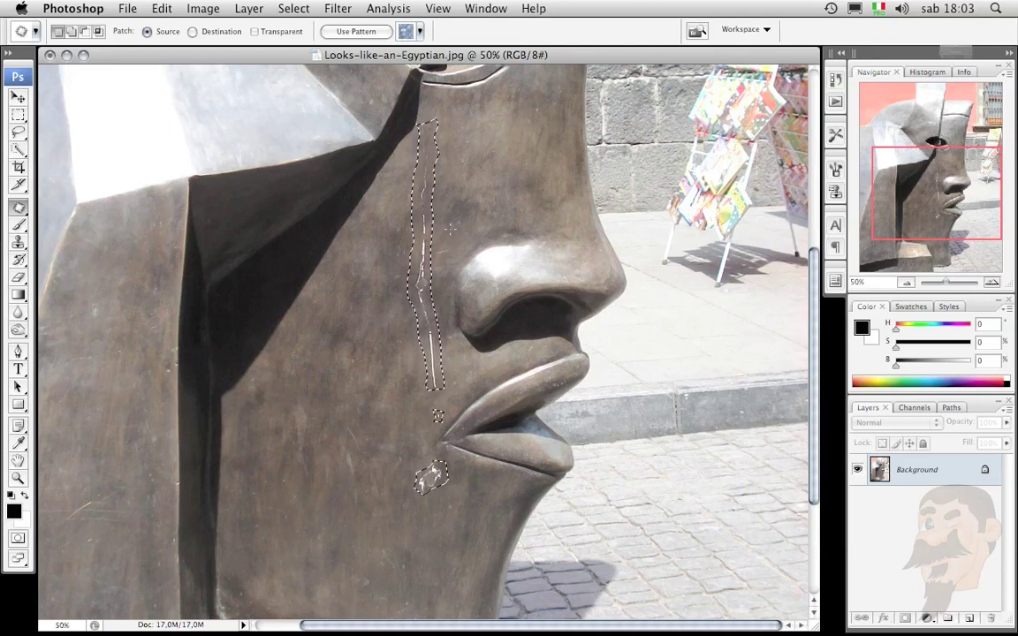
- Add a small area near the nose to the crack selection
key(alt)
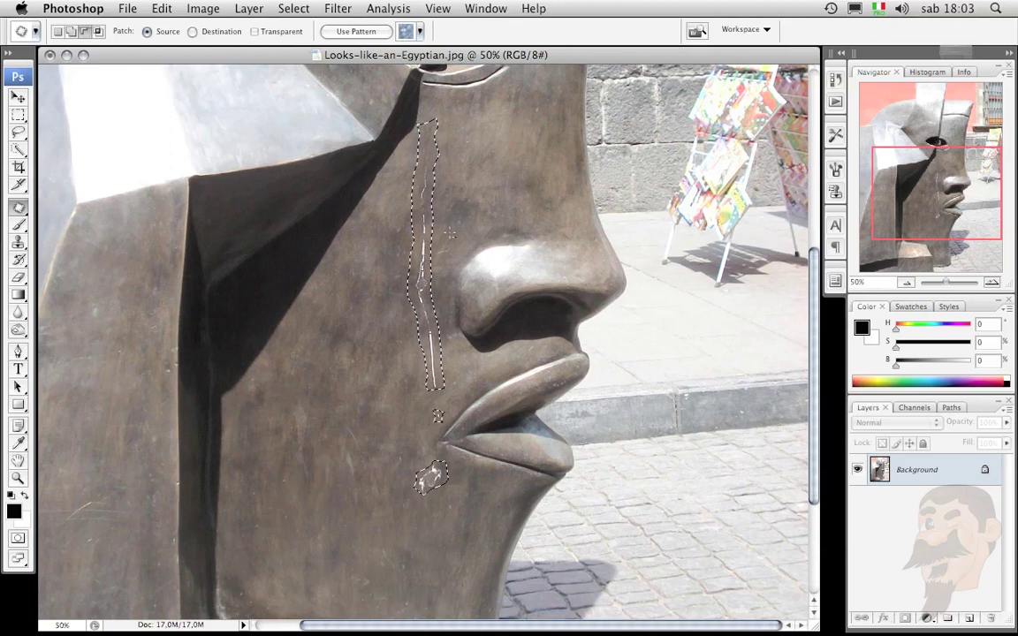
key(alt)
drag(454, 258, 449, 261)
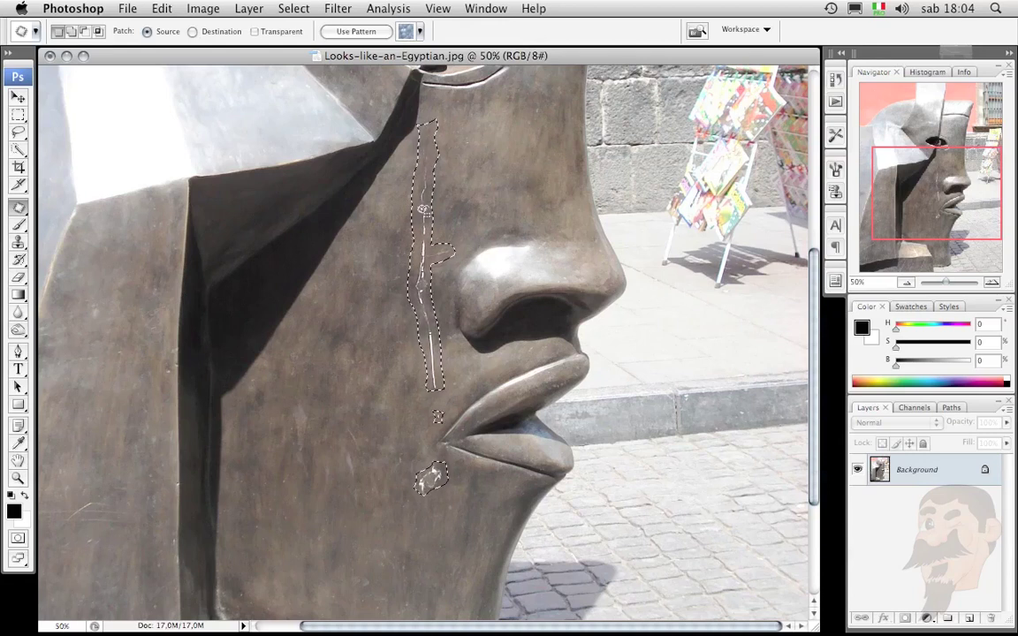
- Patch the crack from clean bronze left of it, then deselect
mouse_move(422, 212)
mouse_down()
mouse_move(377, 330)
mouse_move(372, 318)
mouse_up()
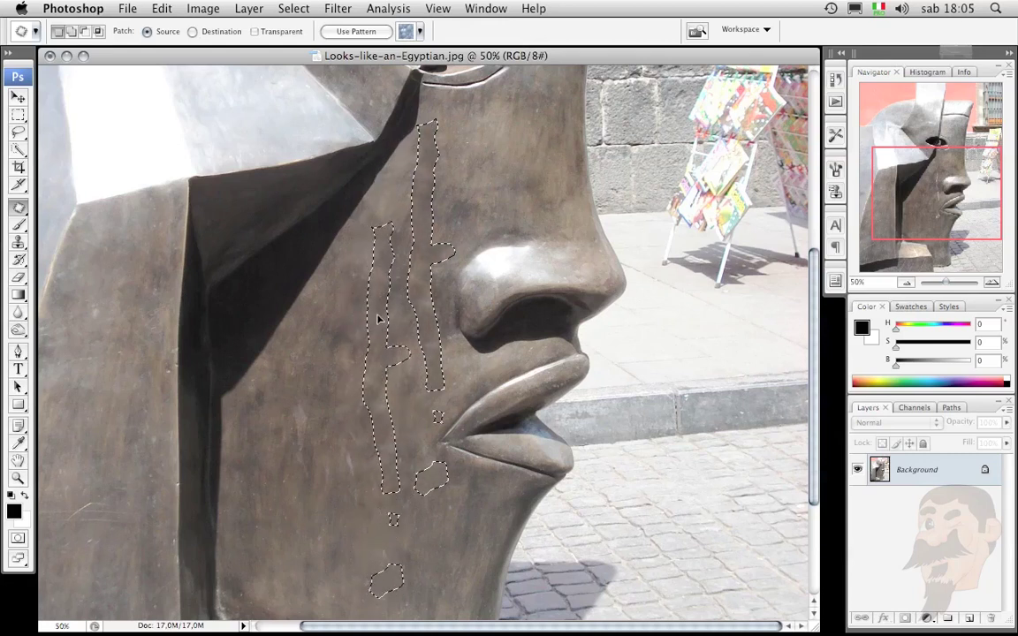
drag(371, 317, 357, 314)
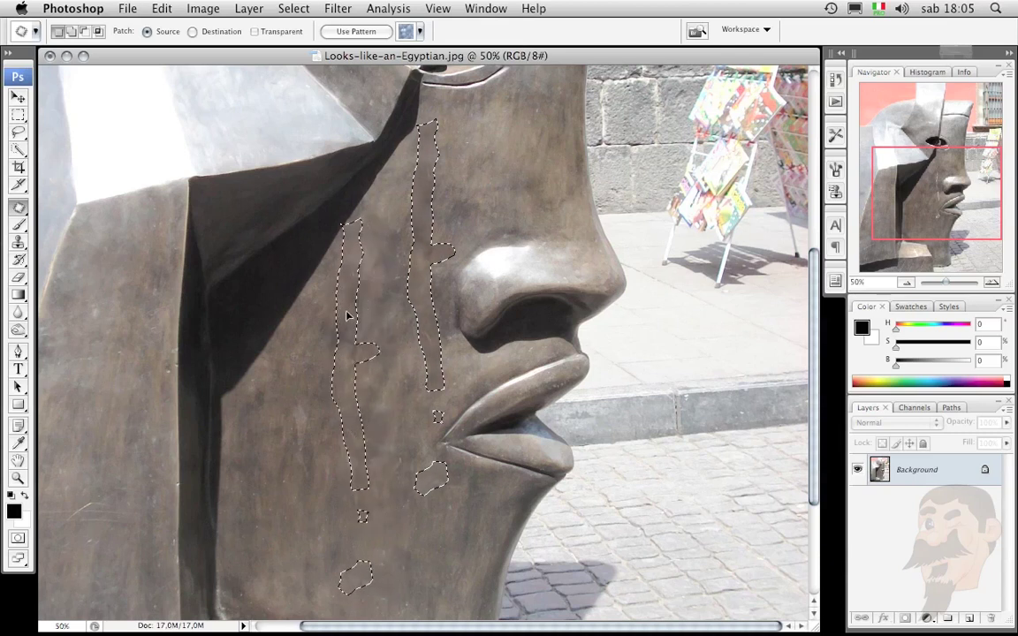
mouse_move(357, 314)
mouse_down()
mouse_move(287, 280)
mouse_move(124, 300)
mouse_move(125, 315)
mouse_move(159, 311)
mouse_move(291, 277)
mouse_move(372, 304)
mouse_move(383, 286)
mouse_up()
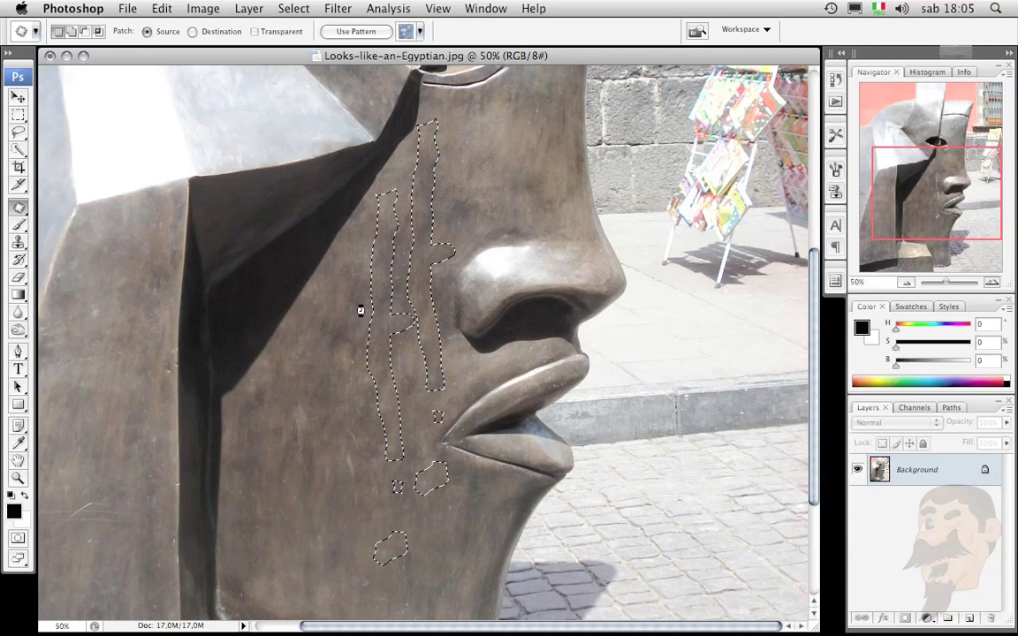
drag(383, 285, 381, 302)
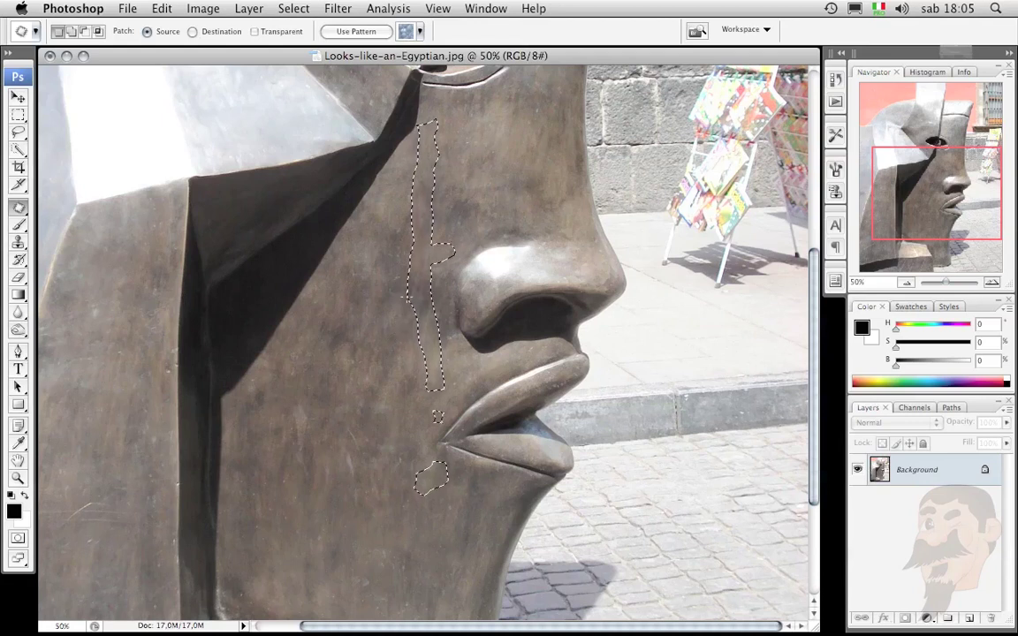
key(ctrl+d)
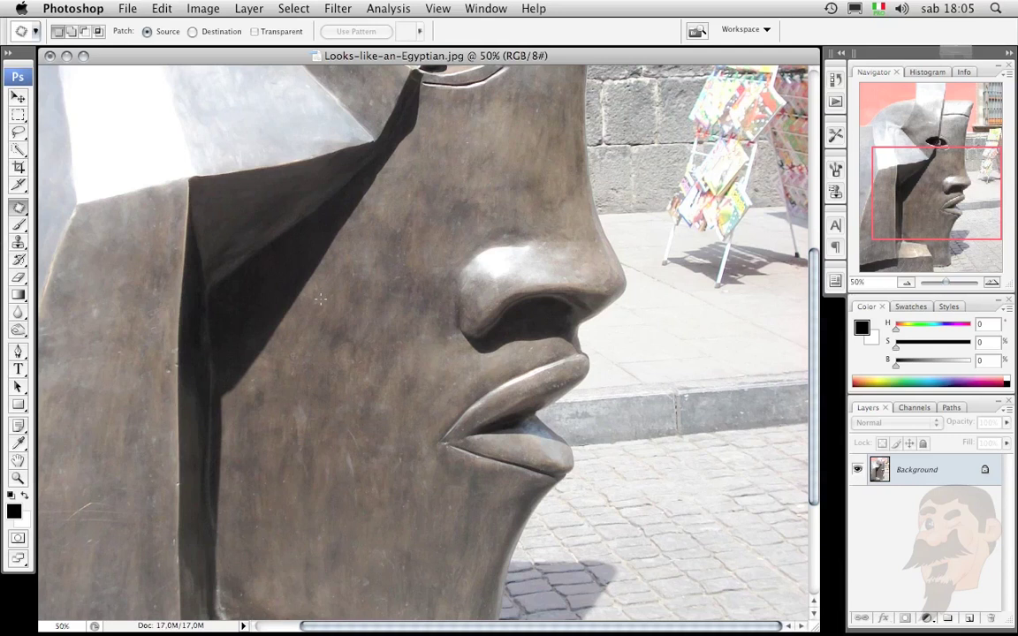
- Zoom out from 50% to 25% to show the whole statue
key(ctrl+minus)
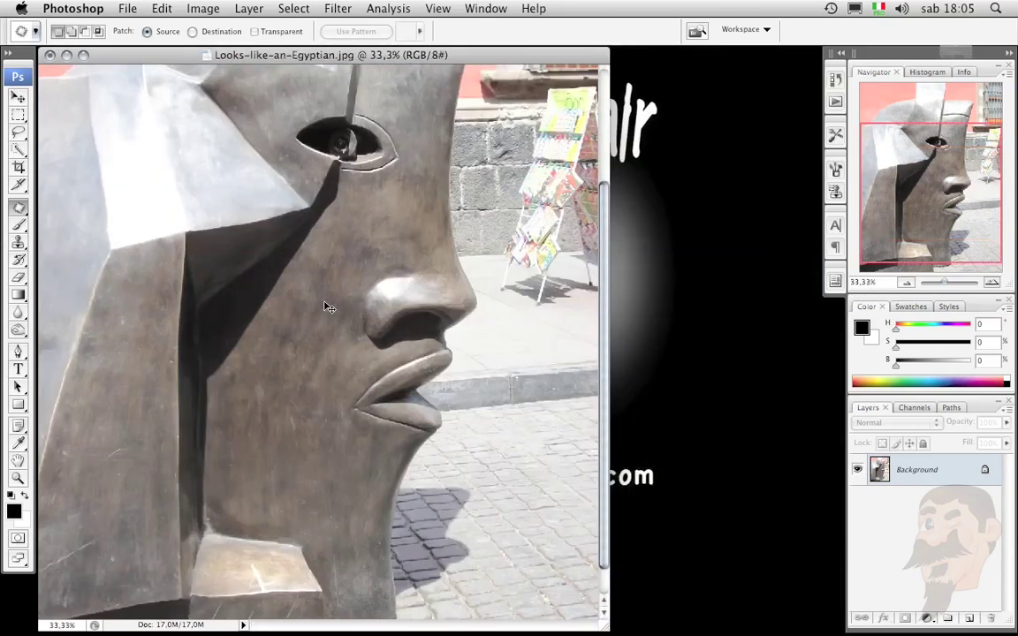
key(ctrl+minus)
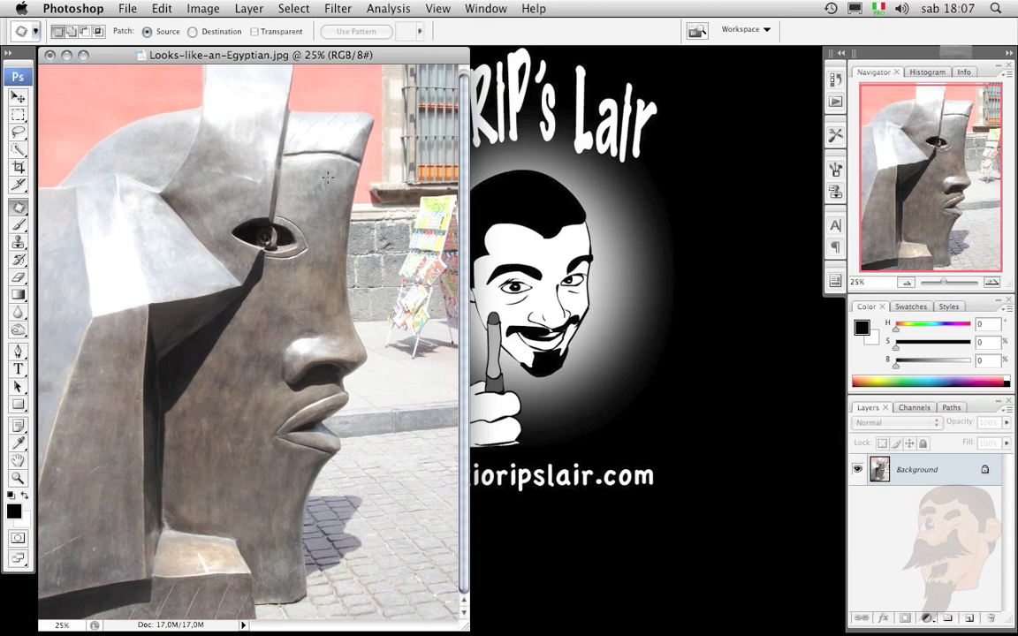
- Close Looks-like-an-Egyptian.jpg and discard its unsaved changes
click(48, 54)
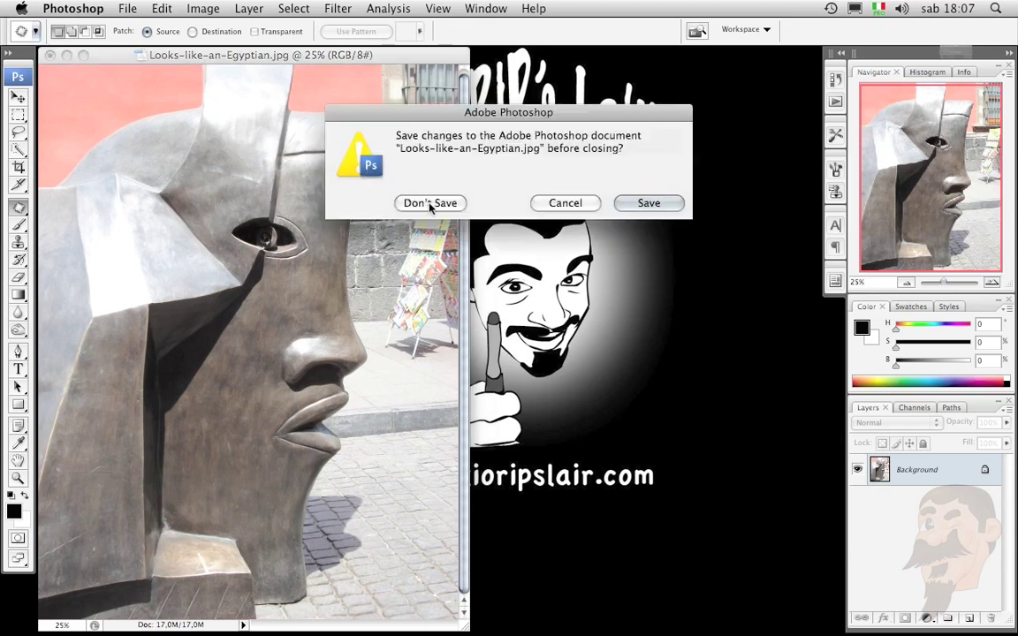
click(430, 204)
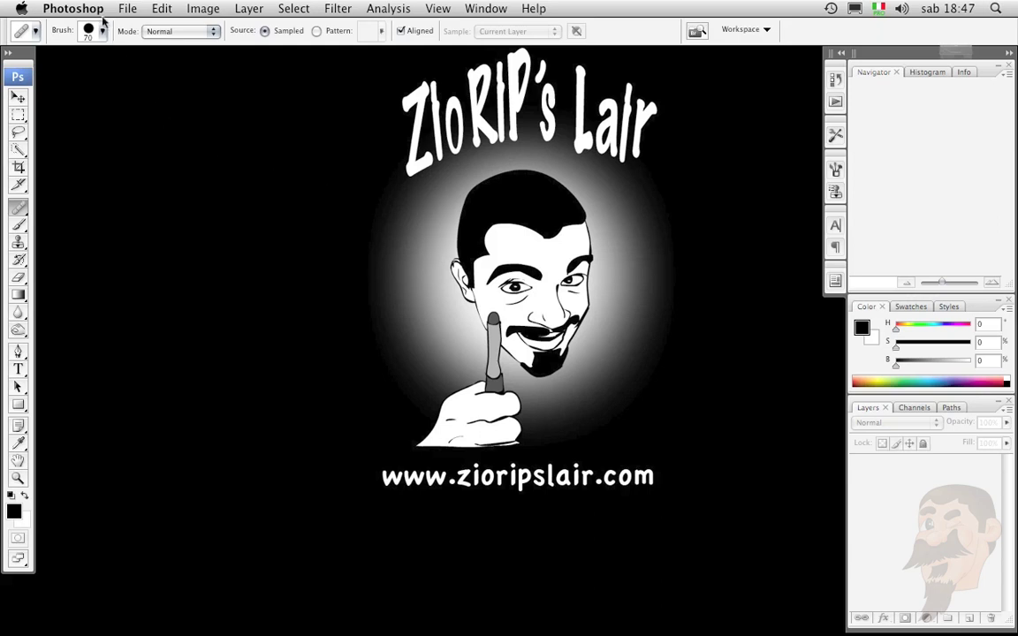
- Open Granma.psd from the Lesson's stuff folder via File > Open
click(127, 9)
click(141, 42)
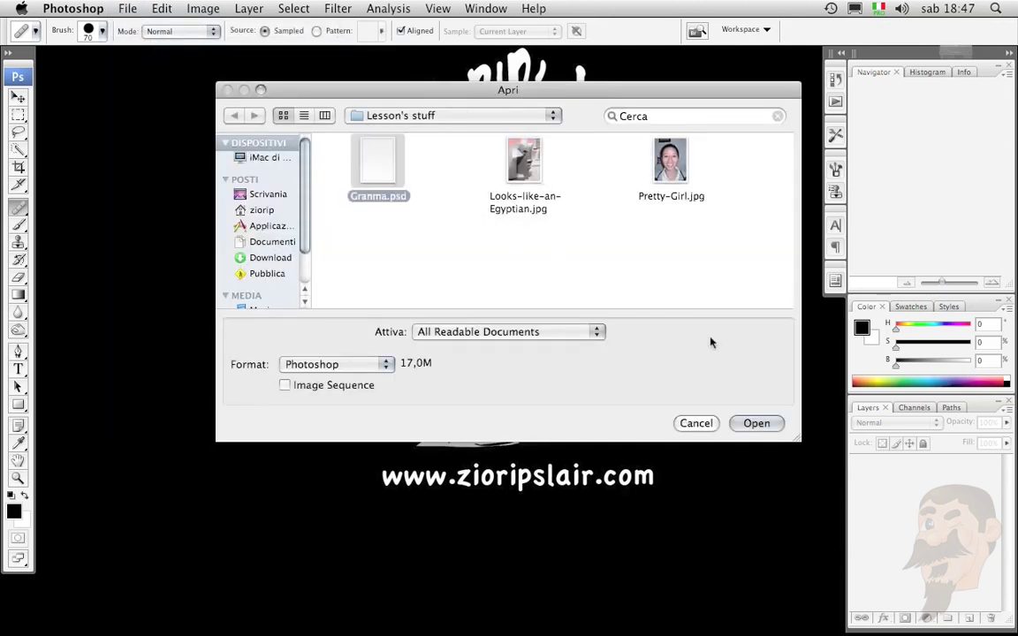
click(753, 424)
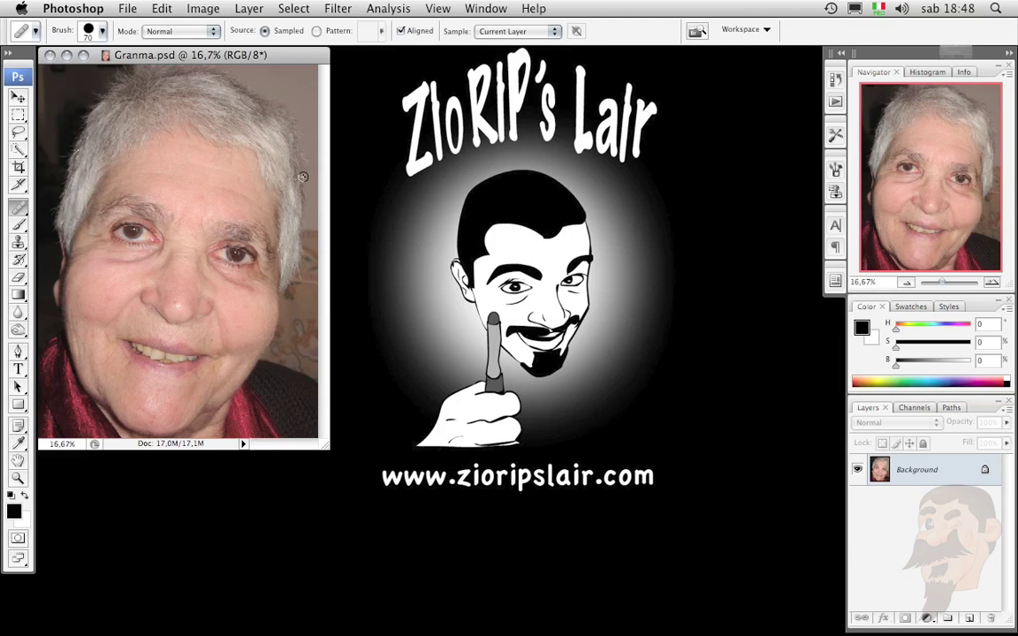
- Zoom the portrait to 50% and pan to the forehead wrinkles
key(super+plus)
key(super+plus)
key(super+plus)
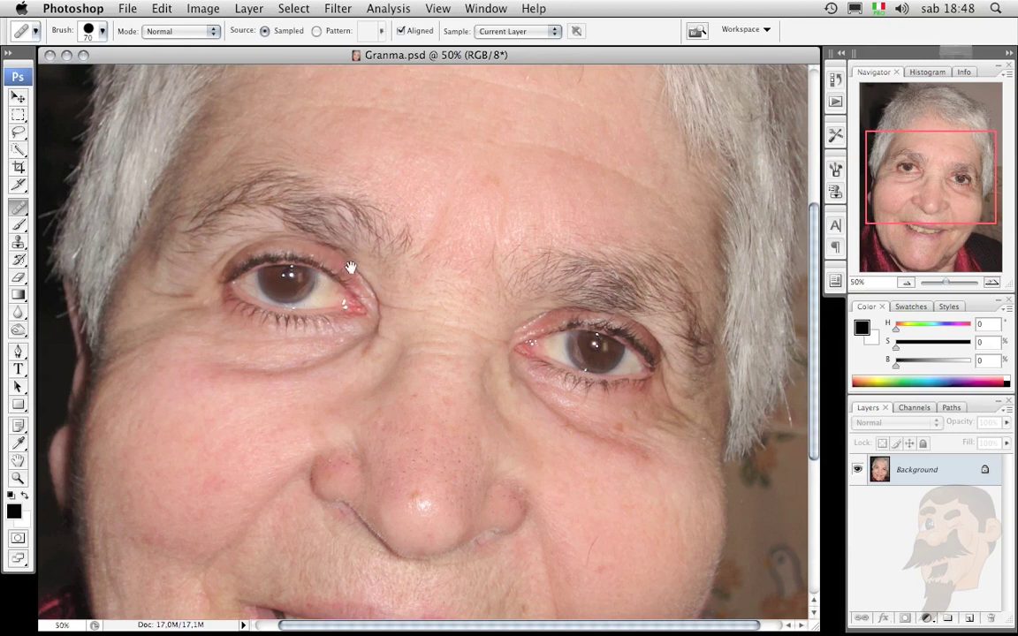
drag(354, 268, 407, 470)
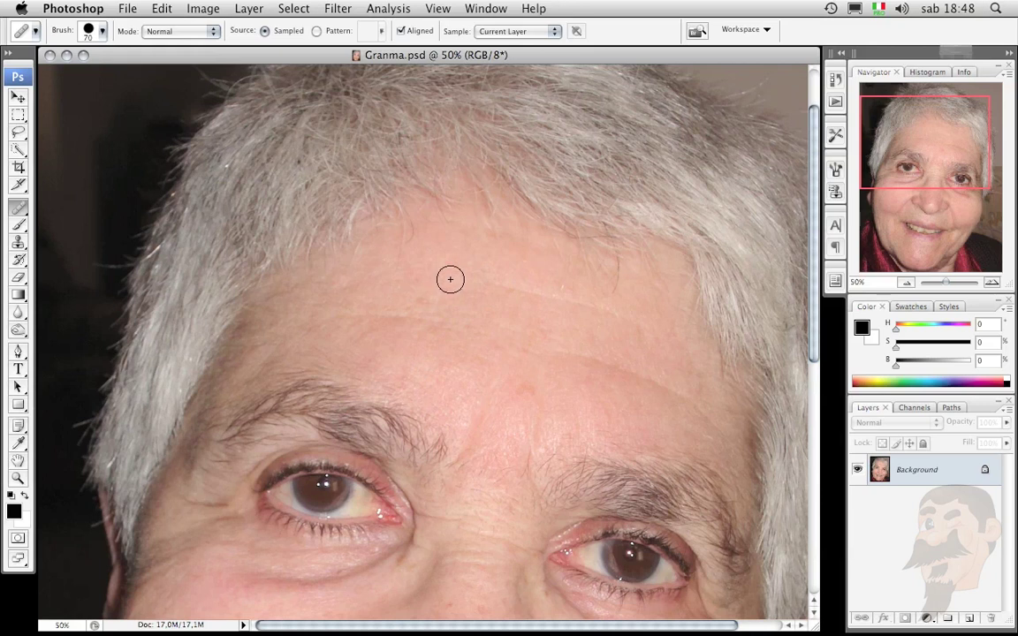
- Shrink the Healing Brush, sample clean skin, and heal wrinkles across the forehead and brow
key(bracketleft)
key(bracketleft)
key(bracketleft)
key(bracketleft)
alt+click(669, 407)
drag(678, 394, 628, 370)
mouse_move(568, 354)
mouse_down()
mouse_move(565, 429)
mouse_move(612, 416)
mouse_move(616, 453)
mouse_move(596, 341)
mouse_move(560, 371)
mouse_move(624, 403)
mouse_move(653, 403)
mouse_move(643, 411)
mouse_move(668, 397)
mouse_move(576, 363)
mouse_move(600, 459)
mouse_up()
- Enlarge the Healing Brush to 60 pixels and heal the remaining upper forehead wrinkles
key(bracketright)
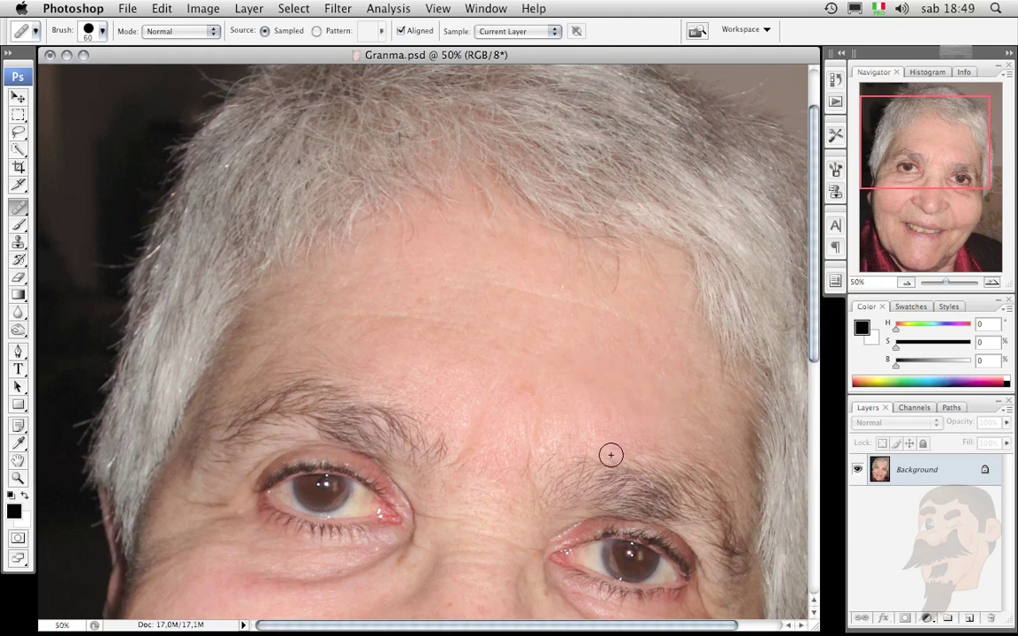
mouse_move(697, 405)
mouse_down()
mouse_move(670, 414)
mouse_move(698, 406)
mouse_move(716, 425)
mouse_up()
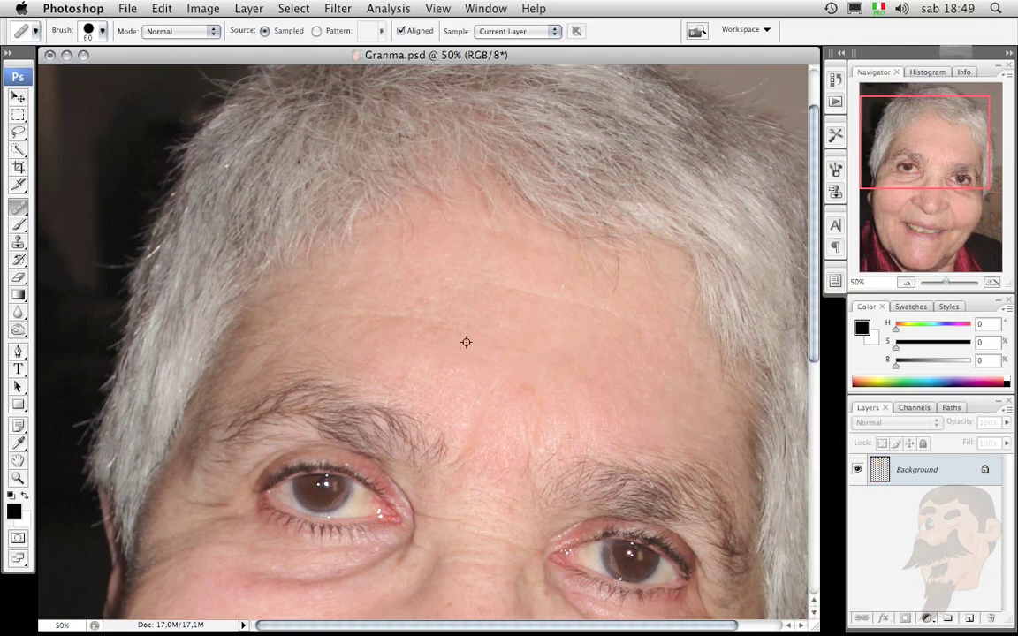
drag(473, 325, 300, 314)
drag(451, 256, 597, 314)
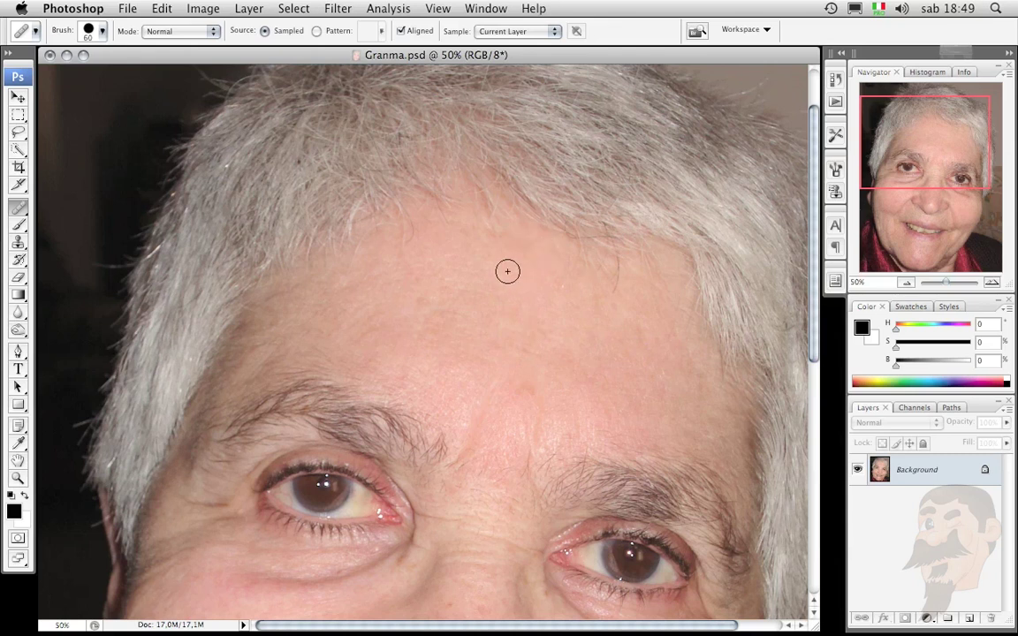
drag(458, 223, 525, 244)
drag(497, 402, 469, 368)
- Heal the lower forehead wrinkles from above the right eyebrow across to the centre
drag(459, 342, 445, 278)
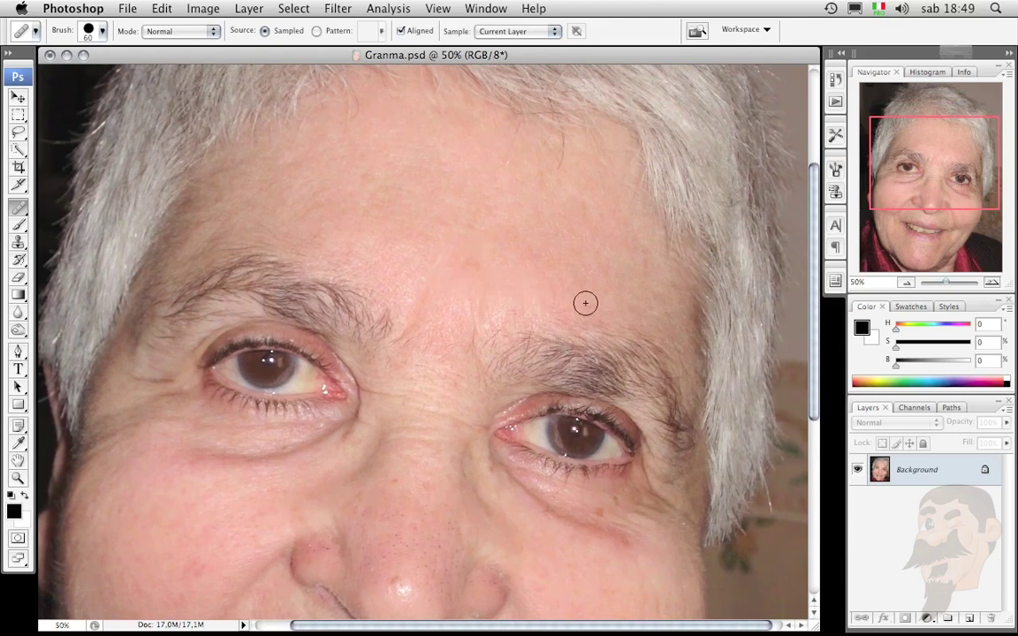
alt+click(553, 311)
drag(518, 316, 516, 313)
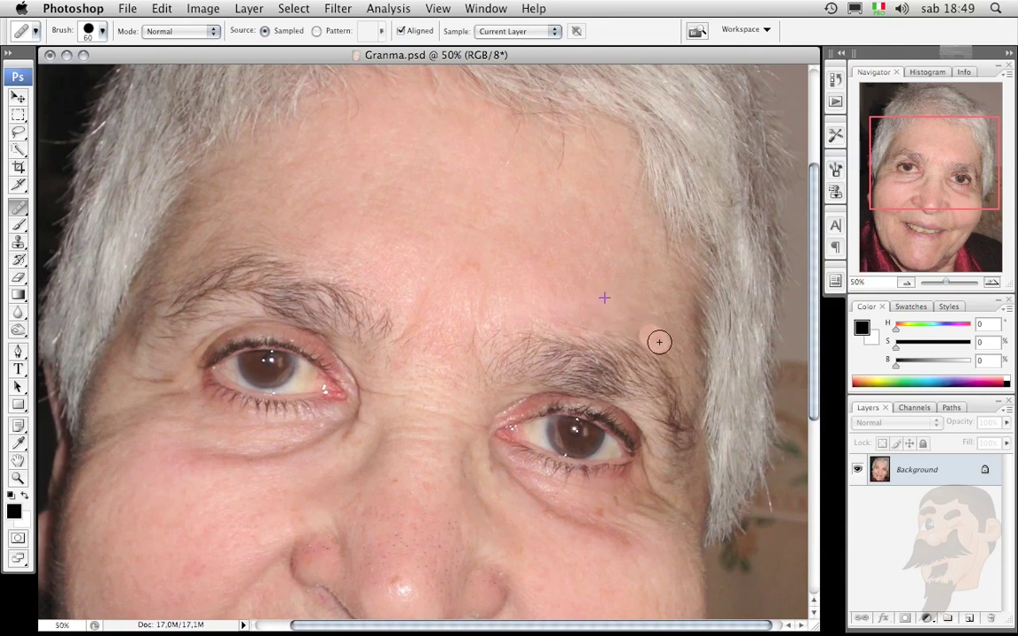
drag(651, 335, 614, 305)
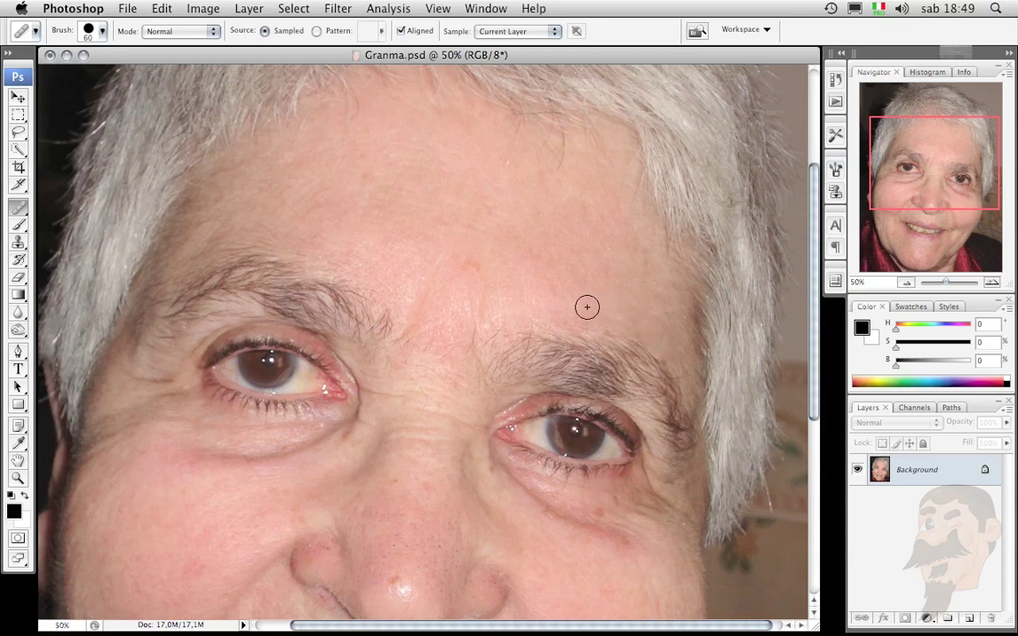
mouse_move(670, 354)
mouse_down()
mouse_move(613, 305)
mouse_move(555, 285)
mouse_up()
mouse_move(314, 246)
mouse_down()
mouse_move(235, 241)
mouse_move(216, 252)
mouse_up()
mouse_move(331, 258)
mouse_down()
mouse_move(363, 244)
mouse_move(314, 234)
mouse_up()
mouse_move(414, 208)
mouse_down()
mouse_move(422, 223)
mouse_move(407, 273)
mouse_move(432, 347)
mouse_move(486, 292)
mouse_up()
mouse_move(445, 273)
mouse_down()
mouse_move(438, 256)
mouse_move(456, 268)
mouse_up()
- Resample clean skin and heal the crease between and just above the eyebrows
alt+click(448, 330)
drag(477, 324, 486, 273)
drag(416, 315, 444, 266)
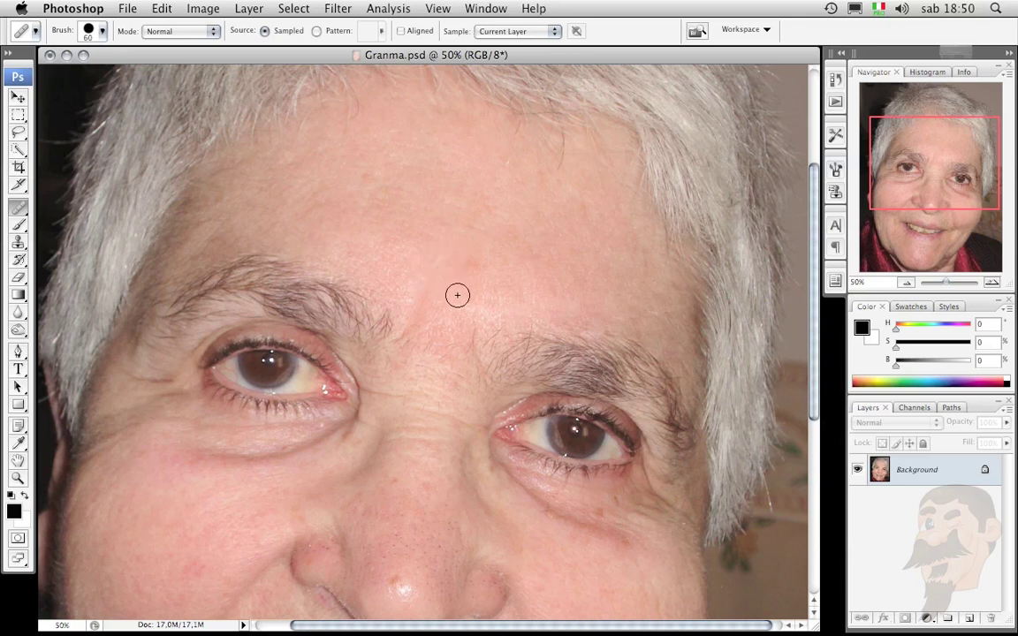
- Heal three small spots on the forehead with the Healing Brush
click(444, 244)
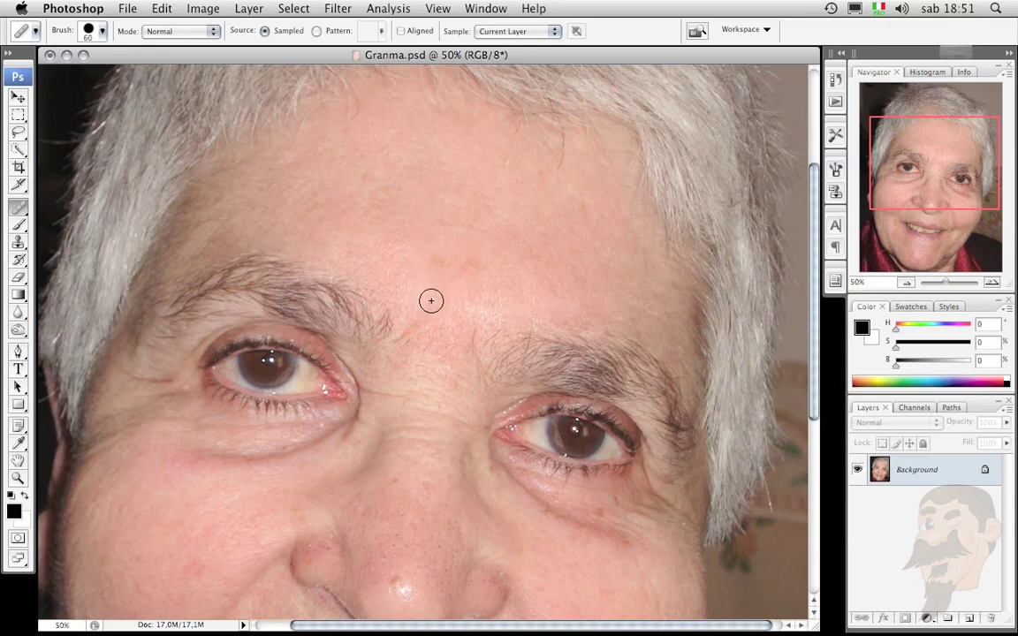
click(405, 269)
click(440, 261)
- At 100% zoom, sample clean skin and heal the forehead just above the eyebrows
key(super+plus)
key(super+plus)
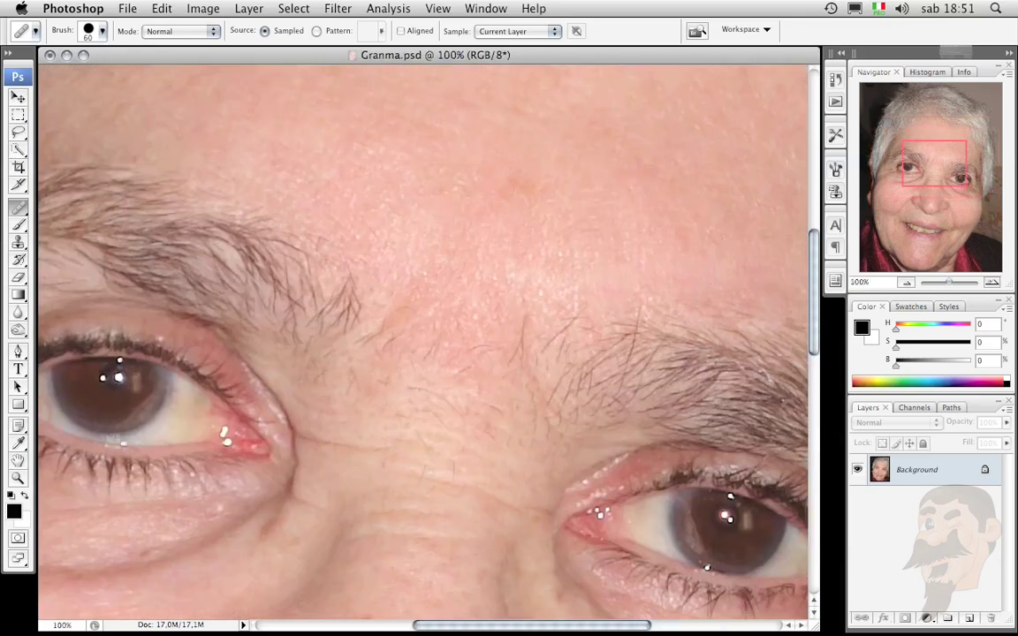
drag(491, 298, 477, 280)
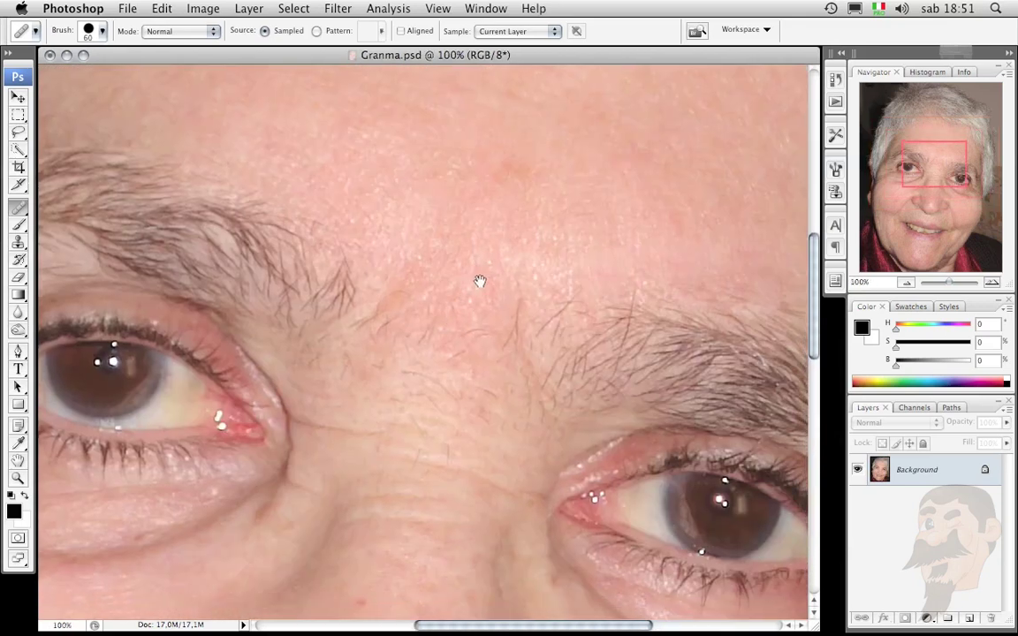
alt+click(477, 259)
drag(505, 293, 570, 282)
click(458, 292)
click(474, 290)
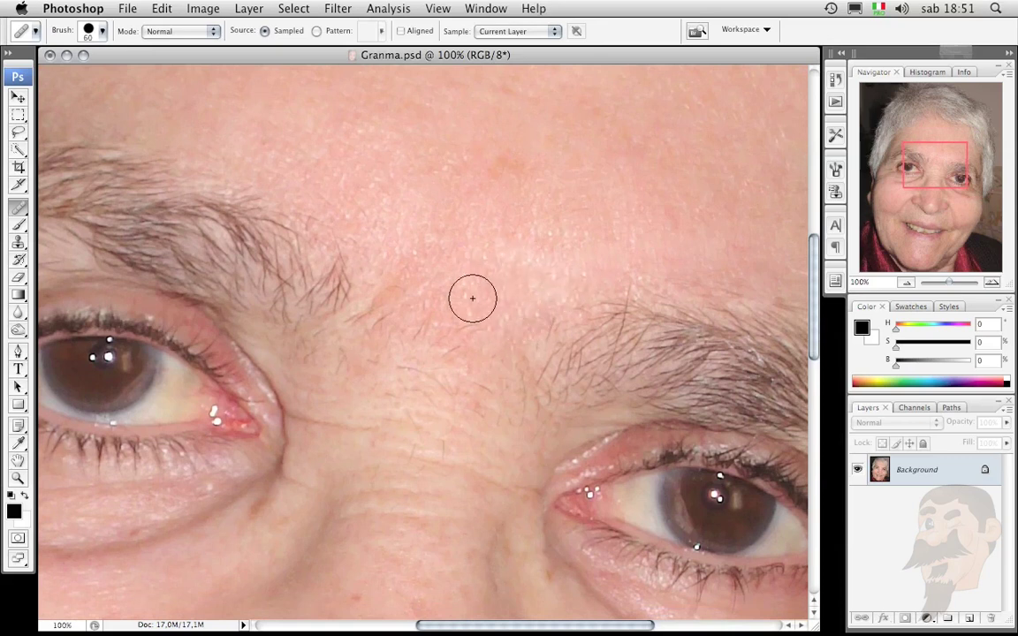
alt+click(445, 286)
click(450, 302)
- Resample clean skin repeatedly and heal the wrinkles between the eyebrows
alt+click(423, 249)
click(444, 313)
alt+click(474, 265)
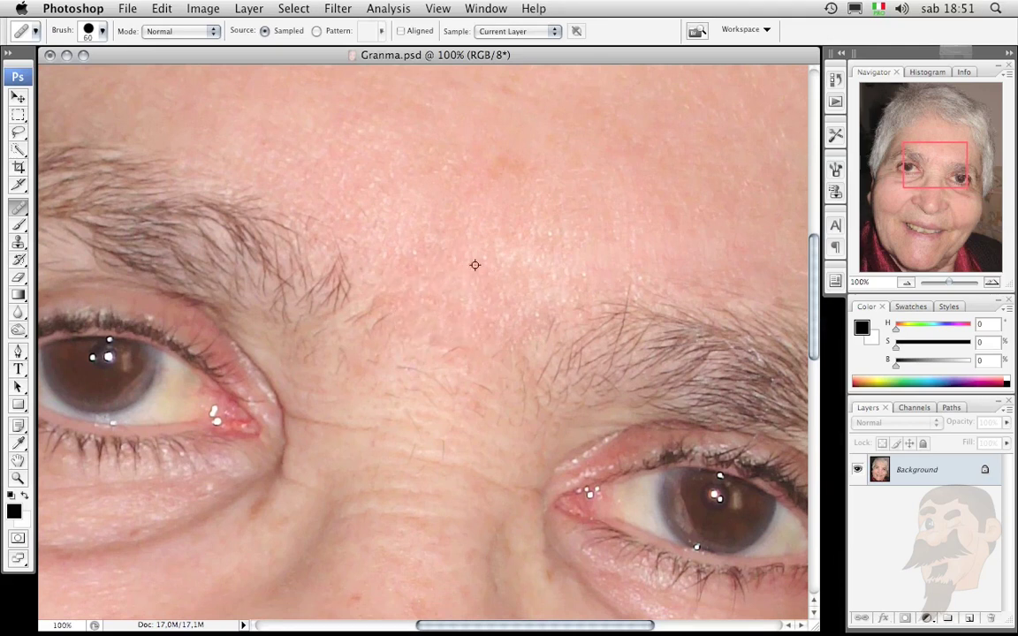
click(496, 322)
alt+click(421, 297)
alt+click(489, 343)
click(464, 321)
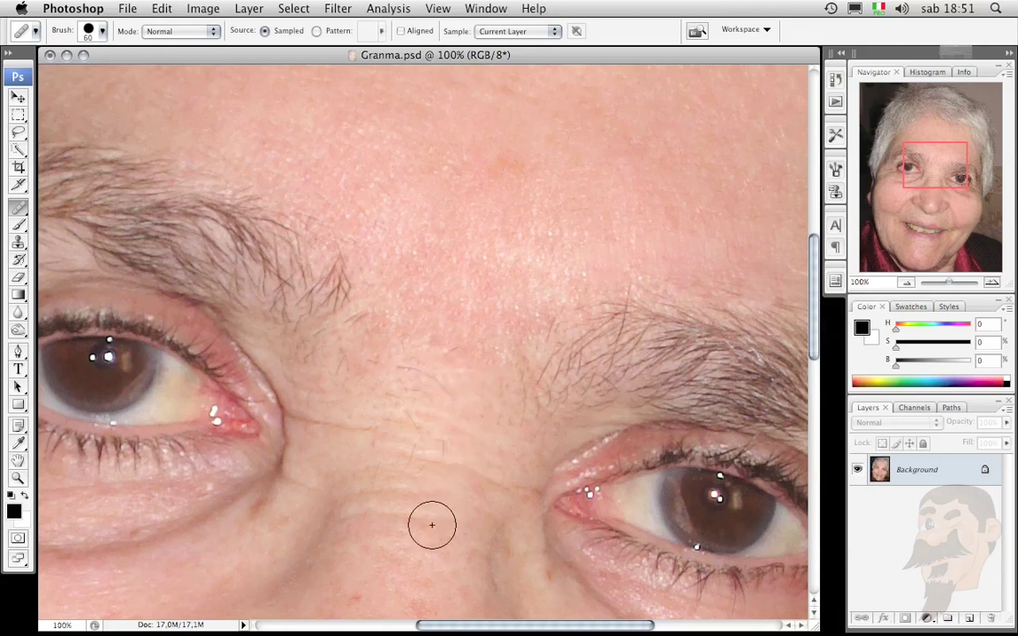
- Heal the spots and wrinkles at the top of the nose bridge between the eyes
alt+click(481, 383)
click(450, 357)
click(411, 368)
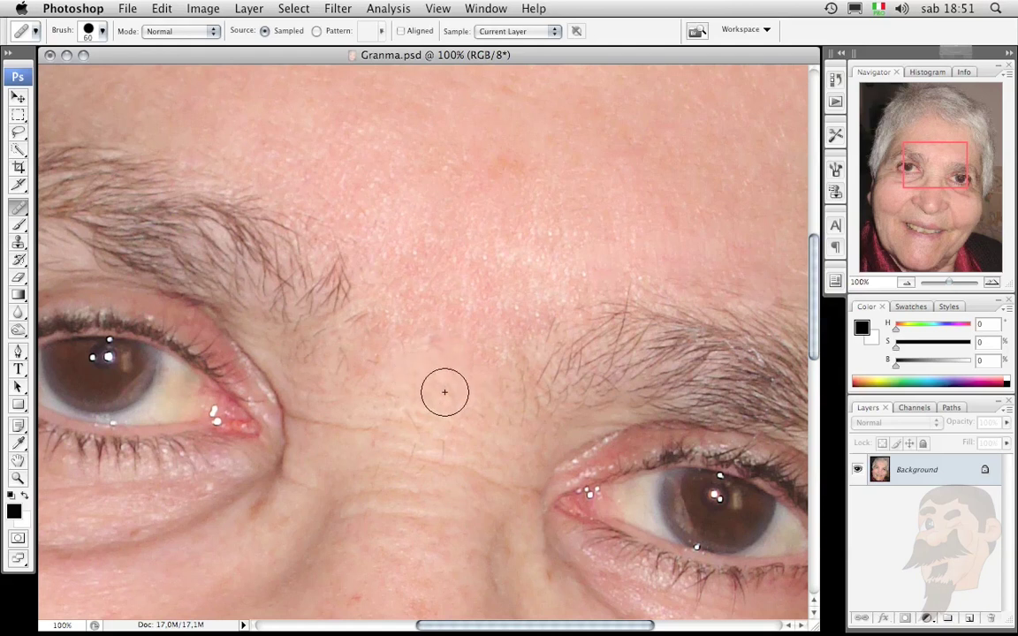
alt+click(450, 386)
click(511, 392)
click(443, 408)
alt+click(442, 382)
click(370, 334)
alt+click(422, 370)
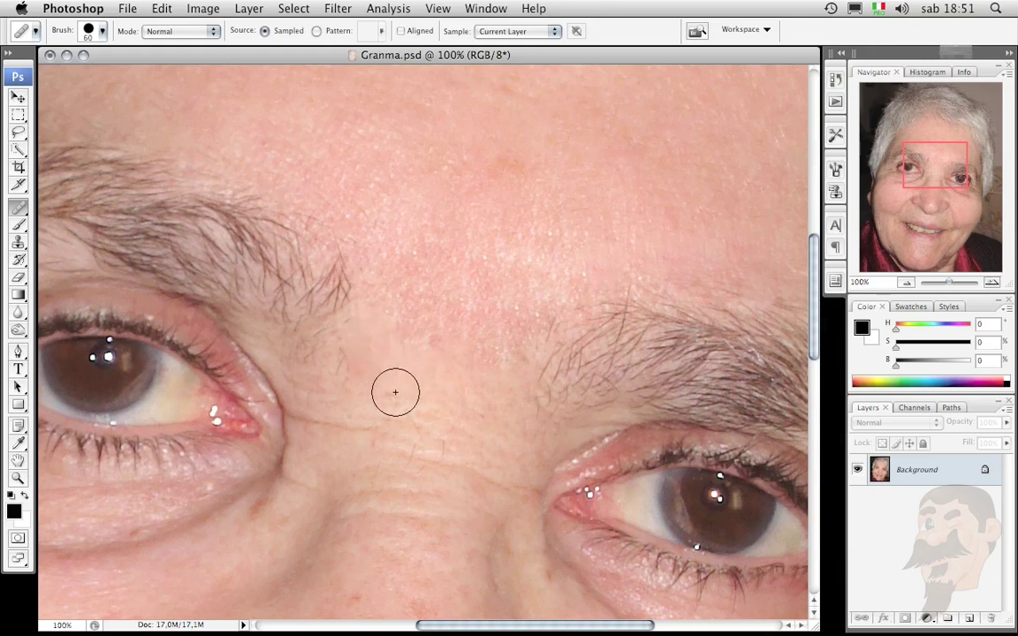
click(415, 459)
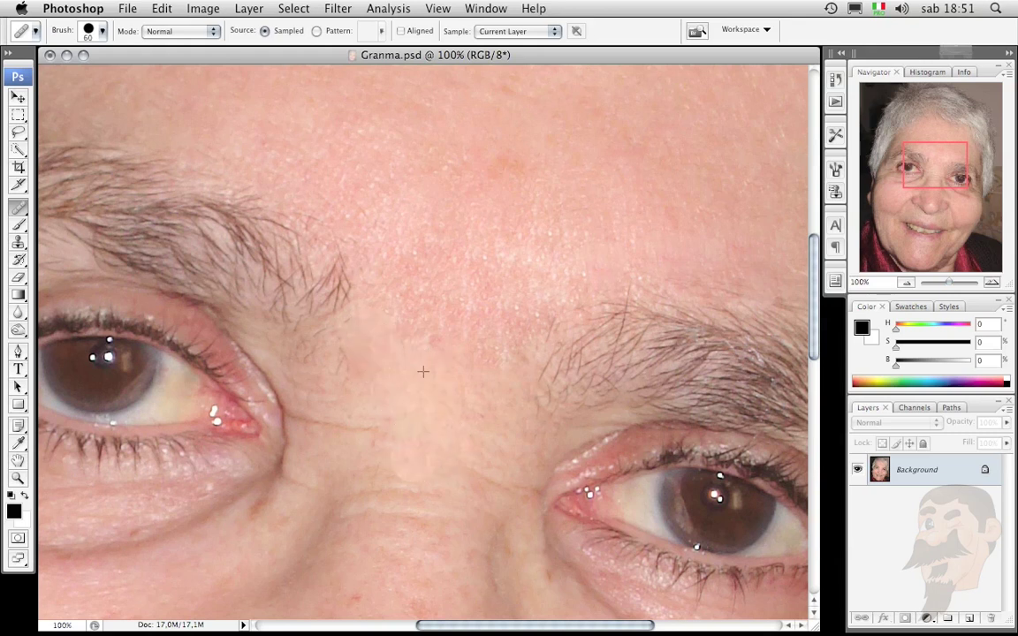
- Bring the upper nose into view and heal along the wrinkle between the brows
drag(472, 309, 479, 229)
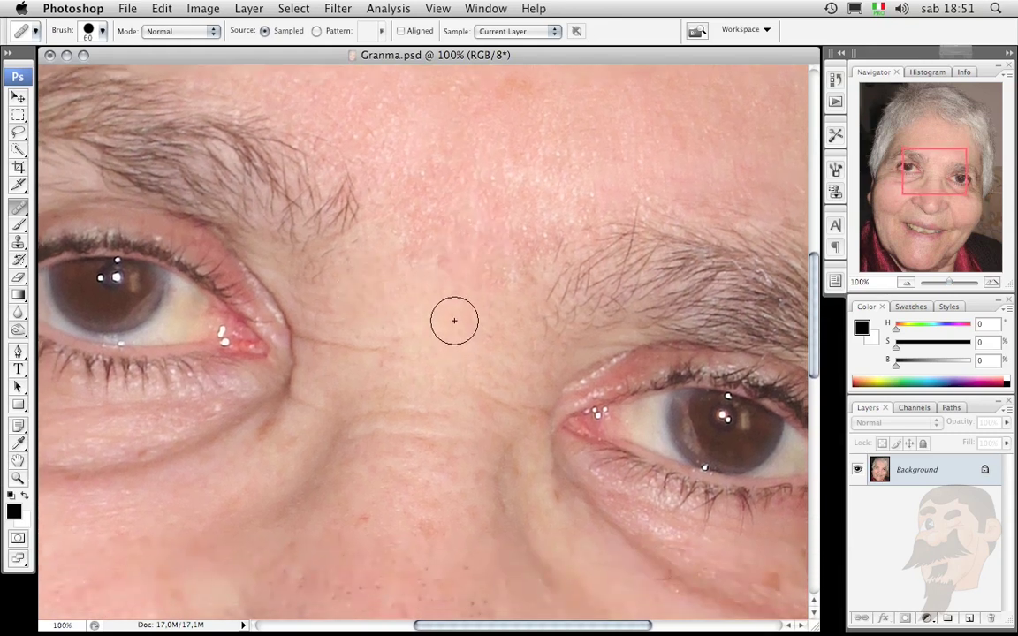
drag(455, 321, 439, 231)
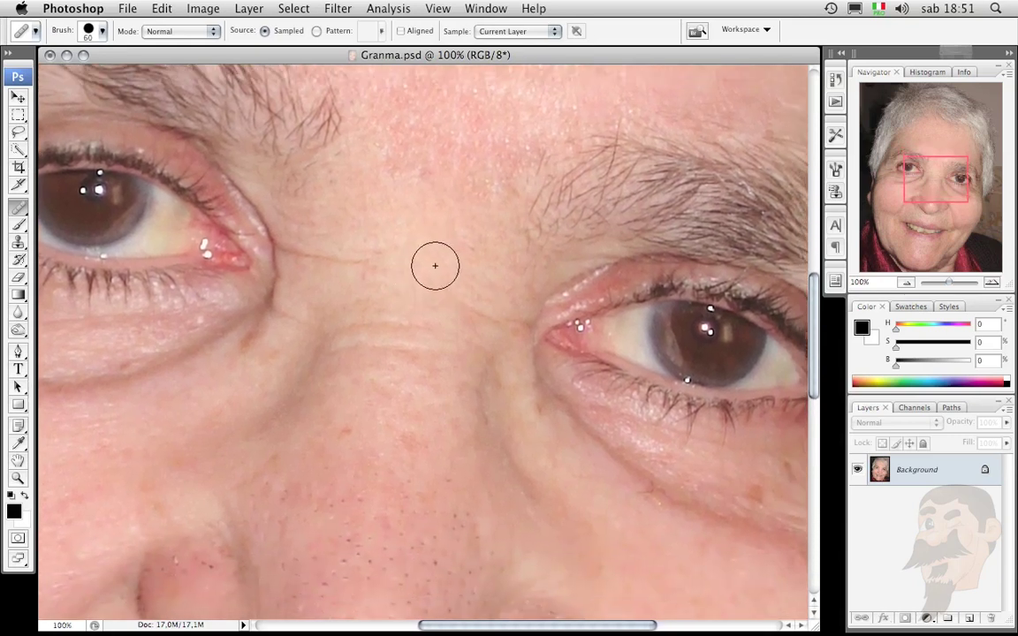
alt+click(449, 278)
drag(459, 302, 478, 310)
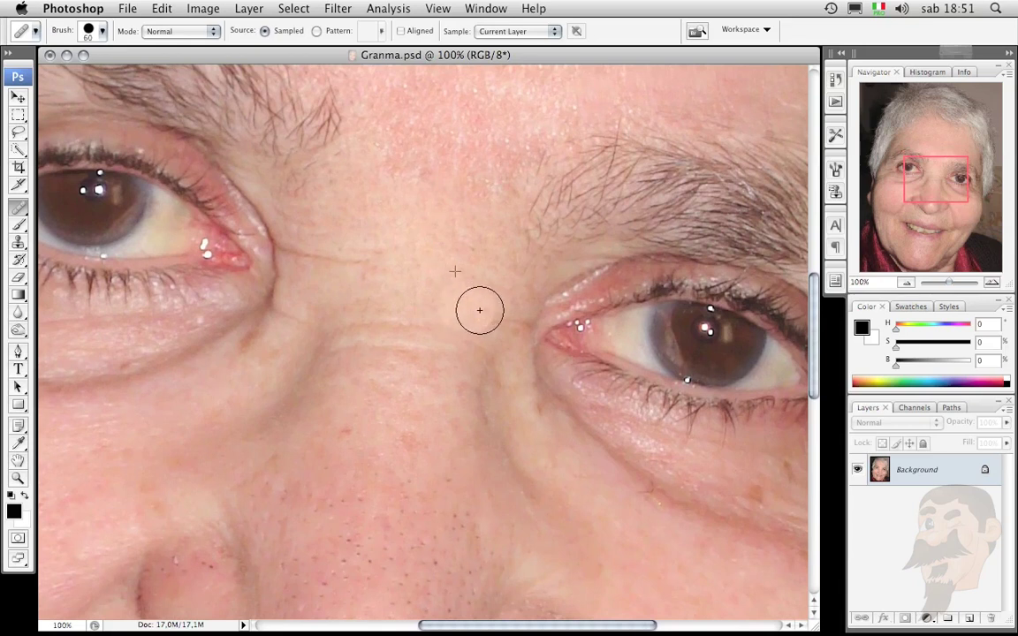
mouse_move(423, 263)
mouse_down()
mouse_move(373, 265)
mouse_move(405, 294)
mouse_move(377, 319)
mouse_move(470, 345)
mouse_up()
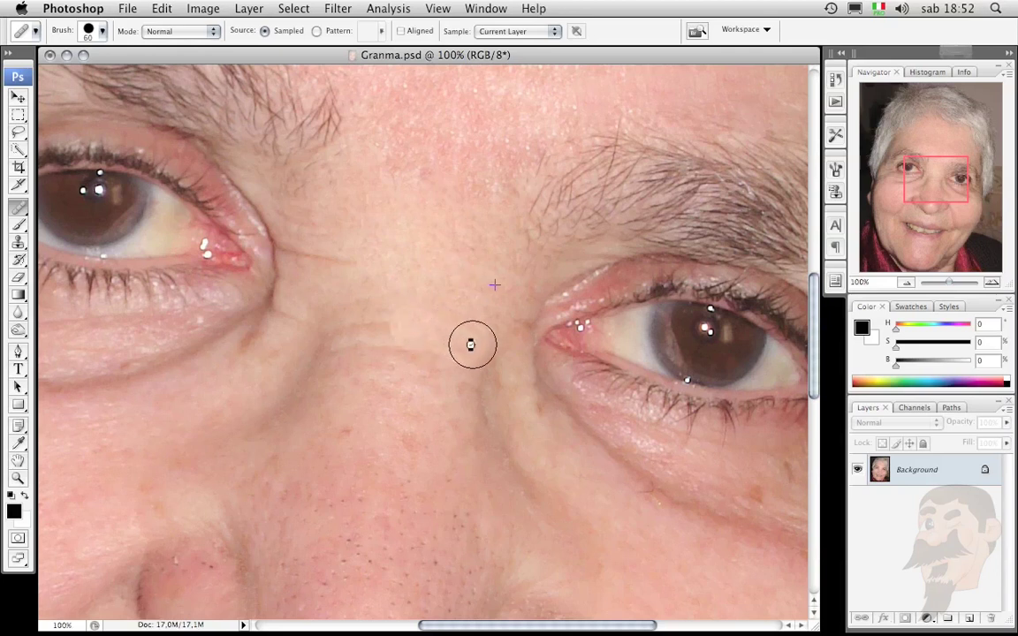
- Smooth the nose-bridge wrinkle and the fine lines beside the left eye's inner corner
drag(401, 344, 349, 347)
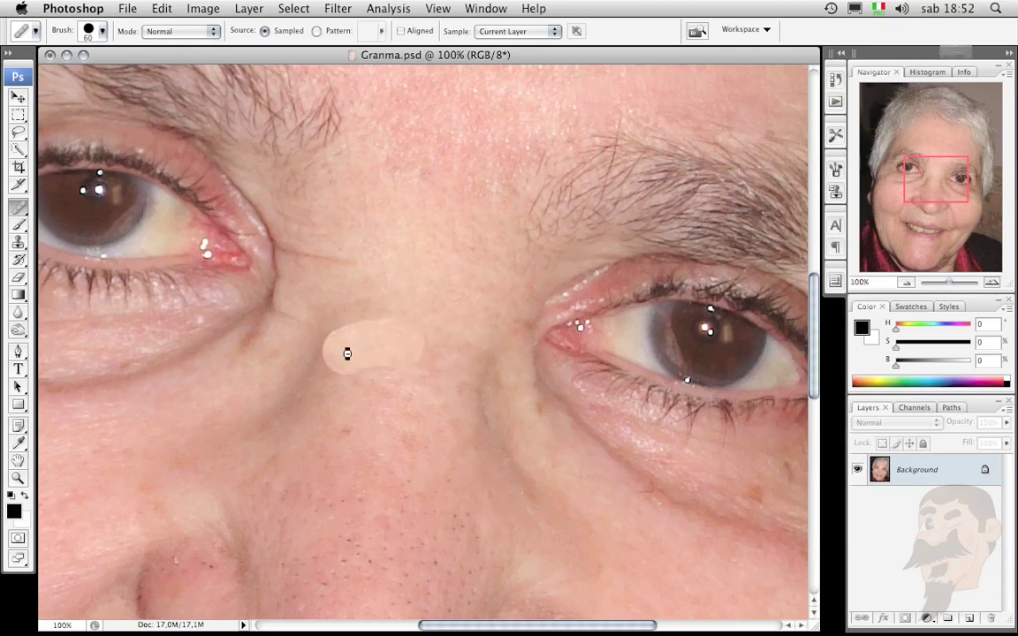
alt+click(406, 383)
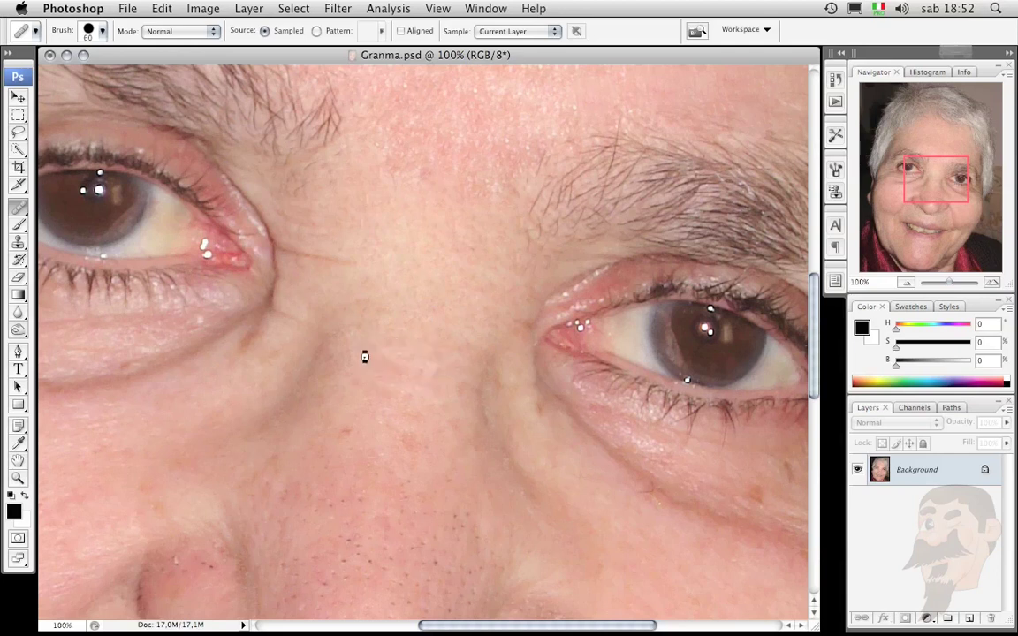
drag(437, 339, 440, 353)
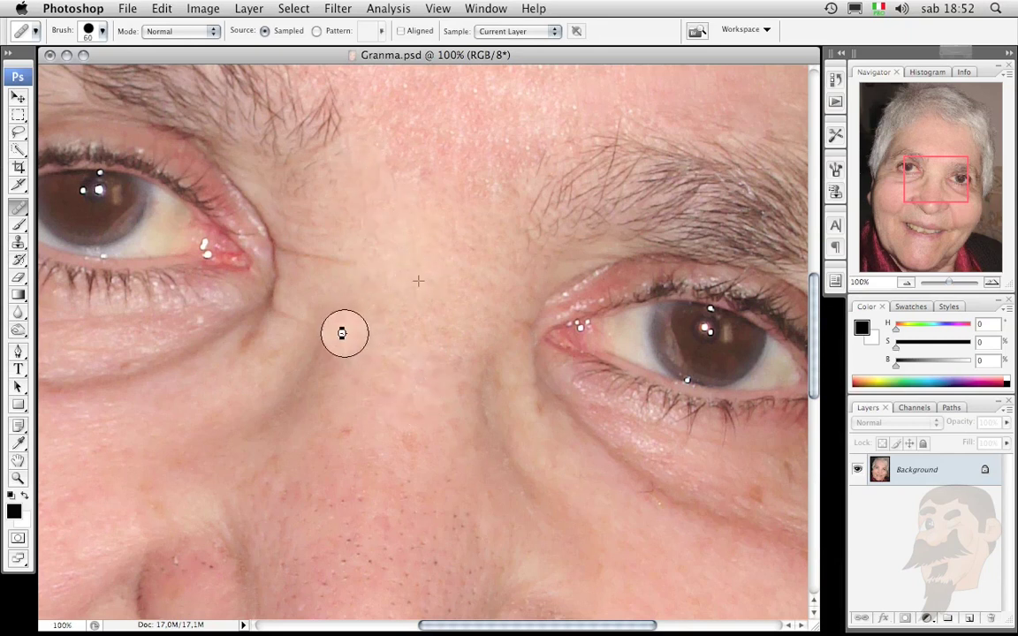
click(334, 253)
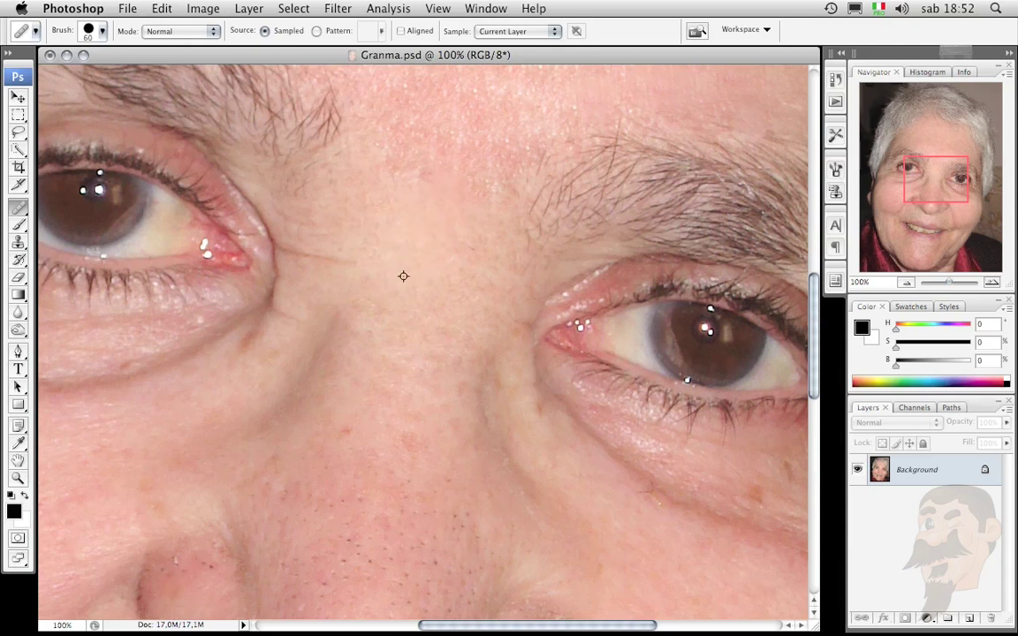
drag(349, 259, 283, 254)
click(316, 264)
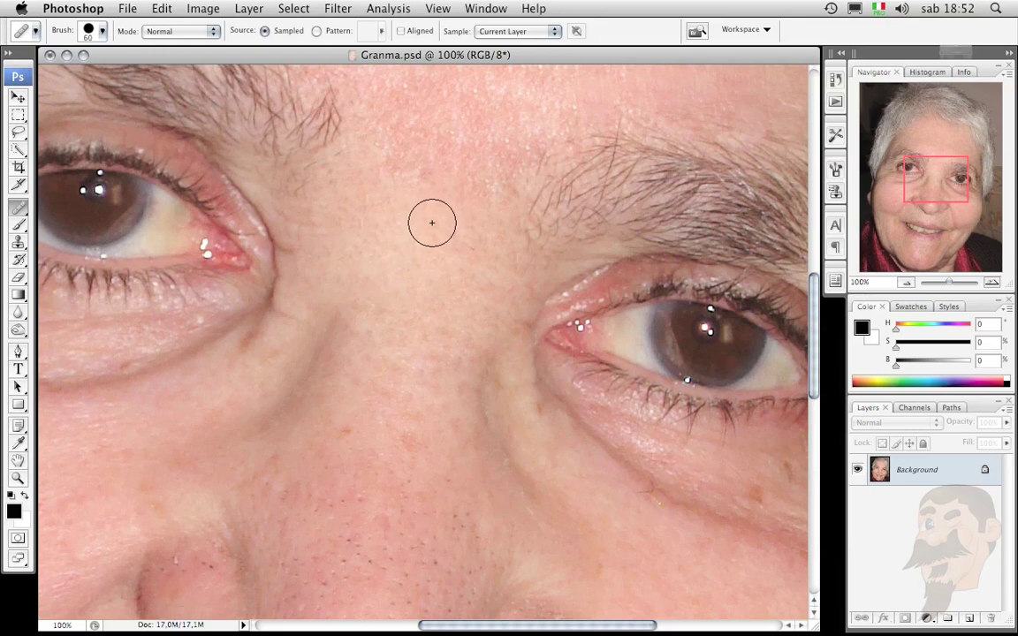
- Review the face at 50%, then return to 100% on the nose and show the healing tools list
key(ctrl+minus)
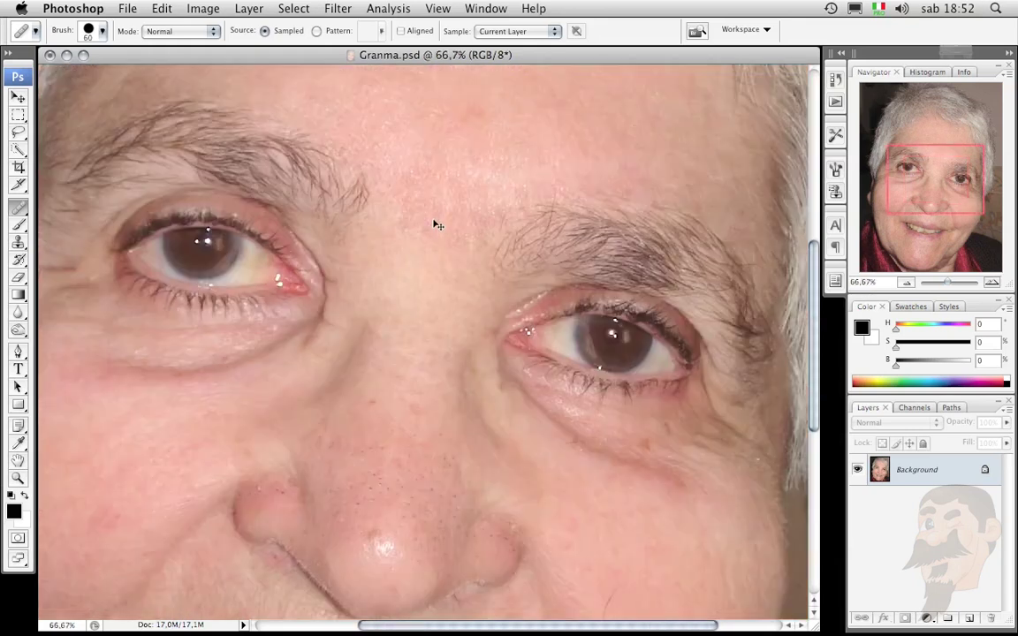
key(ctrl+minus)
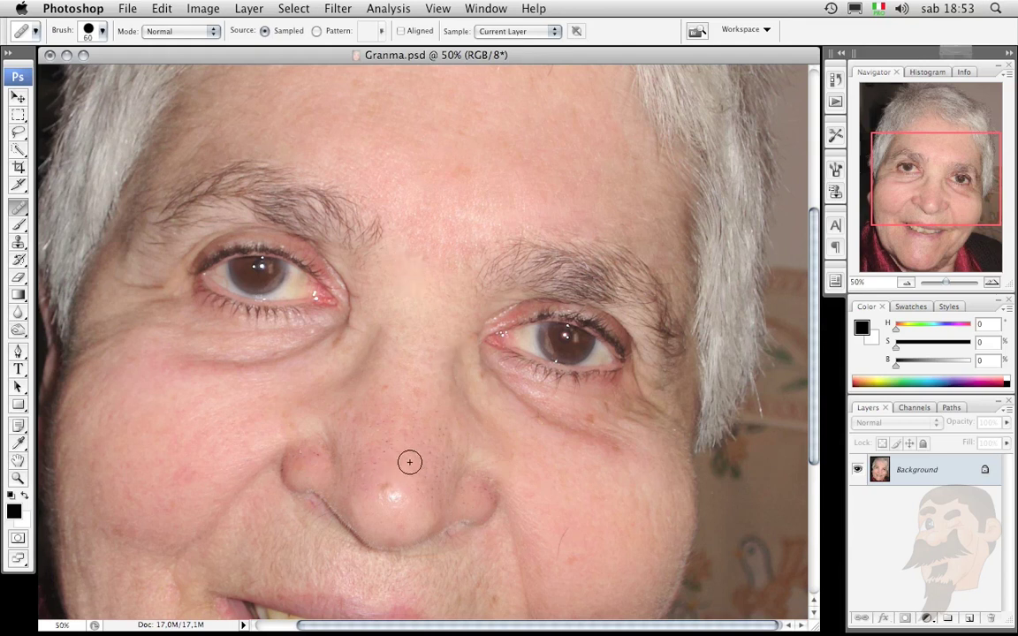
key(super+plus)
key(super+plus)
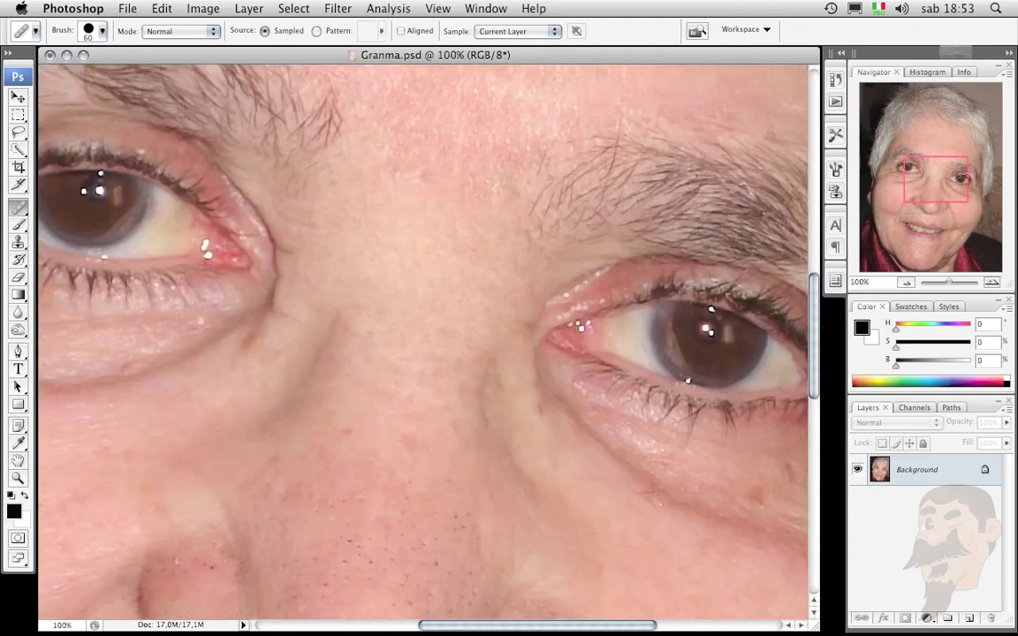
drag(391, 527, 449, 296)
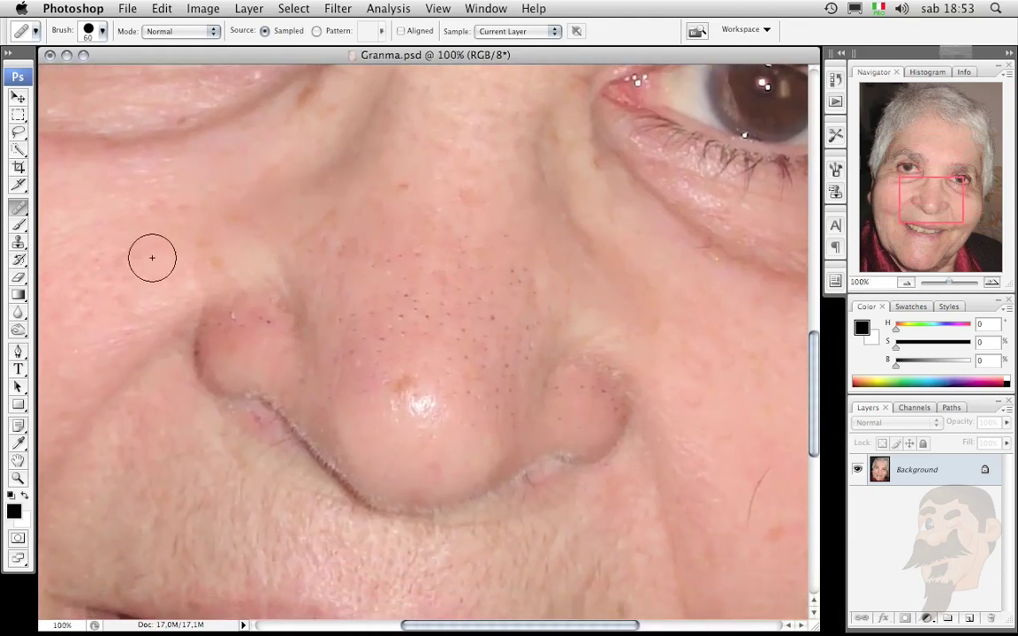
right_click(22, 210)
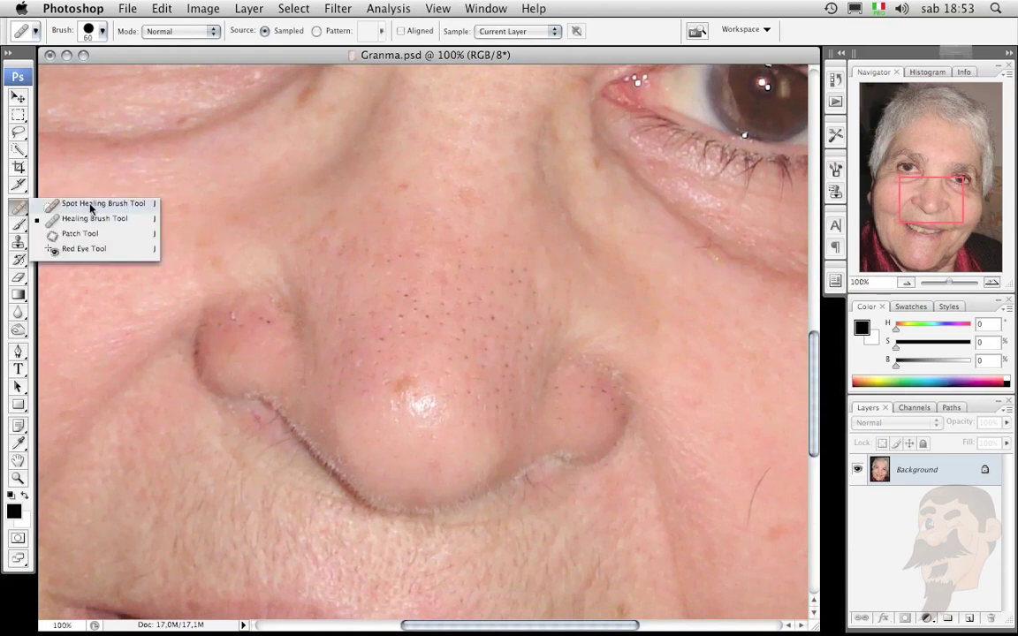
- With a smaller Spot Healing Brush, remove dark pores on the upper and right side of the nose
click(87, 208)
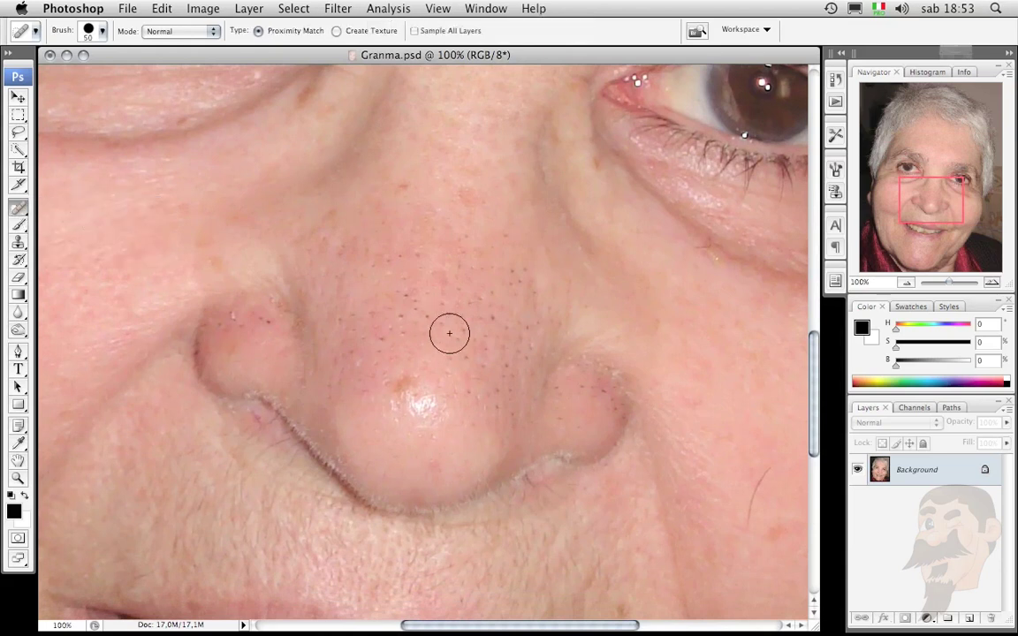
key(bracketleft)
key(bracketleft)
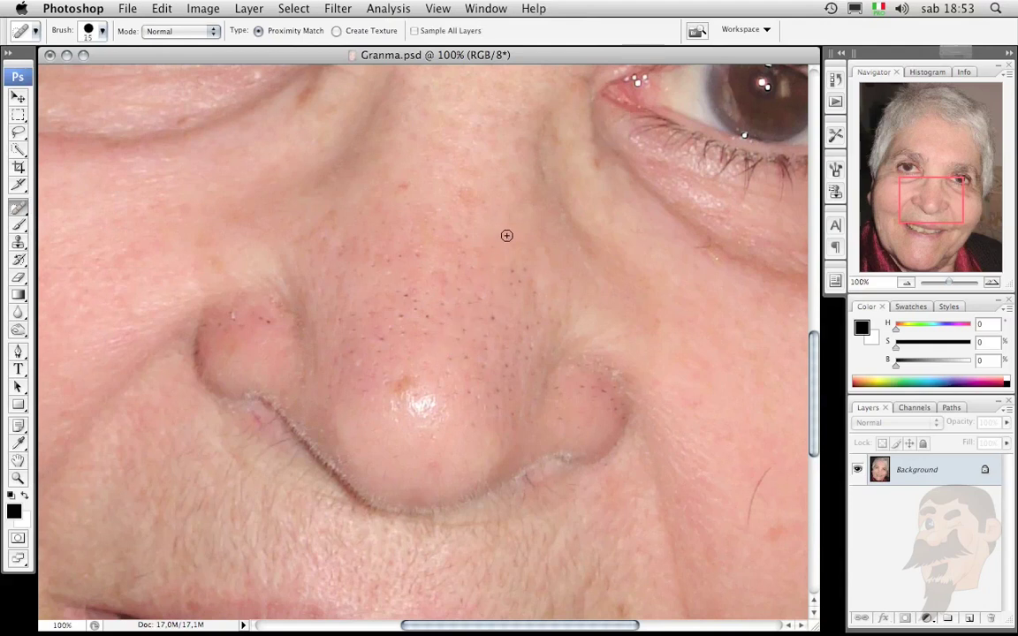
click(402, 188)
click(382, 220)
click(399, 256)
drag(512, 272, 522, 272)
click(515, 293)
- Remove more dark pores and small spots across the middle of the nose
click(344, 248)
click(397, 292)
click(418, 268)
click(335, 275)
click(490, 246)
click(415, 298)
- Remove the dark mole and the remaining pores near the nose tip and right side
click(382, 337)
click(364, 391)
click(349, 350)
click(371, 314)
click(379, 326)
click(479, 318)
click(473, 339)
click(504, 327)
- Patch a blotchy area of the upper nose in Destination mode, then clear the outline
drag(17, 206, 56, 233)
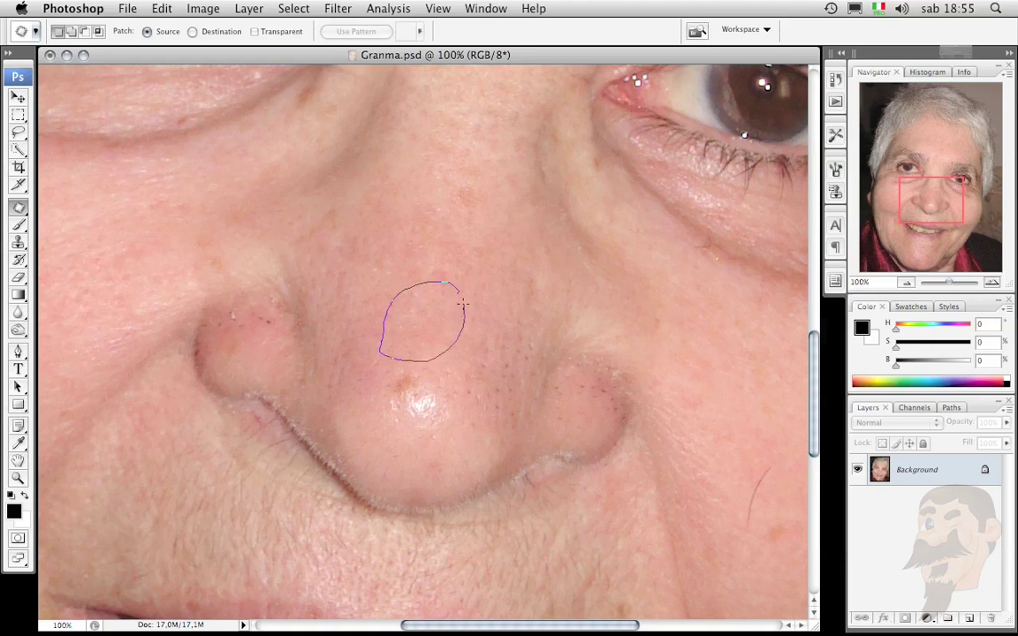
drag(459, 295, 457, 290)
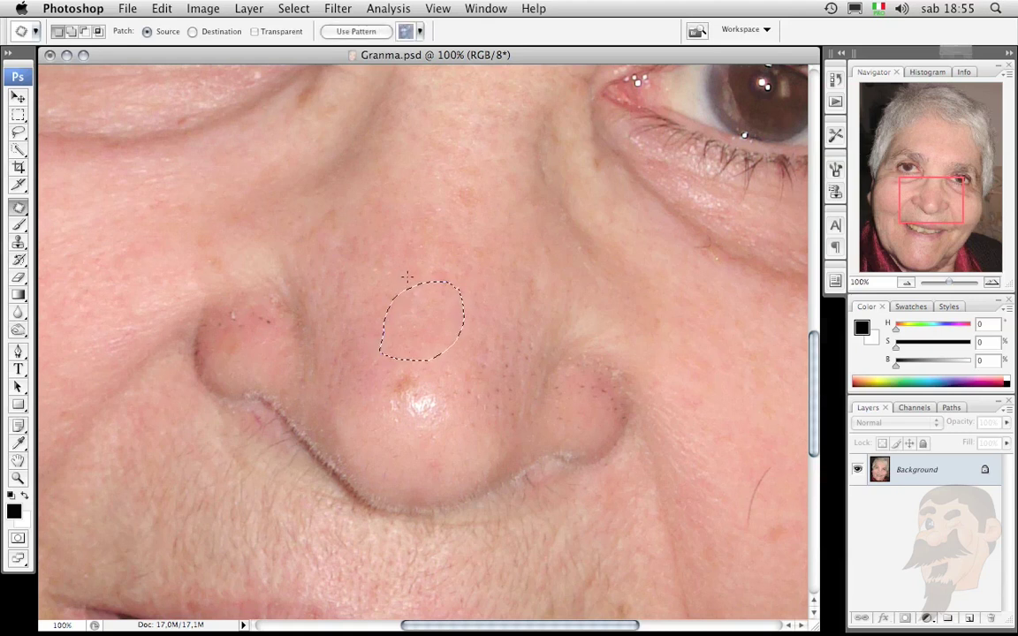
drag(425, 327, 495, 391)
click(192, 31)
drag(428, 331, 498, 392)
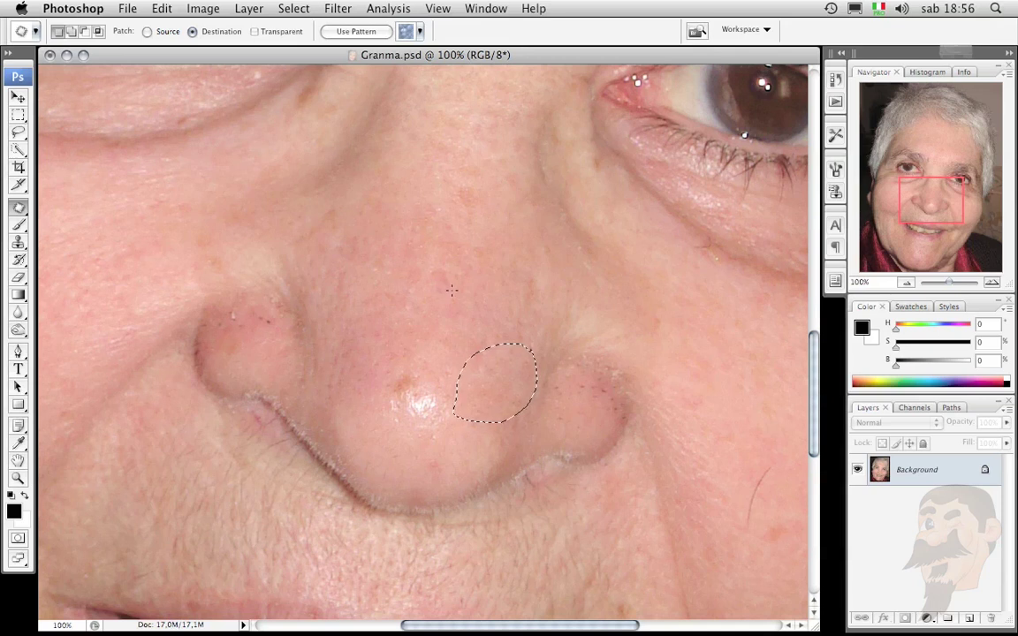
click(493, 375)
- Cover both nostrils with patches of smoother skin from the nose tip
drag(485, 380, 387, 356)
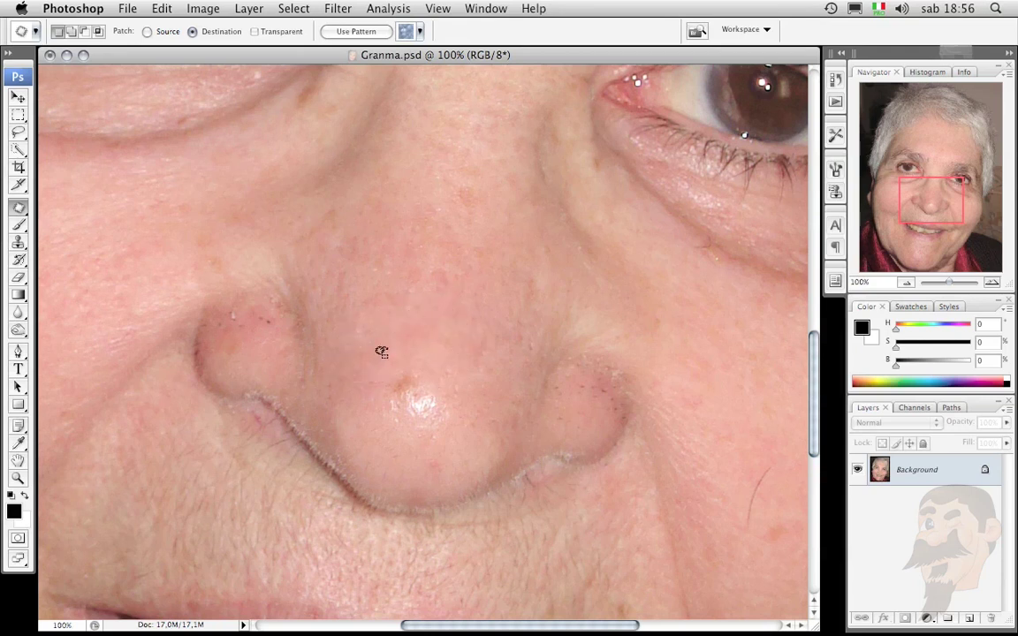
drag(380, 354, 254, 351)
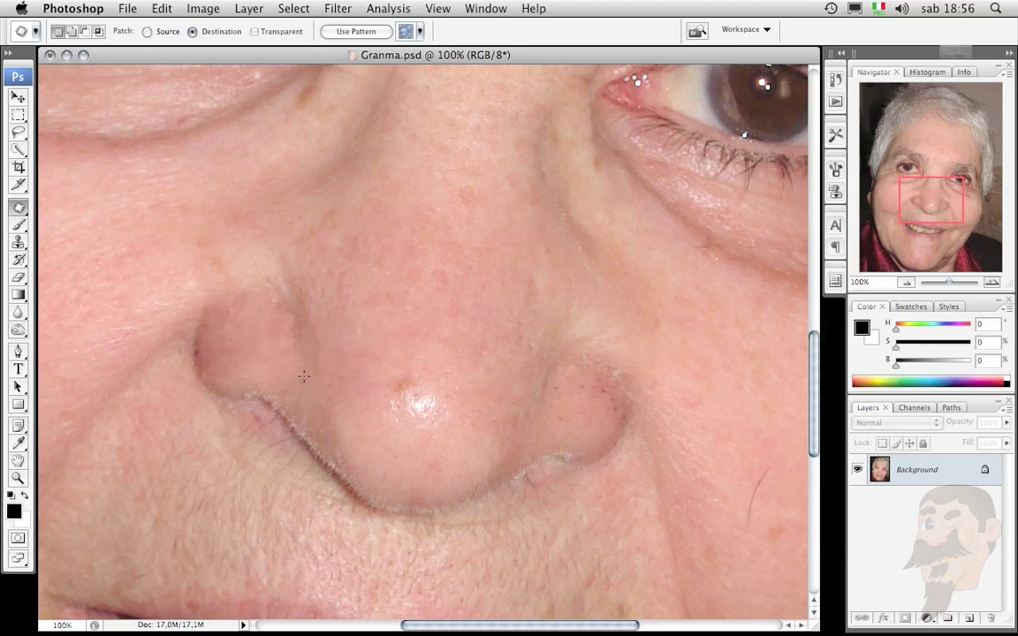
drag(283, 338, 227, 334)
drag(291, 352, 548, 411)
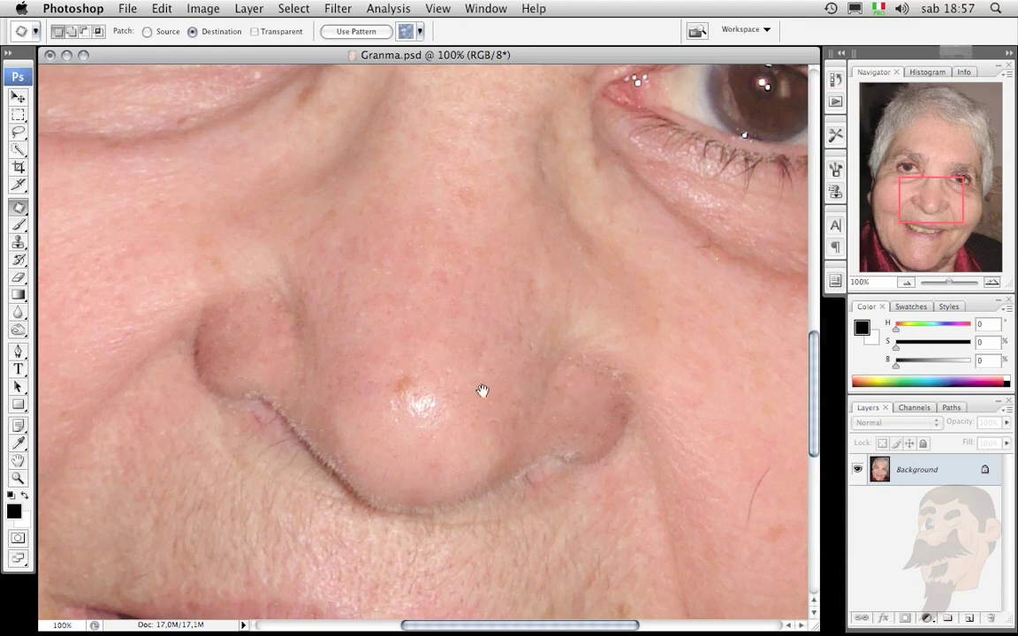
- Pan down to the nose and mouth, and drop the pending right-nostril patch outline
drag(483, 390, 487, 238)
drag(557, 302, 566, 304)
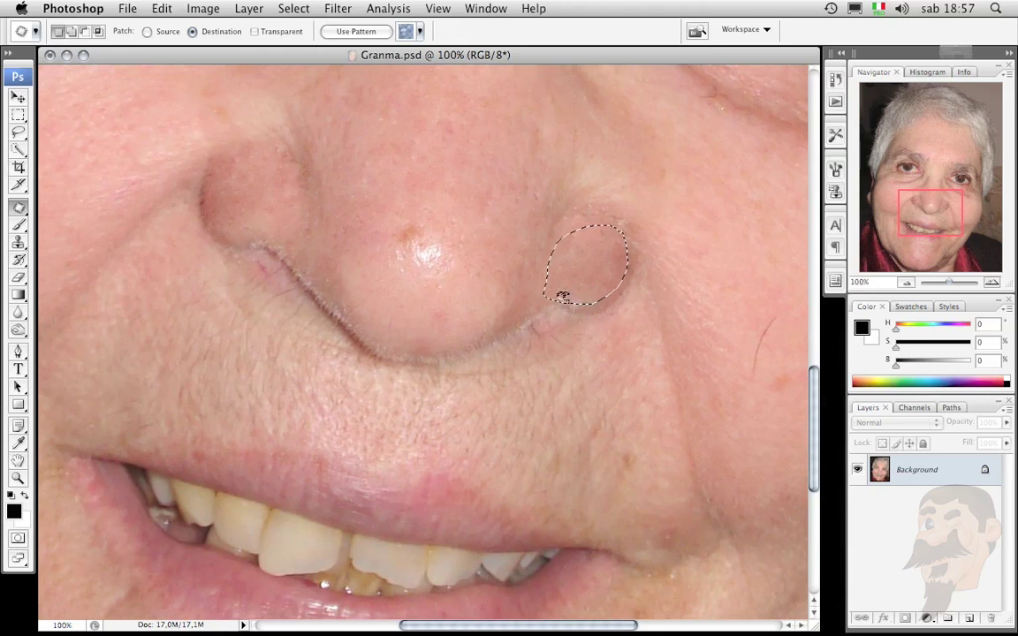
click(565, 306)
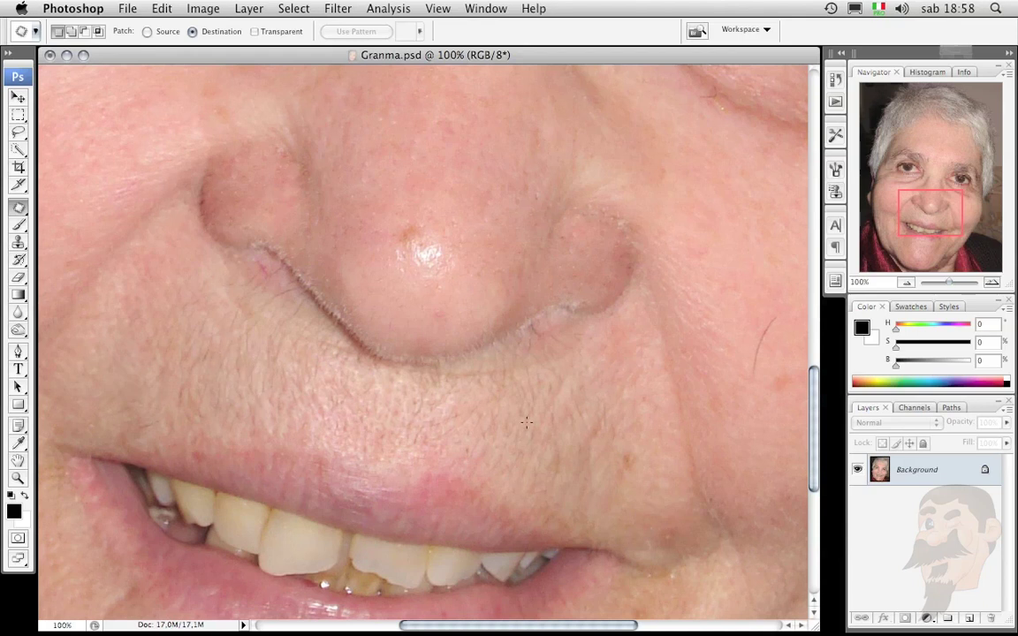
- With a size-35 Spot Healing Brush, heal spots on the cheek, beside the mouth and below the nose
drag(16, 215, 55, 207)
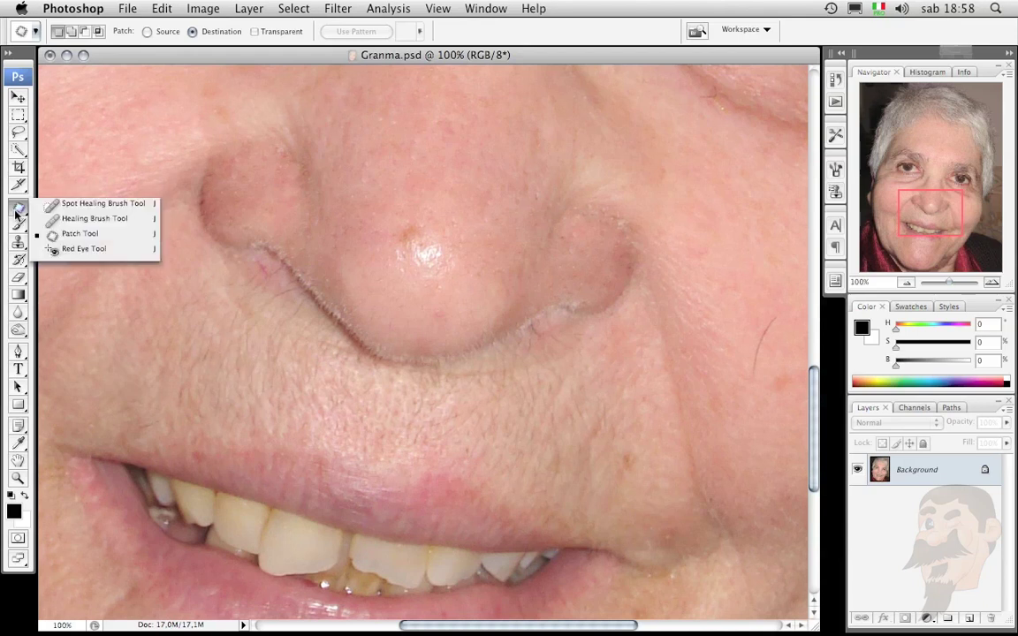
click(97, 203)
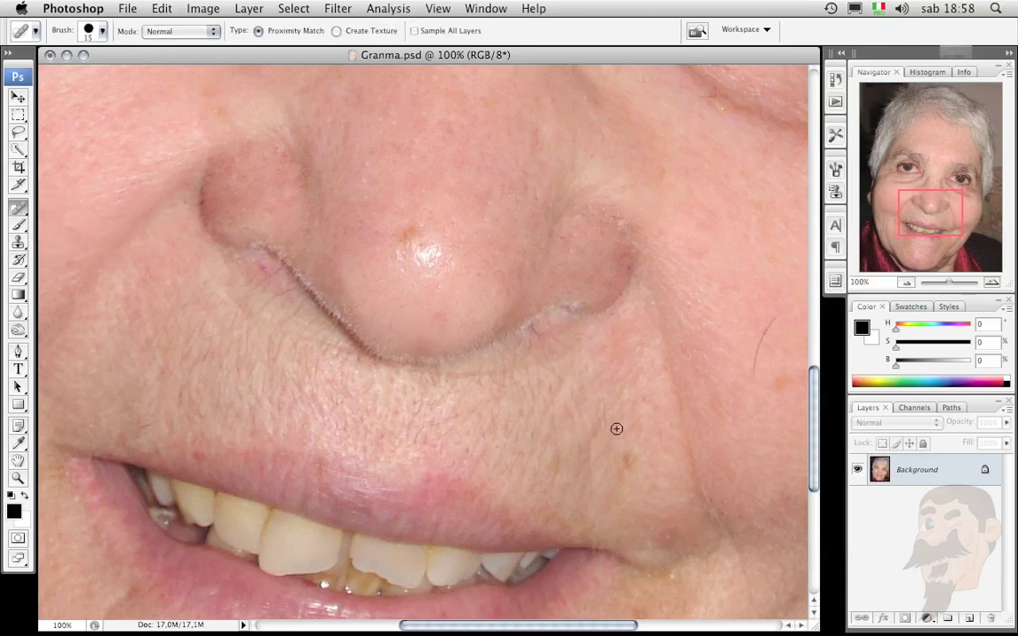
key(bracketright)
click(626, 458)
click(669, 537)
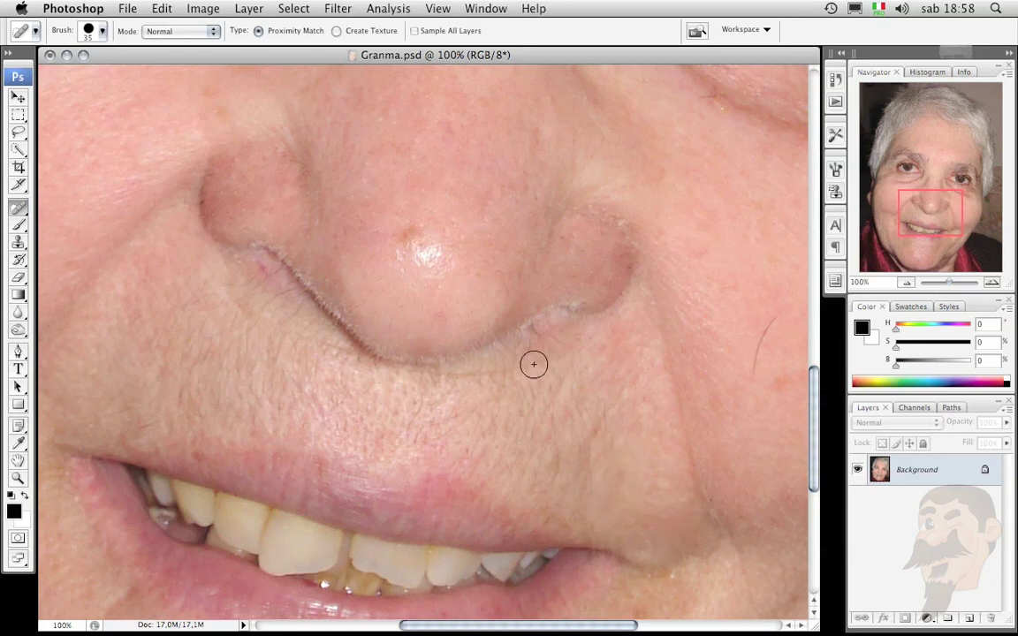
click(586, 386)
click(510, 386)
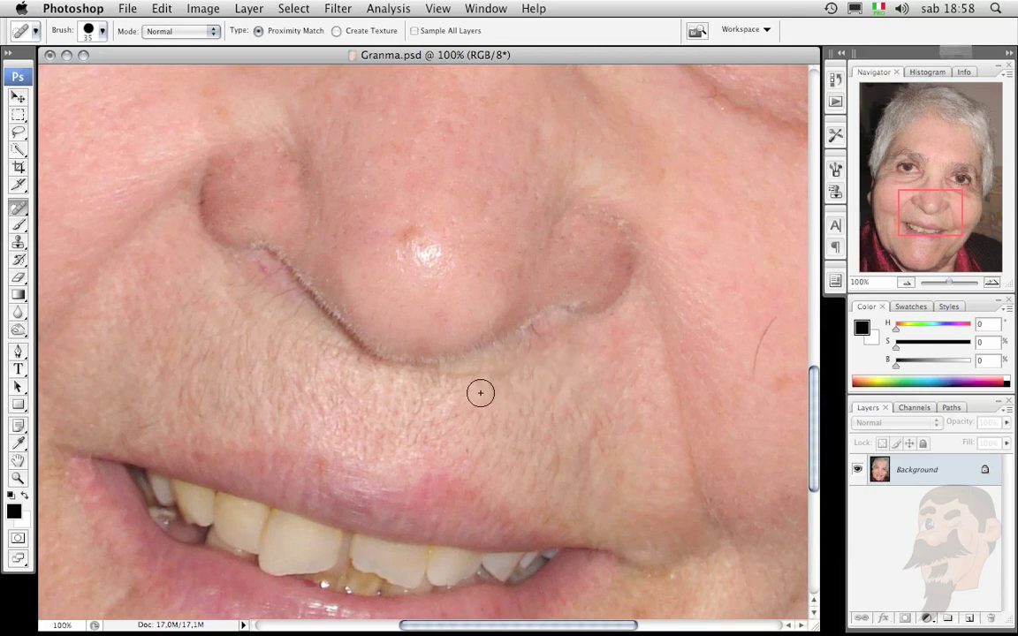
click(453, 402)
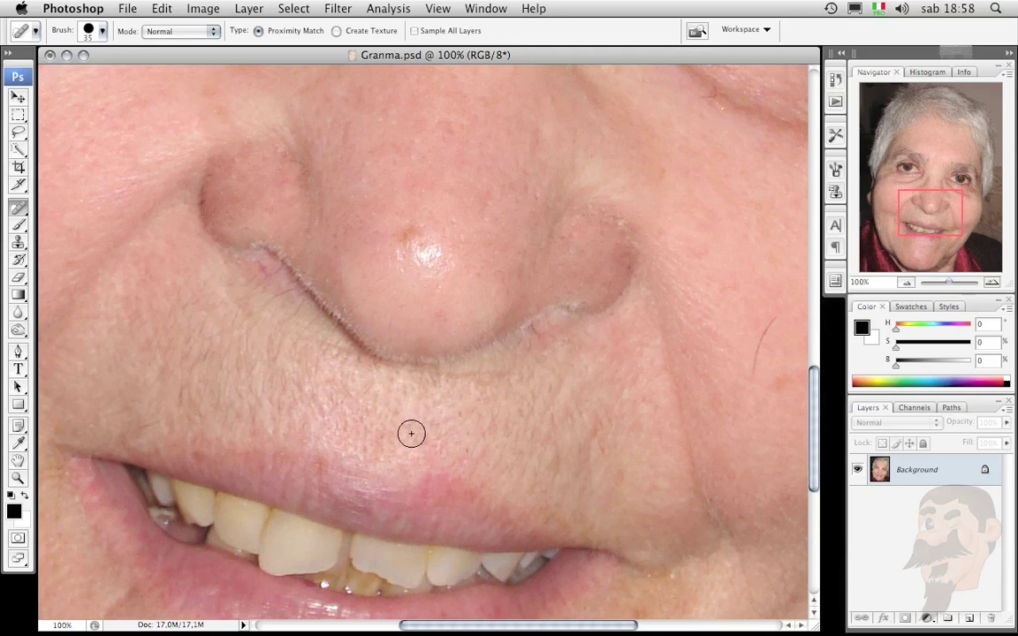
- Heal the blemishes above the upper lip and across the right cheek
click(441, 423)
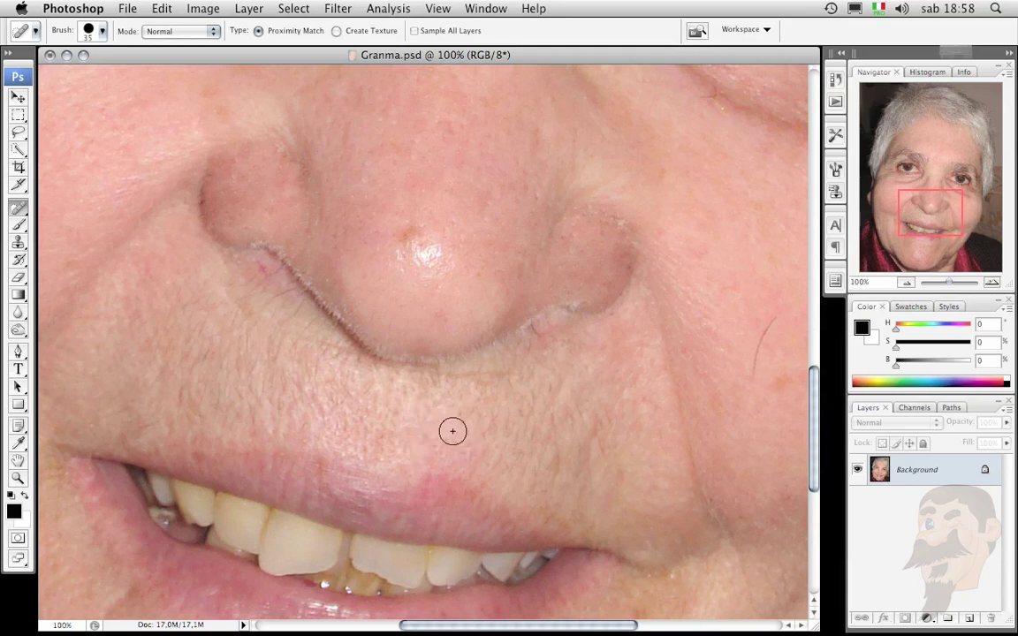
click(486, 410)
click(605, 414)
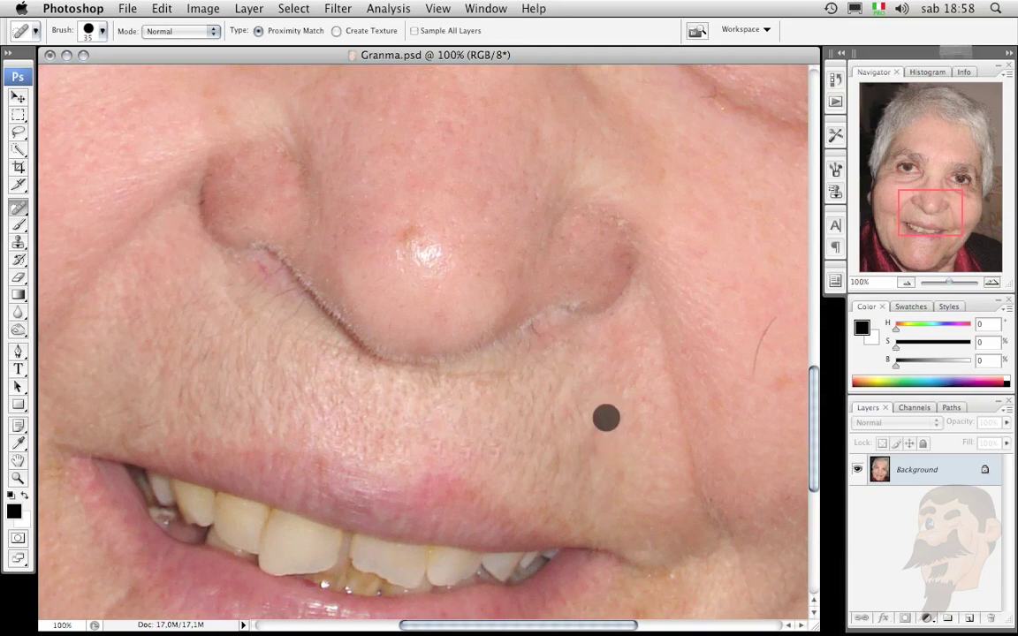
click(596, 442)
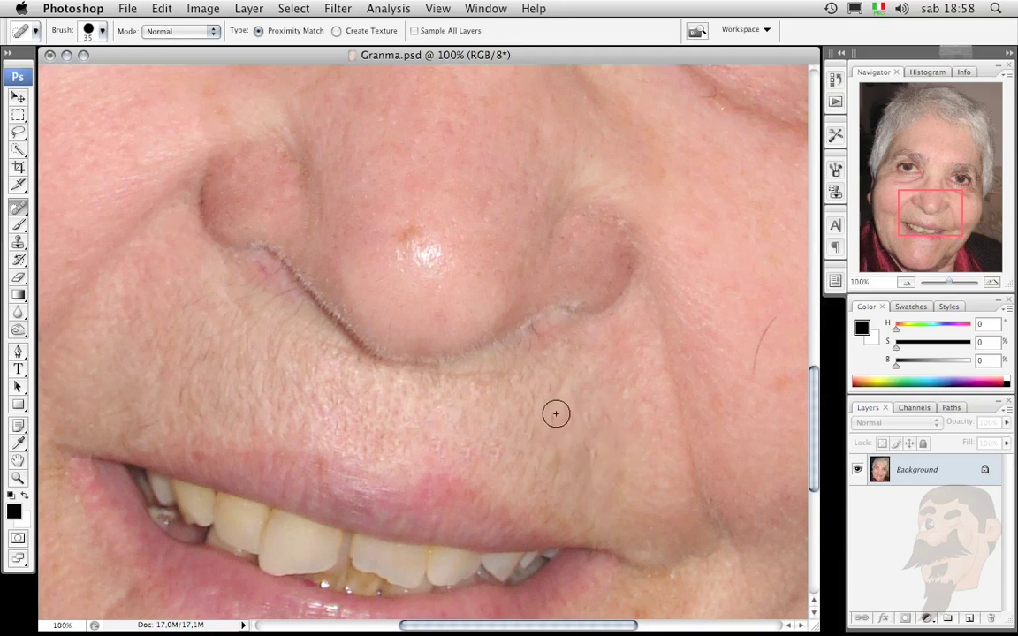
click(604, 402)
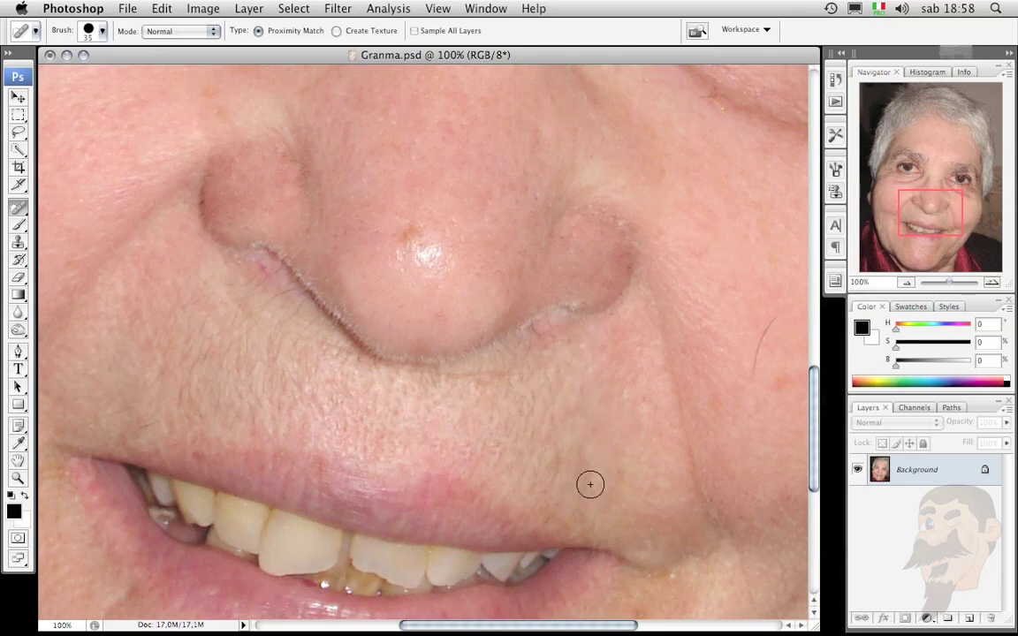
click(544, 409)
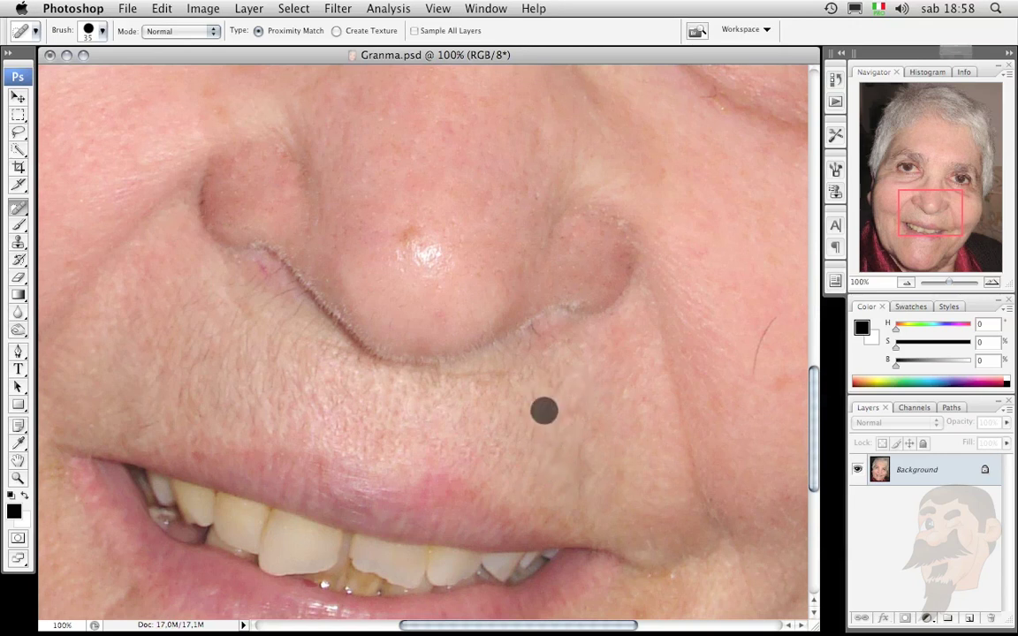
click(554, 382)
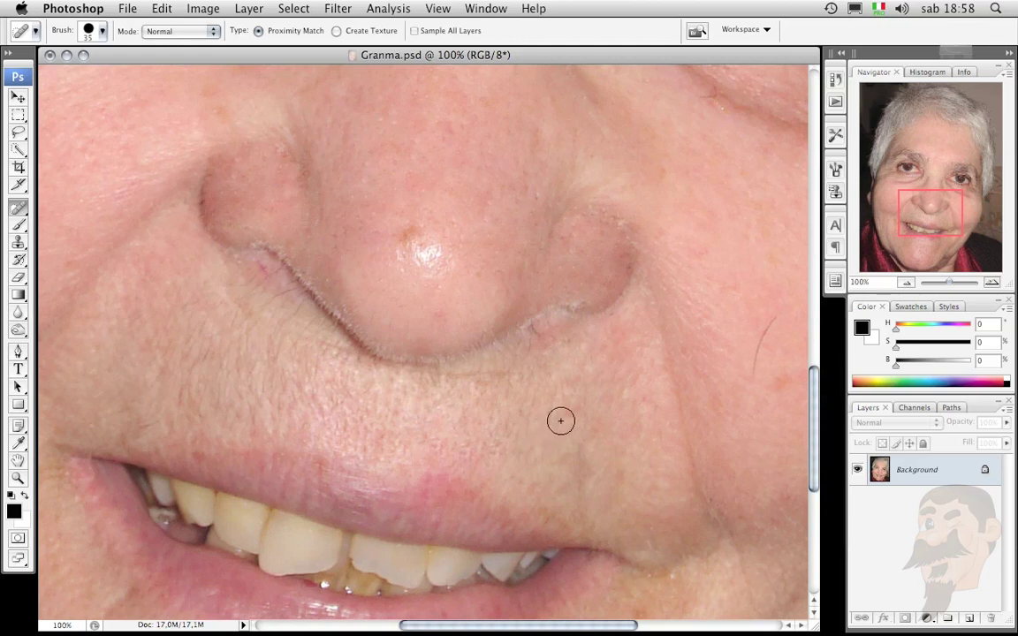
- Heal the remaining spots on the cheek and just below the nostril
click(588, 415)
click(531, 389)
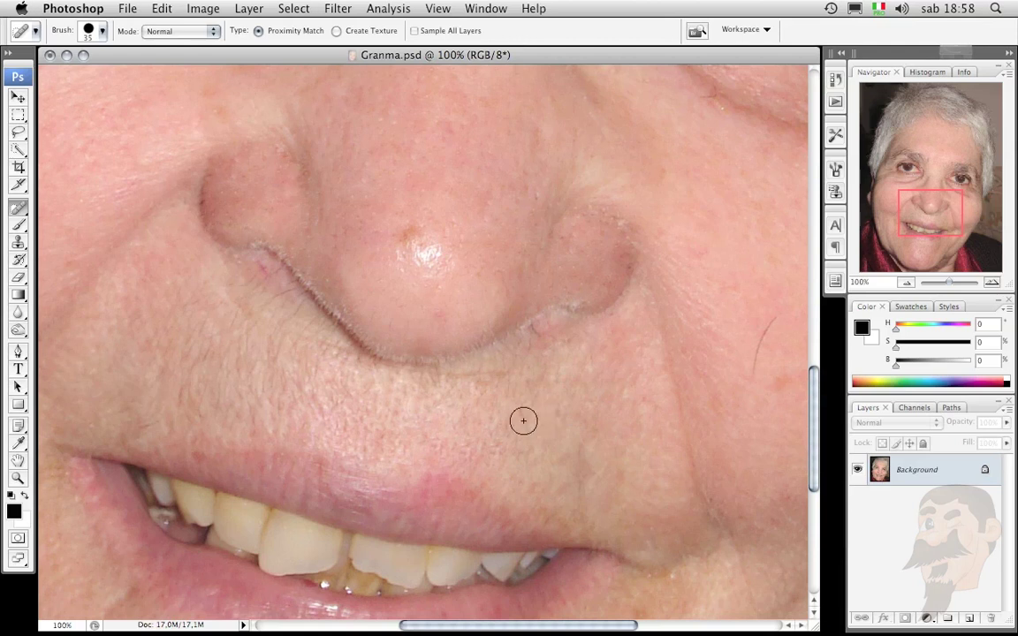
click(509, 394)
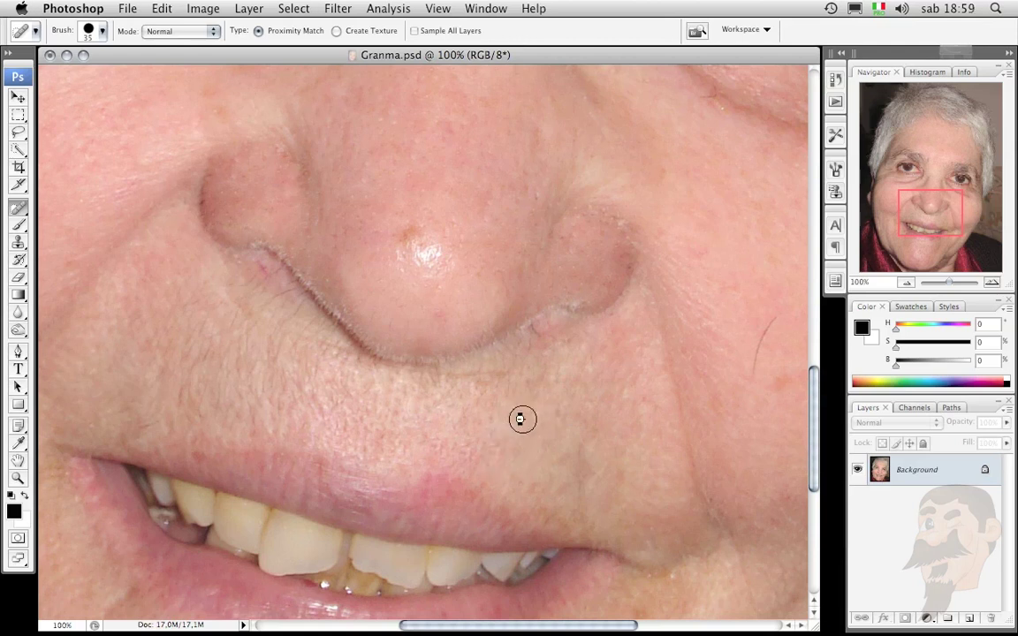
click(537, 391)
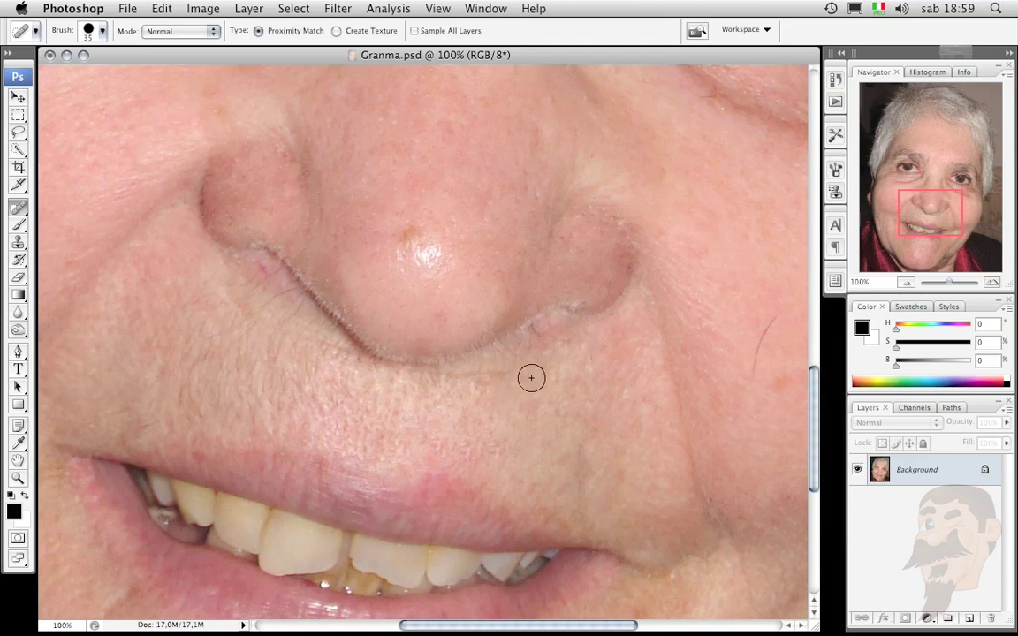
click(553, 354)
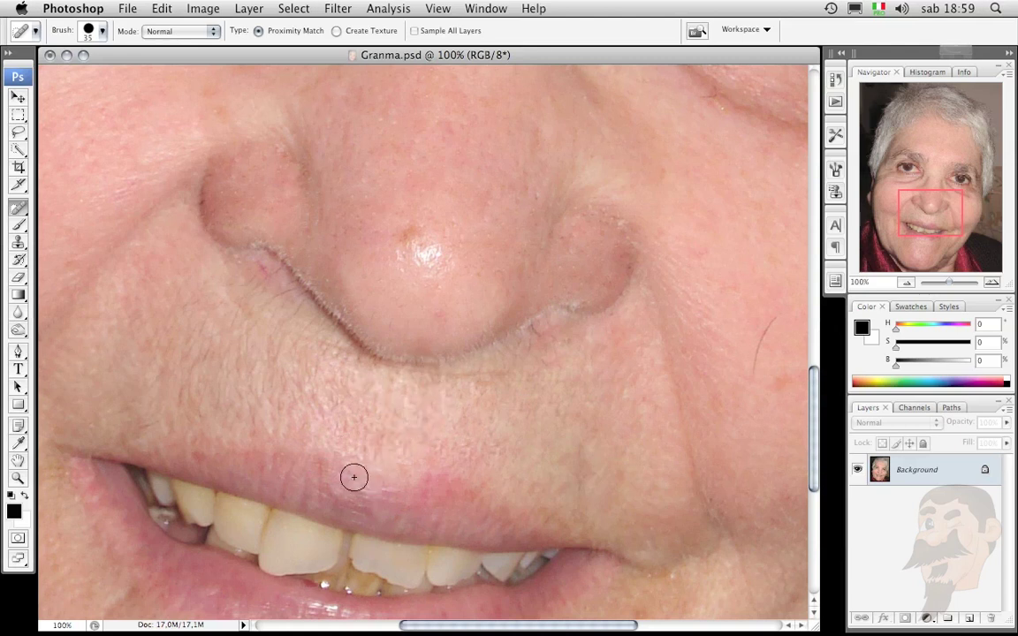
drag(21, 210, 60, 216)
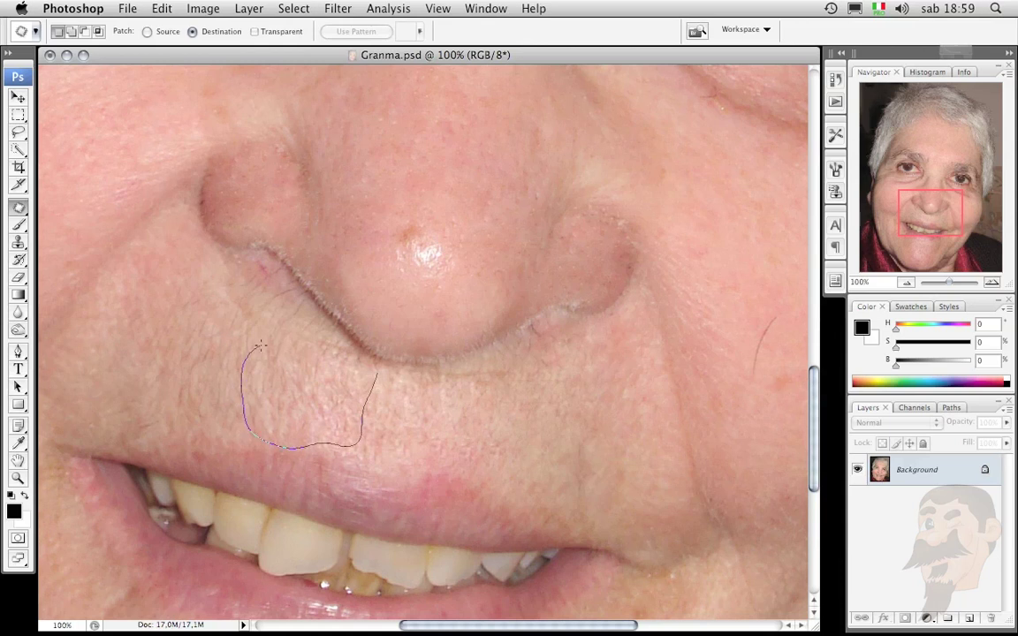
- Patch the rough skin beside the left nostril with smoother cheek skin and deselect
drag(372, 364, 373, 371)
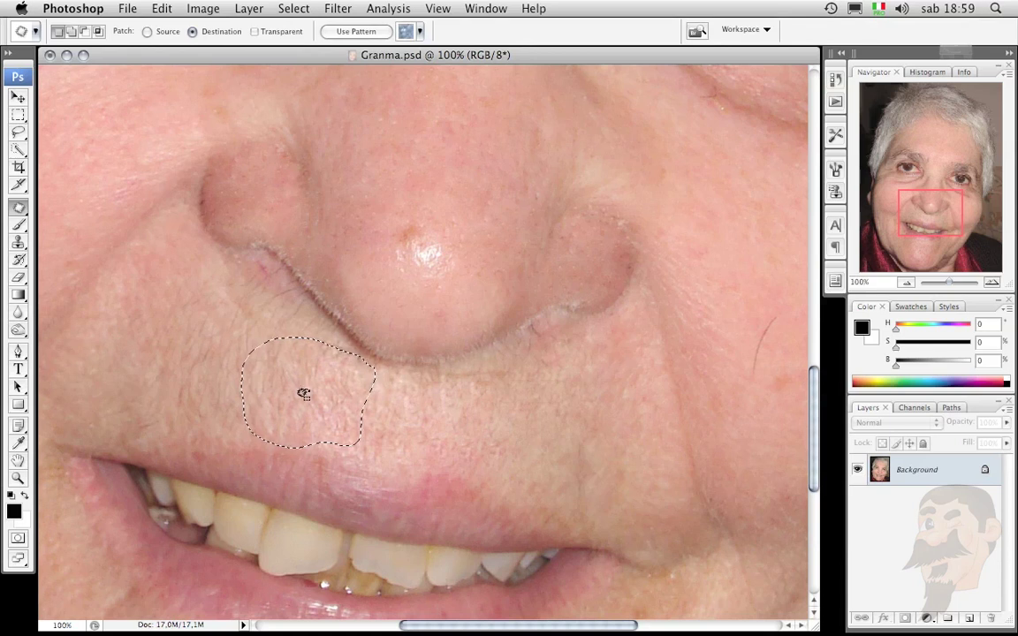
mouse_move(312, 382)
mouse_down()
mouse_move(493, 444)
mouse_move(299, 380)
mouse_up()
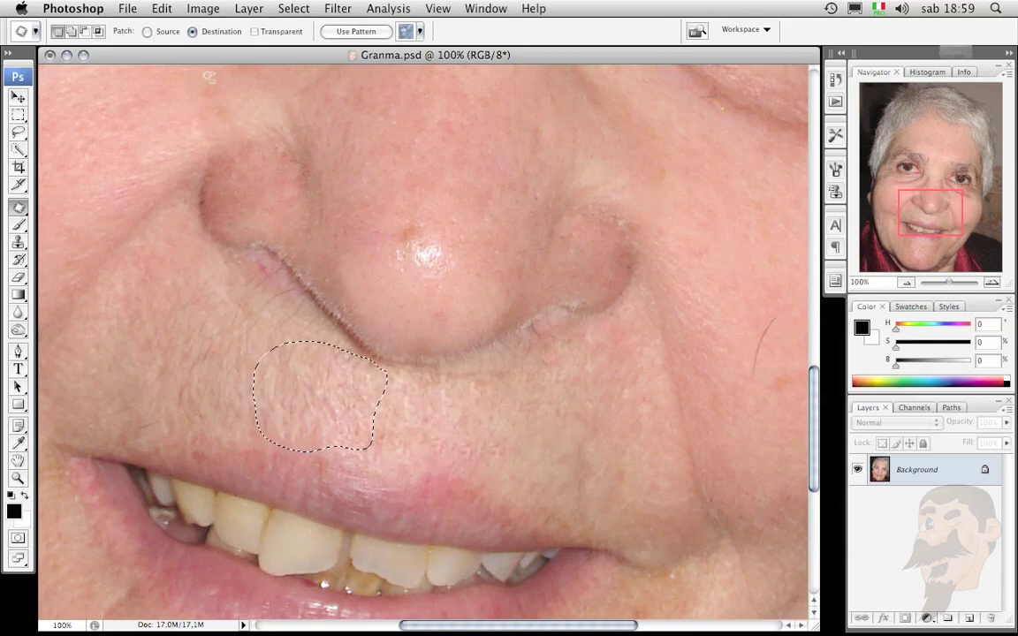
key(ctrl+z)
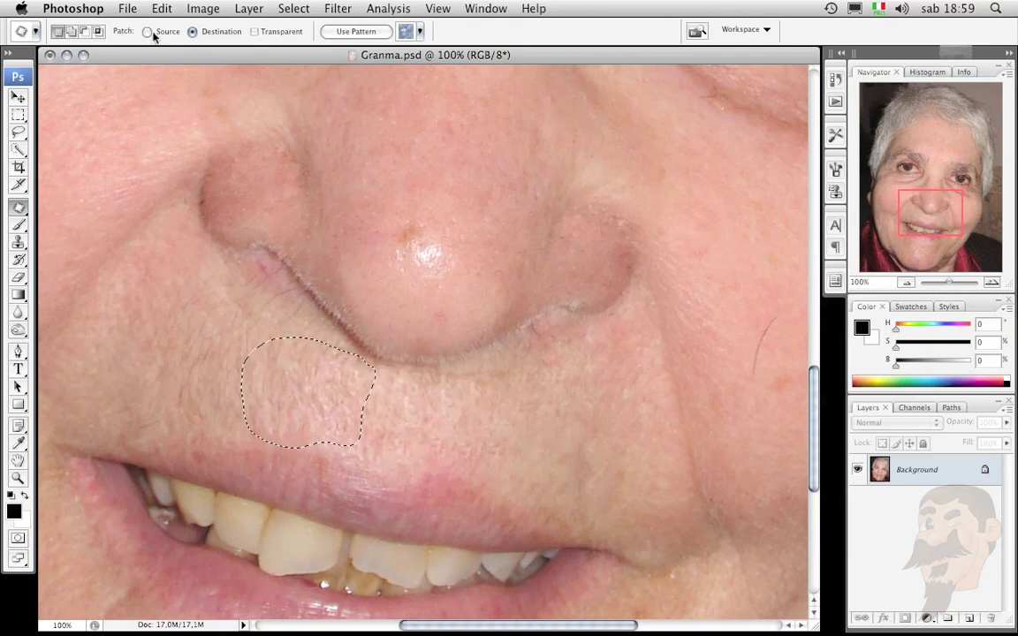
click(147, 32)
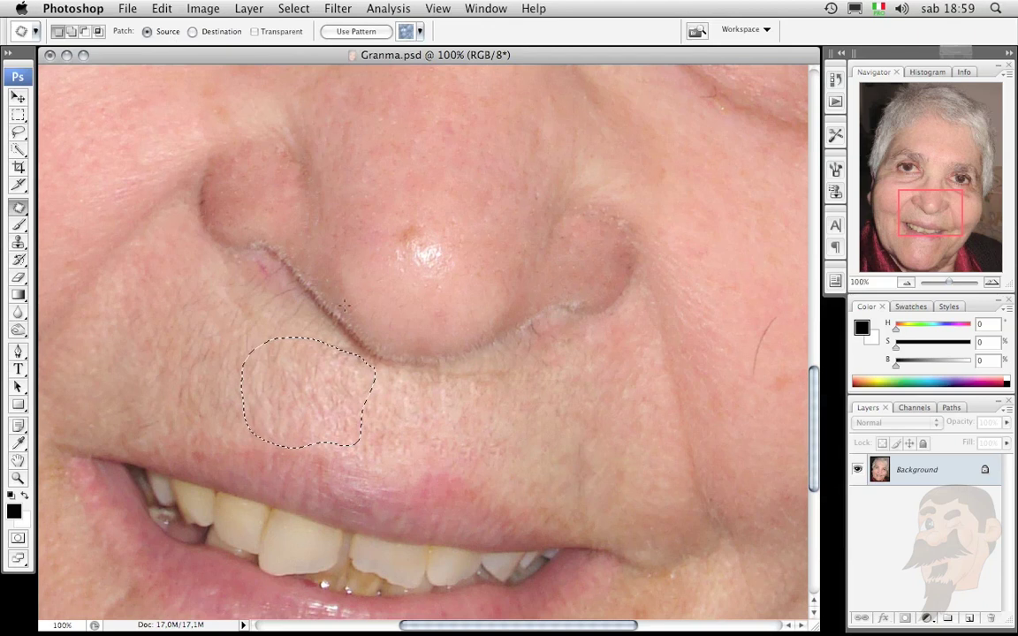
mouse_move(302, 397)
mouse_down()
mouse_move(561, 457)
mouse_move(508, 472)
mouse_up()
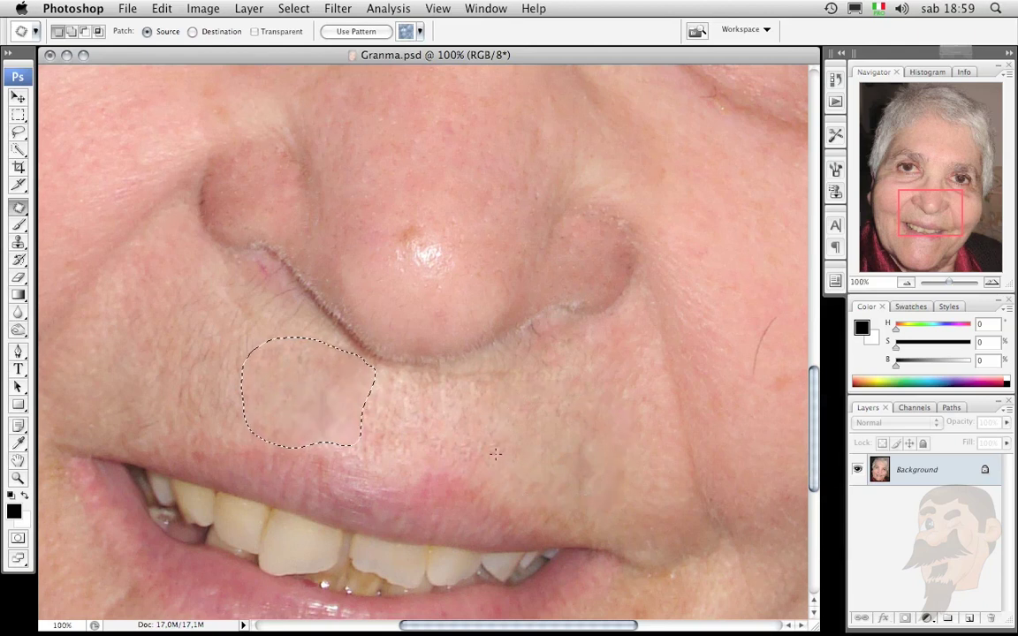
key(ctrl+d)
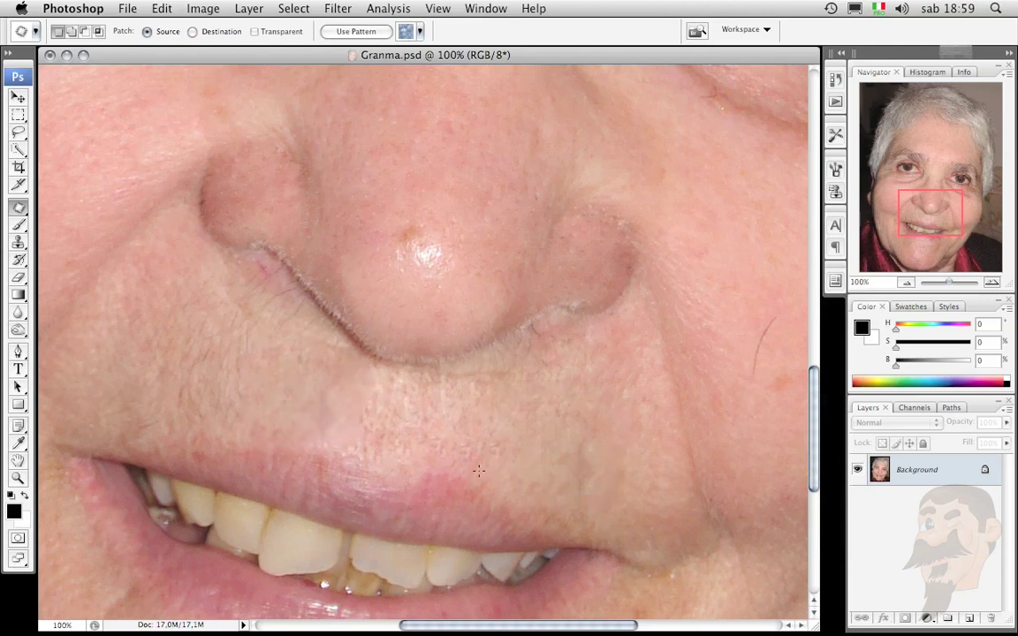
- Toggle undo to compare the patch with the original, keep the result and deselect
key(z)
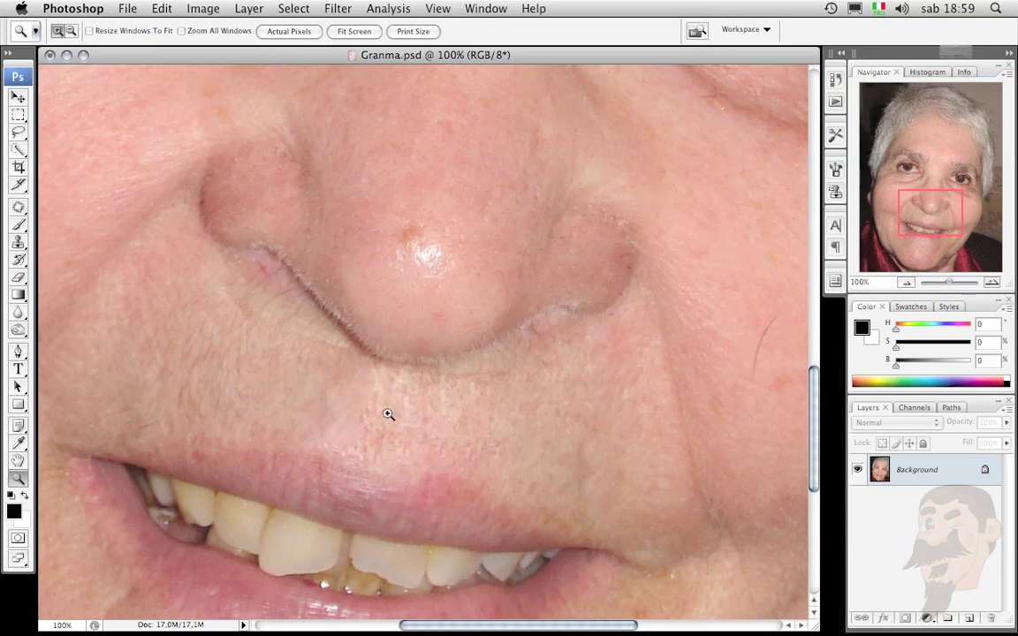
key(ctrl+z)
key(ctrl+z)
key(ctrl+z)
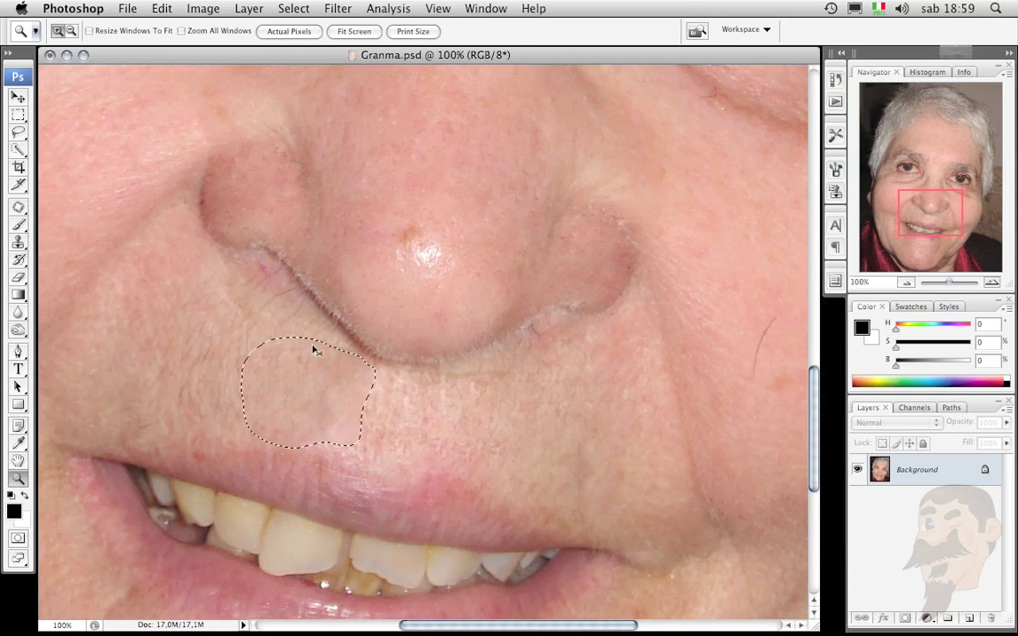
key(ctrl+z)
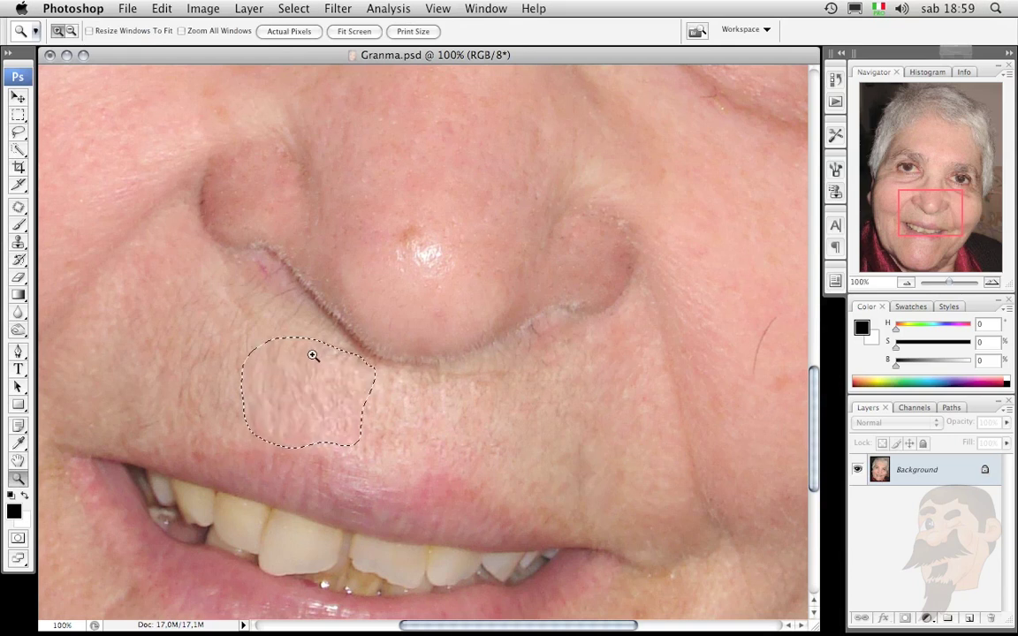
key(ctrl+z)
key(ctrl+d)
click(18, 208)
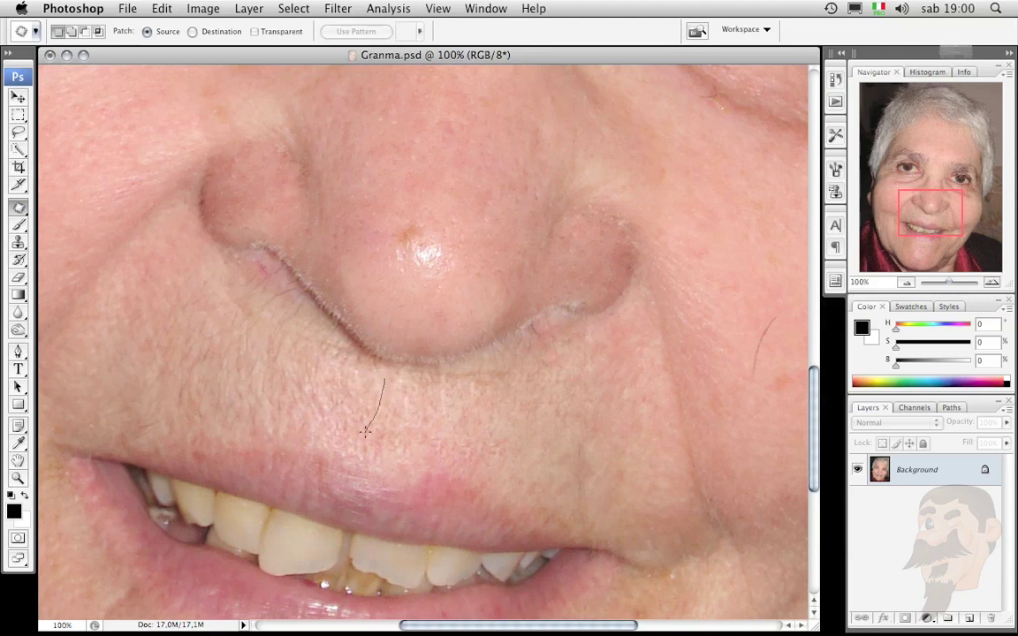
- Patch a wrinkled spot beside the nose and the wrinkle line above the upper lip
drag(381, 372, 379, 369)
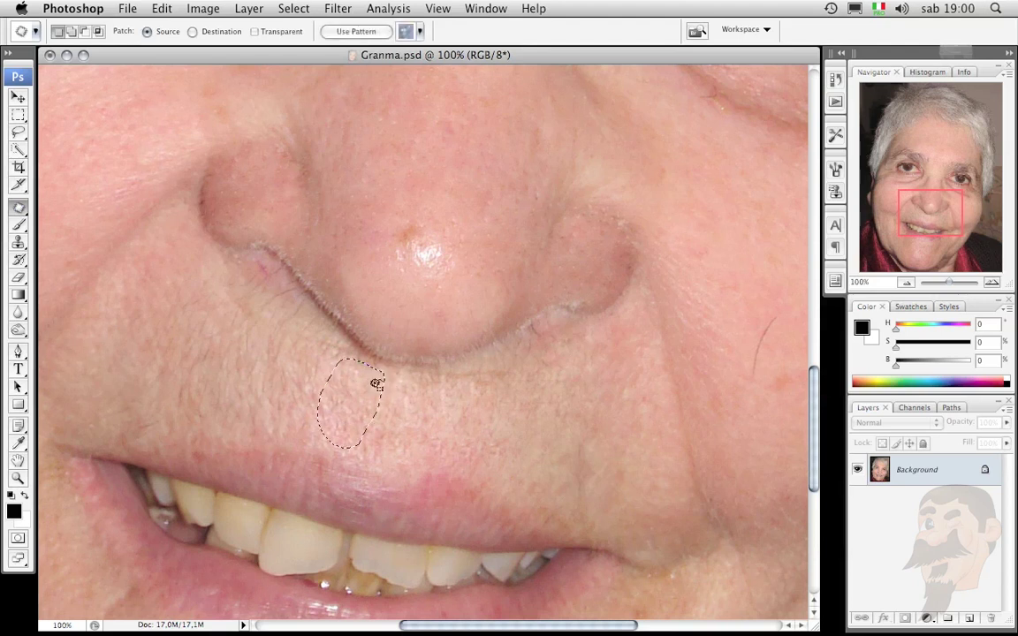
drag(347, 407, 408, 421)
click(364, 446)
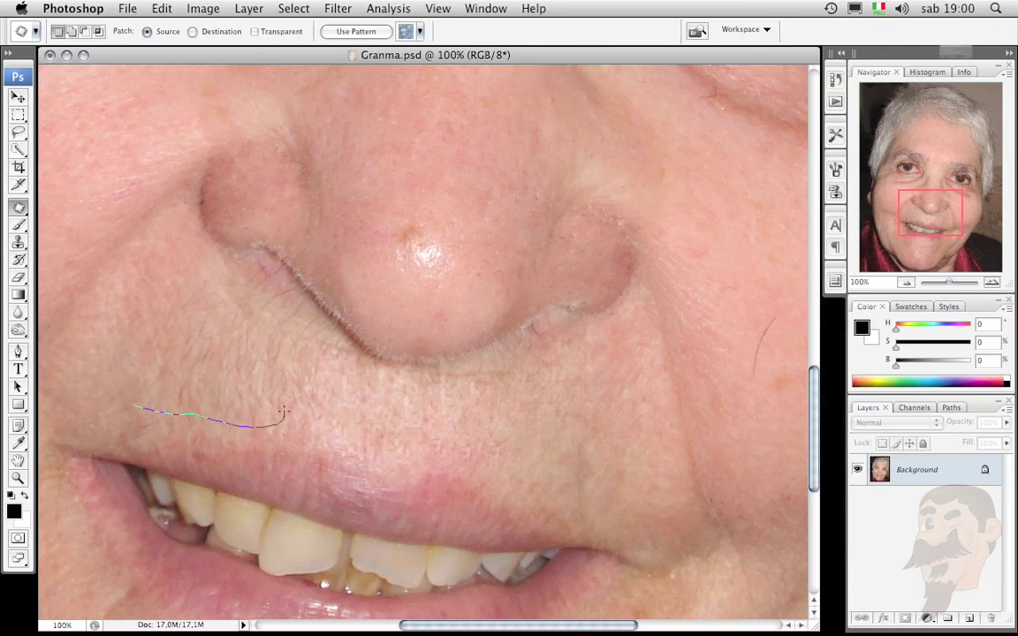
drag(148, 380, 135, 407)
mouse_move(200, 400)
mouse_down()
mouse_move(538, 487)
mouse_move(529, 484)
mouse_up()
key(ctrl+d)
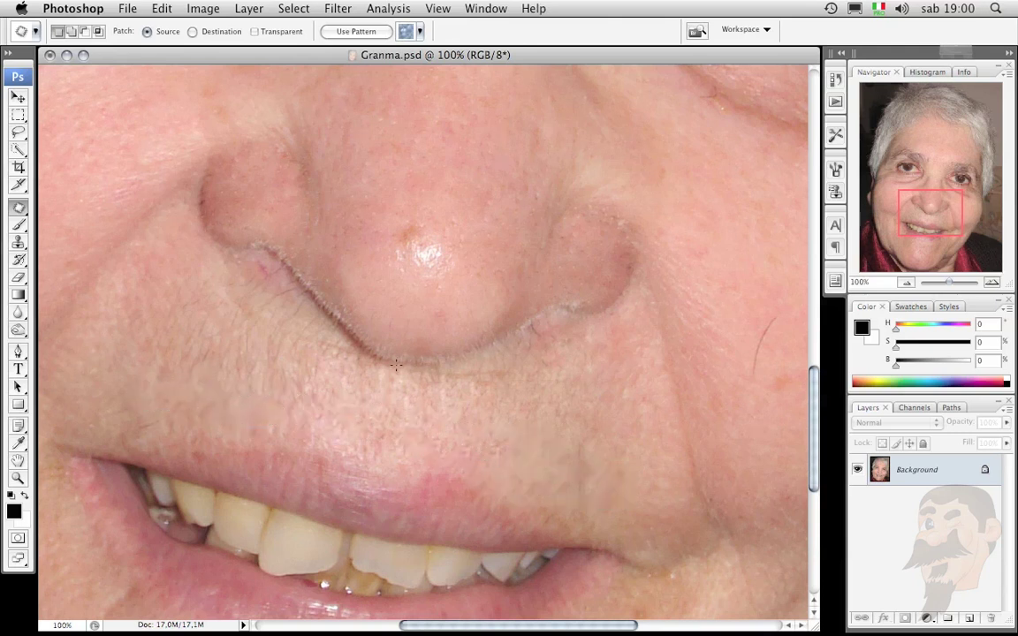
- Cover the band above the lip and a wrinkled cheek spot with smooth cheek skin
drag(249, 417, 268, 391)
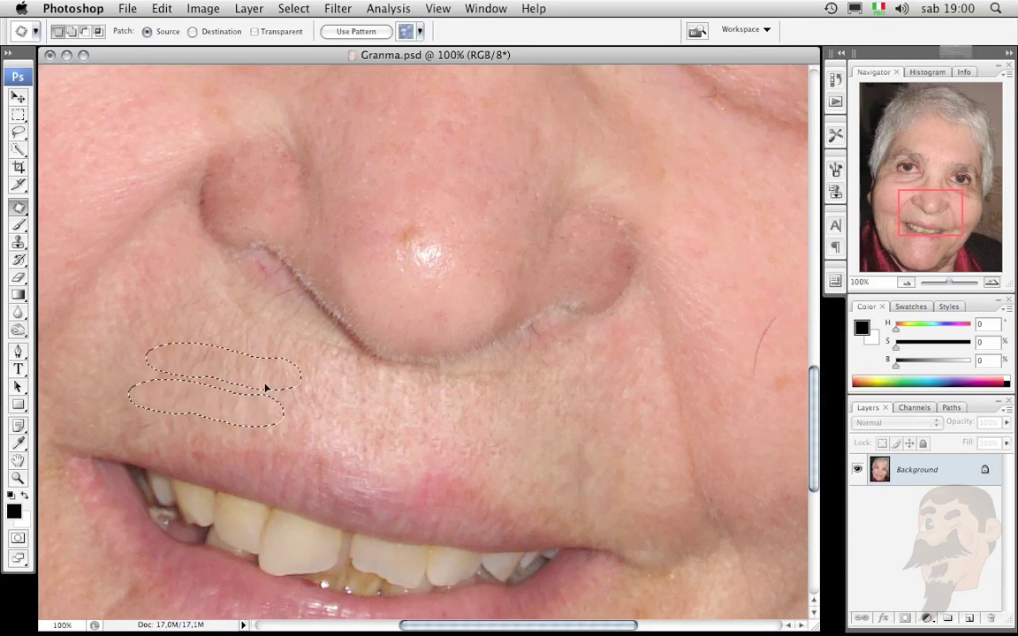
key(ctrl+d)
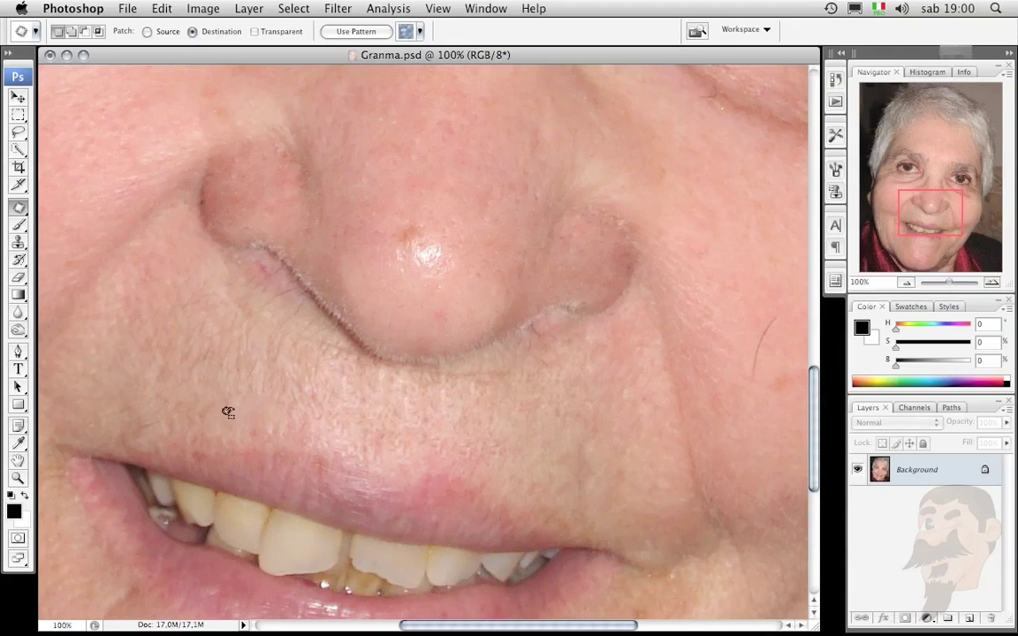
mouse_move(256, 388)
mouse_down()
mouse_move(277, 391)
mouse_move(264, 406)
mouse_up()
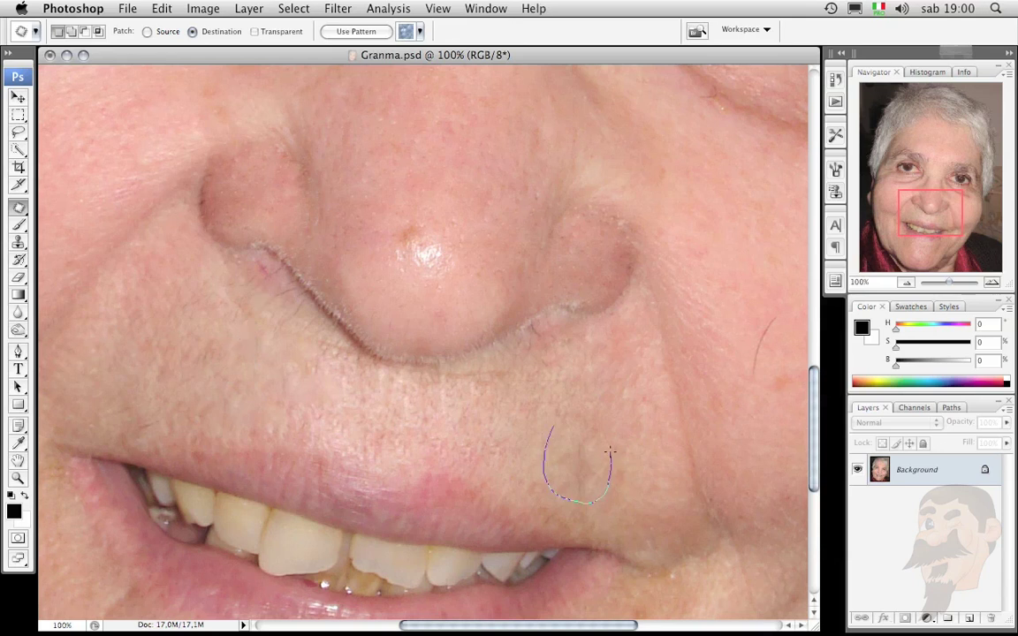
mouse_move(544, 450)
mouse_down()
mouse_move(546, 440)
mouse_move(174, 387)
mouse_up()
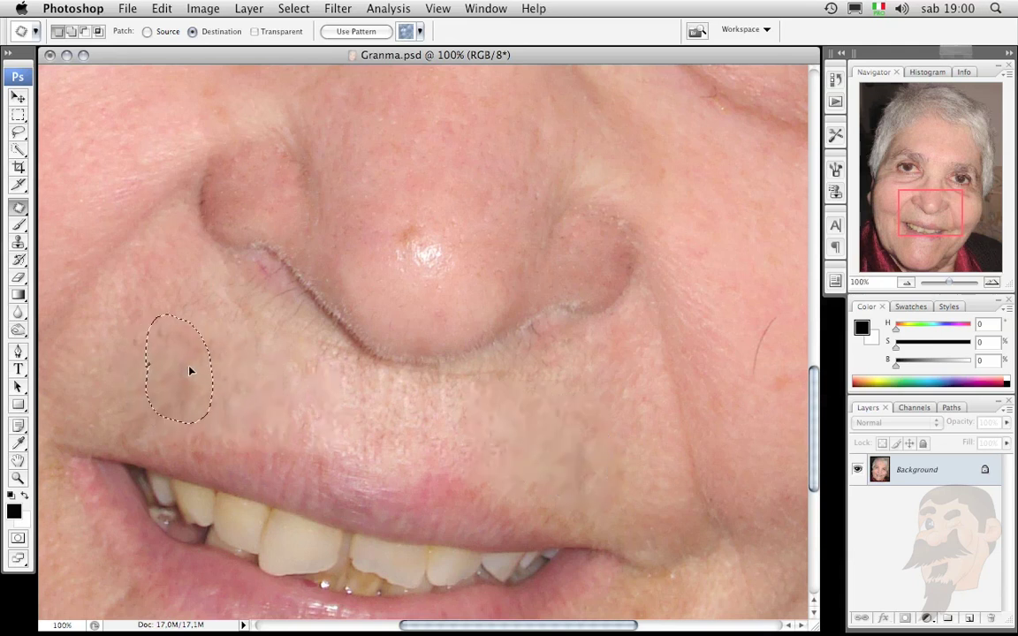
drag(160, 376, 225, 346)
click(252, 353)
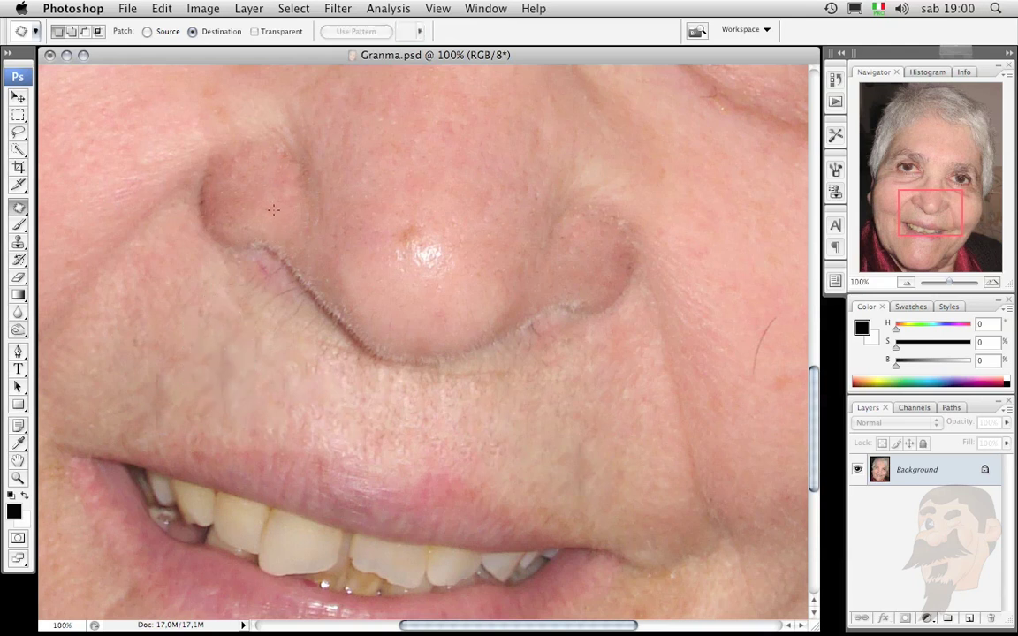
- Zoom out to 33.3% to show the whole face and pick the Healing Brush Tool
key(super+minus)
key(super+minus)
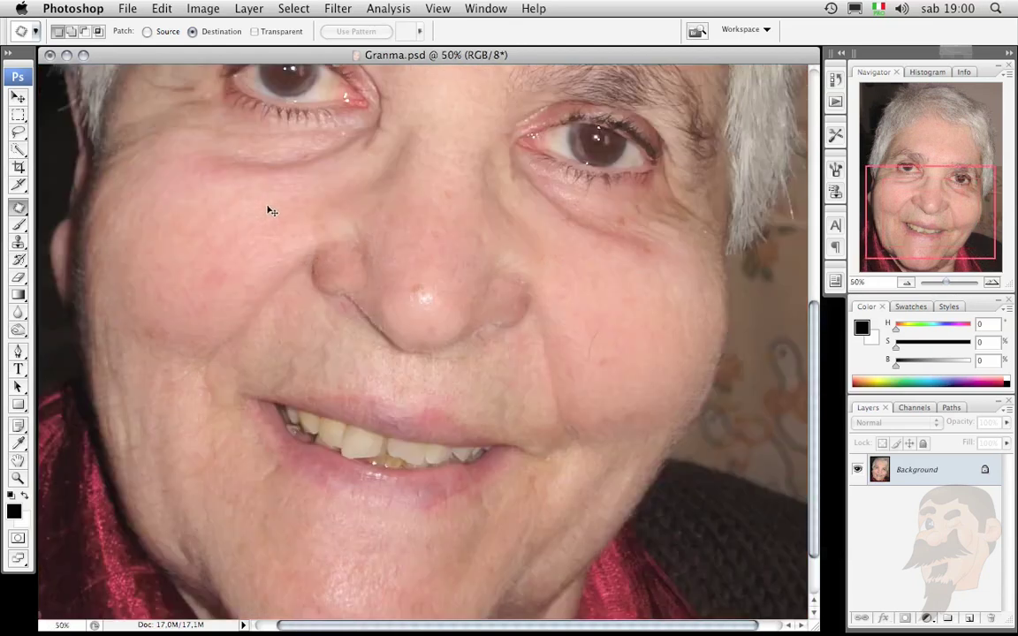
key(super+minus)
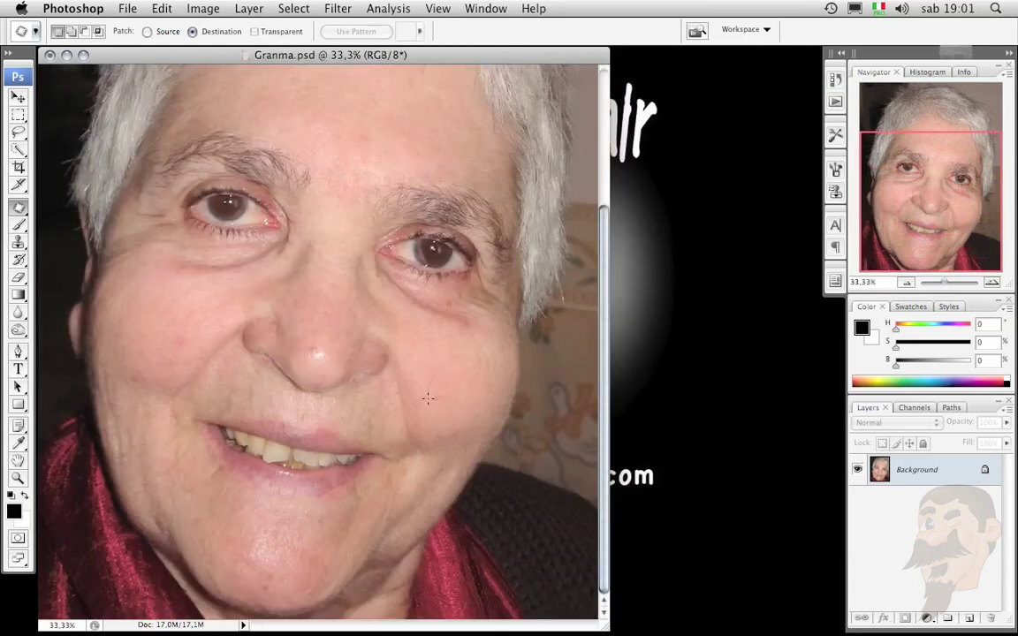
drag(18, 210, 79, 218)
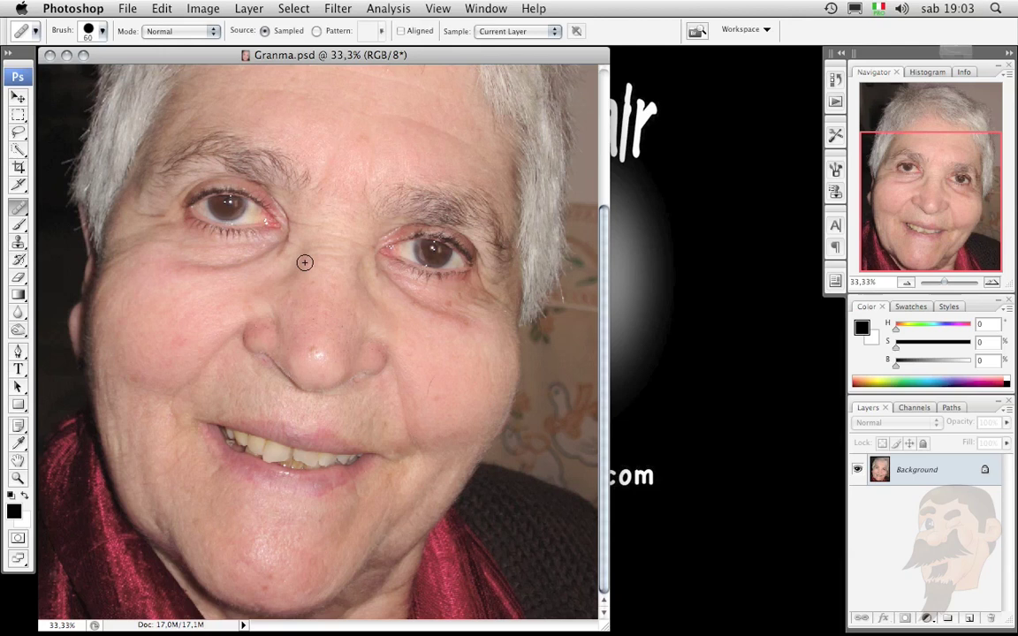
drag(303, 263, 291, 301)
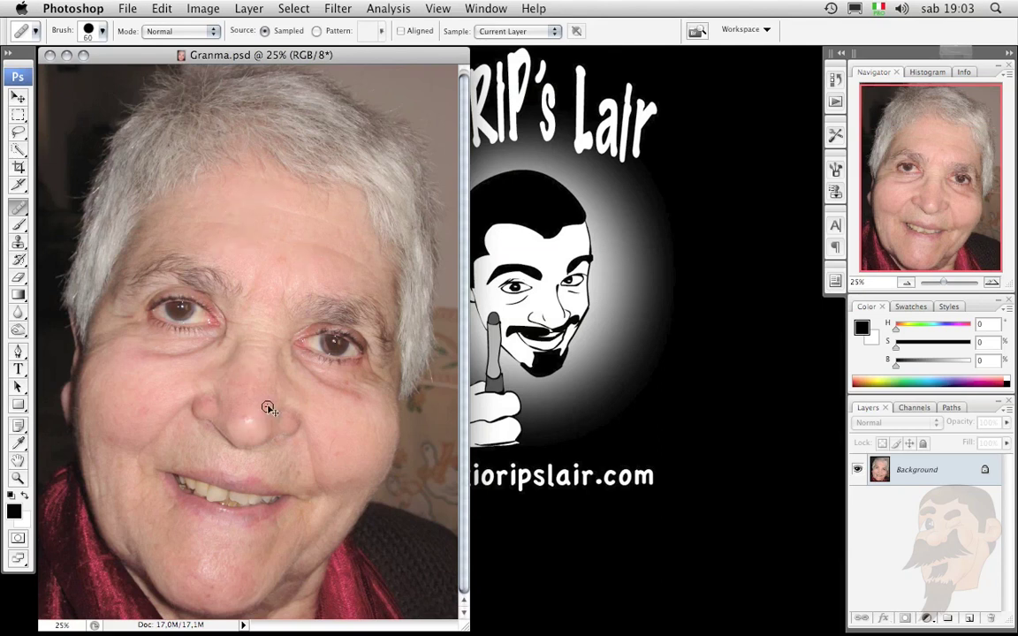
key(ctrl+plus)
key(ctrl+plus)
key(ctrl+plus)
mouse_move(421, 464)
mouse_down()
mouse_move(424, 373)
mouse_move(352, 223)
mouse_up()
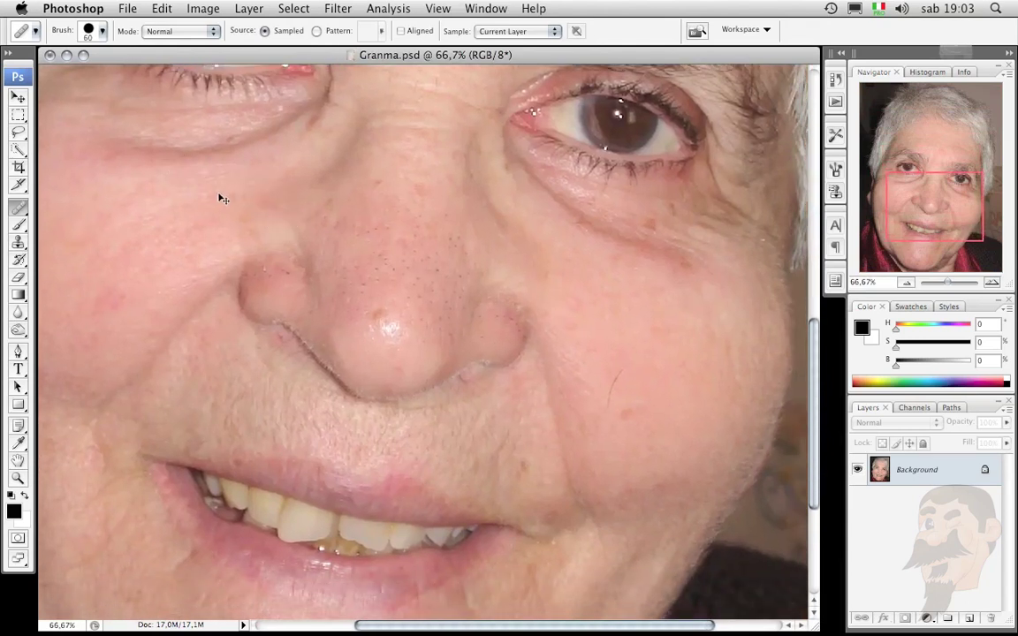
mouse_move(333, 261)
mouse_down()
mouse_move(376, 359)
mouse_move(343, 420)
mouse_move(453, 423)
mouse_move(364, 321)
mouse_move(377, 256)
mouse_up()
key(super+minus)
key(super+minus)
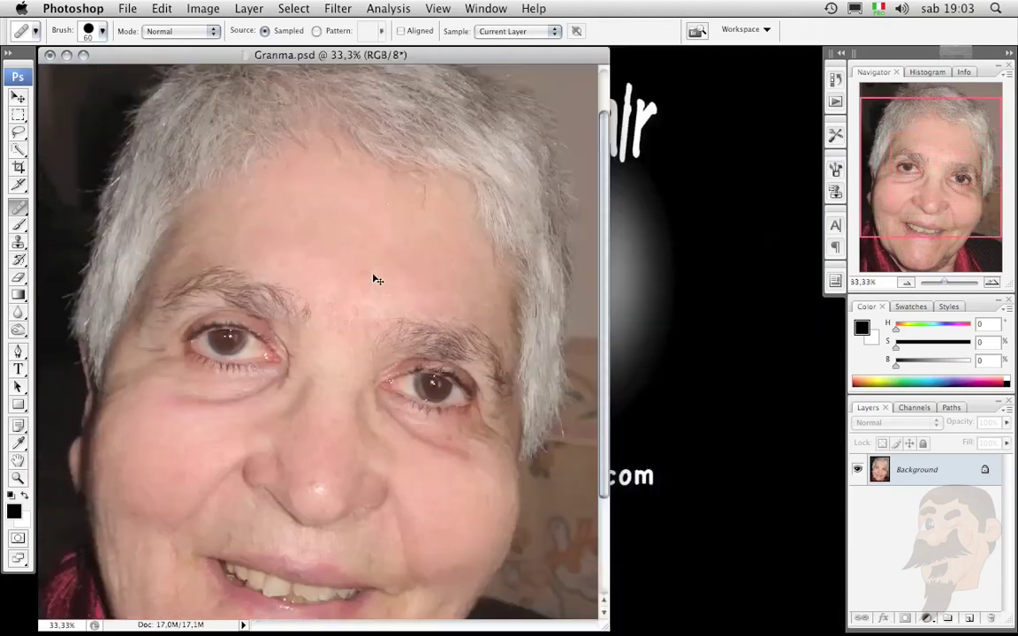
key(super+minus)
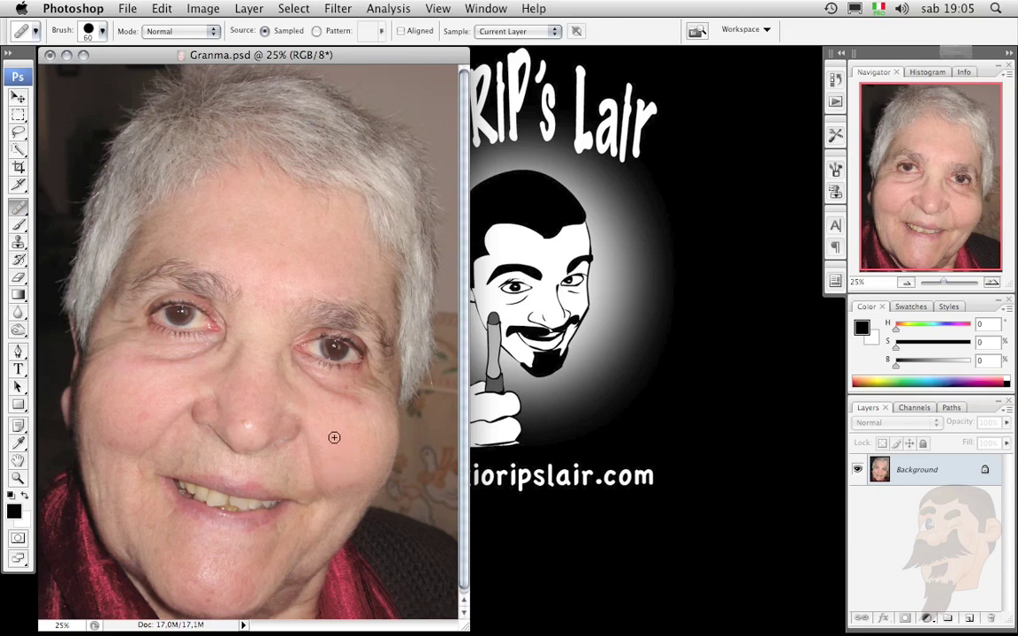
- Zoom in on the right cheek, shrink the Healing Brush to 40 px, and heal the blemish below the eye
key(super+plus)
key(super+plus)
key(super+plus)
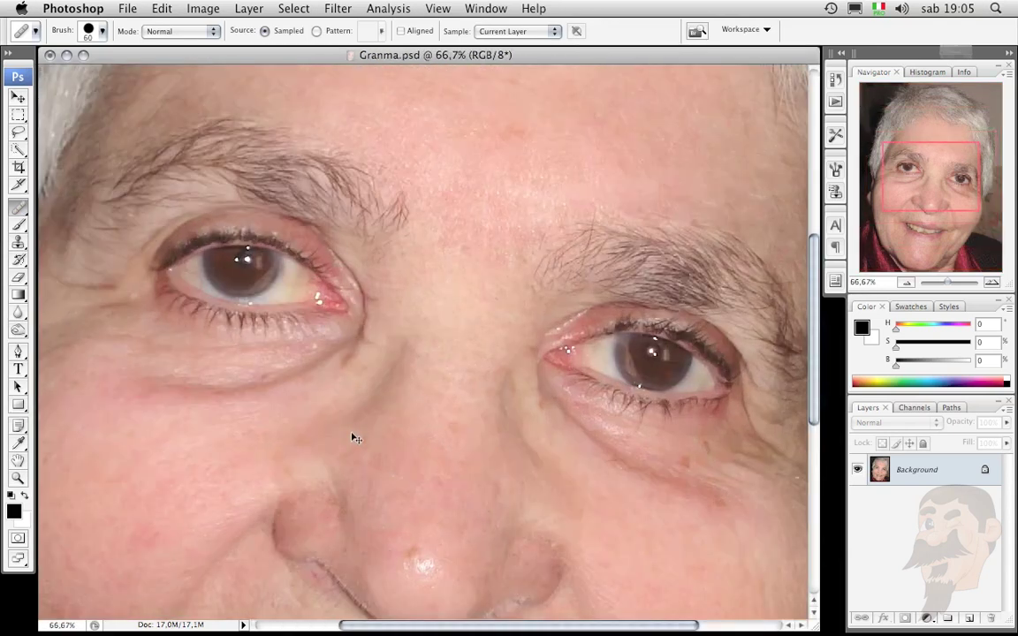
key(super+plus)
drag(557, 508, 411, 264)
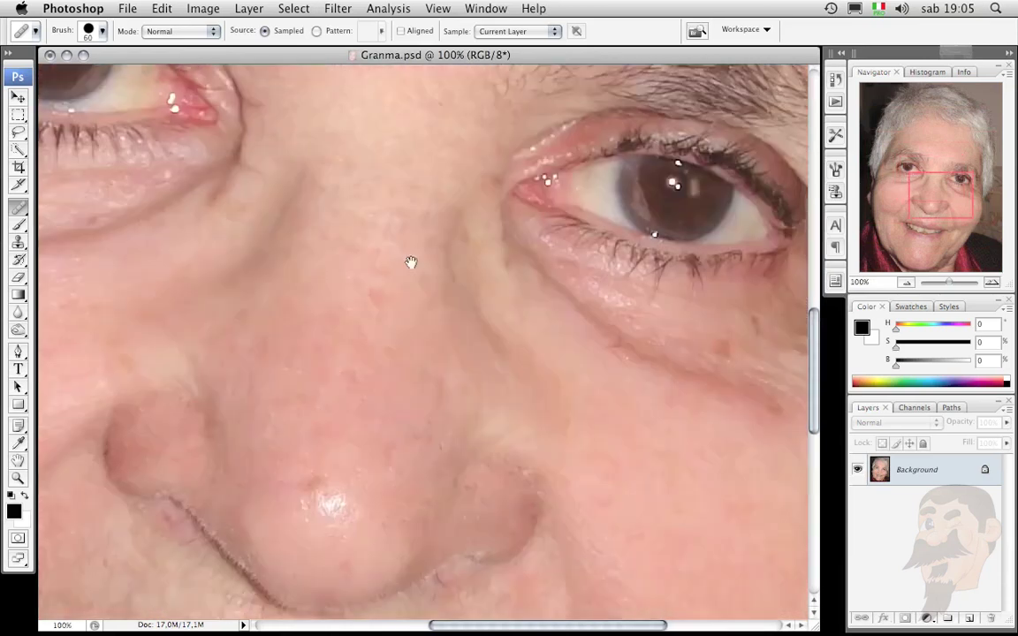
drag(574, 605, 491, 456)
drag(502, 162, 502, 290)
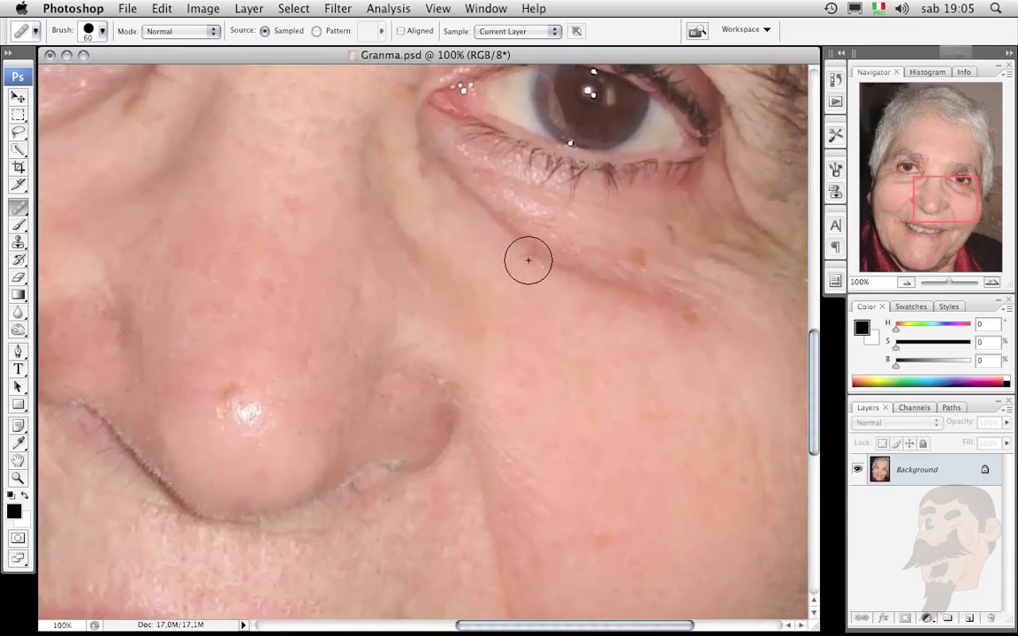
key(bracketleft)
key(bracketleft)
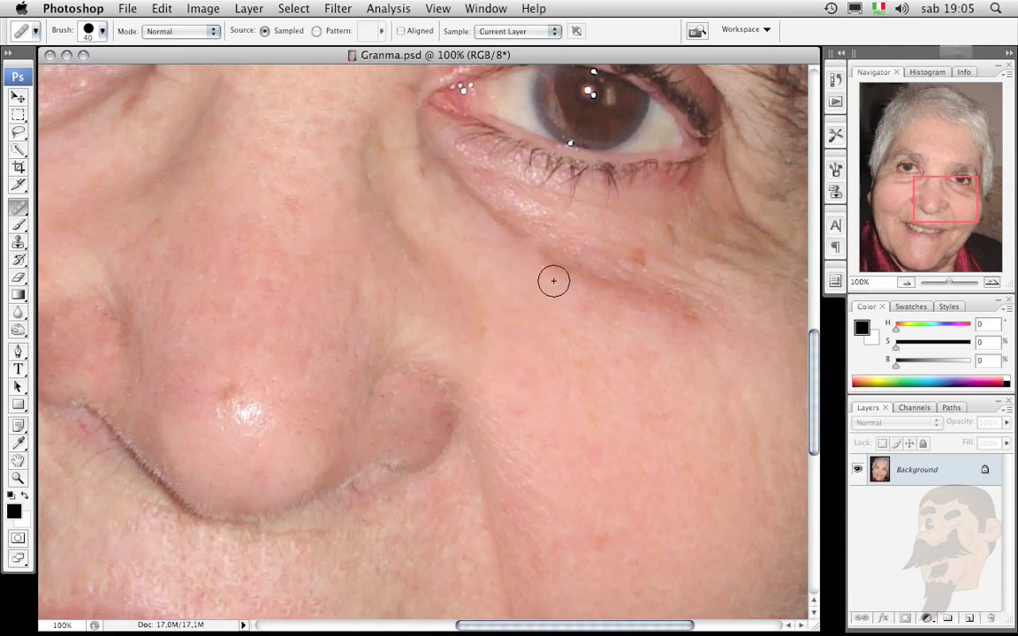
click(572, 269)
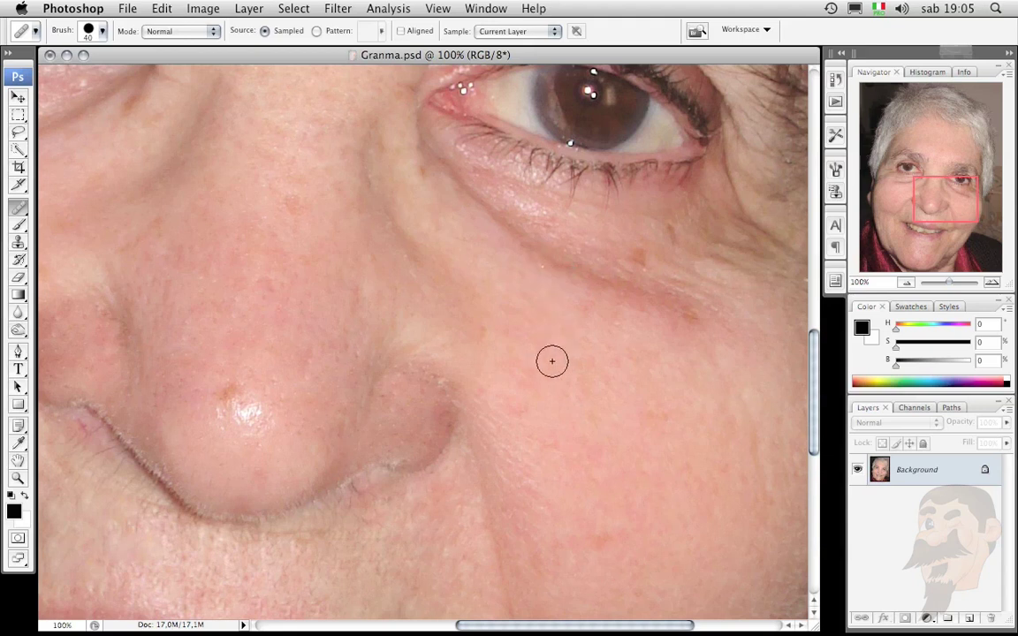
- Enlarge the Healing Brush to 90 px, sample clean cheek skin, and paint over the crease beside the nostril
drag(581, 513, 597, 400)
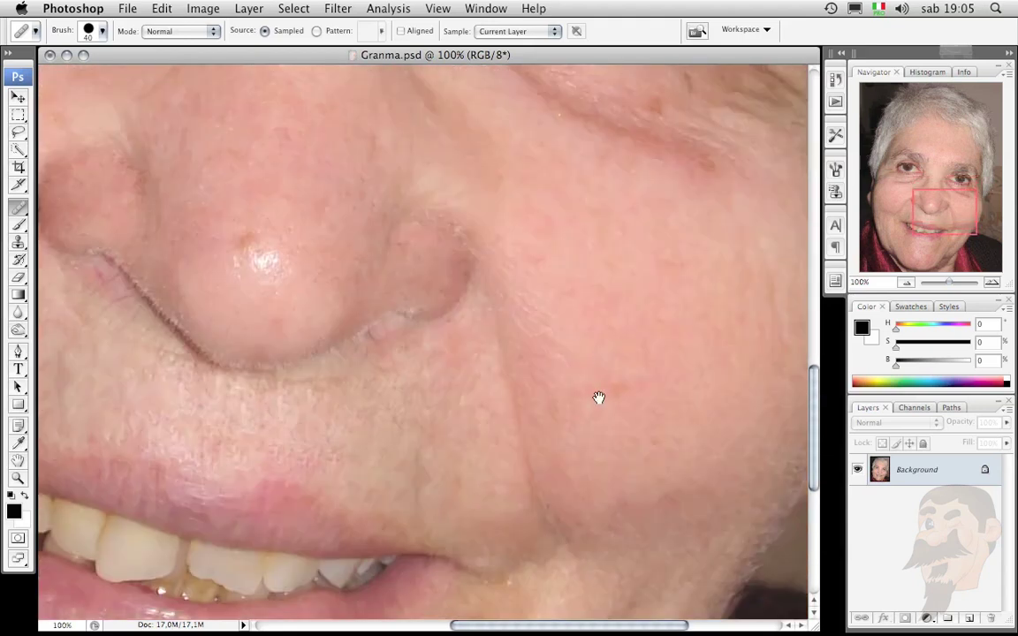
drag(563, 453, 519, 344)
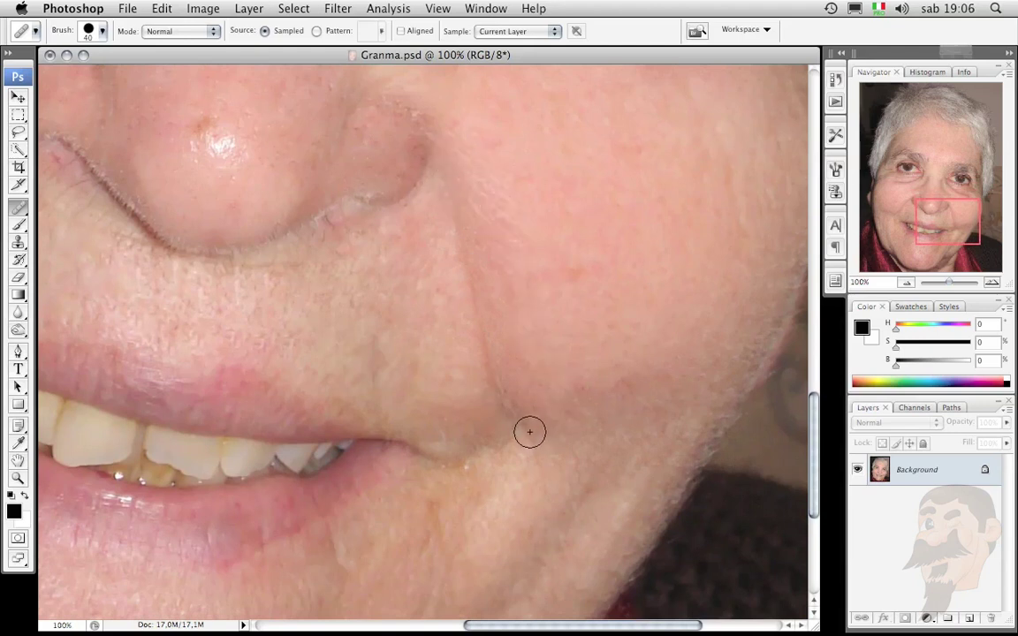
key(])
key(])
key(])
key(])
key(])
key(])
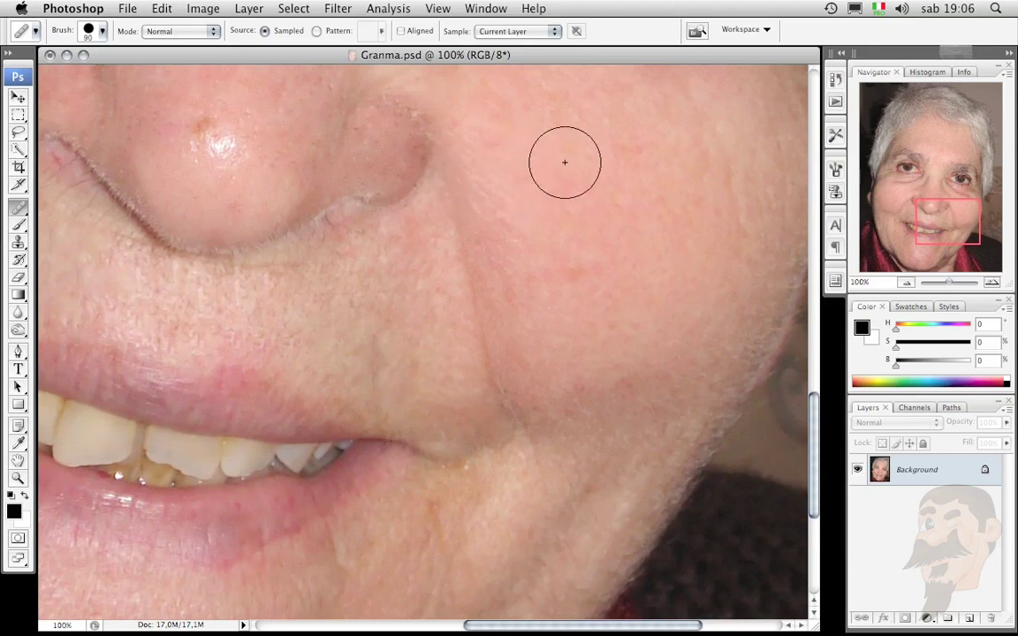
alt+click(568, 167)
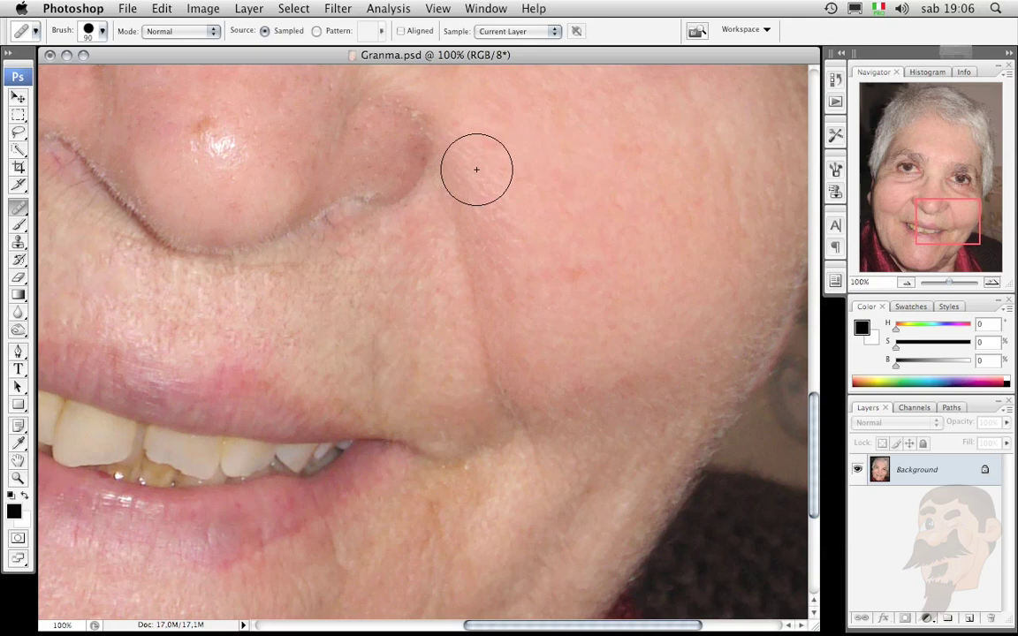
mouse_move(474, 168)
mouse_down()
mouse_move(477, 221)
mouse_move(532, 433)
mouse_up()
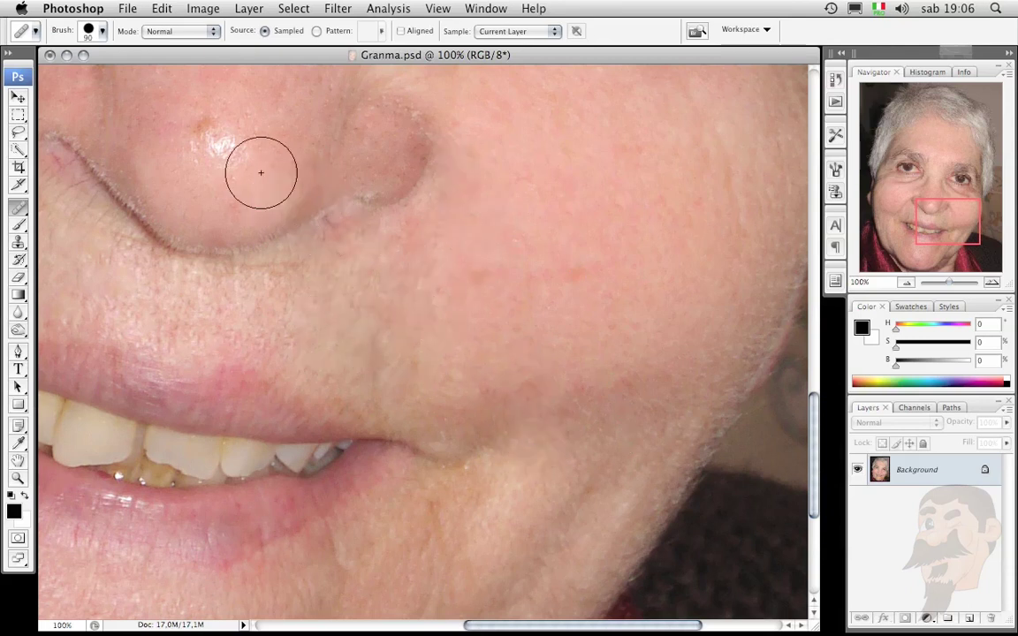
- Fade the last Healing Brush stroke to 50% opacity with Edit > Fade, comparing against the original via the preview
click(169, 10)
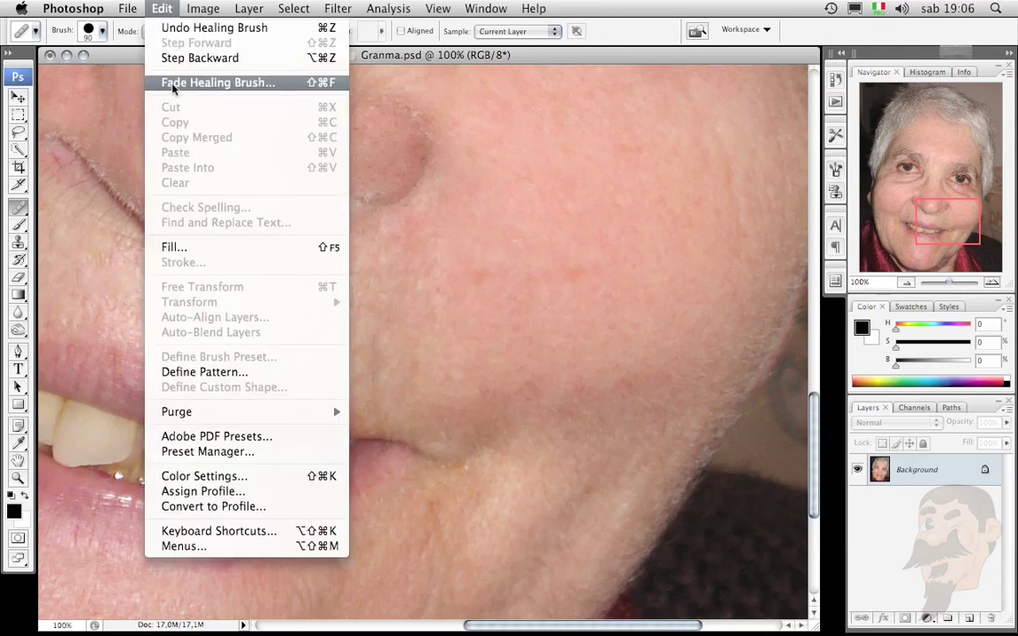
click(286, 86)
drag(512, 189, 620, 543)
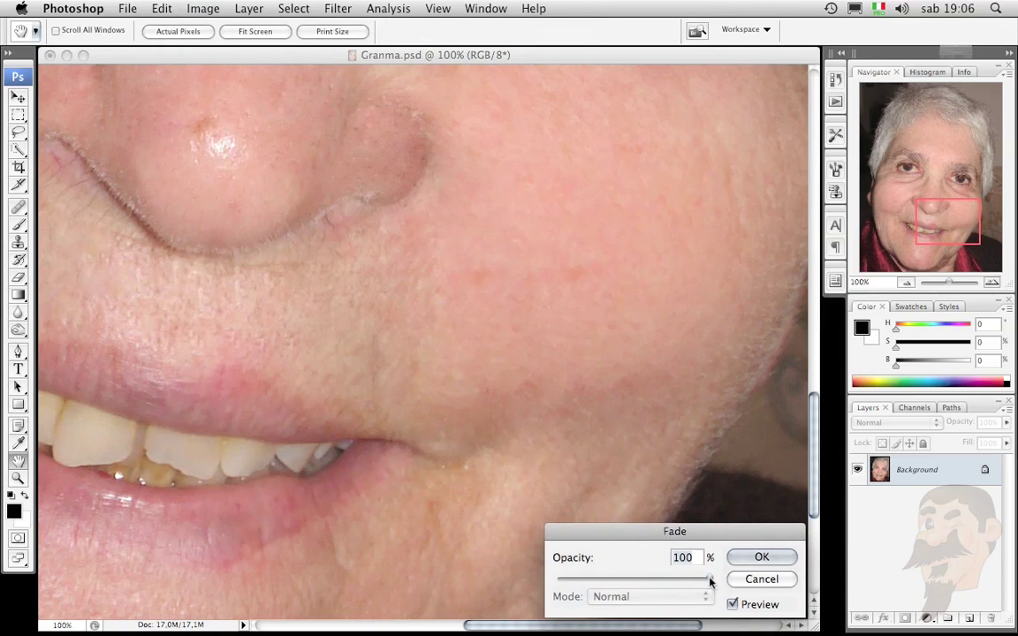
drag(709, 580, 633, 592)
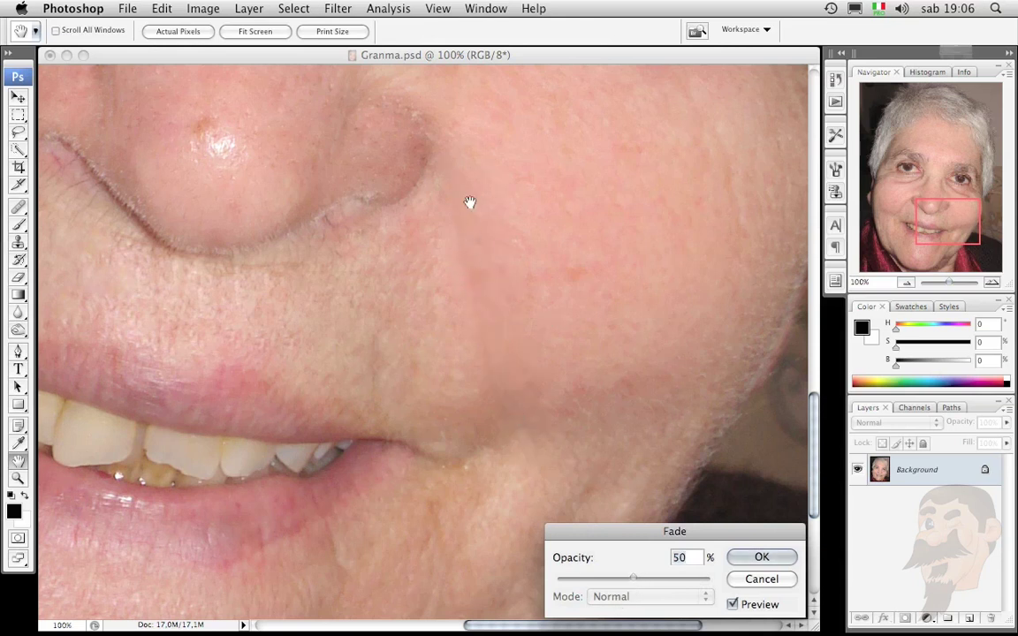
click(733, 606)
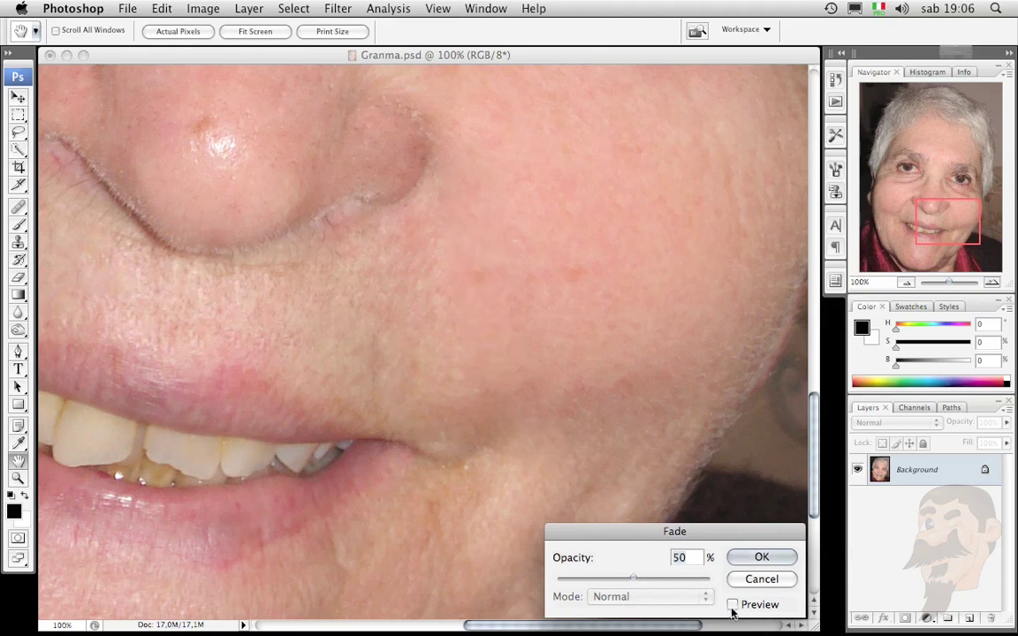
drag(633, 579, 557, 579)
click(733, 604)
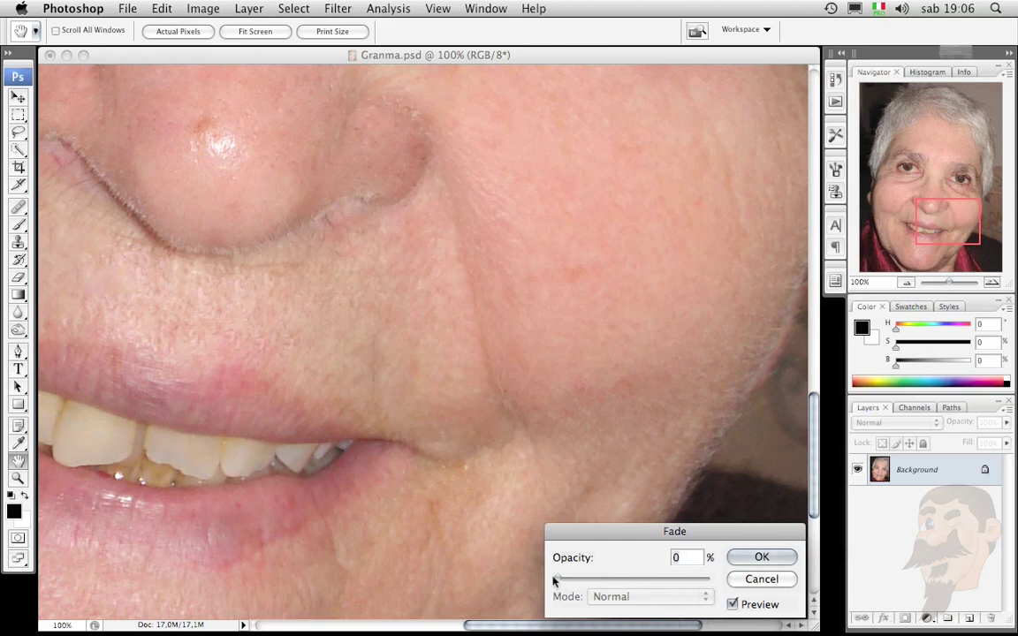
drag(579, 580, 631, 581)
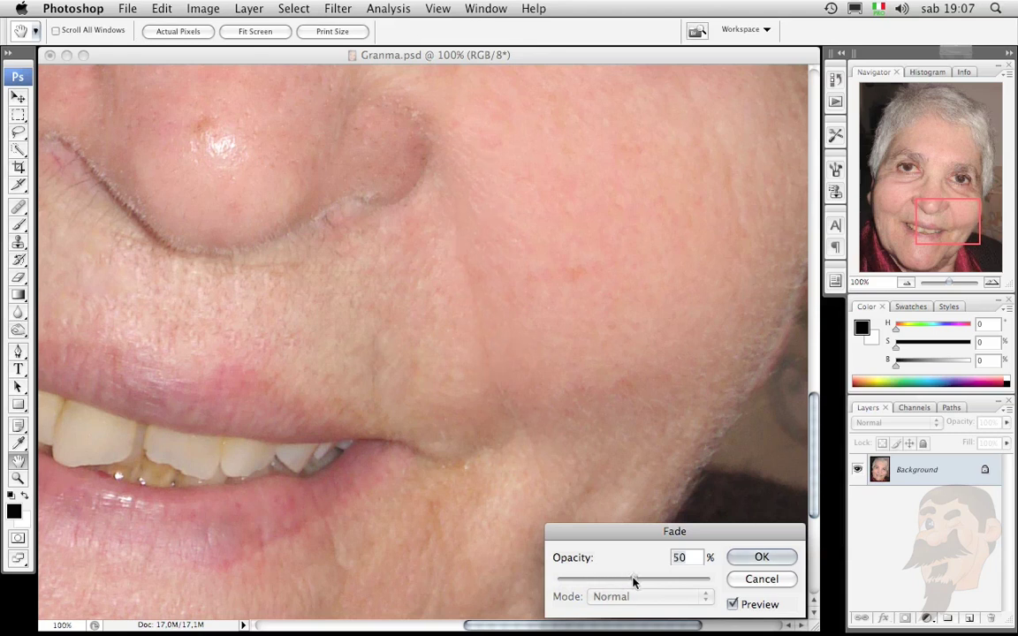
click(738, 557)
- Sample clean skin on the other cheek and heal the crease beside the nose
key(j)
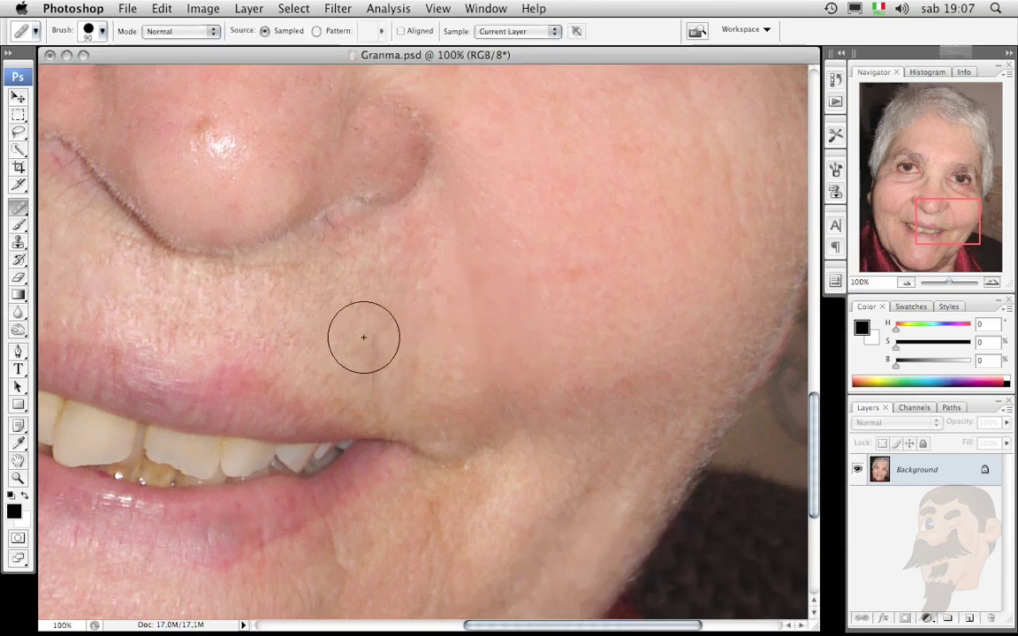
drag(228, 262, 461, 347)
mouse_move(281, 342)
mouse_down()
mouse_move(398, 351)
mouse_move(376, 381)
mouse_move(372, 423)
mouse_up()
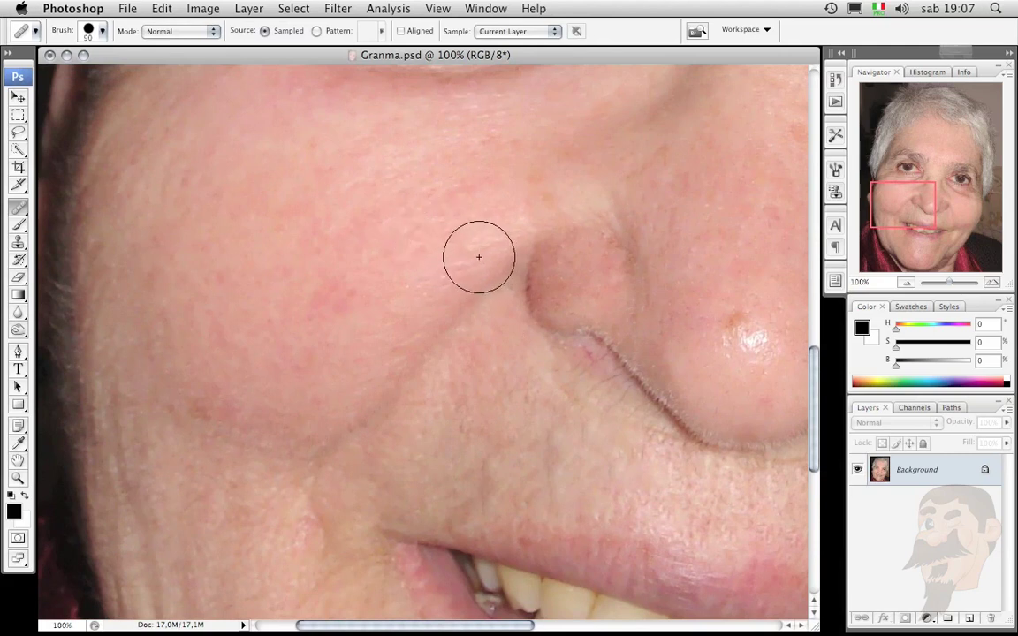
alt+click(387, 215)
drag(482, 265, 329, 442)
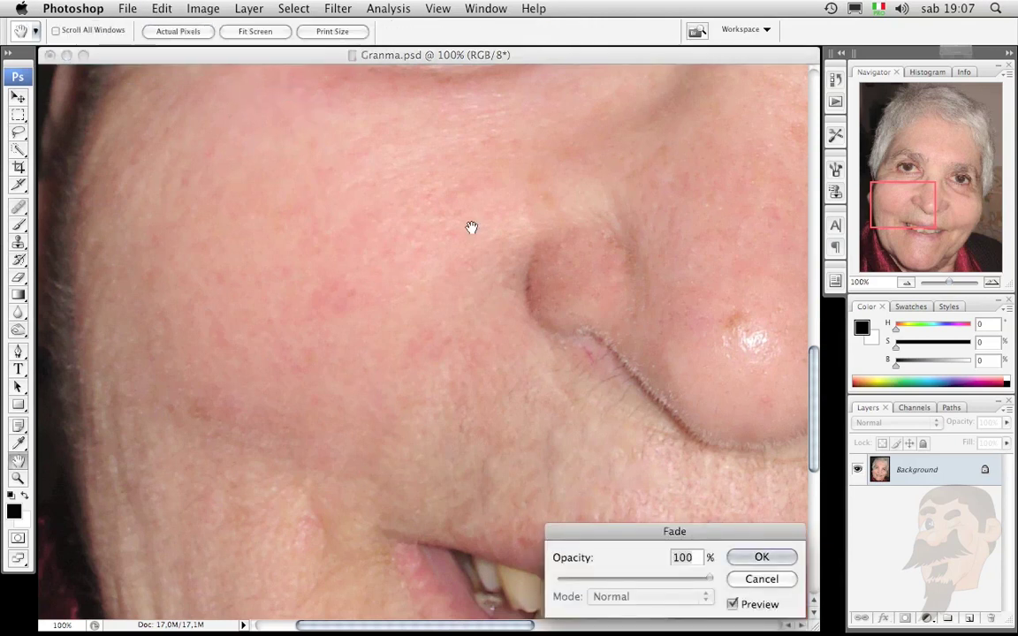
- Fade the new healing stroke to 50% opacity and zoom out
drag(707, 580, 659, 586)
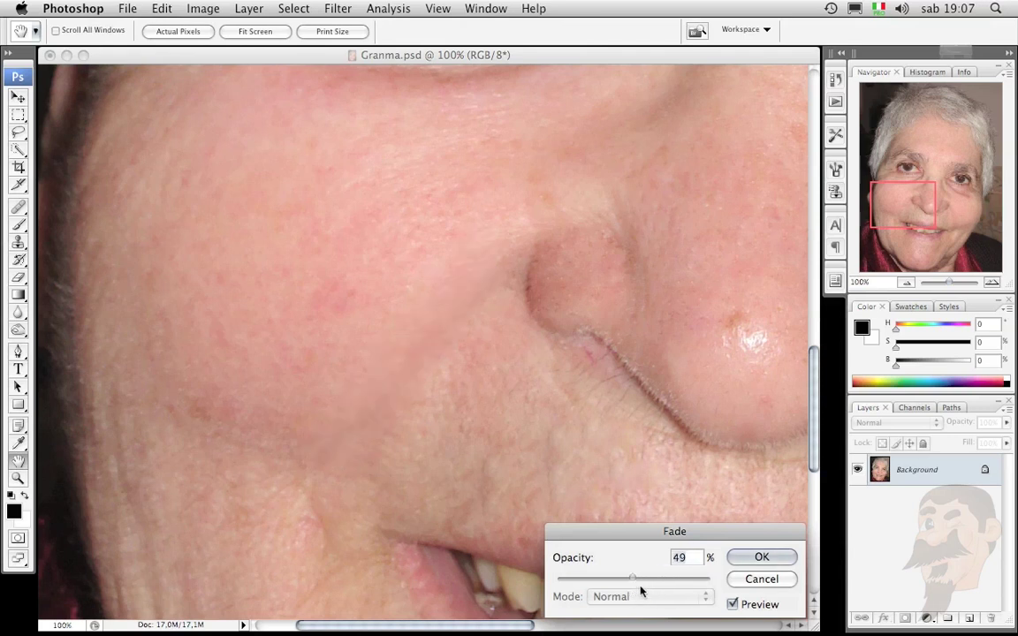
click(762, 557)
key(j)
key(ctrl+minus)
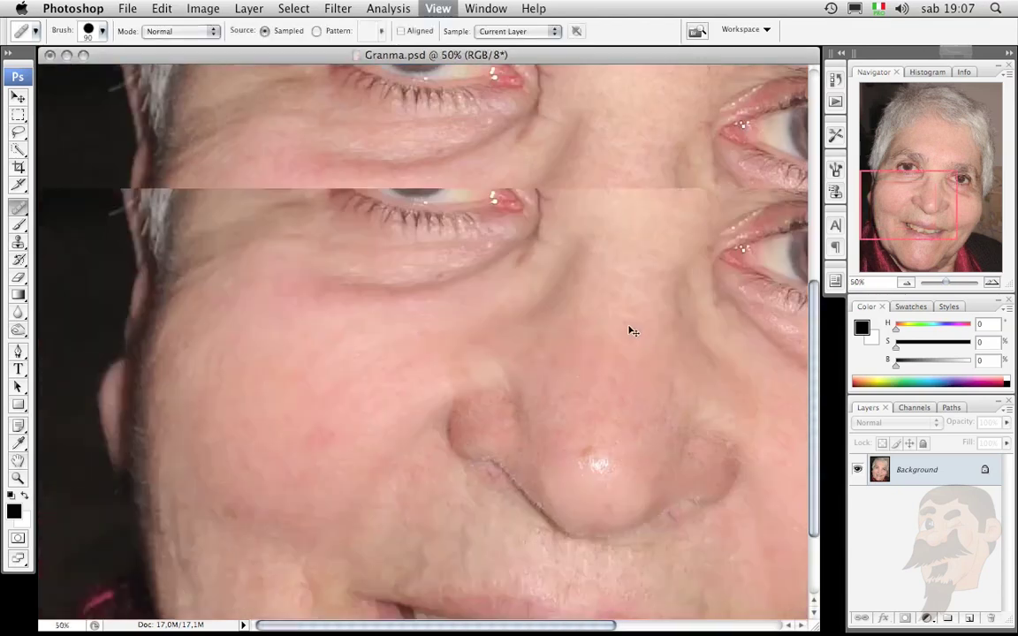
- Zoom out to the whole portrait and save Granma.psd
key(ctrl+minus)
key(ctrl+minus)
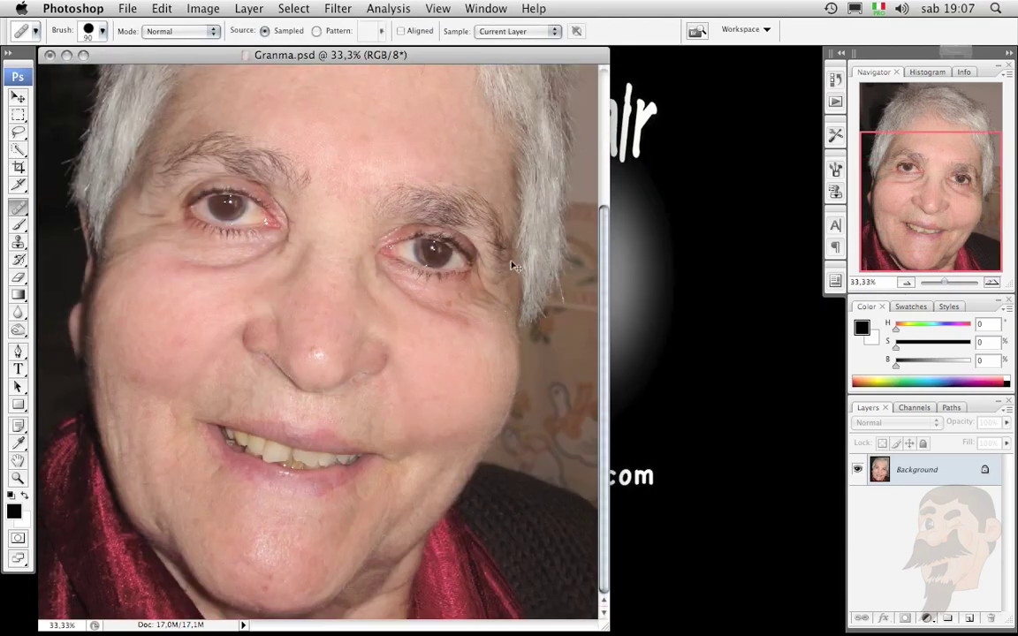
key(ctrl+minus)
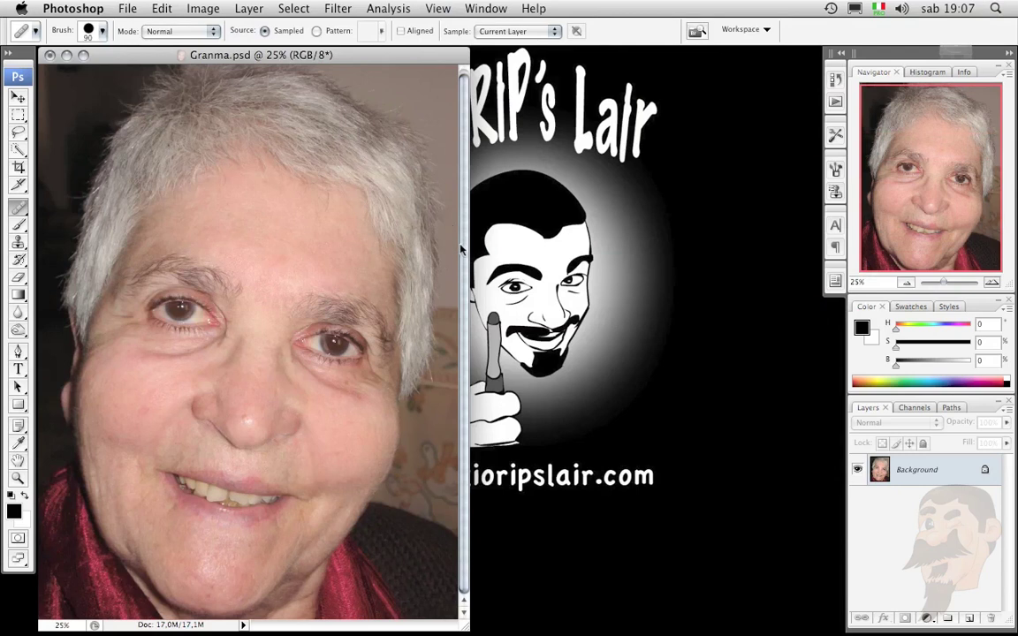
key(ctrl+s)
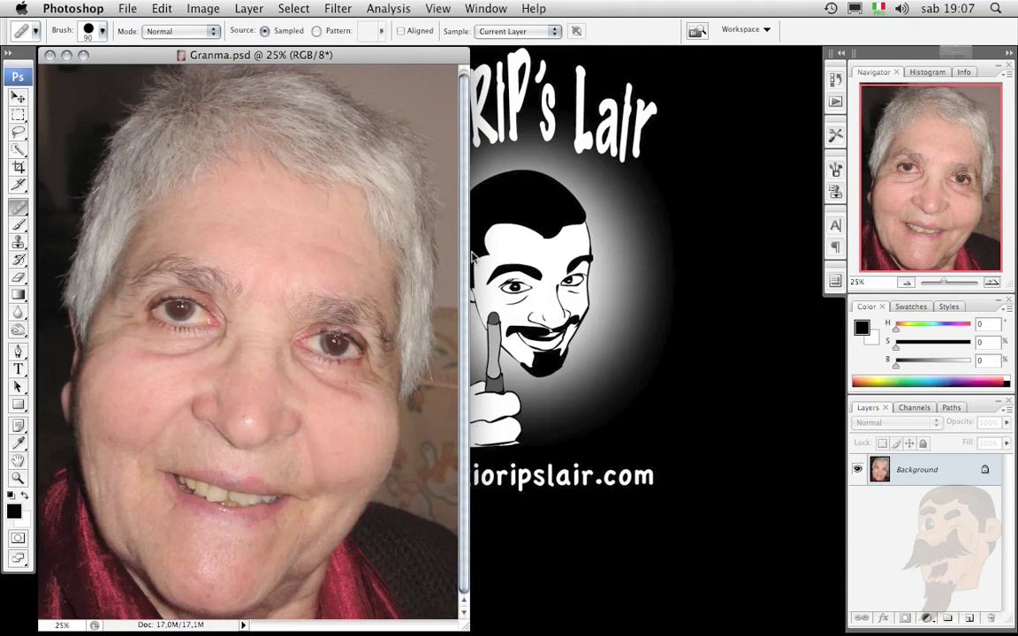
- Heal a small forehead patch, toggle undo to compare before and after, then zoom in on the eyes
click(225, 266)
key(ctrl+z)
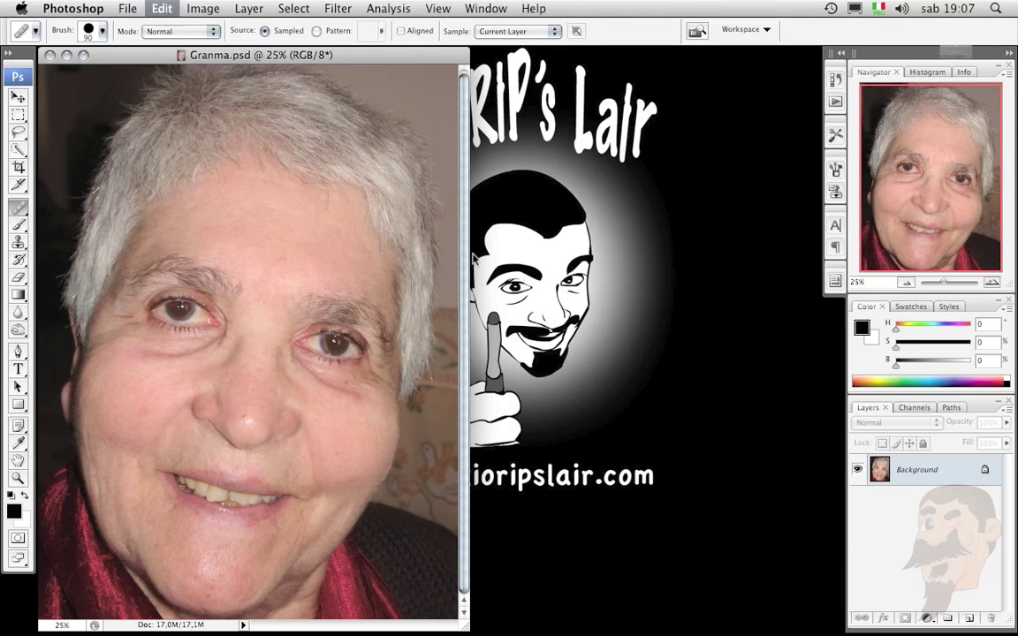
key(ctrl+z)
key(ctrl+z)
key(ctrl+z)
key(ctrl+z)
key(ctrl+z)
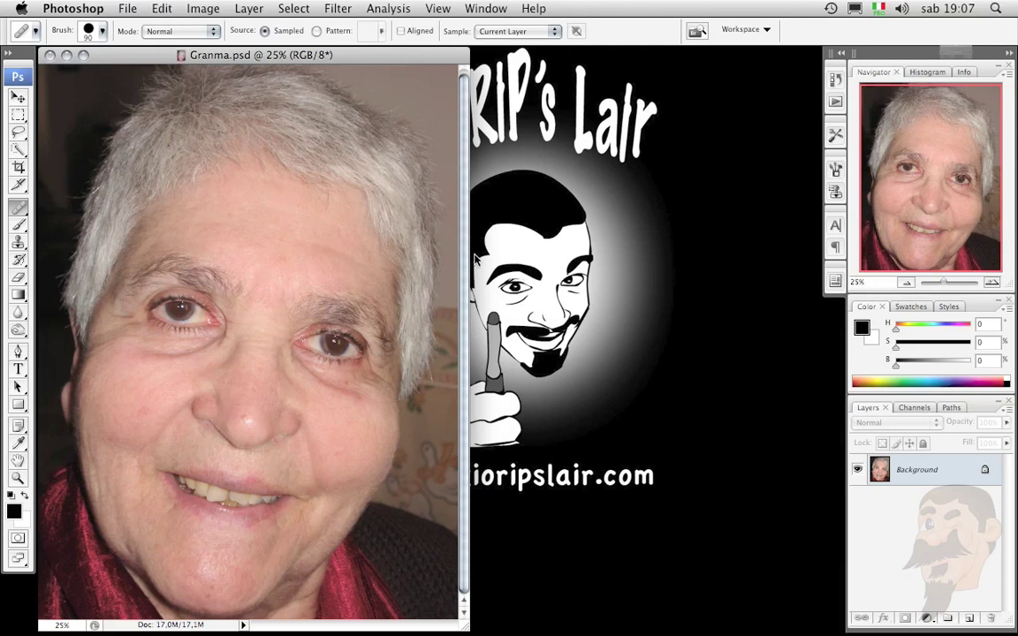
key(ctrl+z)
key(ctrl+z)
key(ctrl+z)
key(ctrl+z)
key(ctrl+z)
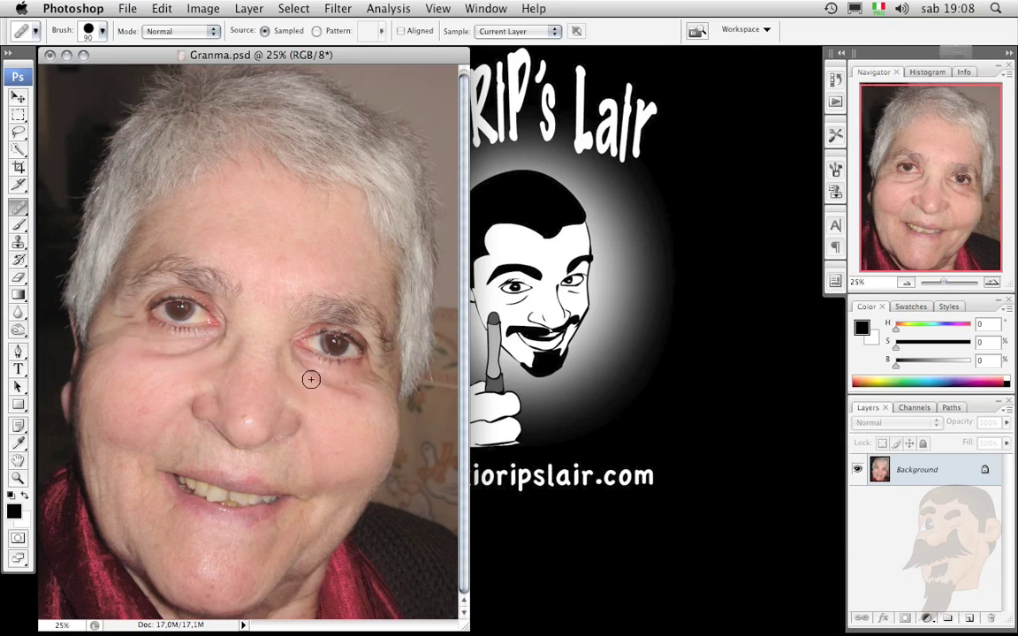
key(super+plus)
key(super+plus)
key(super+plus)
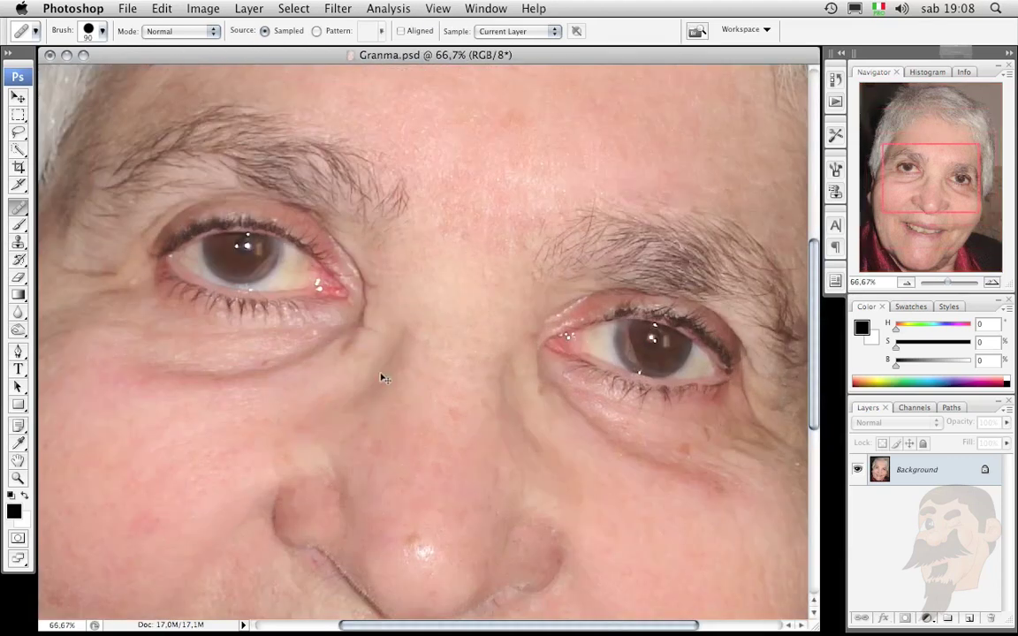
key(super+plus)
- Shrink the Healing Brush to 60 px, sample clean cheek skin, and heal the under-eye crease
drag(604, 440, 282, 392)
key(bracketleft)
key(bracketleft)
key(bracketleft)
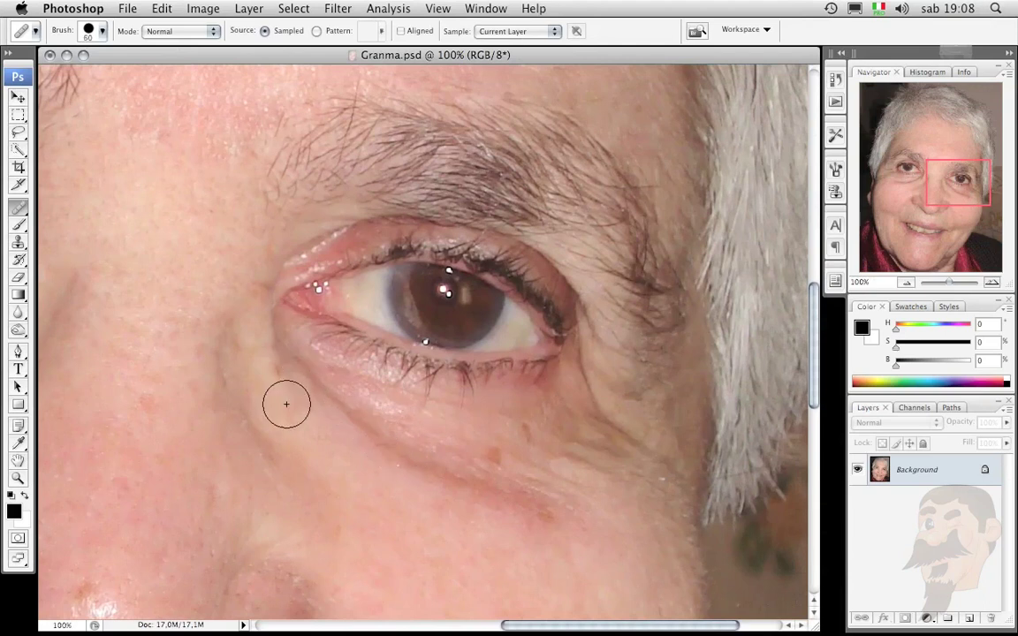
mouse_move(310, 372)
mouse_down()
mouse_move(295, 370)
mouse_move(283, 421)
mouse_up()
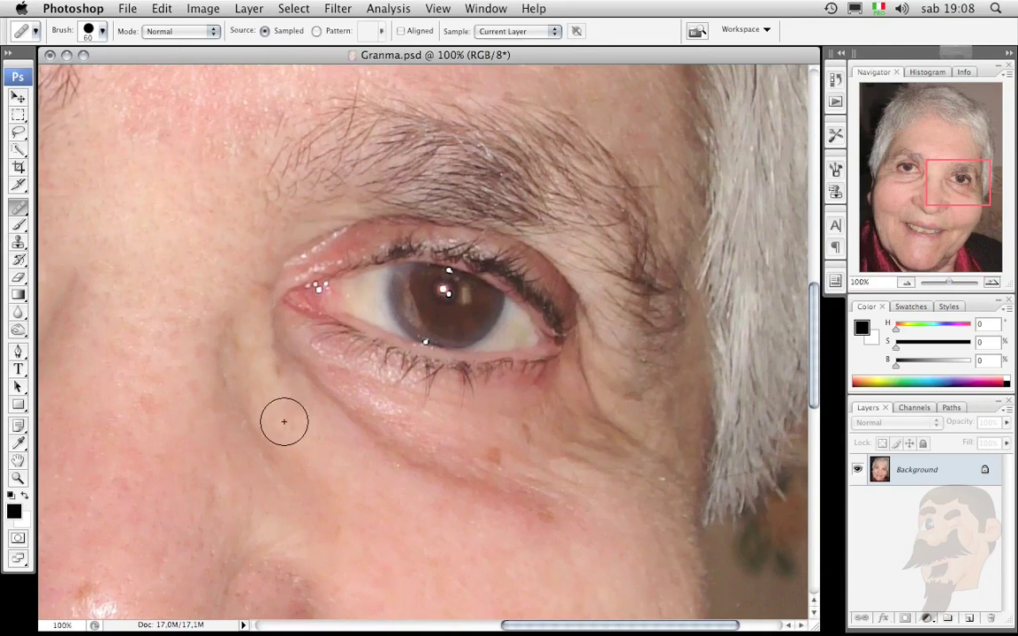
alt+click(285, 426)
mouse_move(291, 367)
mouse_down()
mouse_move(394, 443)
mouse_move(541, 505)
mouse_move(563, 503)
mouse_up()
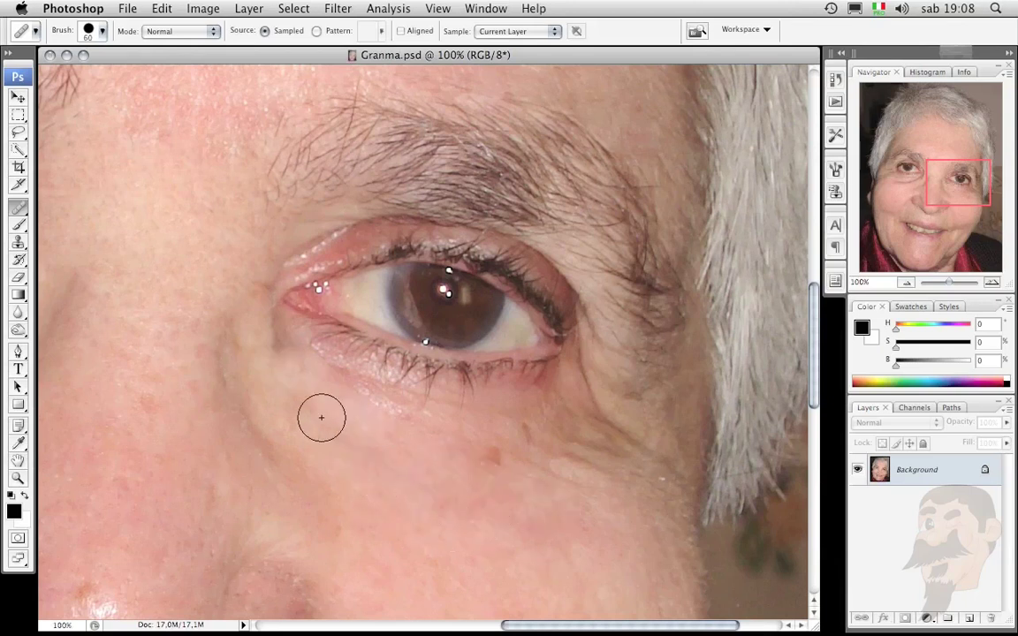
- Smooth the remaining wrinkles and marks under the lower lid with short strokes
key(ctrl+minus)
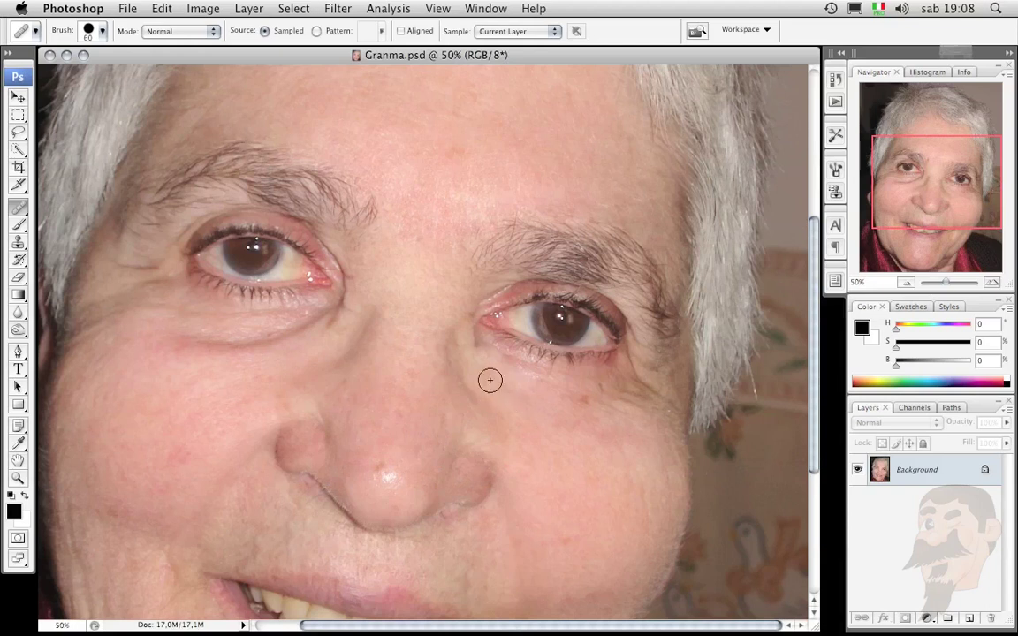
drag(486, 372, 475, 359)
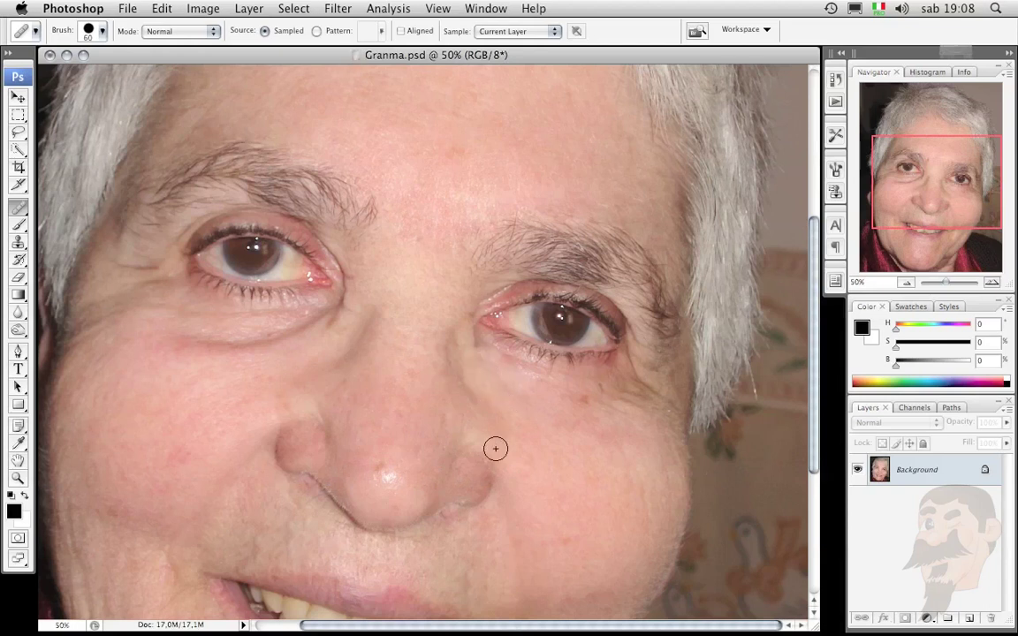
drag(469, 346, 495, 370)
drag(480, 353, 471, 385)
drag(483, 352, 493, 398)
drag(513, 385, 531, 383)
mouse_move(521, 379)
mouse_down()
mouse_move(518, 369)
mouse_move(490, 369)
mouse_move(520, 378)
mouse_up()
key(ctrl+plus)
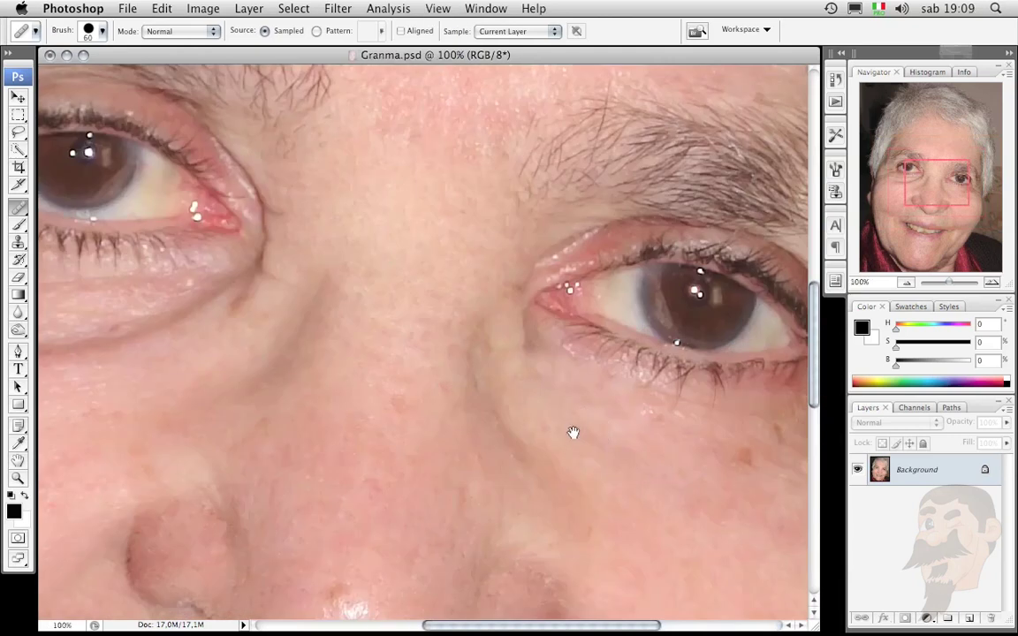
- Undo the earlier under-eye retouching and heal the bags beneath the right-hand eye
drag(573, 432, 452, 393)
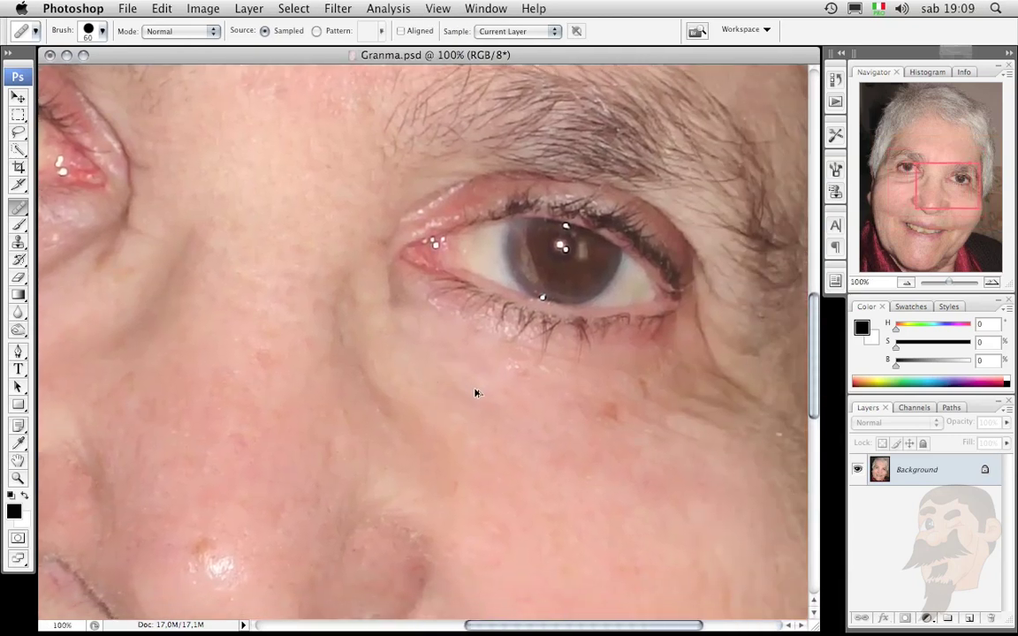
key(ctrl+z)
key(ctrl+z)
key(ctrl+alt+z)
key(ctrl+alt+z)
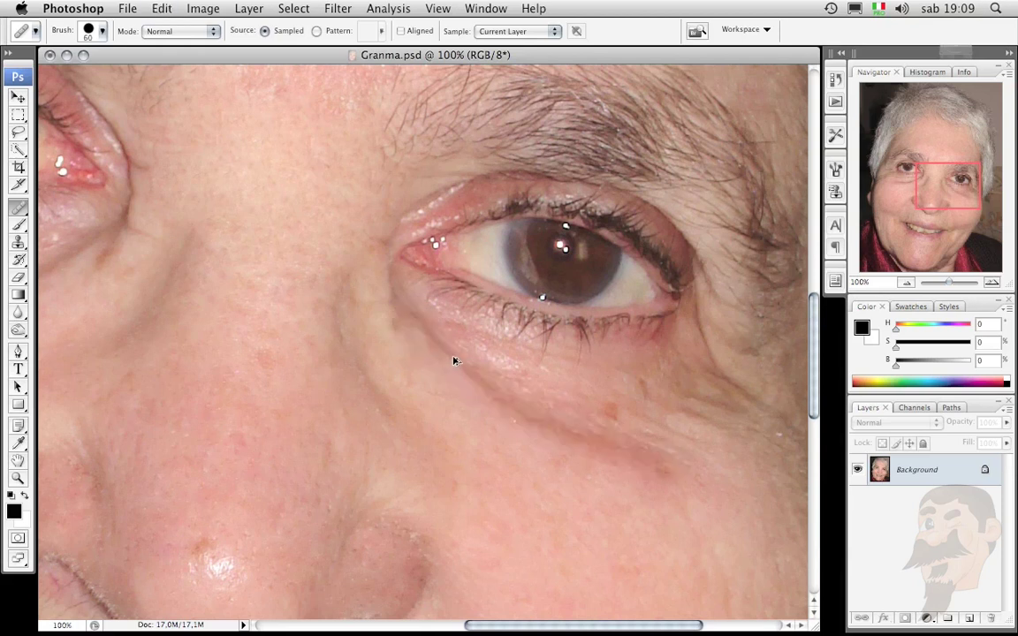
alt+click(497, 443)
mouse_move(515, 410)
mouse_down()
mouse_move(582, 427)
mouse_move(656, 470)
mouse_up()
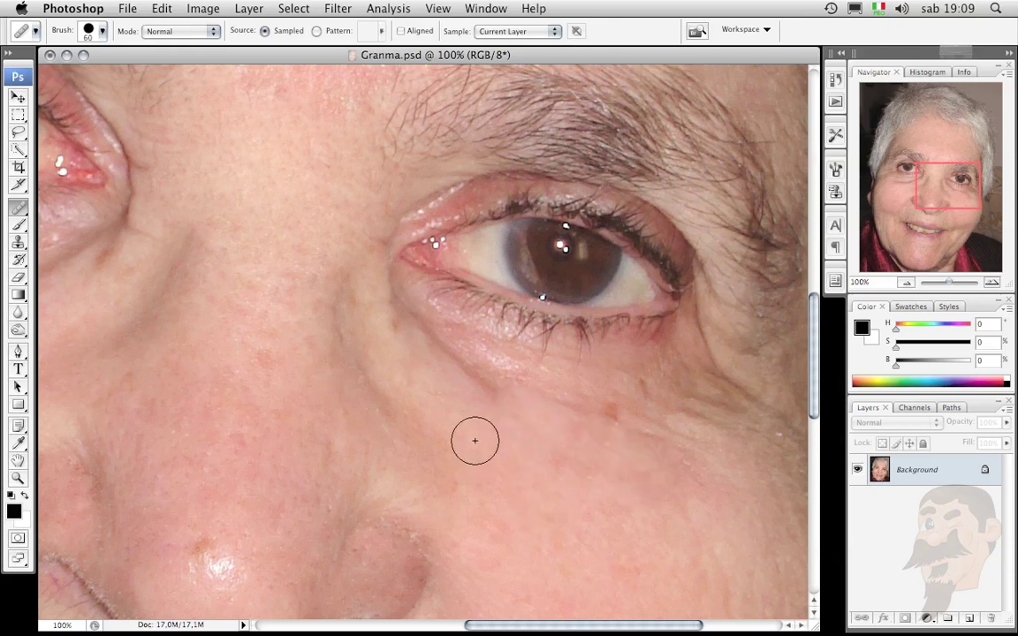
- Resample clean skin and heal the brown spot and cheek patches below the eye
alt+click(560, 382)
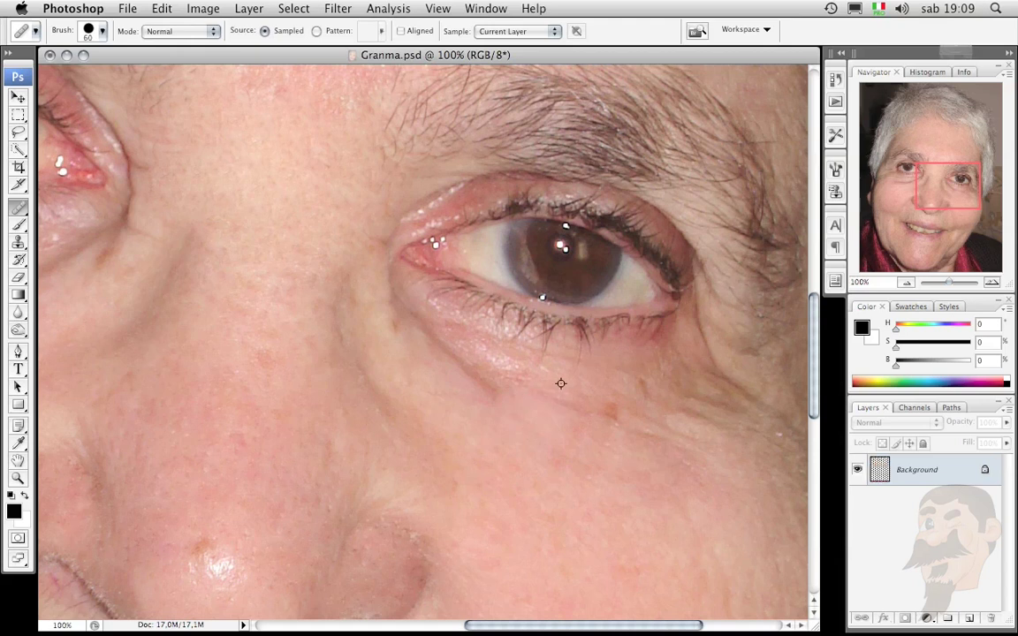
click(611, 421)
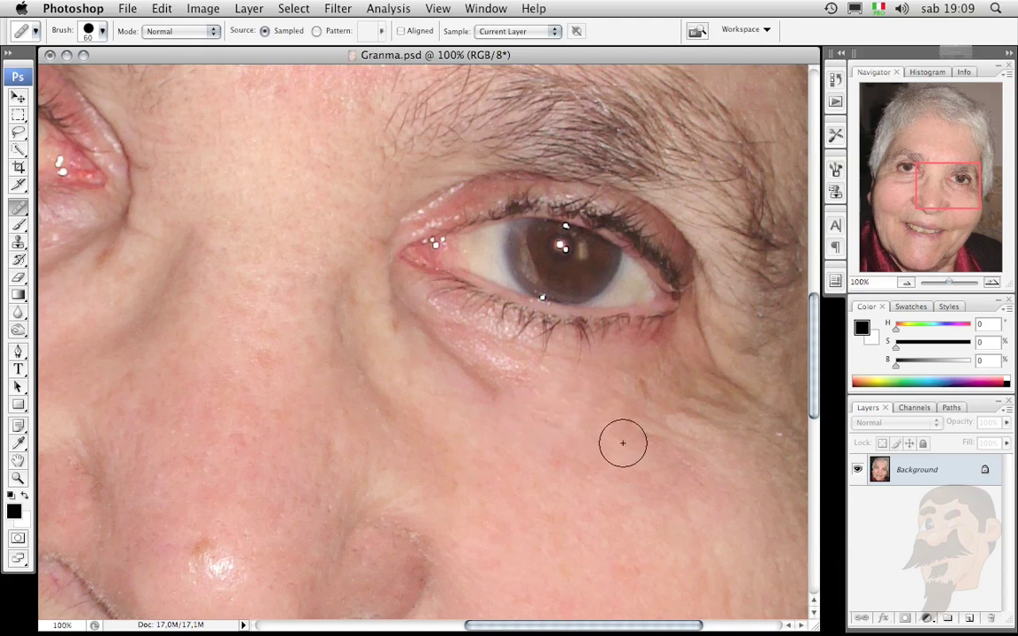
alt+click(545, 466)
click(607, 421)
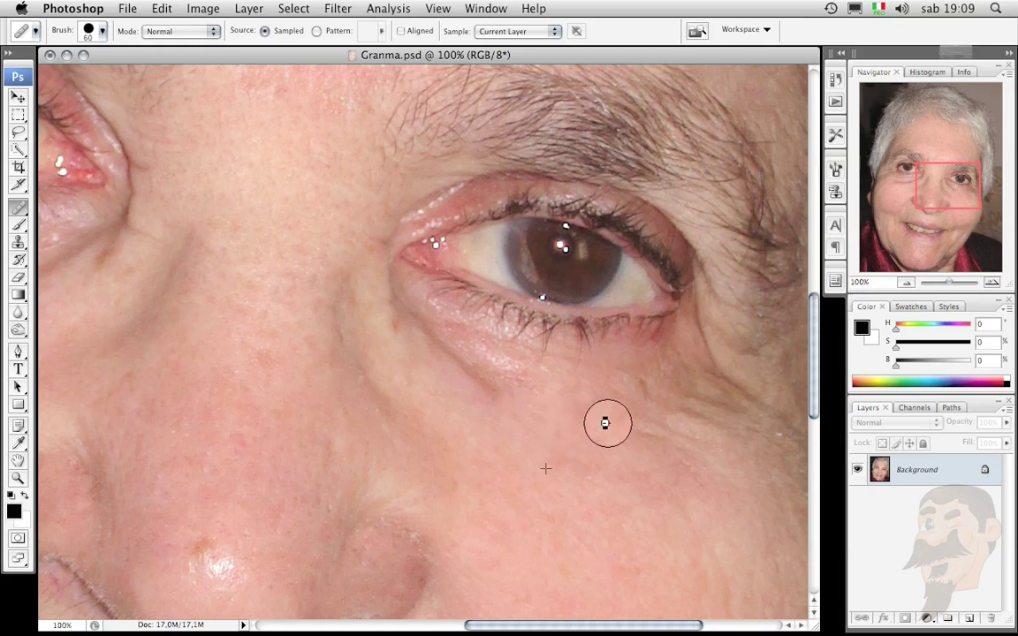
alt+click(452, 398)
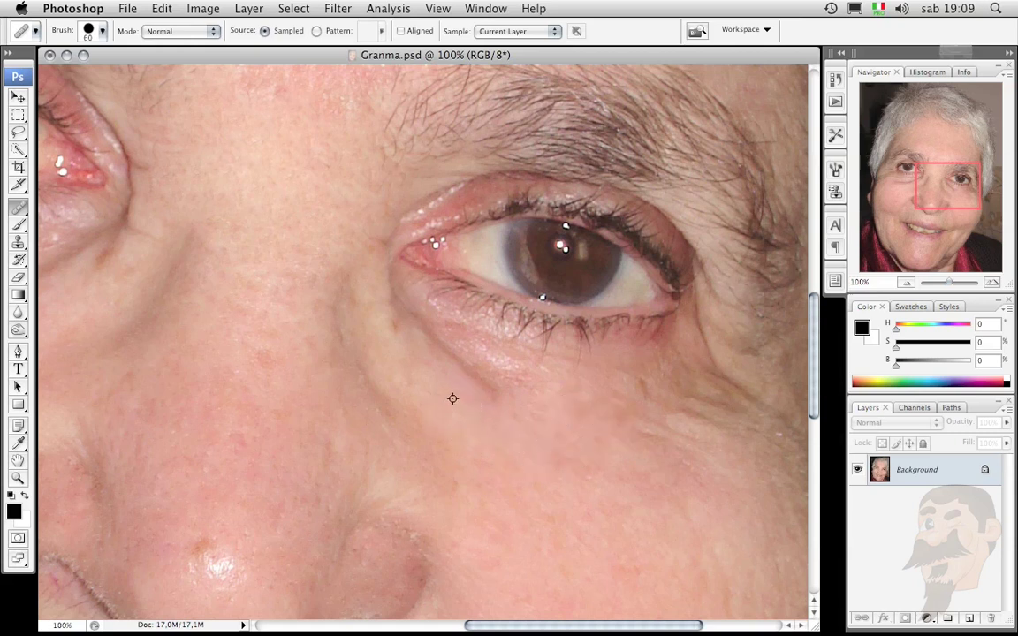
click(484, 382)
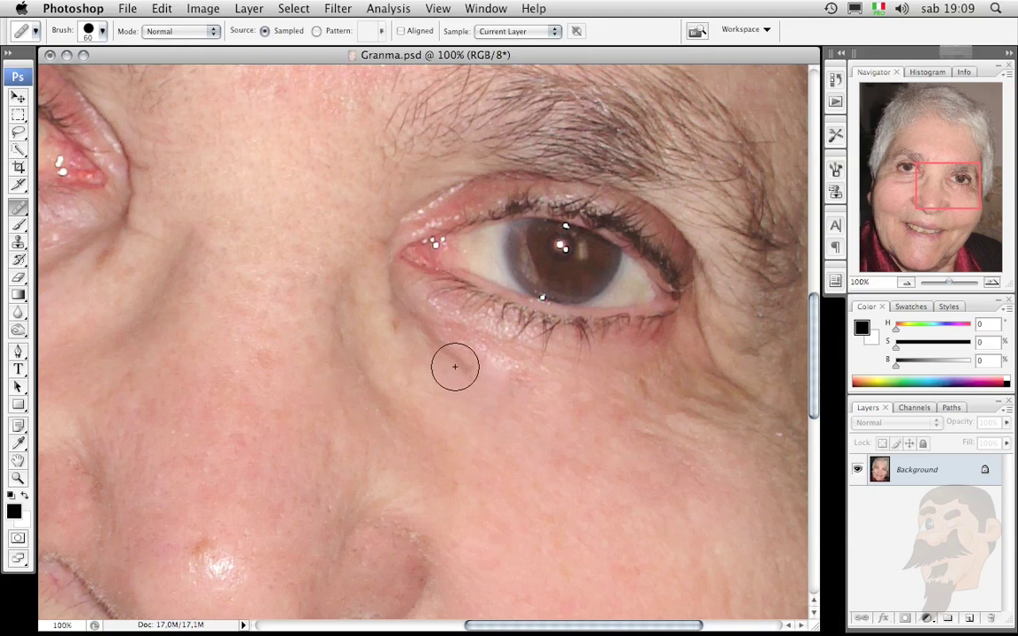
- Reduce the brush to 40 px and smooth the under-eye crease
key(bracketleft)
key(bracketleft)
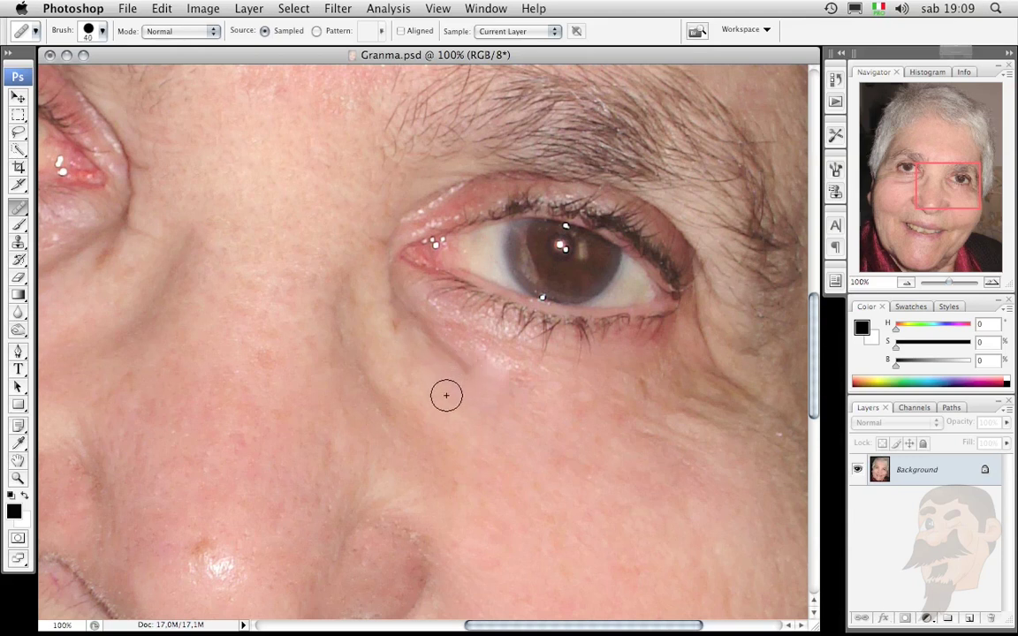
alt+click(462, 382)
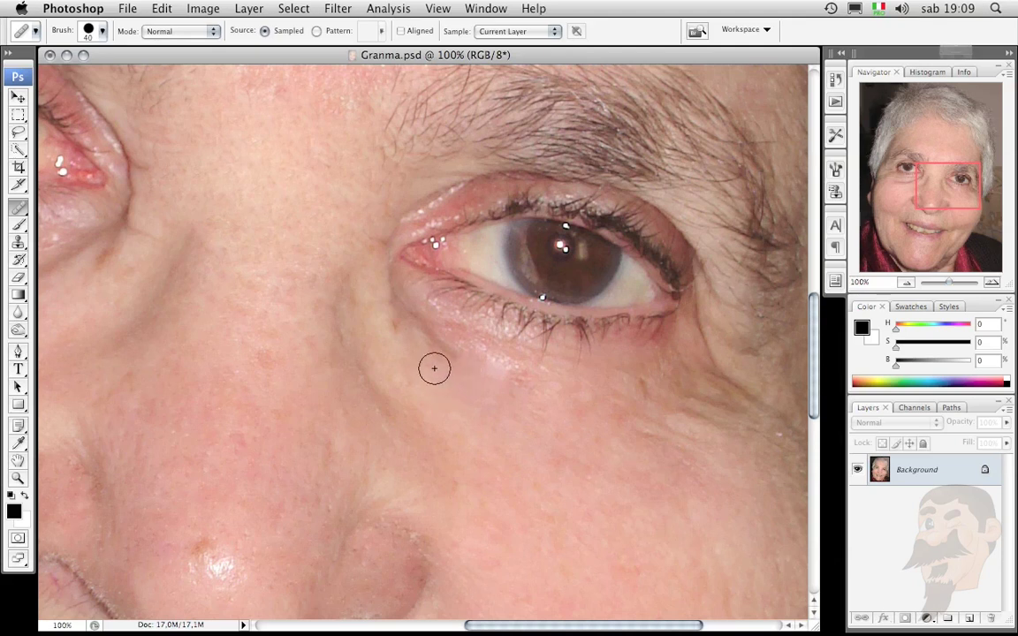
click(418, 327)
drag(403, 357, 386, 303)
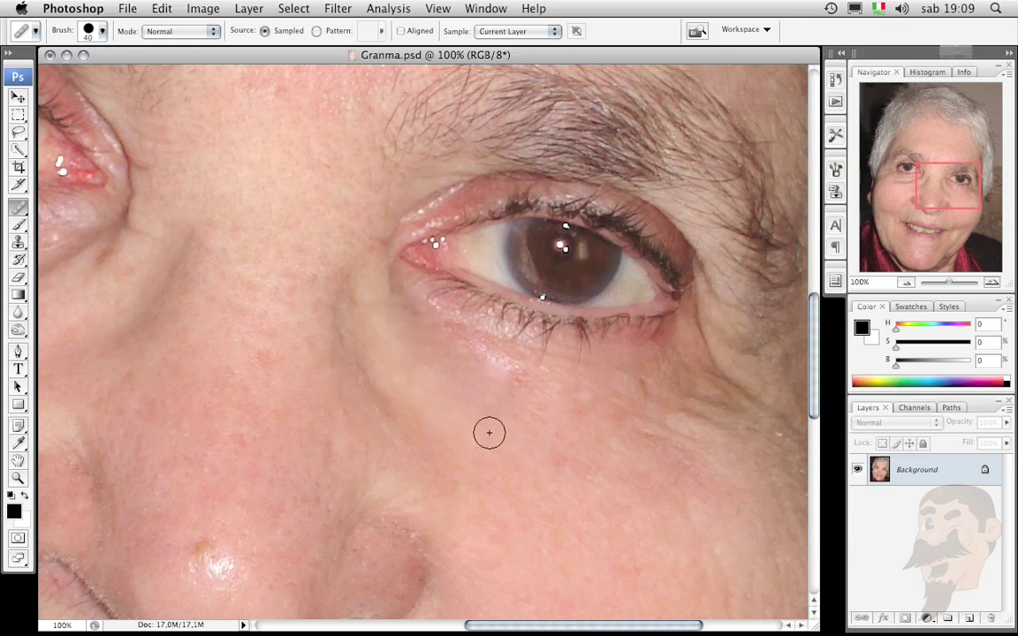
- Soften the light cheek patch and wrinkles at the eye's outer corner, then zoom out
drag(512, 445, 344, 416)
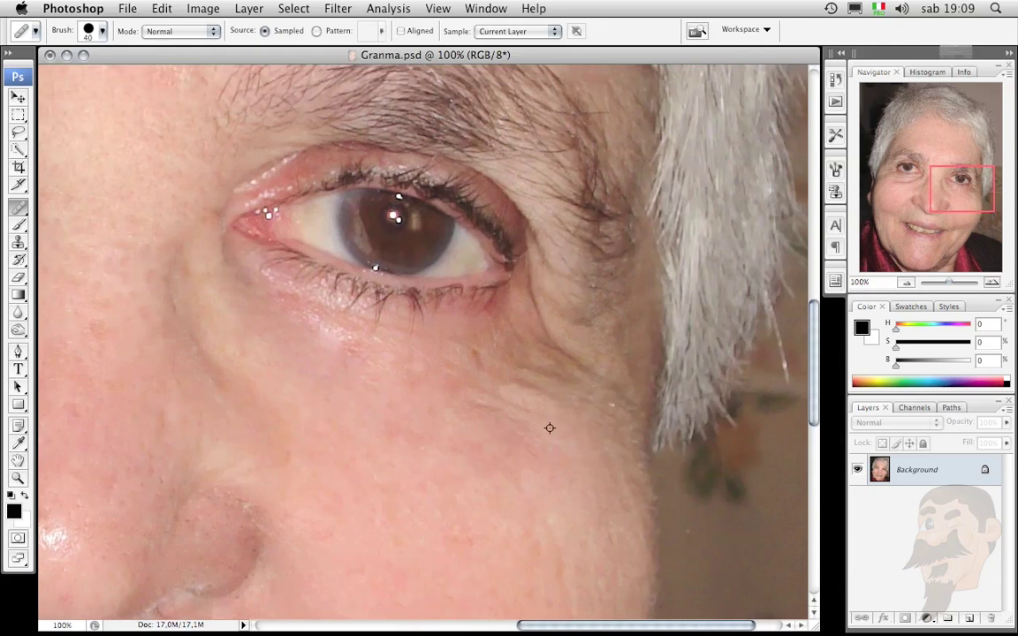
drag(518, 411, 461, 368)
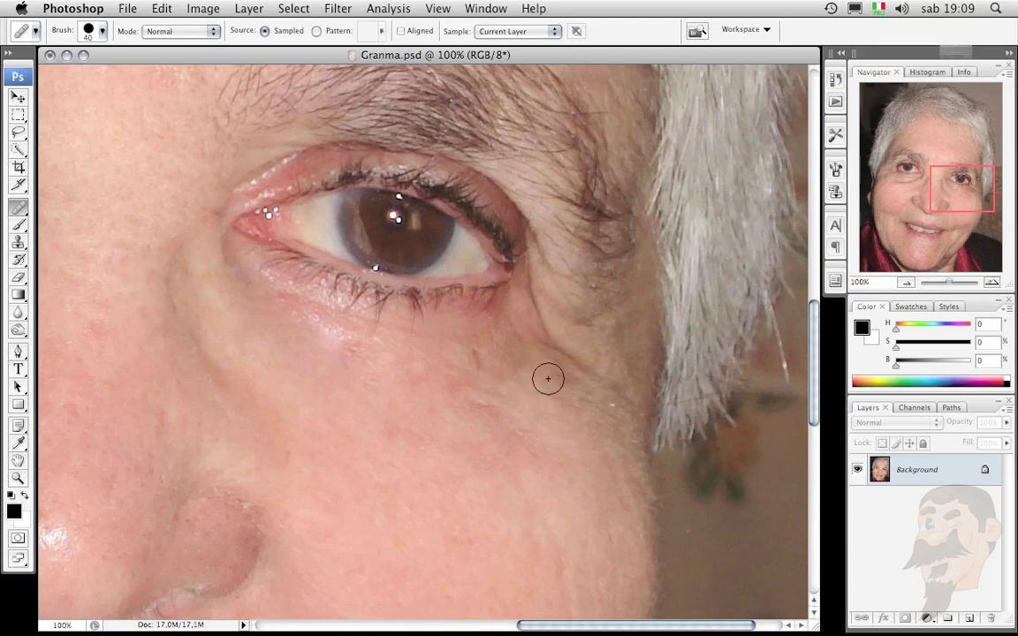
click(559, 355)
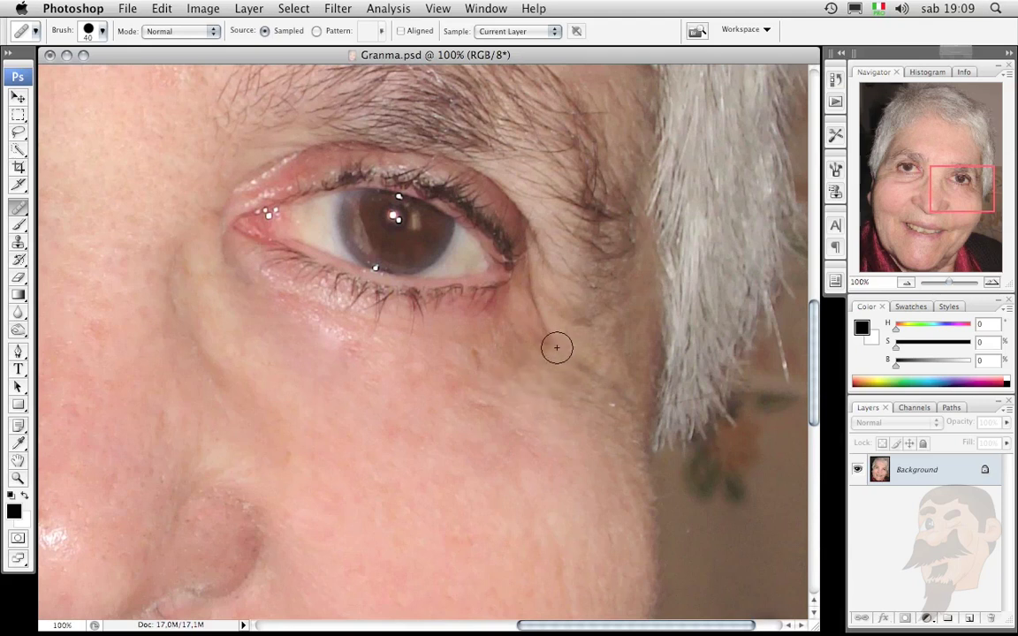
drag(550, 308, 568, 334)
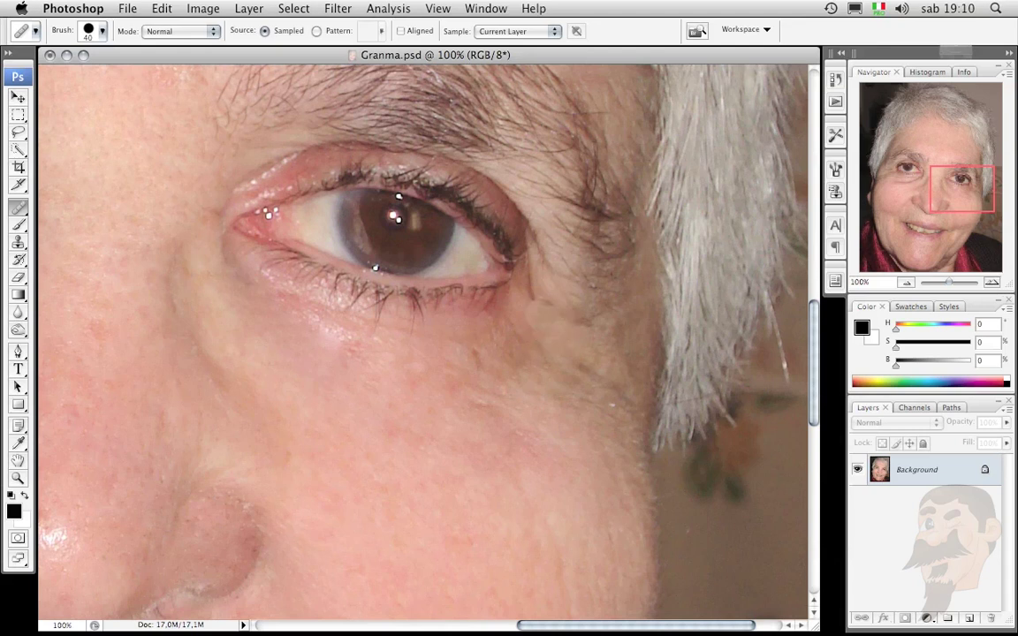
drag(544, 327, 538, 279)
alt+click(538, 279)
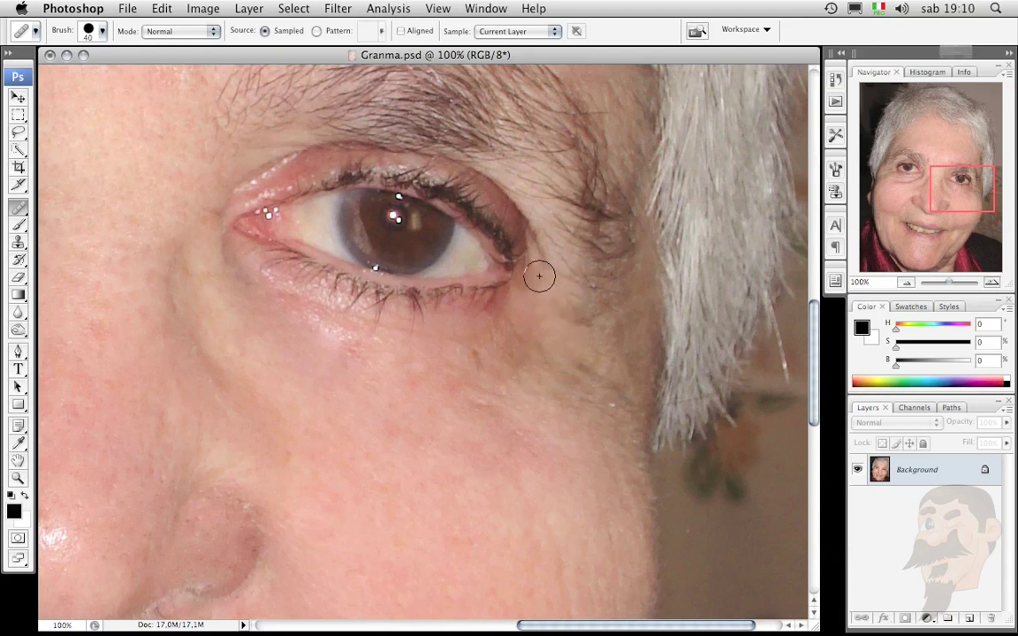
drag(320, 421, 539, 462)
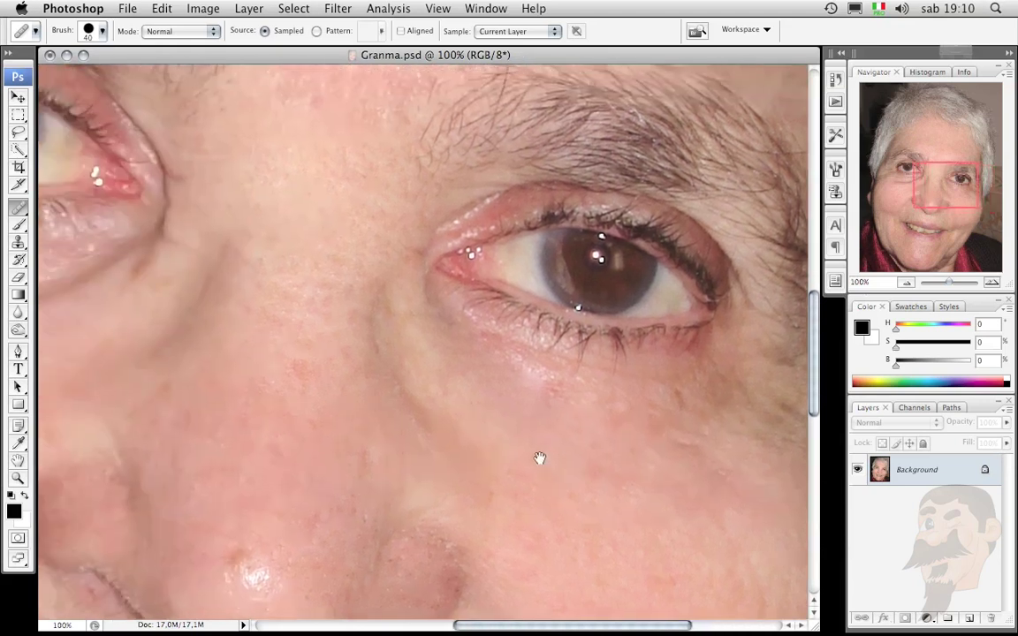
drag(464, 398, 469, 406)
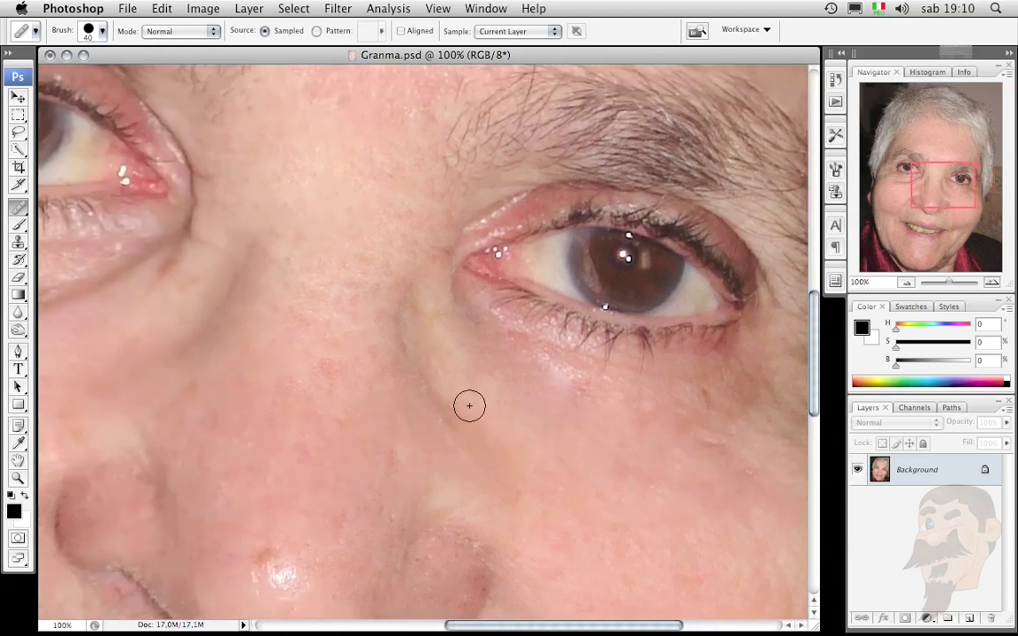
key(super+minus)
key(super+minus)
key(super+minus)
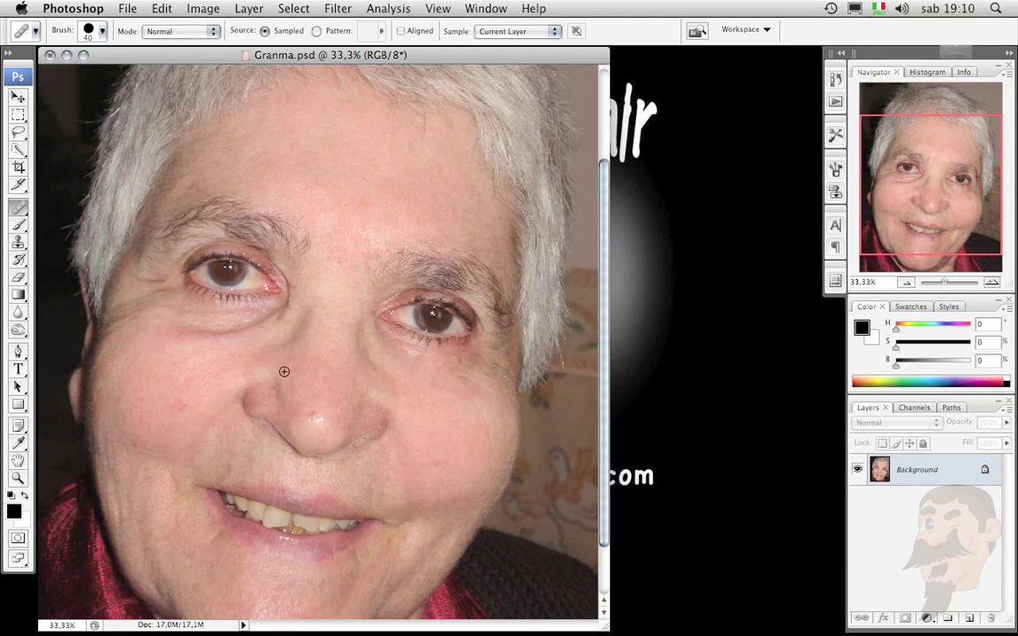
- Zoom to 100% on the left eye and heal spots near its outer corner
drag(325, 390, 353, 381)
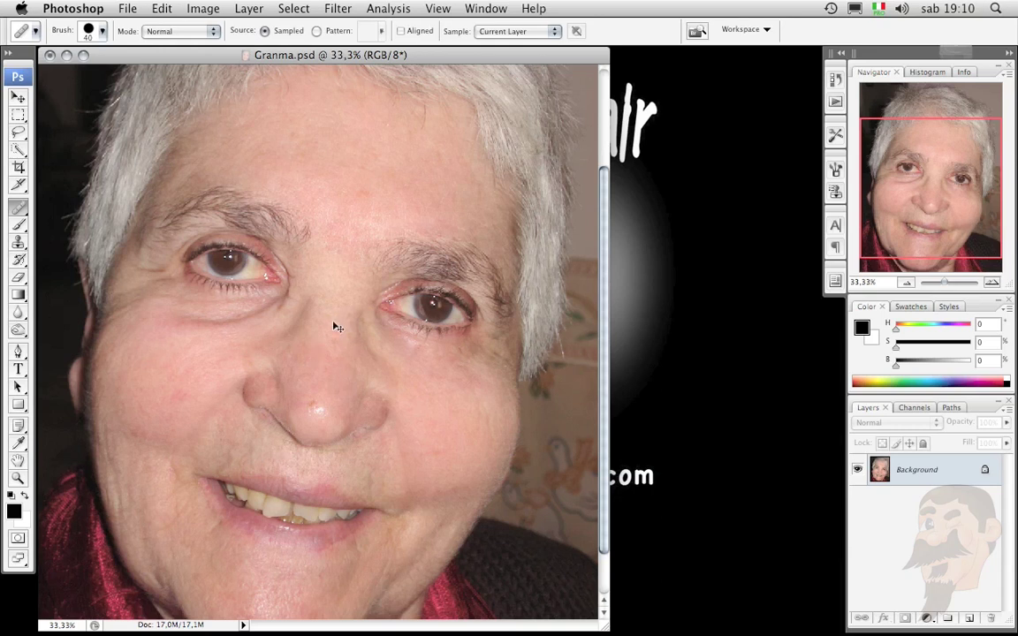
key(super+plus)
key(super+plus)
key(super+plus)
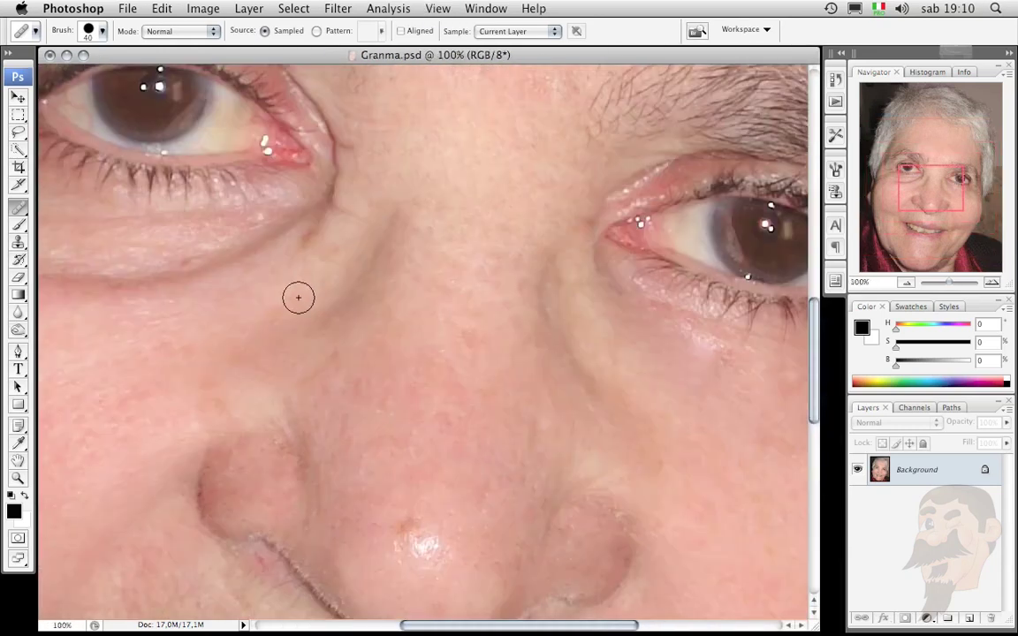
drag(298, 297, 614, 381)
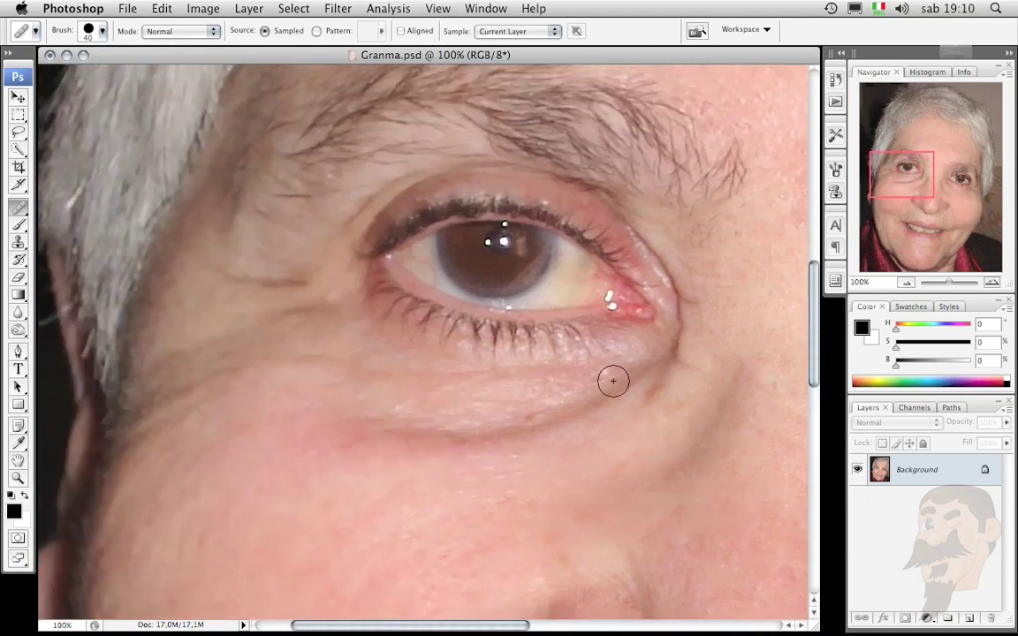
drag(621, 443, 484, 409)
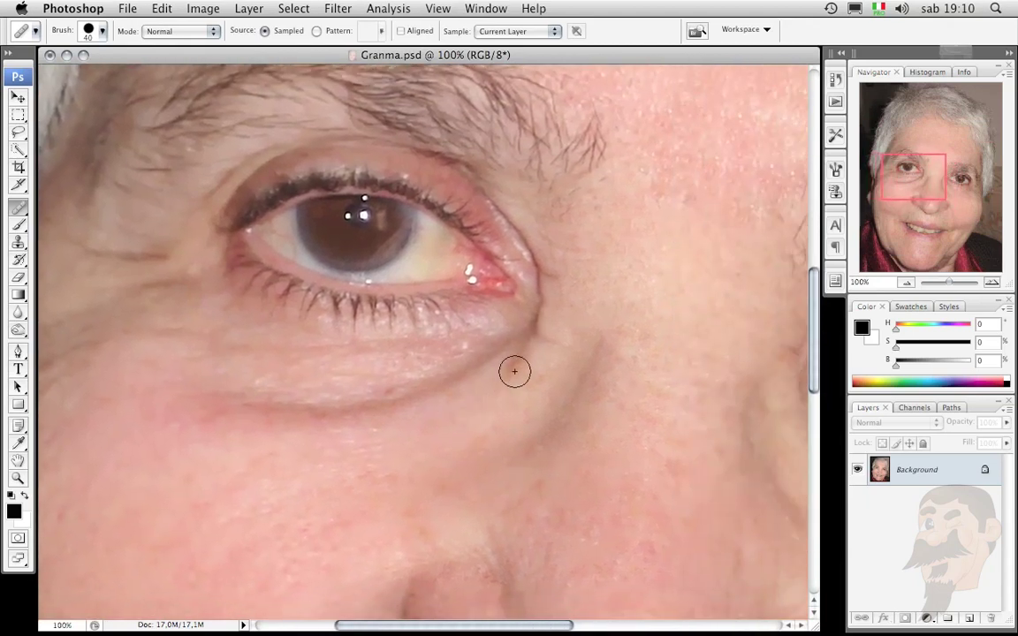
click(531, 347)
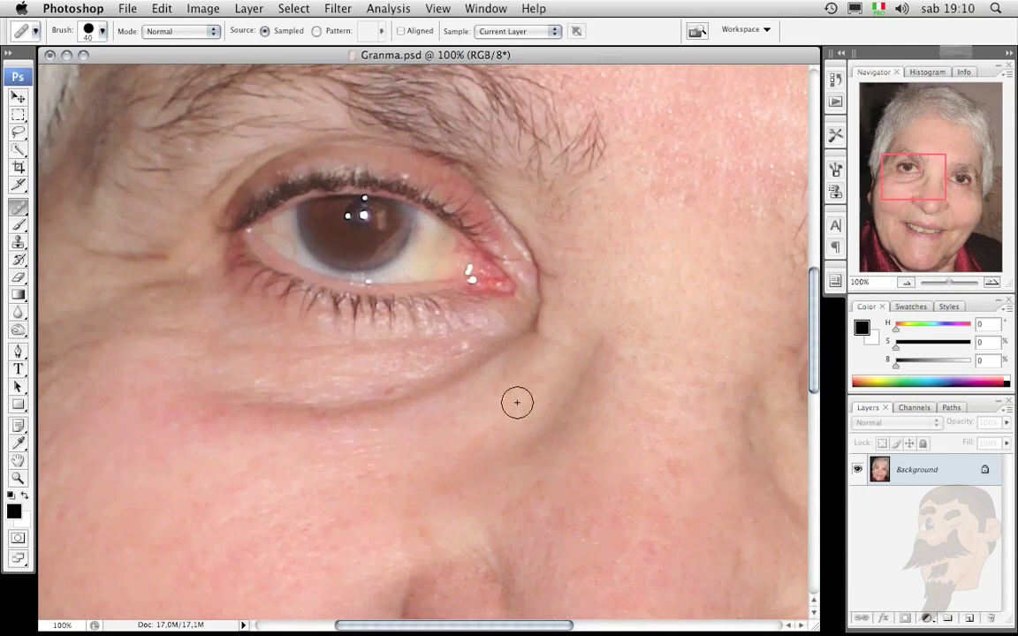
click(539, 307)
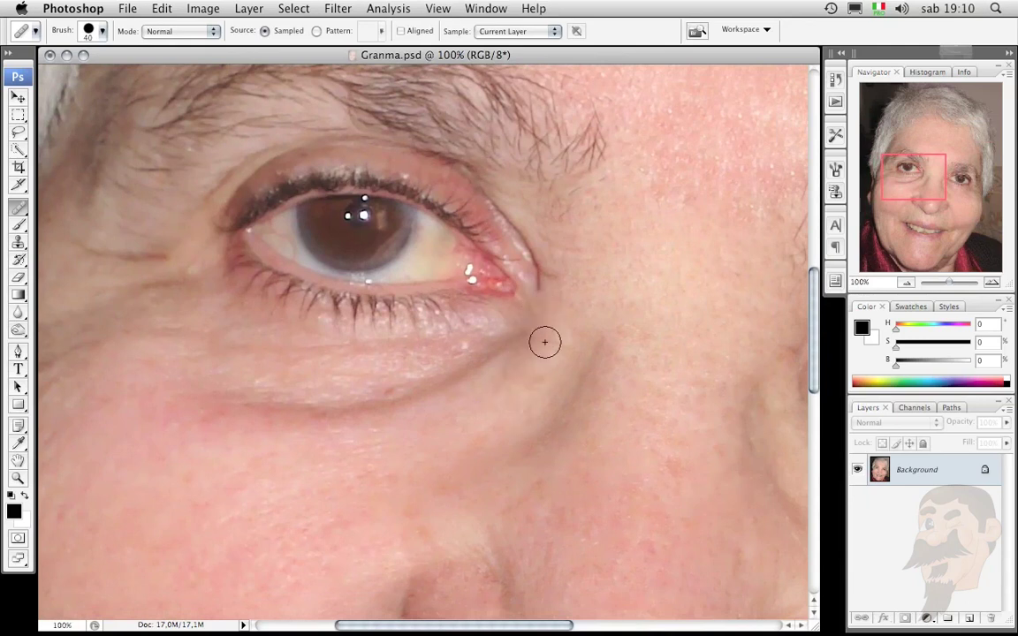
click(548, 275)
- Sample clean skin and re-heal the wrinkles at the outer eye corner after an undo
alt+click(531, 229)
drag(541, 263, 542, 249)
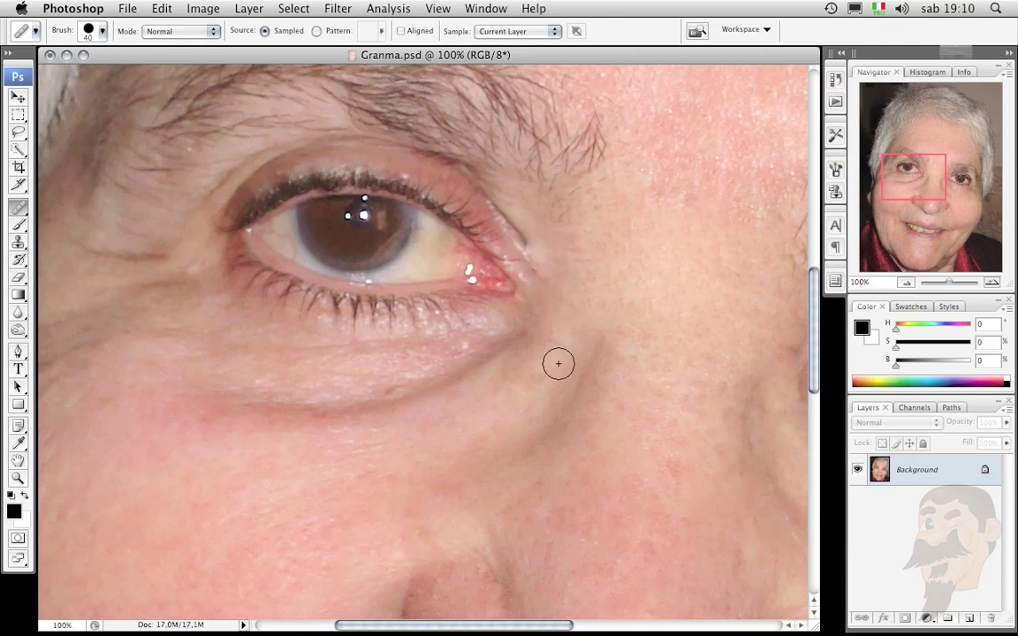
key(super+z)
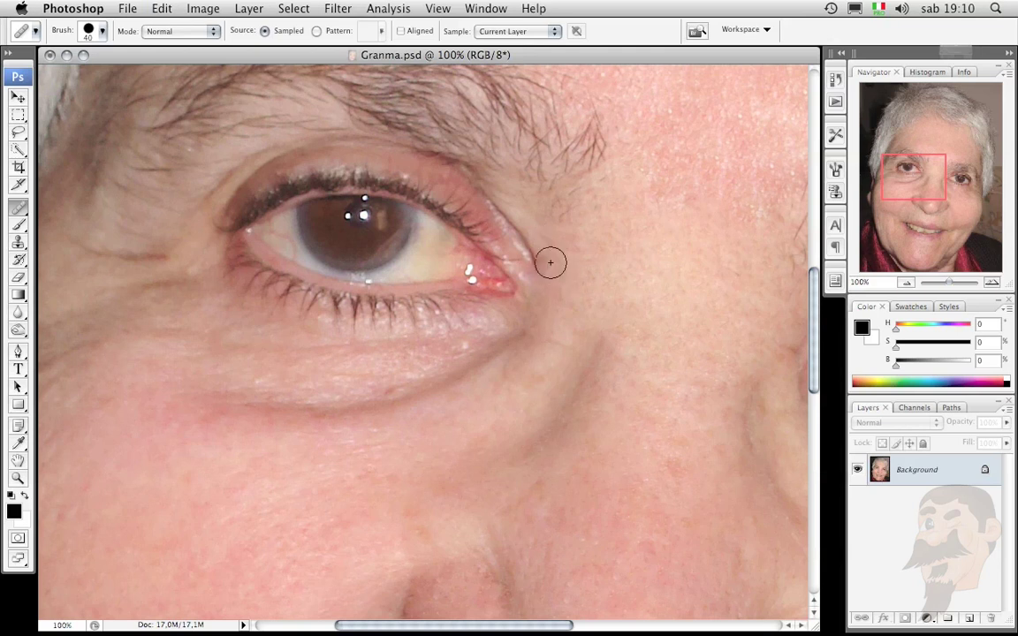
drag(544, 247, 541, 241)
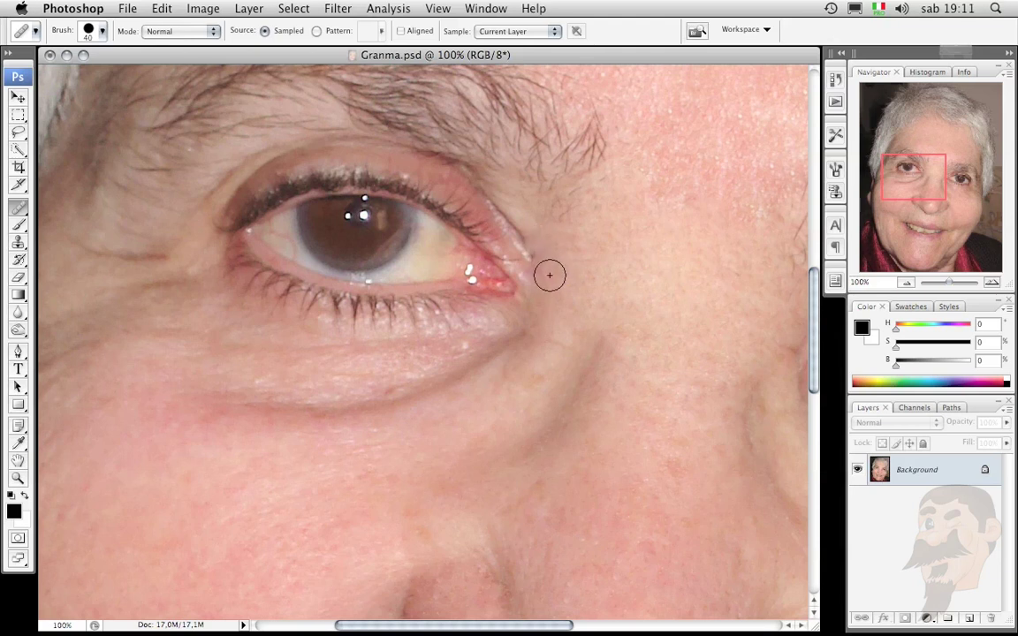
drag(550, 272, 535, 231)
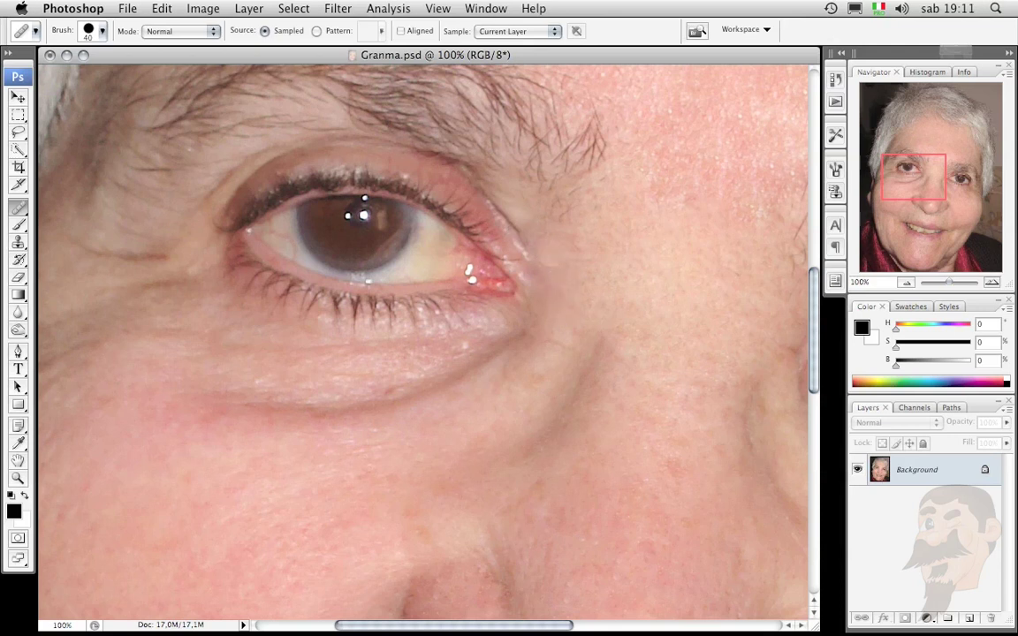
drag(537, 227, 529, 225)
- Heal the crease and bag under the left eye, undoing stray strokes, then zoom out
drag(398, 403, 256, 404)
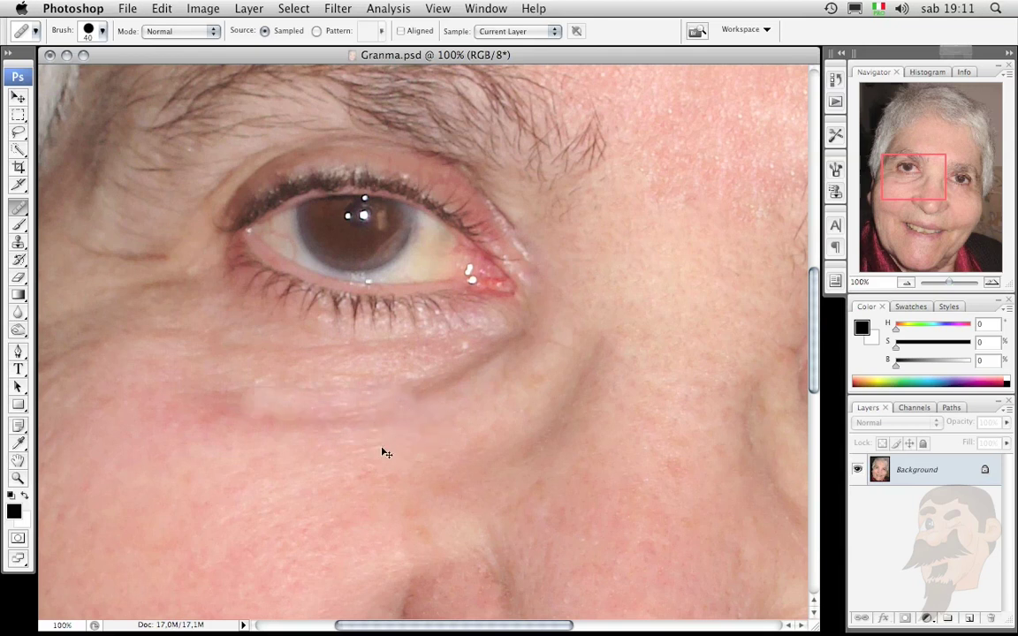
key(super+z)
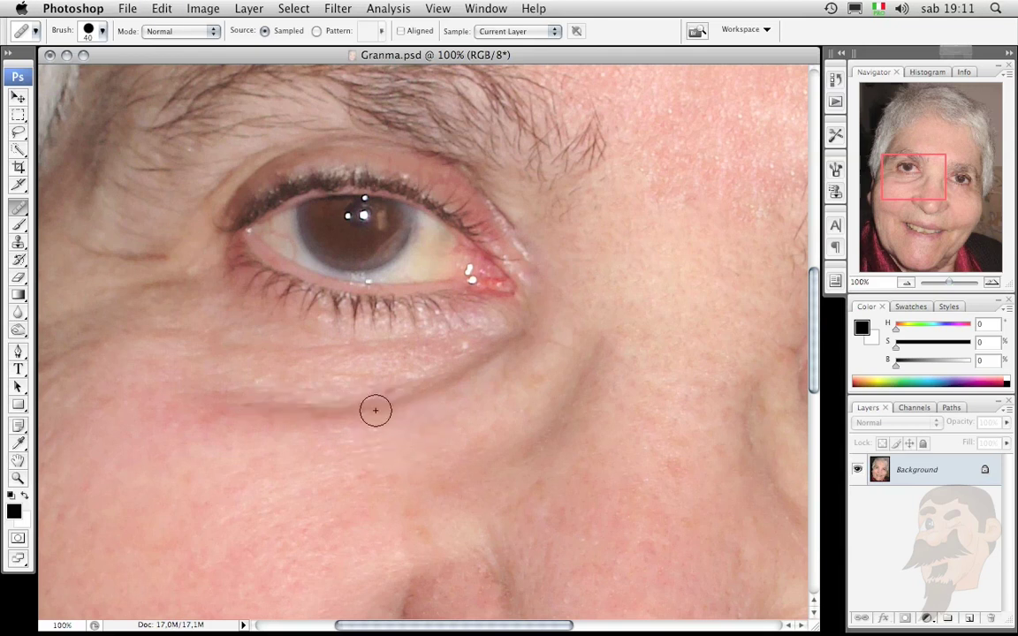
drag(378, 409, 266, 412)
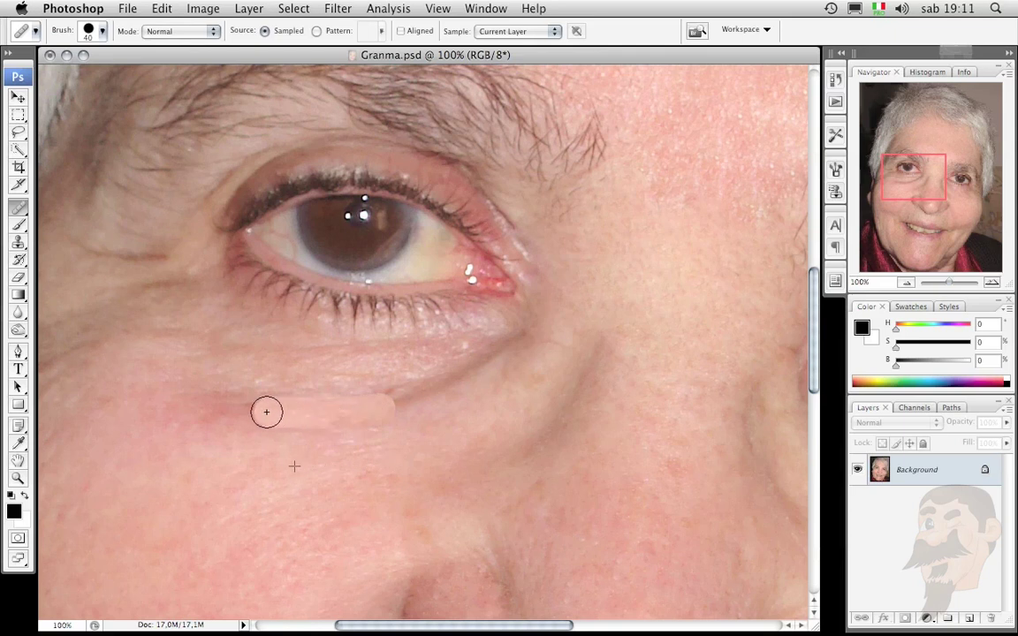
drag(403, 406, 522, 340)
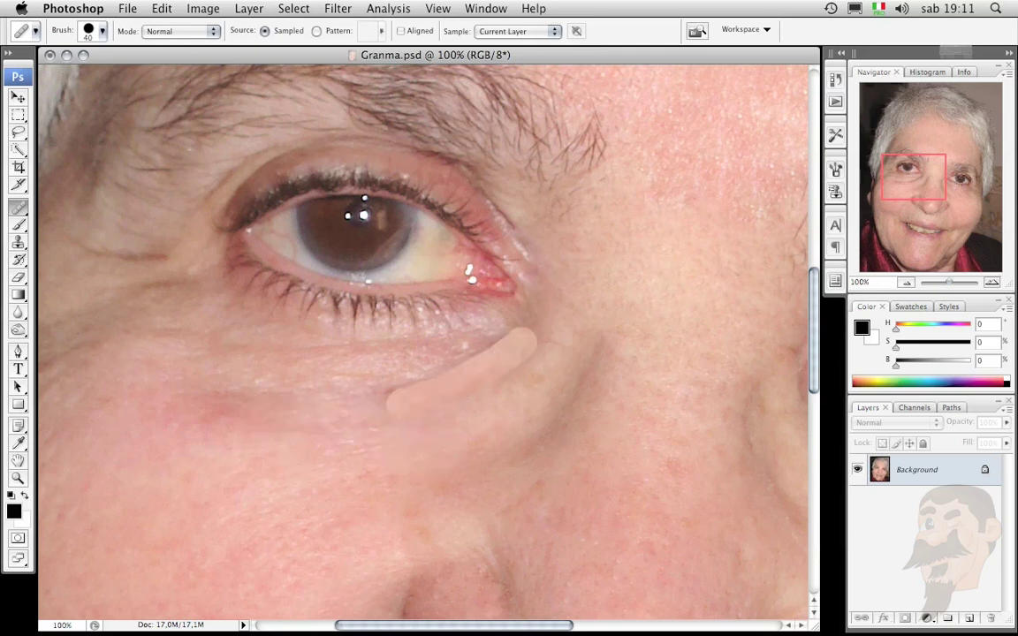
key(ctrl+z)
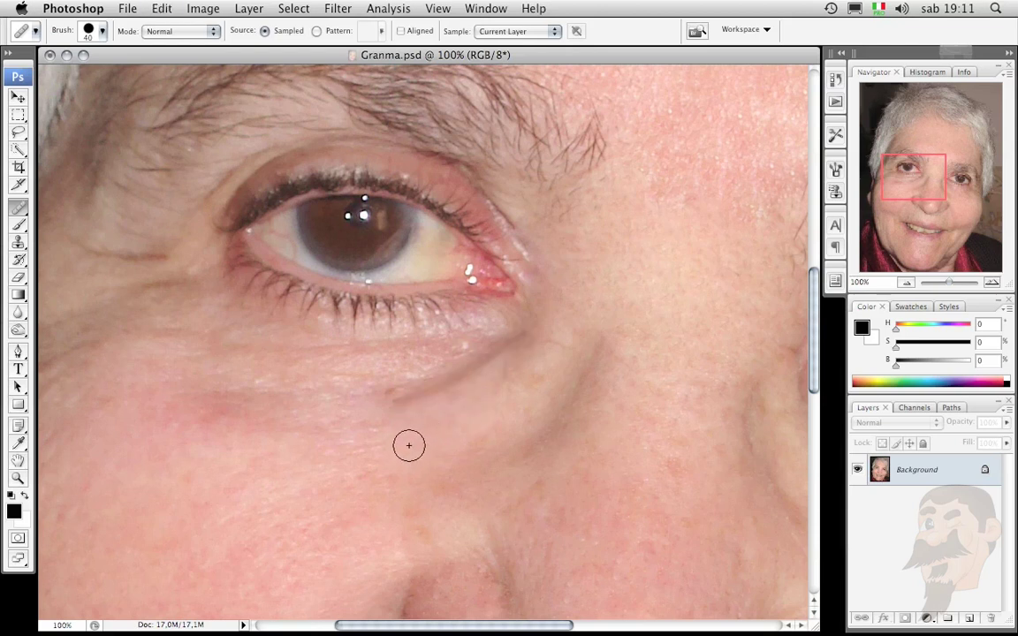
mouse_move(408, 452)
mouse_down()
mouse_move(388, 387)
mouse_move(495, 341)
mouse_up()
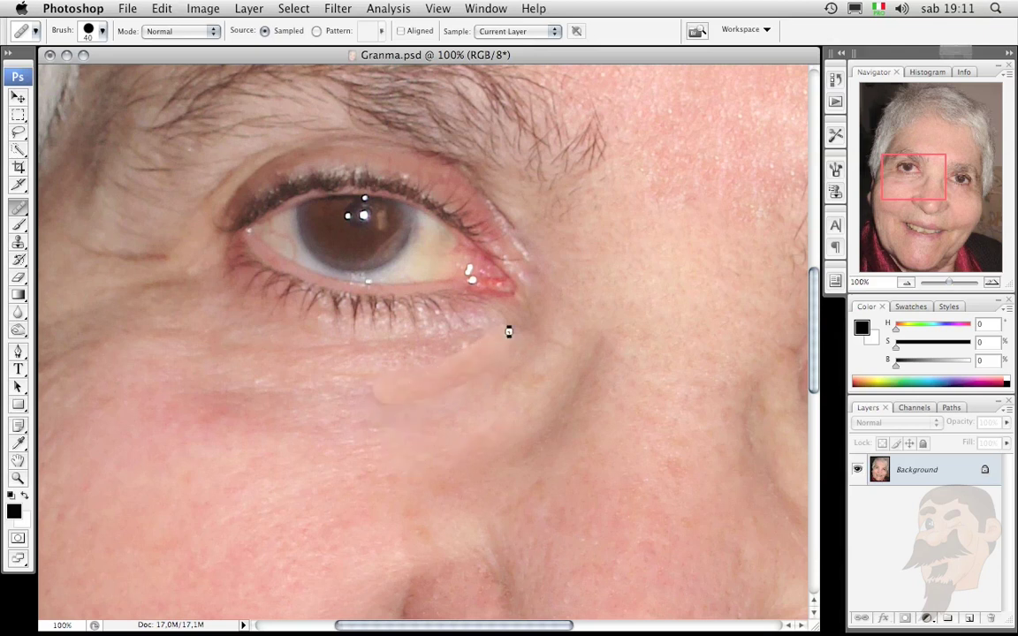
drag(364, 427, 380, 401)
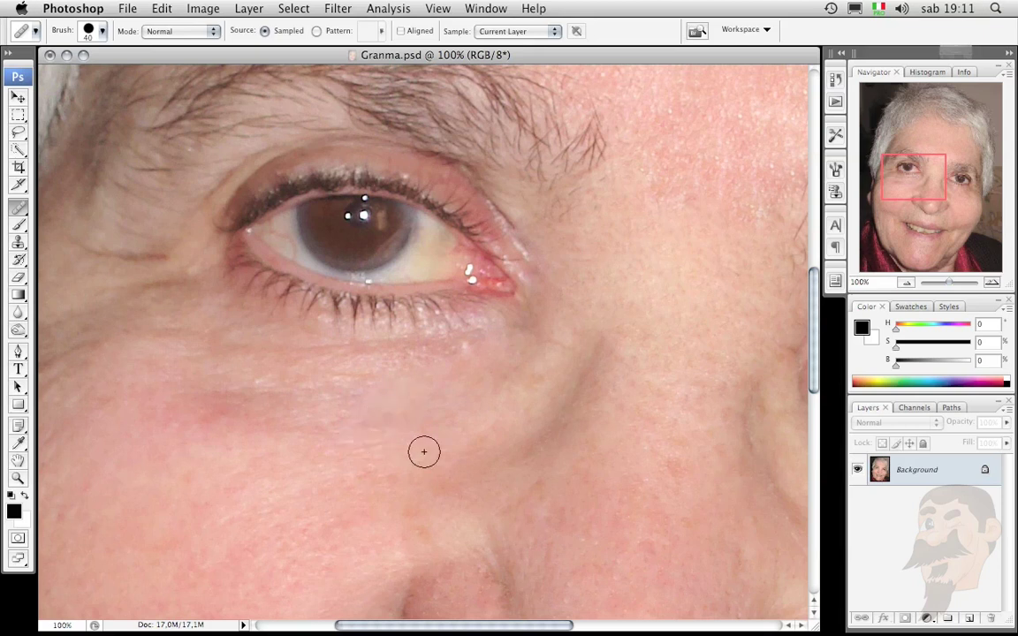
drag(495, 384, 528, 355)
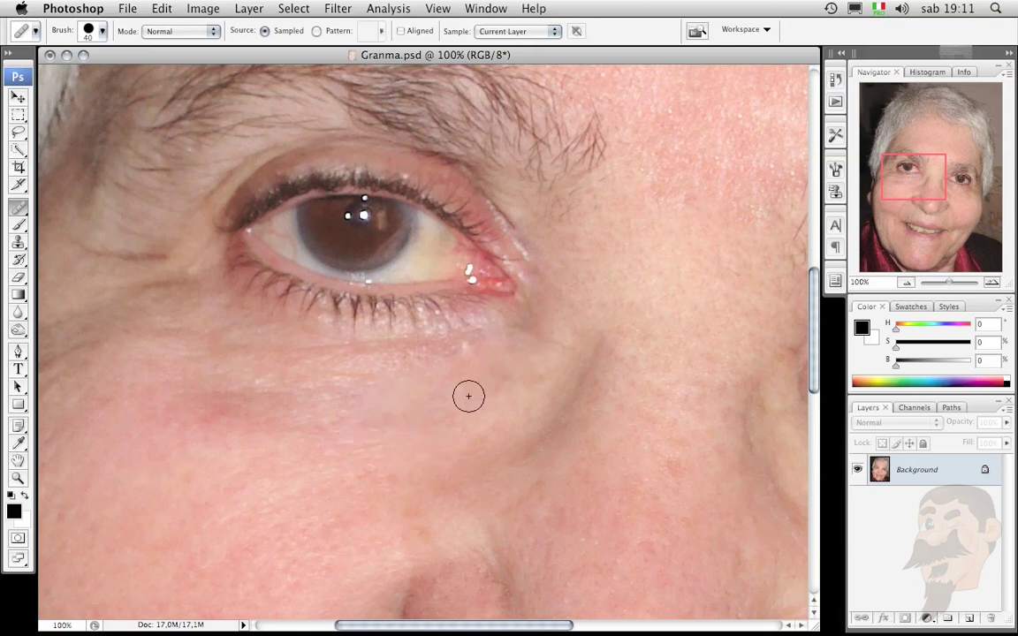
key(super+minus)
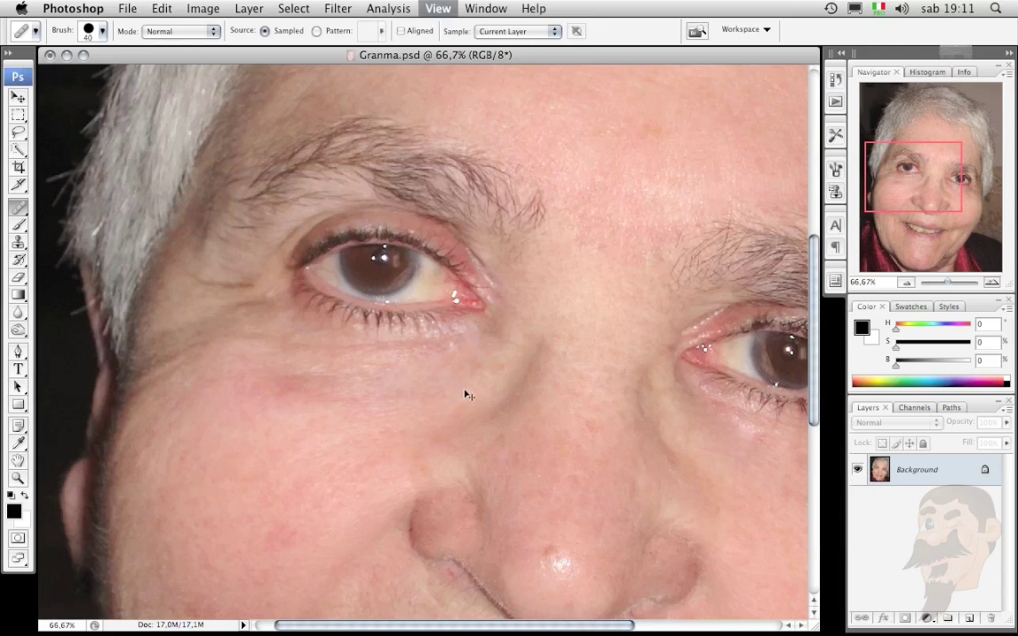
- Zoom to 100% on the left eye and heal the wrinkles between its outer corner and upper lid
key(super+minus)
key(super+minus)
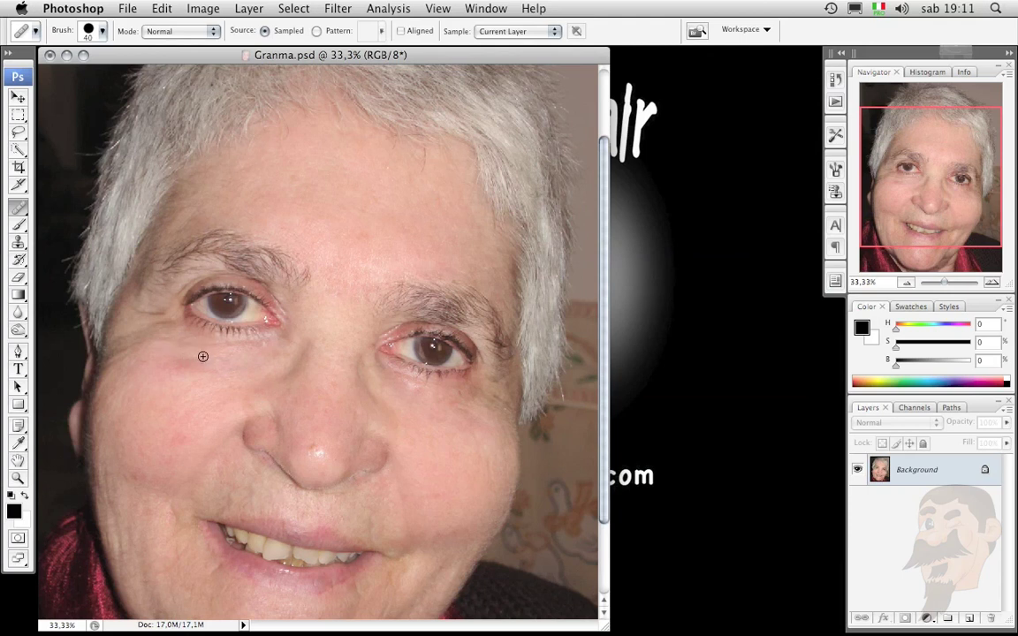
key(super+plus)
key(super+plus)
key(super+plus)
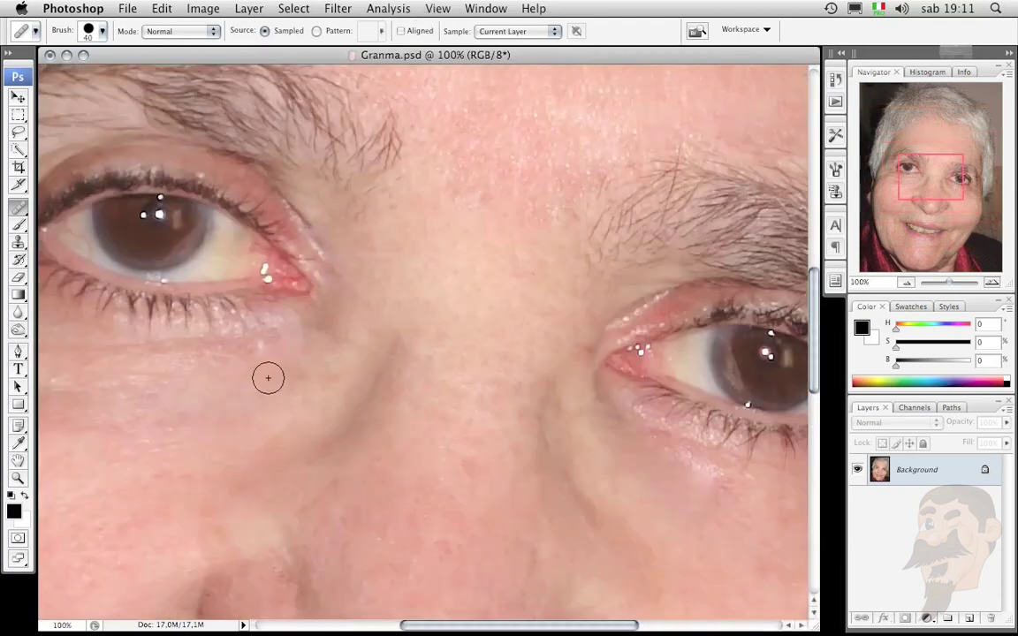
drag(192, 414, 555, 438)
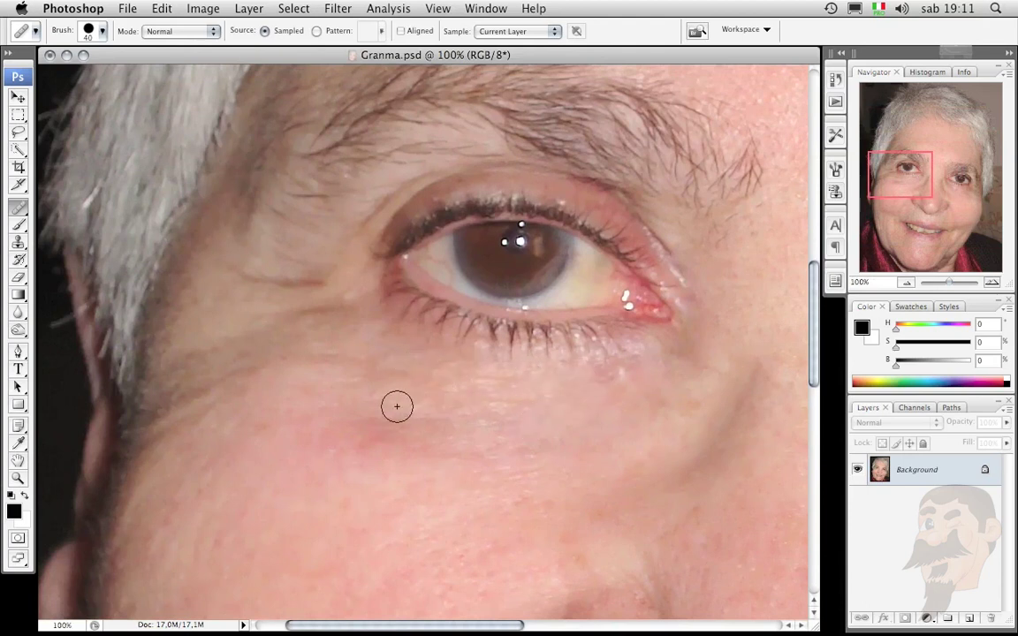
key(space)
click(310, 283)
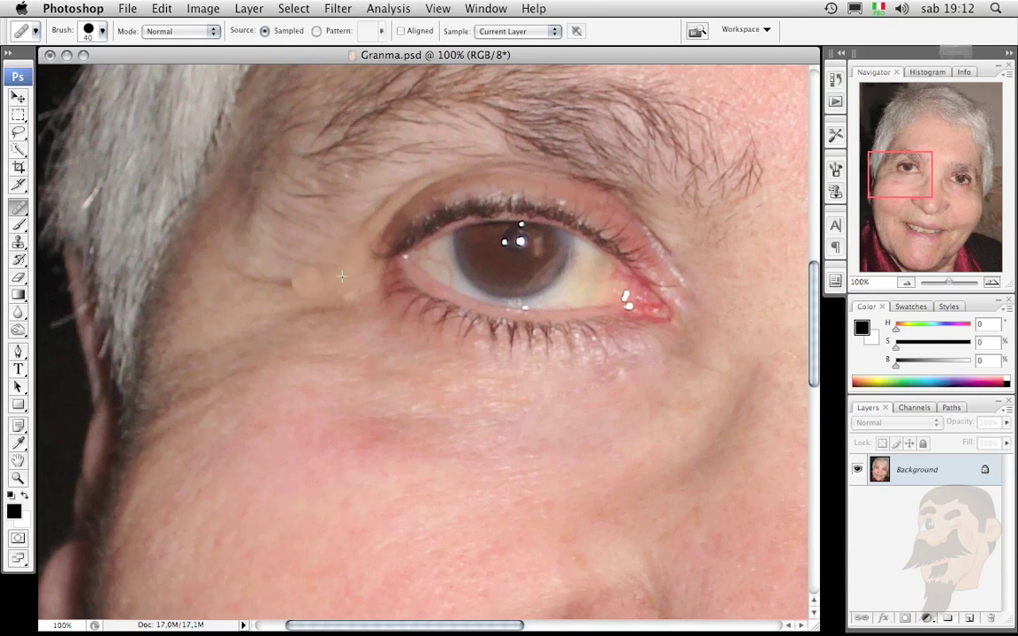
drag(350, 234, 408, 183)
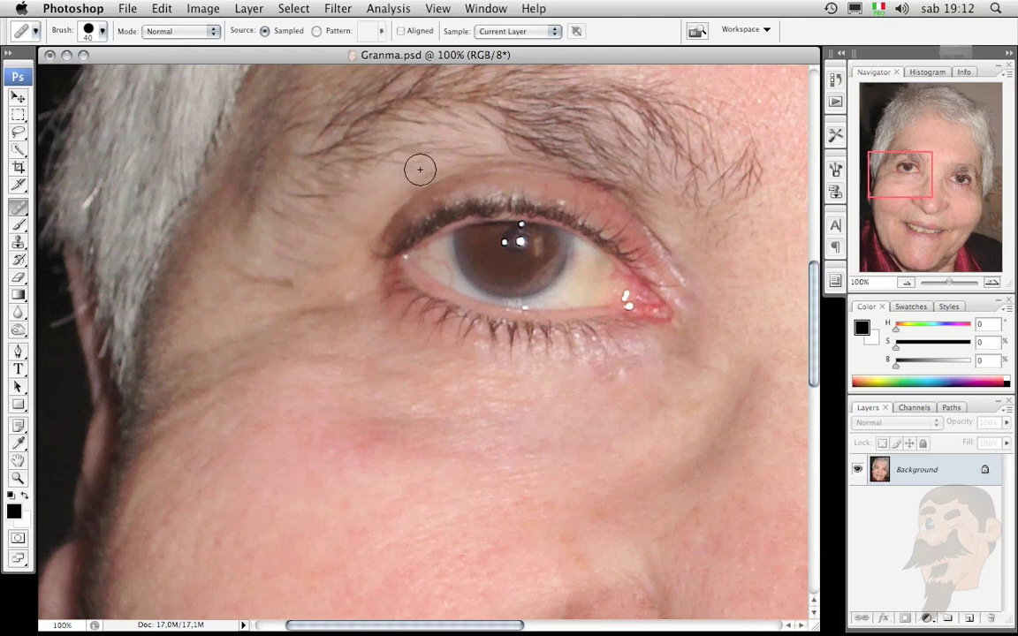
key(super+alt+z)
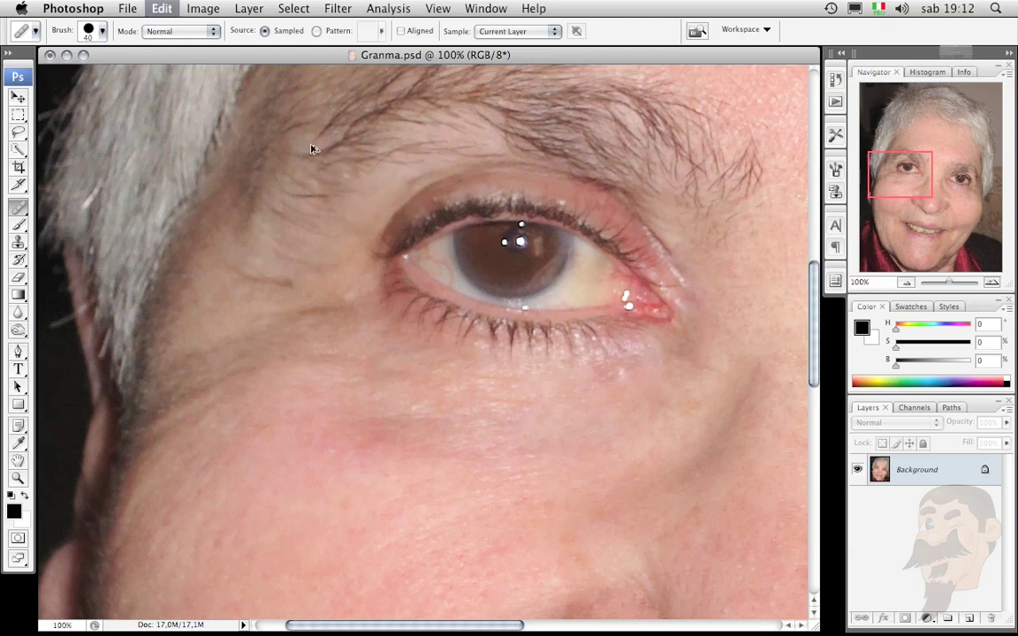
key(super+alt+z)
key(super+alt+z)
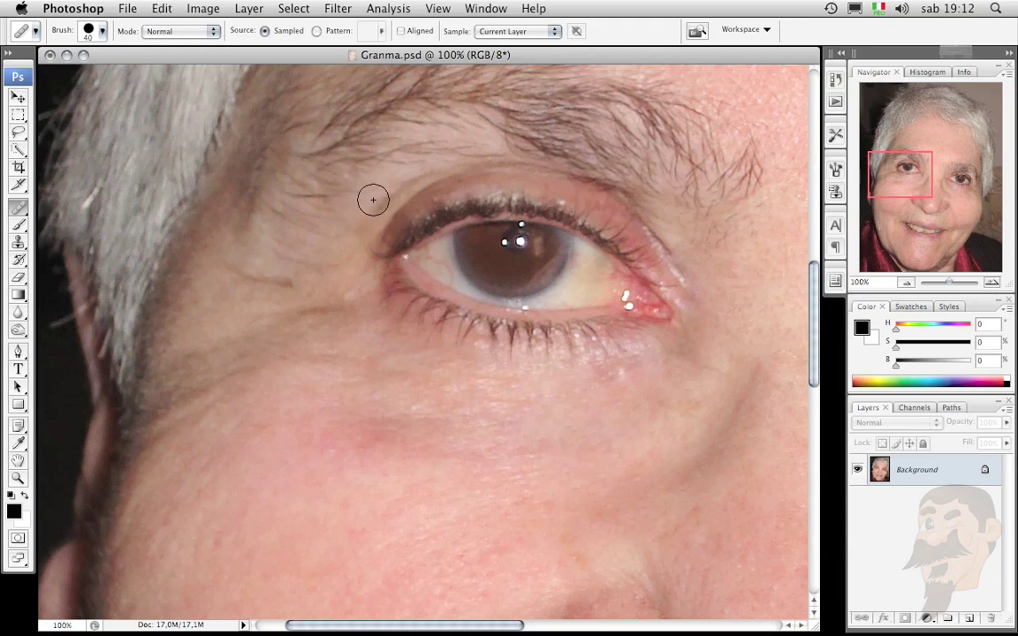
drag(373, 204, 353, 222)
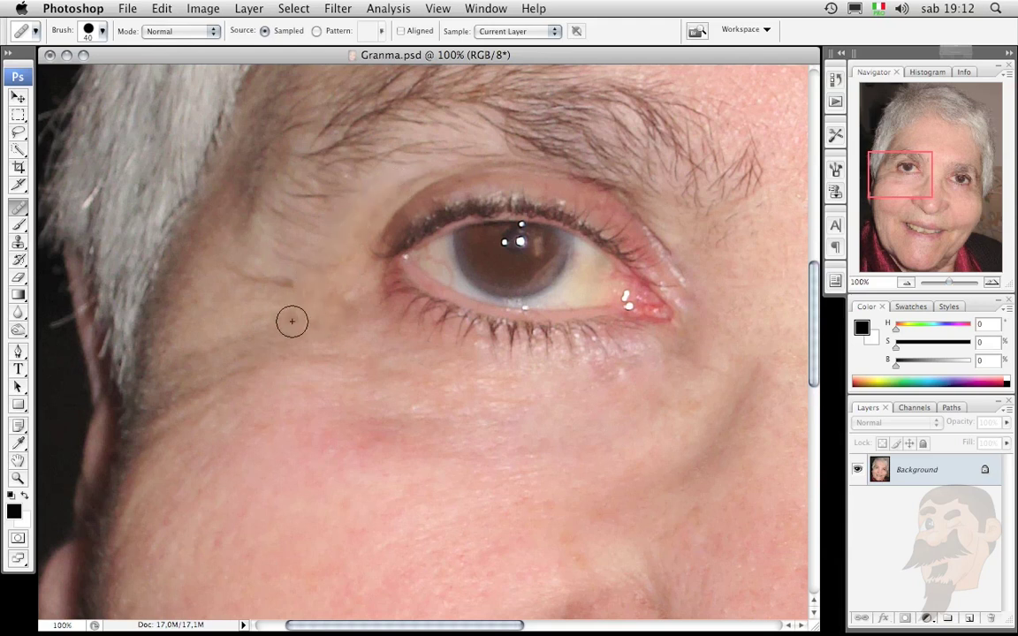
- Soften the crow's-feet and upper cheek below the eye, then zoom out to 33.3%
mouse_move(282, 332)
mouse_down()
mouse_move(284, 350)
mouse_move(248, 379)
mouse_move(176, 407)
mouse_move(168, 371)
mouse_up()
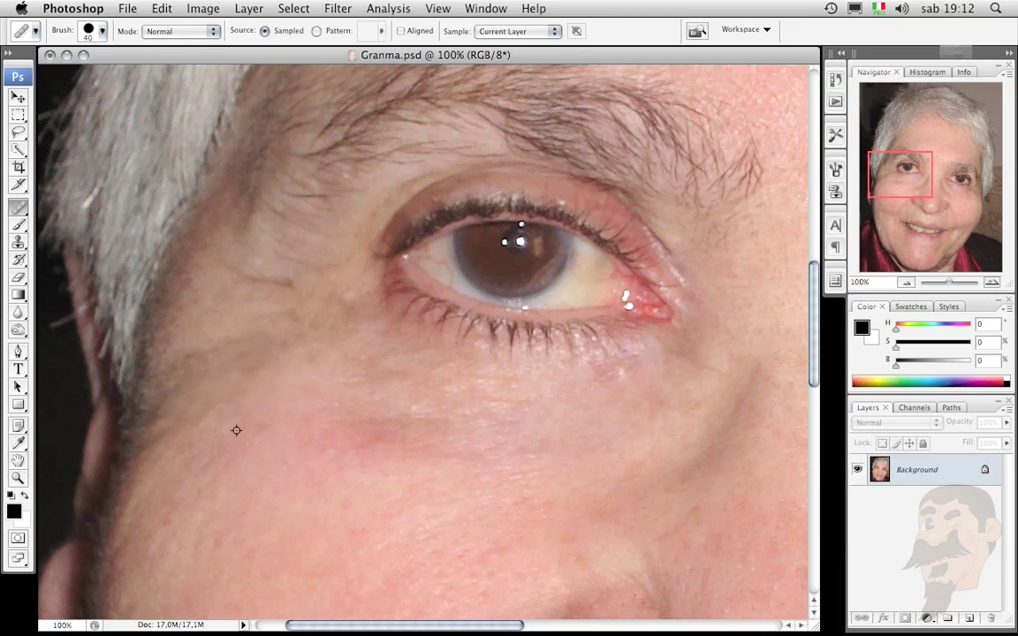
alt+click(217, 391)
drag(223, 398, 163, 433)
key(super+minus)
key(super+minus)
key(super+minus)
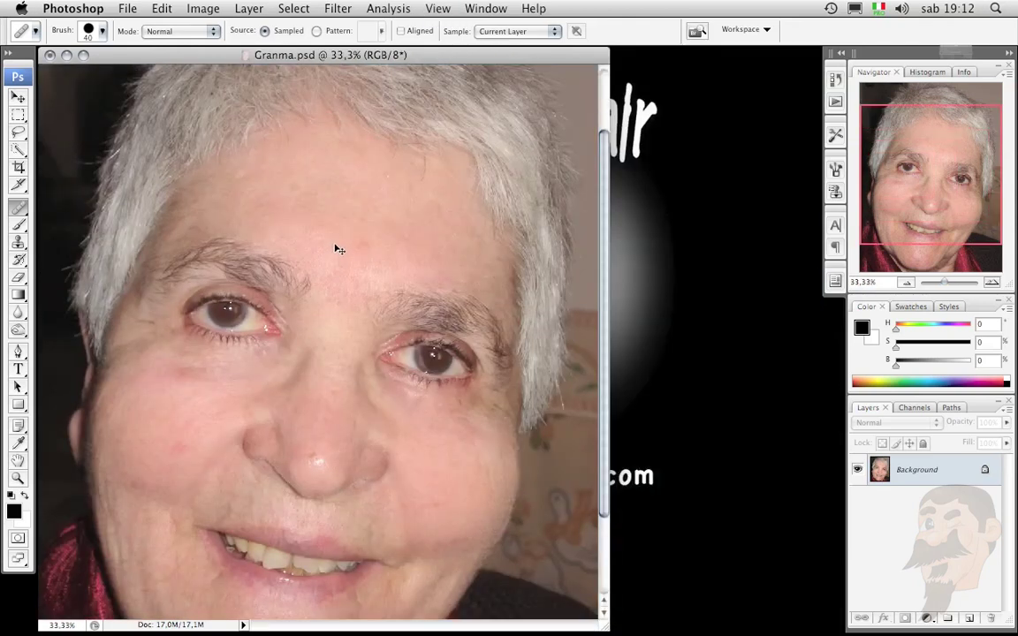
key(super+minus)
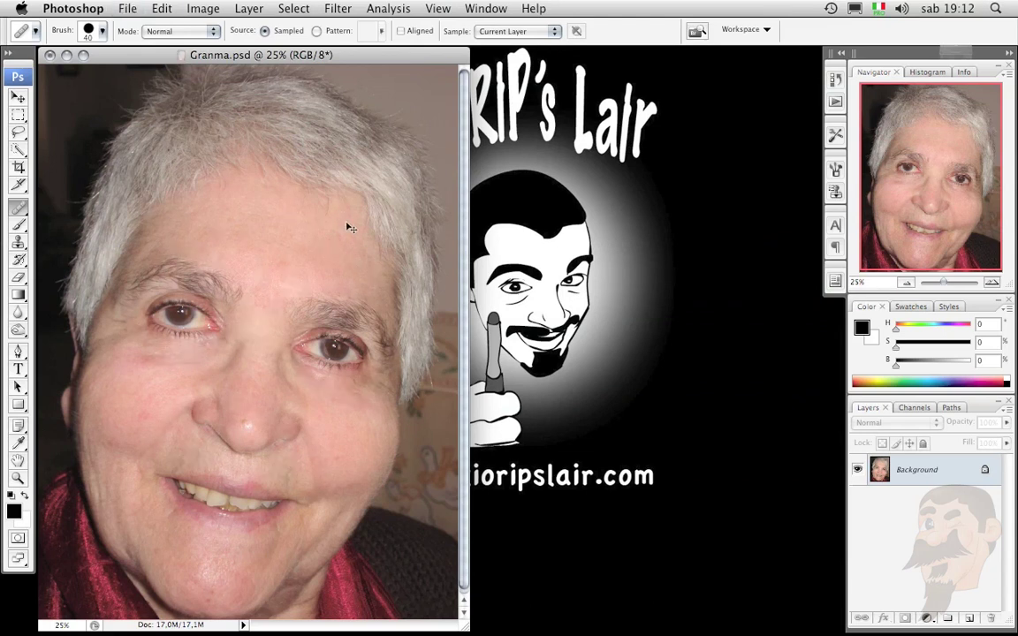
- Undo and redo to compare the eye retouching with the original, then zoom back in
key(ctrl+z)
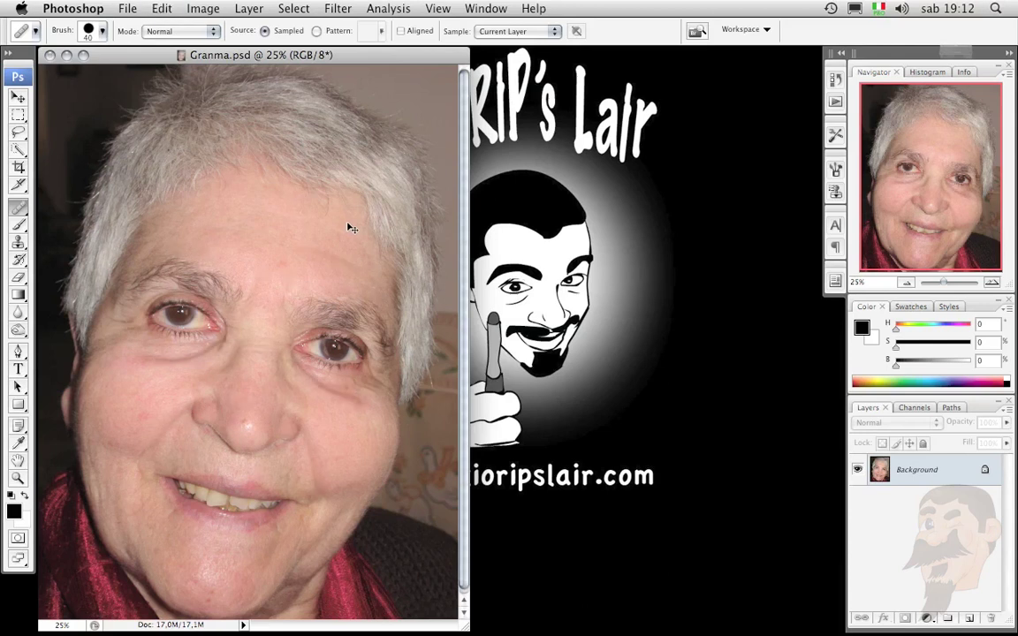
key(ctrl+z)
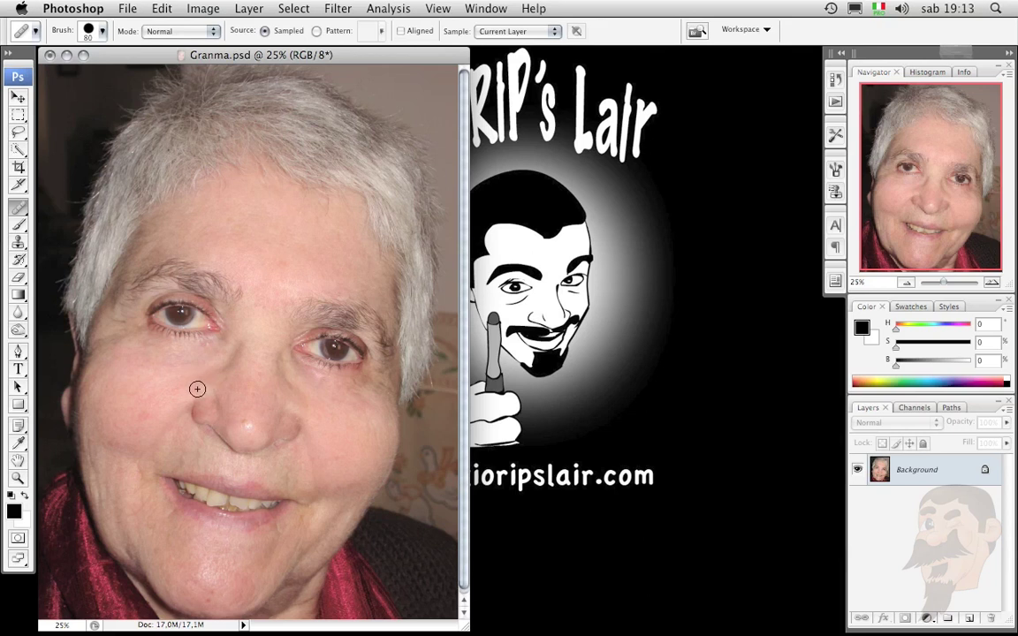
key(super+plus)
key(super+plus)
key(super+plus)
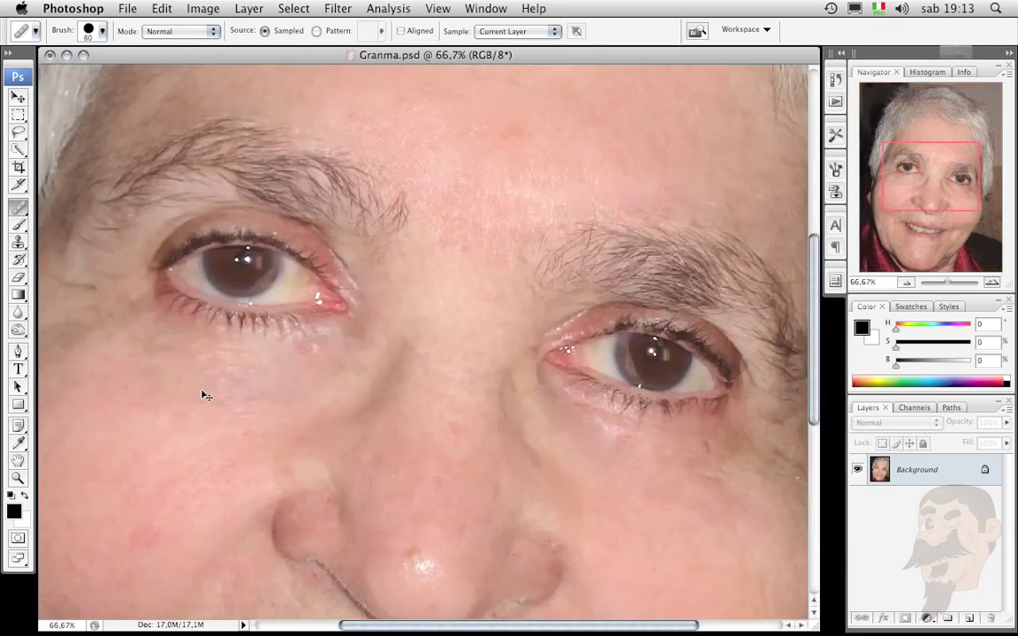
key(super+plus)
drag(405, 505, 410, 355)
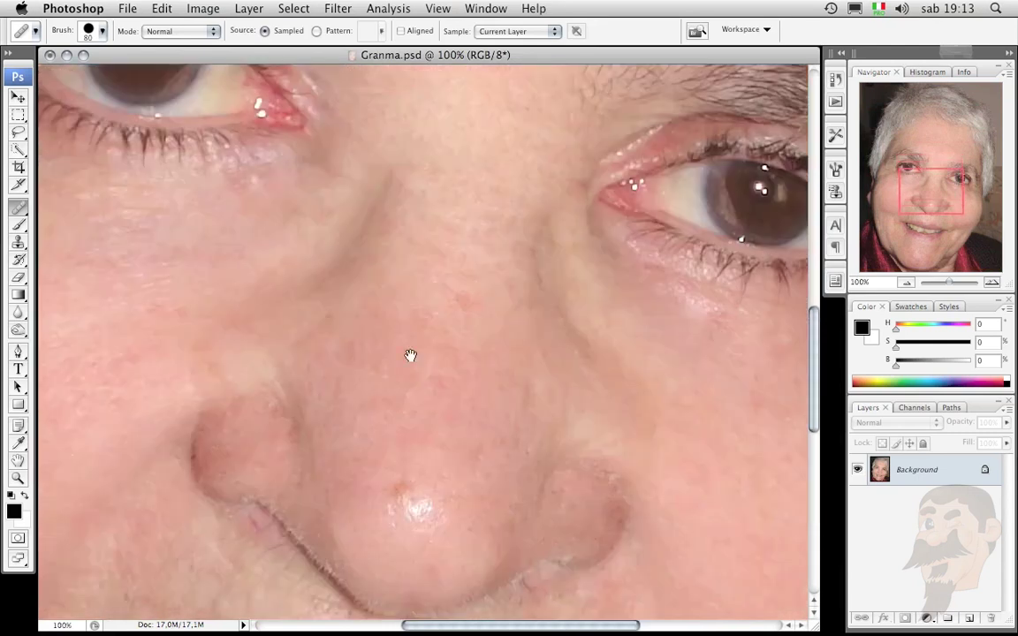
scroll(390, 308, down, 5)
scroll(391, 478, down, 5)
scroll(386, 432, down, 1)
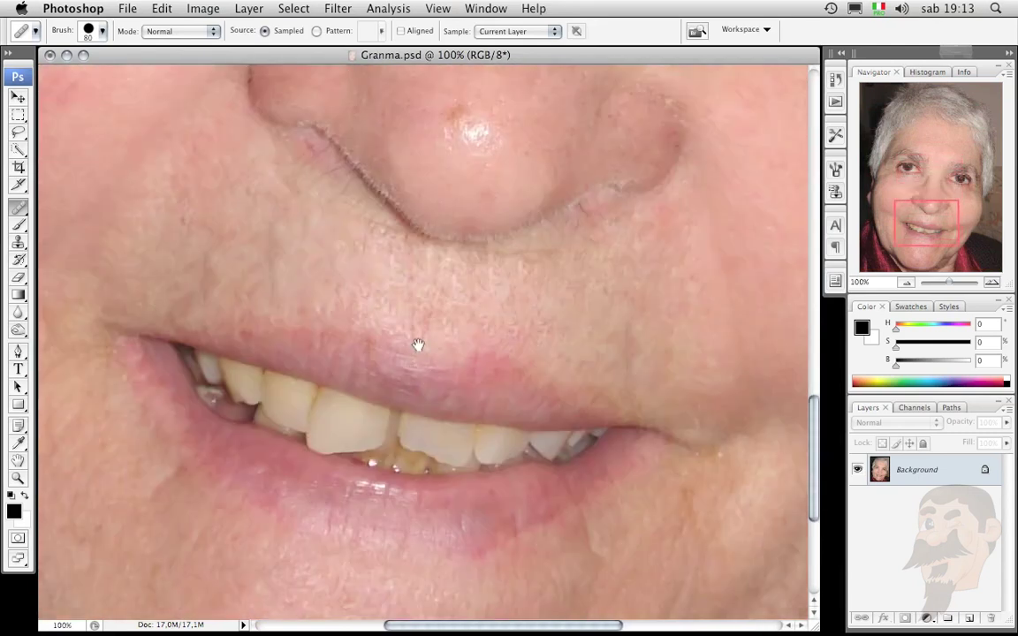
scroll(428, 313, down, 1)
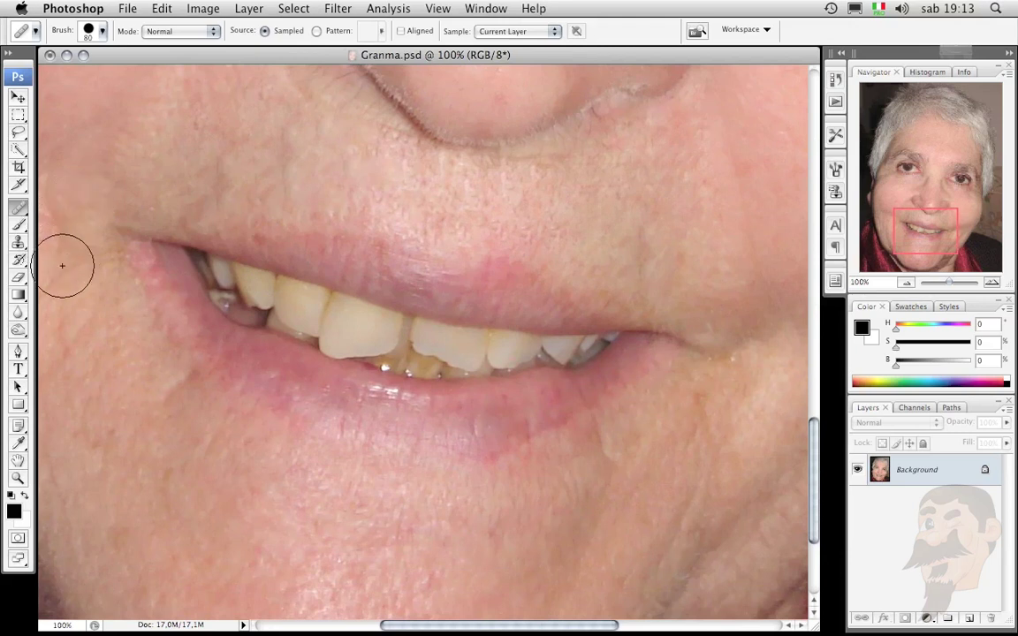
click(20, 332)
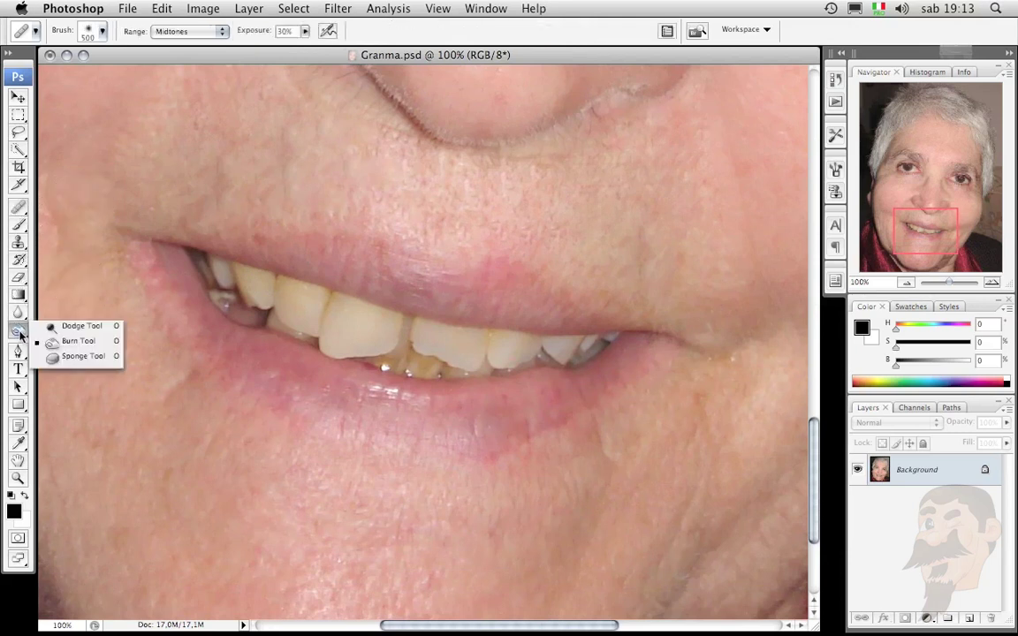
click(71, 340)
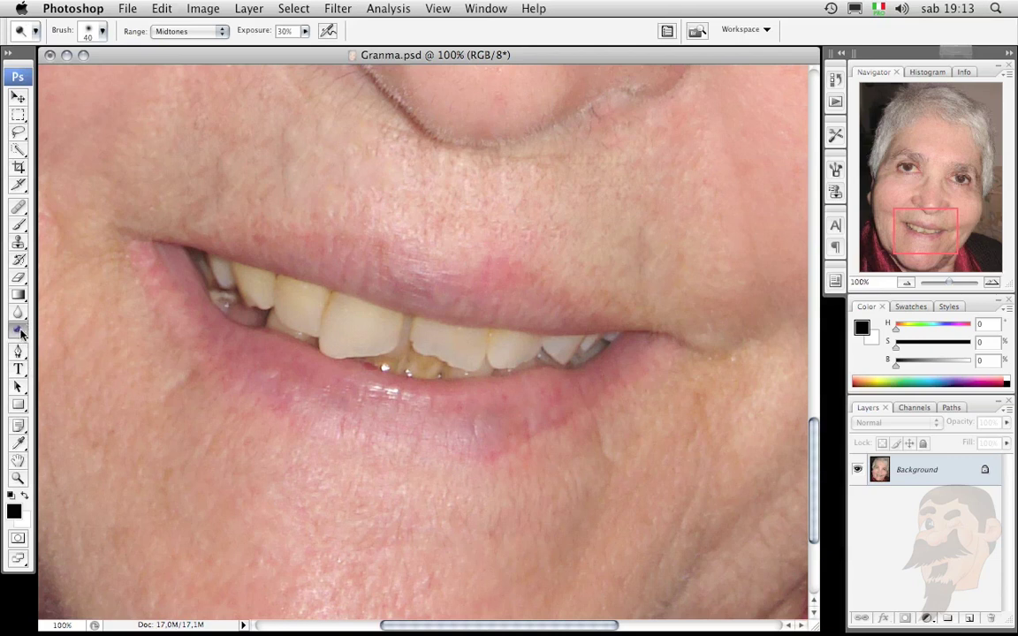
click(35, 32)
click(201, 57)
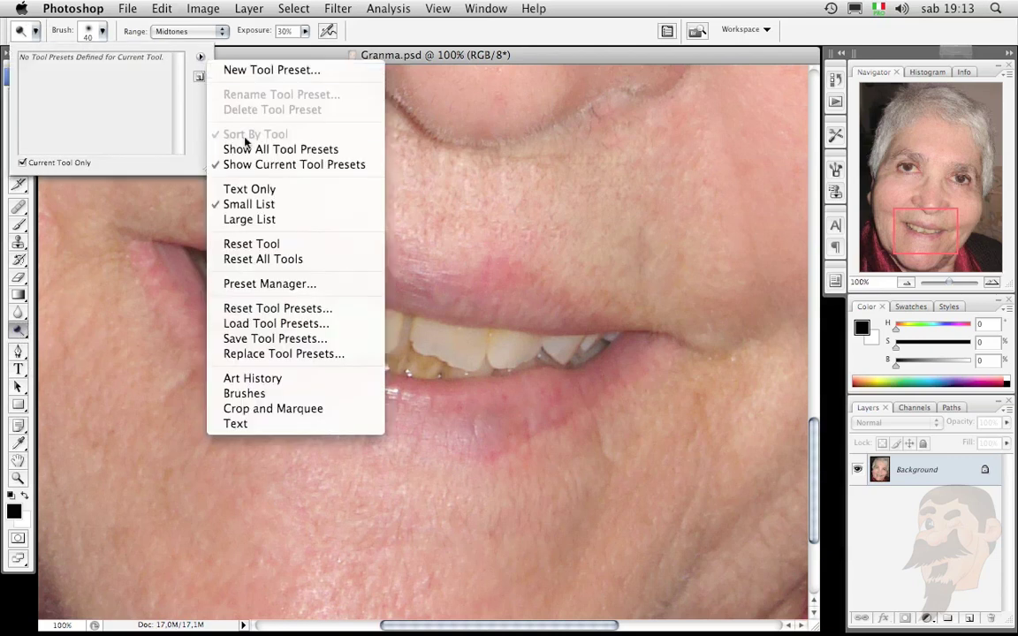
click(246, 248)
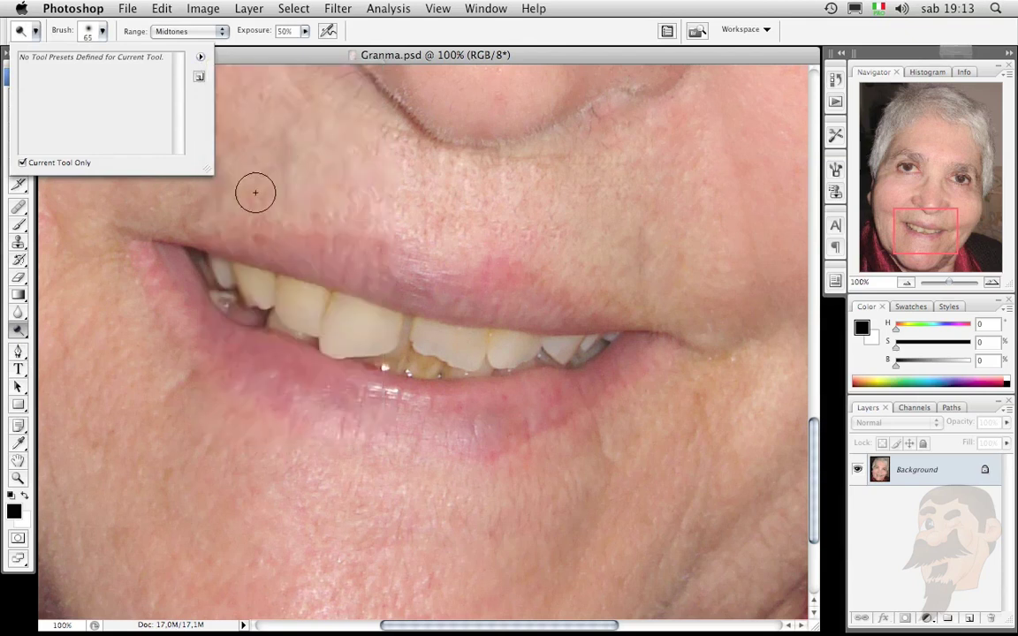
click(37, 33)
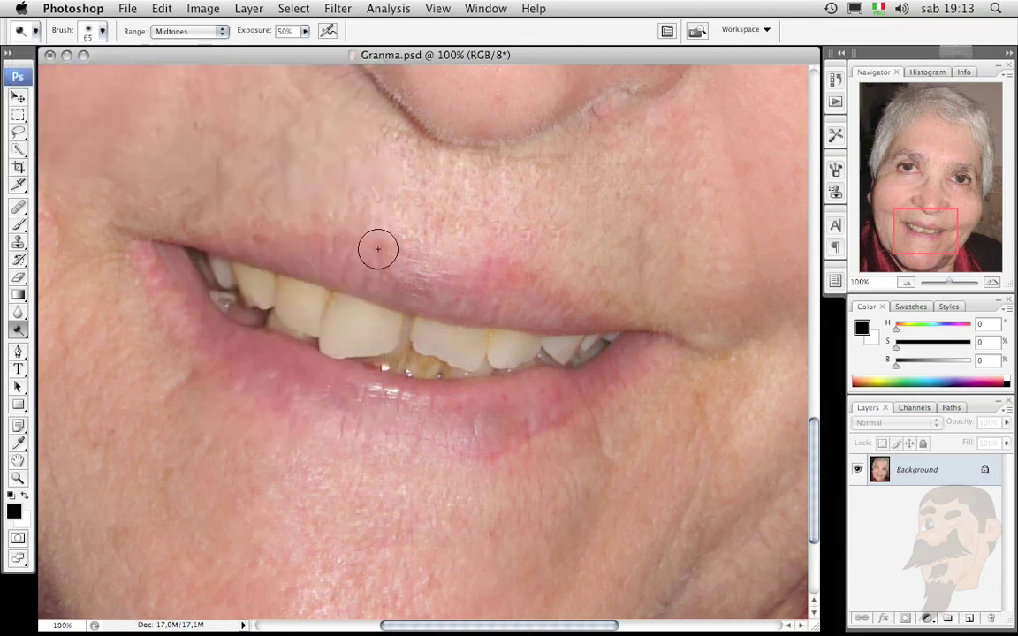
click(102, 32)
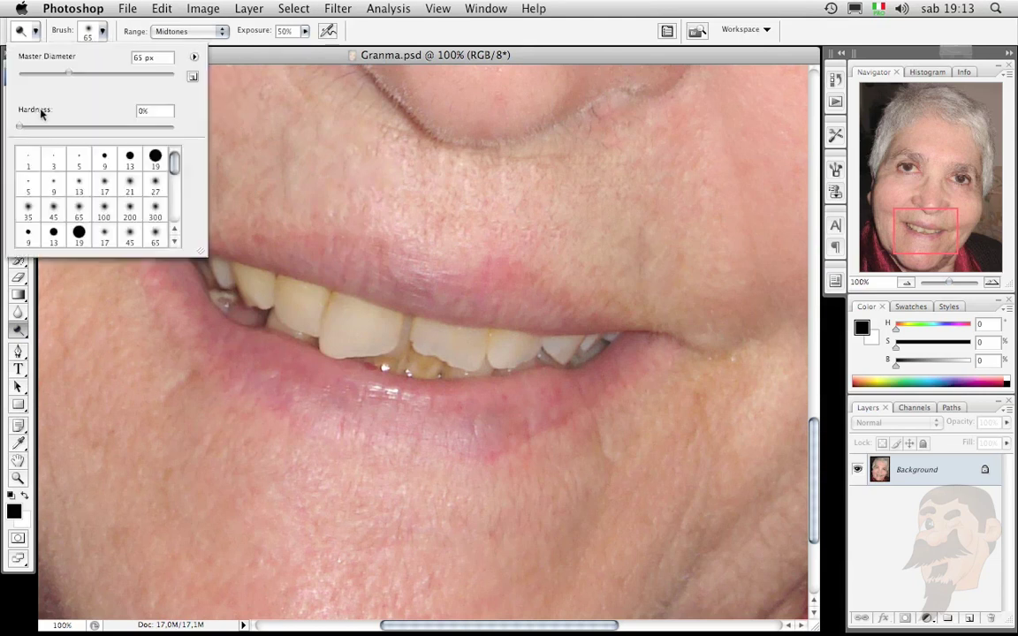
click(131, 31)
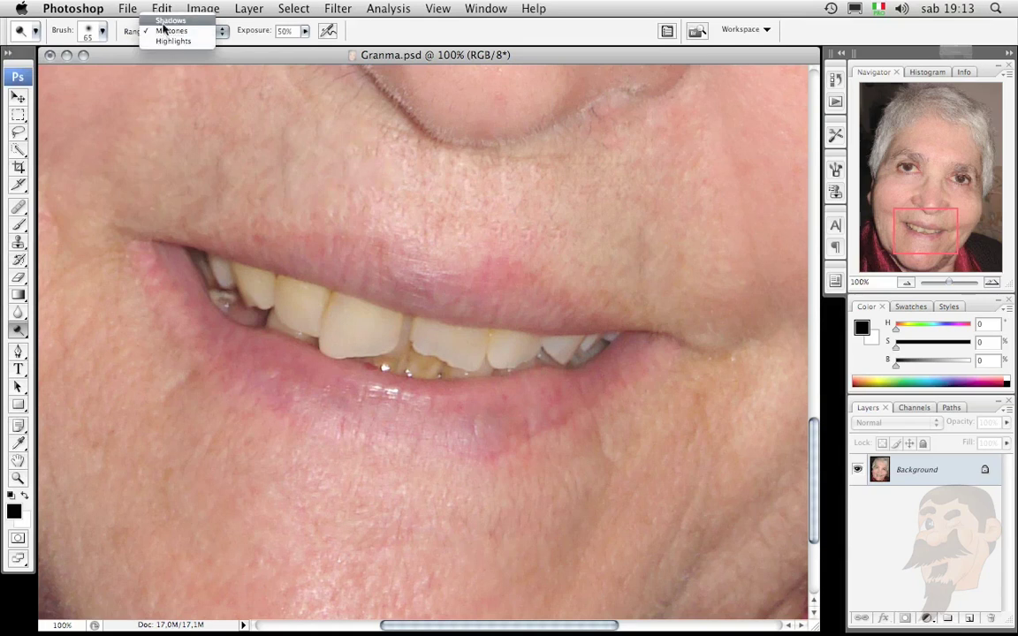
click(170, 31)
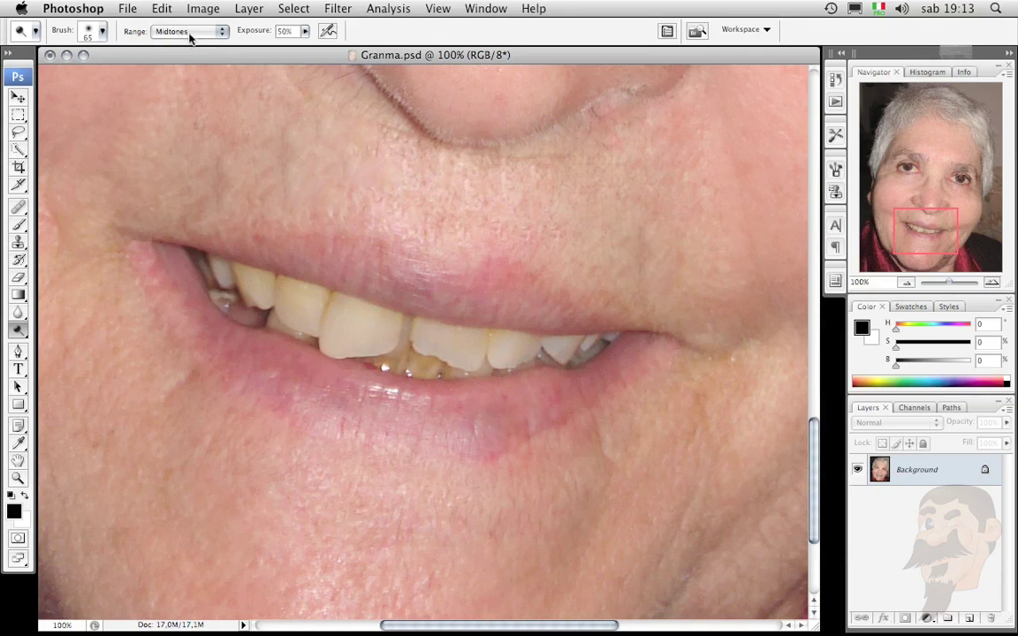
click(185, 34)
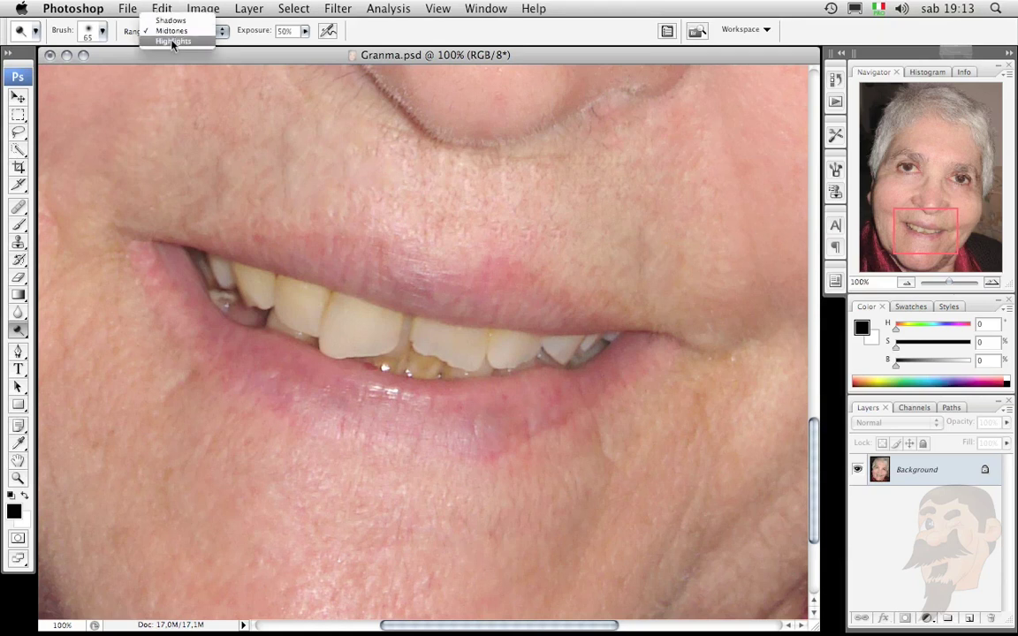
click(172, 41)
click(171, 31)
click(170, 20)
click(148, 32)
click(170, 31)
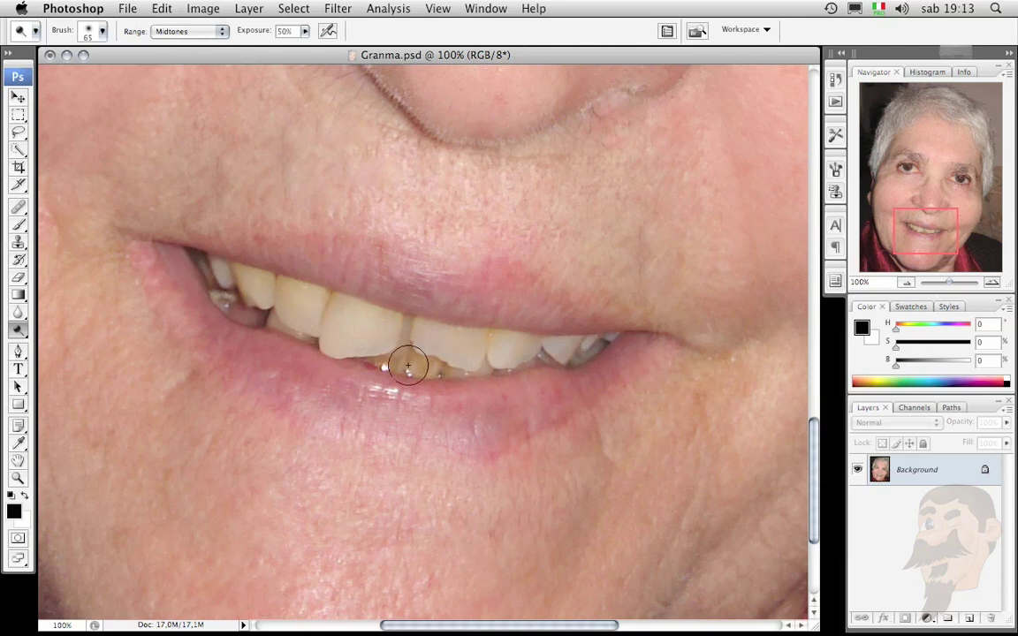
- Dodge the dark left mouth corner, then whiten the upper teeth using the Highlights range
mouse_move(208, 273)
mouse_down()
mouse_move(211, 266)
mouse_move(211, 278)
mouse_move(250, 302)
mouse_move(243, 311)
mouse_move(254, 302)
mouse_move(250, 316)
mouse_up()
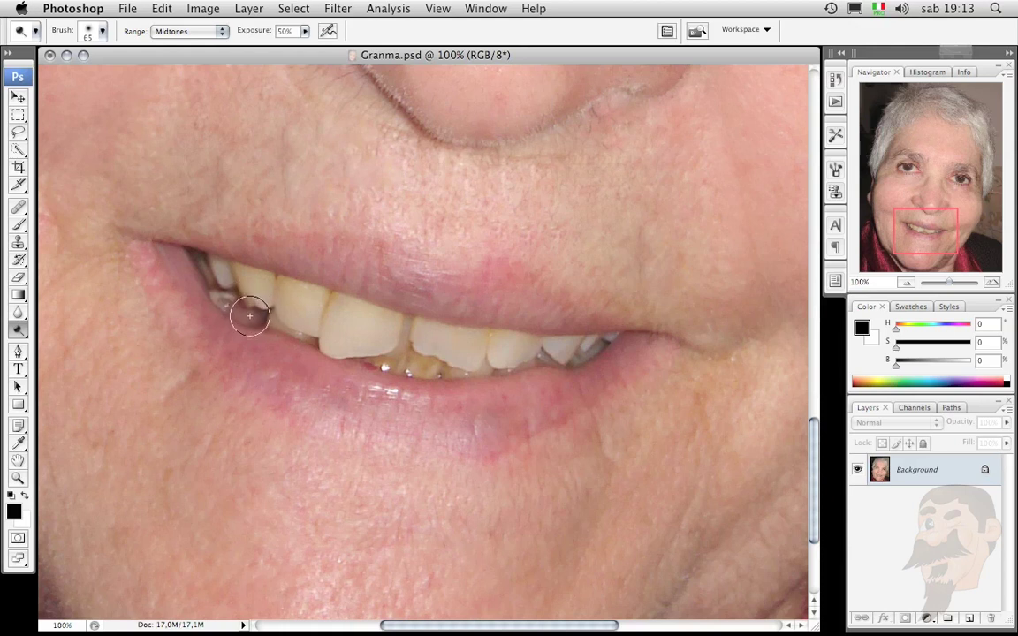
click(201, 31)
click(196, 42)
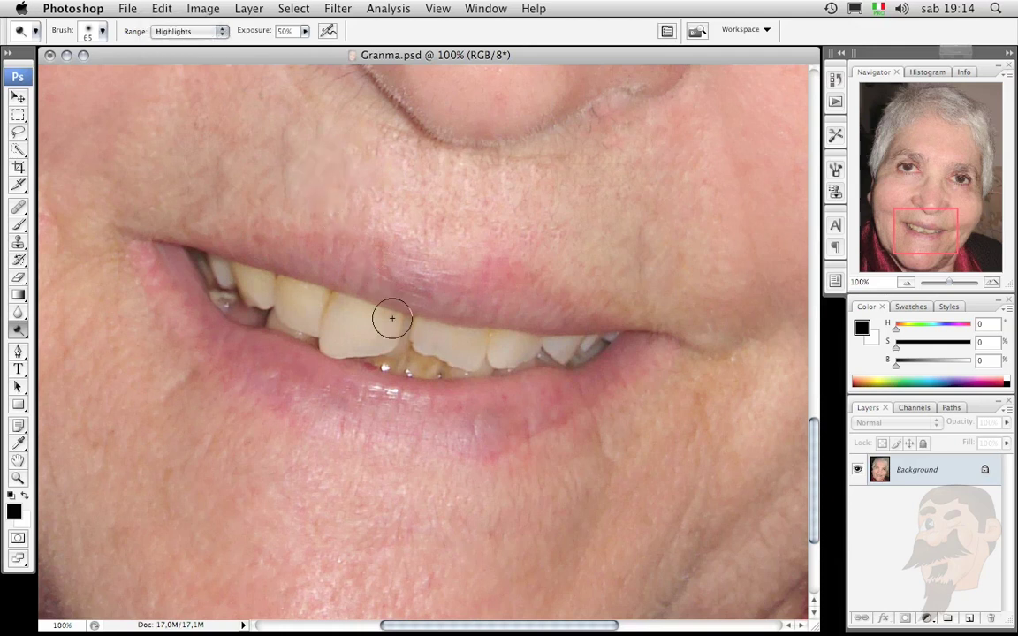
mouse_move(242, 285)
mouse_down()
mouse_move(391, 336)
mouse_move(567, 351)
mouse_up()
drag(336, 318, 356, 330)
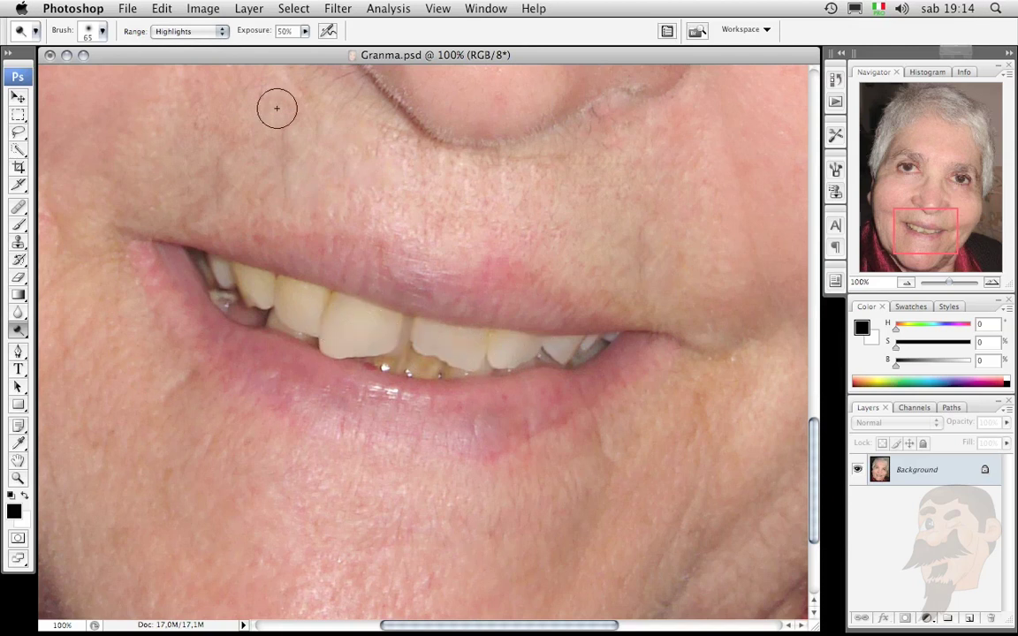
- Lighten the front teeth in the Midtones range, then lower dodge exposure to about 12%
click(196, 33)
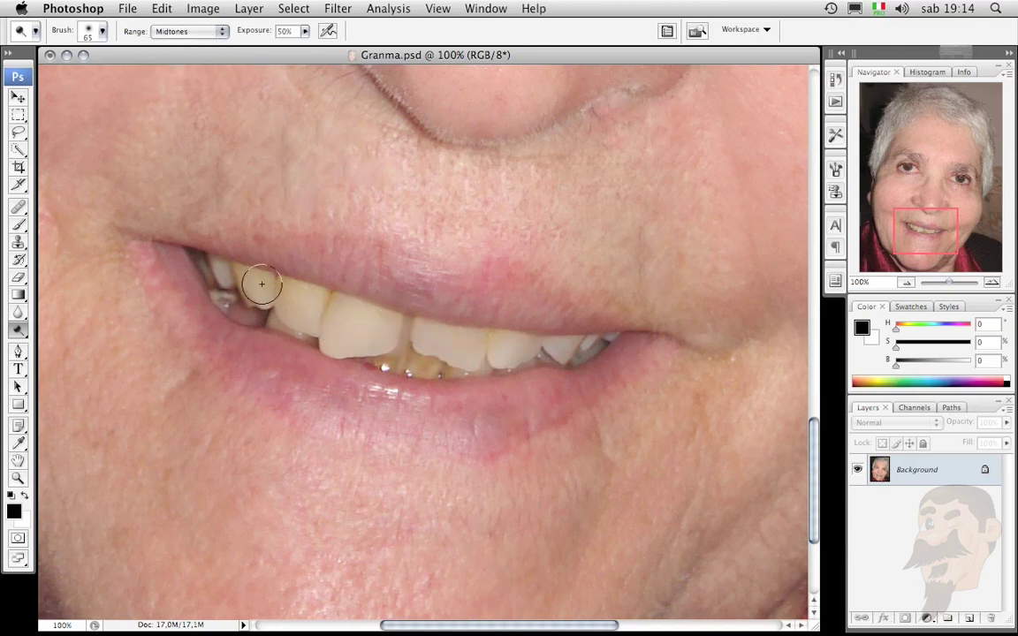
mouse_move(301, 312)
mouse_down()
mouse_move(391, 336)
mouse_move(395, 348)
mouse_up()
drag(336, 334, 354, 325)
drag(305, 31, 295, 37)
key(1)
- Set the Dodge tool's exposure to 30%
click(305, 33)
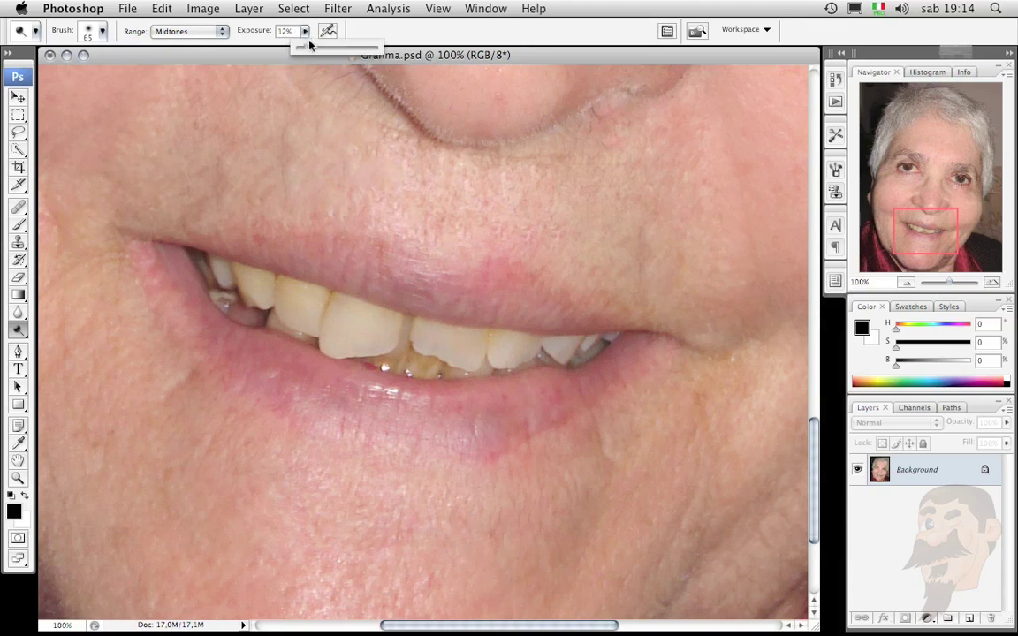
drag(312, 50, 317, 55)
drag(261, 32, 256, 32)
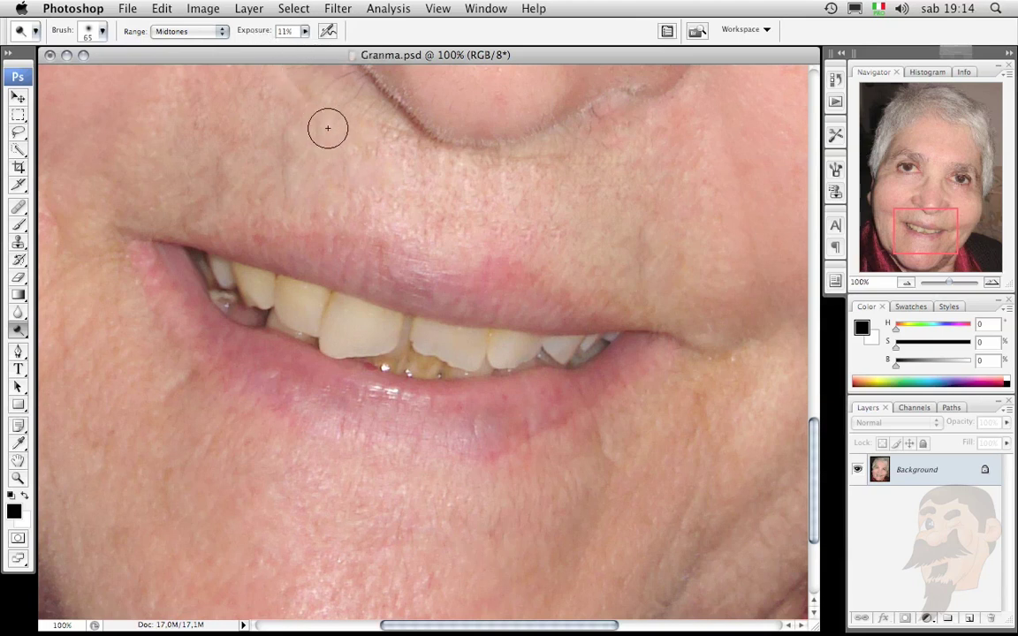
key(2)
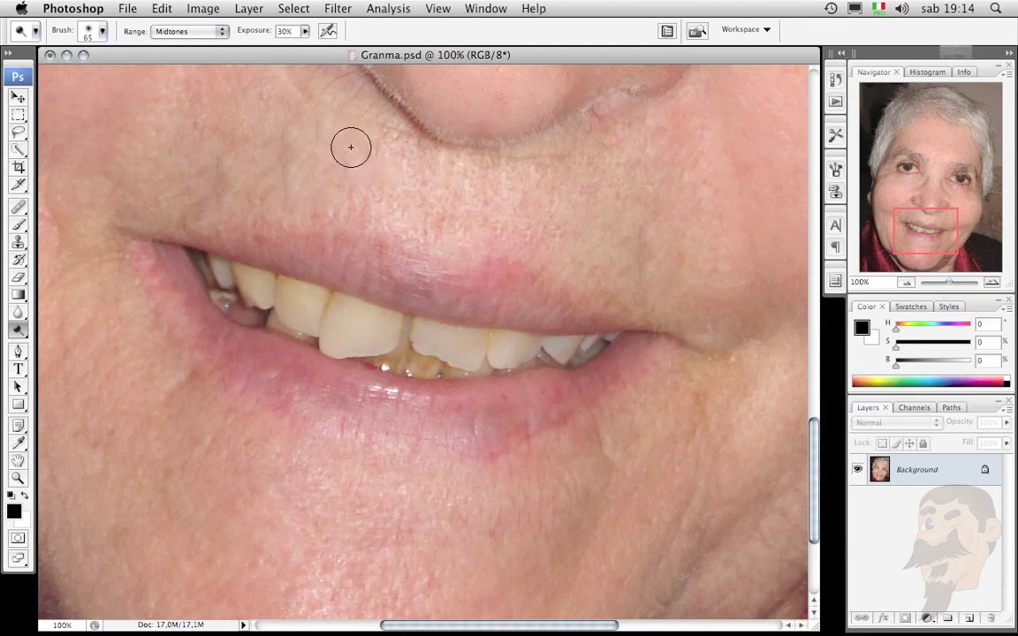
key(0)
key(5)
key(3)
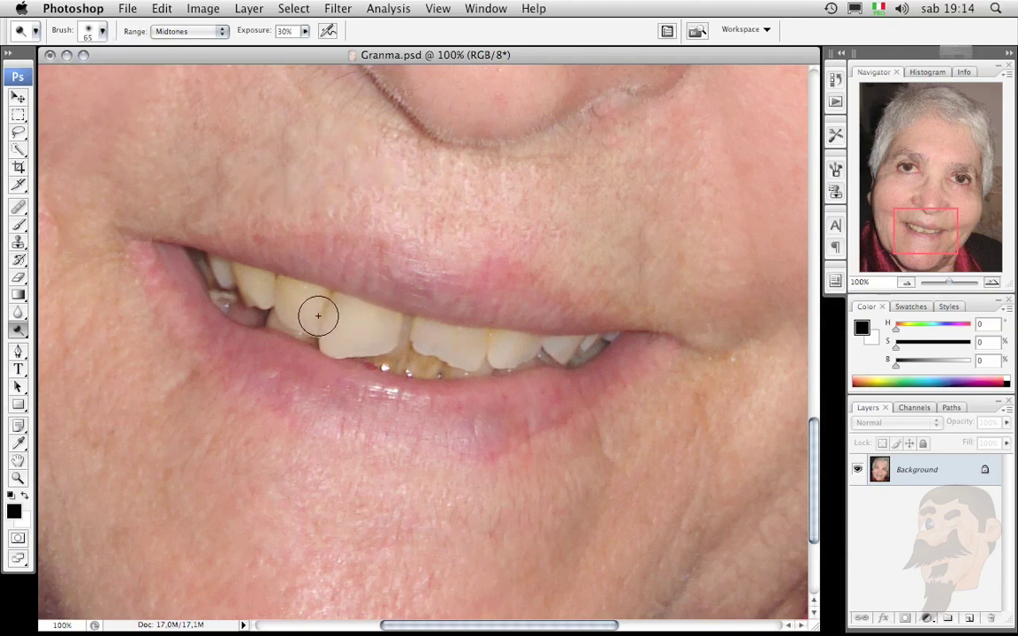
- Lighten the upper teeth and the gap between the front teeth
drag(338, 331, 249, 286)
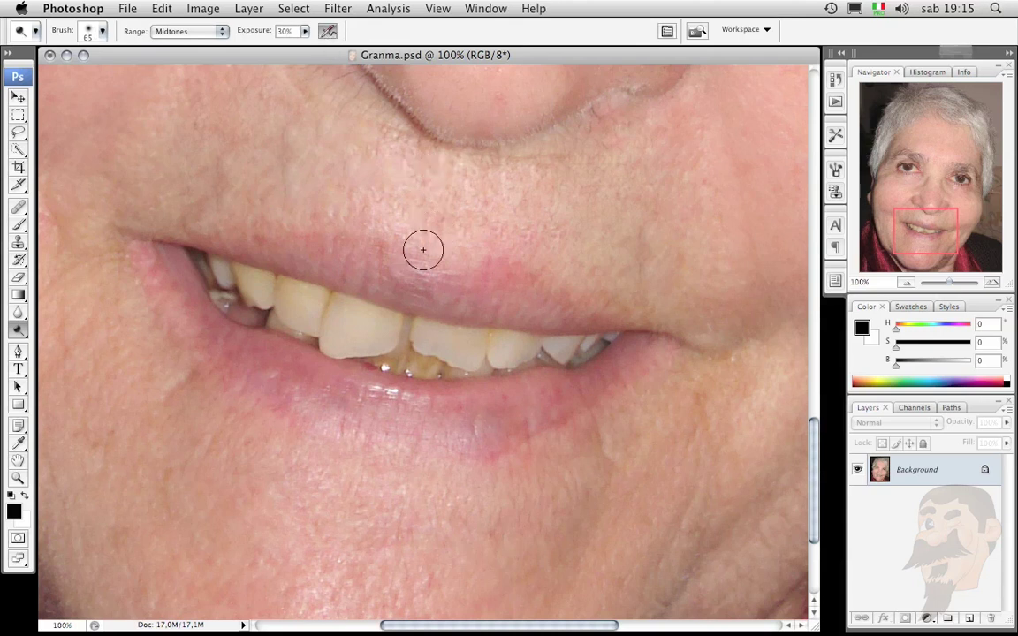
drag(393, 348, 403, 351)
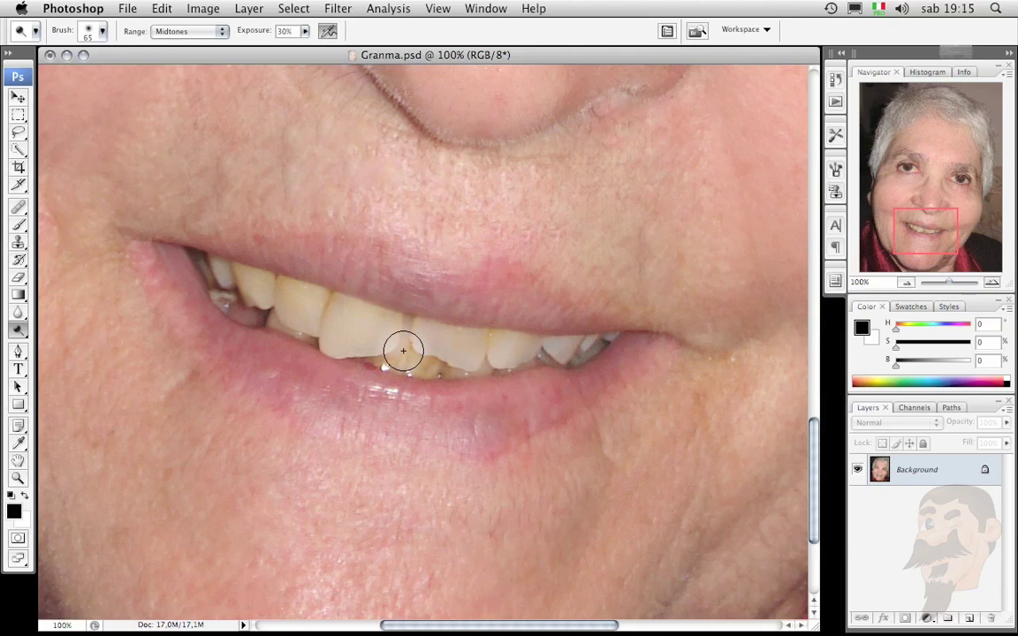
drag(403, 351, 410, 344)
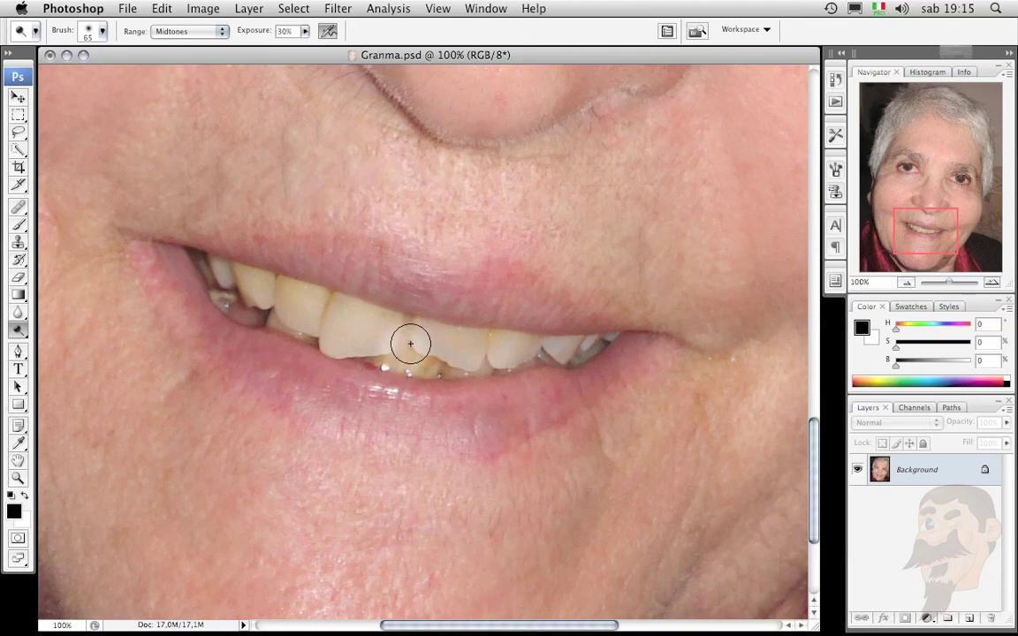
- With airbrush enabled, remove the dark front-tooth spot, then undo and redo to compare
click(328, 31)
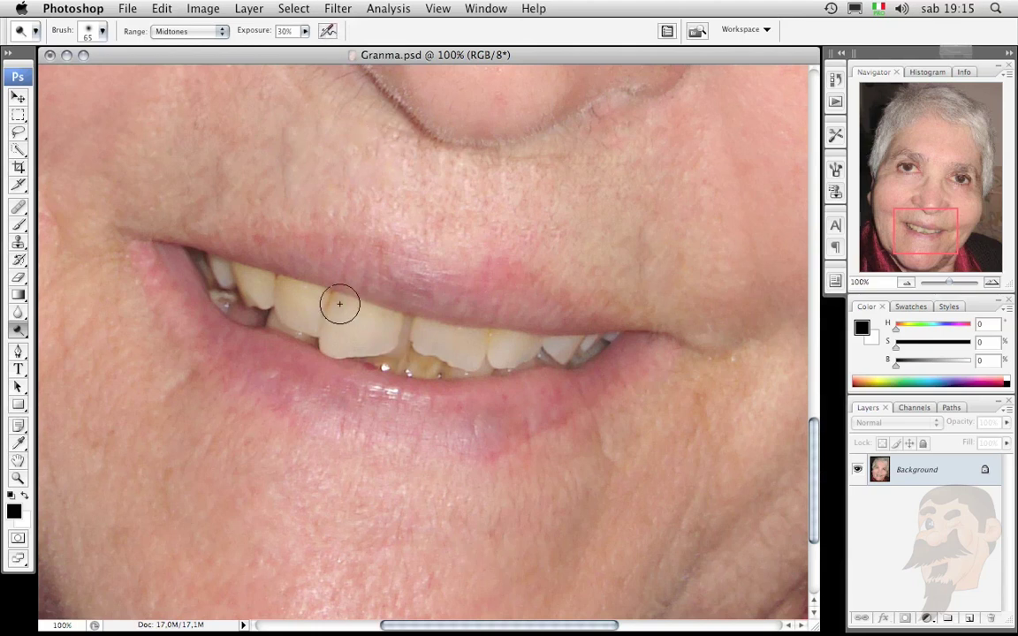
mouse_move(328, 309)
mouse_down()
mouse_move(380, 348)
mouse_move(383, 336)
mouse_move(332, 307)
mouse_move(249, 284)
mouse_up()
mouse_move(255, 283)
mouse_down()
mouse_move(229, 284)
mouse_move(208, 252)
mouse_move(244, 274)
mouse_move(246, 302)
mouse_move(246, 275)
mouse_move(275, 282)
mouse_move(286, 318)
mouse_move(318, 294)
mouse_move(329, 299)
mouse_move(331, 345)
mouse_move(341, 298)
mouse_move(342, 331)
mouse_move(382, 346)
mouse_move(401, 325)
mouse_move(382, 359)
mouse_move(414, 355)
mouse_move(423, 359)
mouse_move(413, 369)
mouse_move(426, 341)
mouse_move(414, 326)
mouse_move(453, 342)
mouse_move(488, 334)
mouse_move(545, 345)
mouse_up()
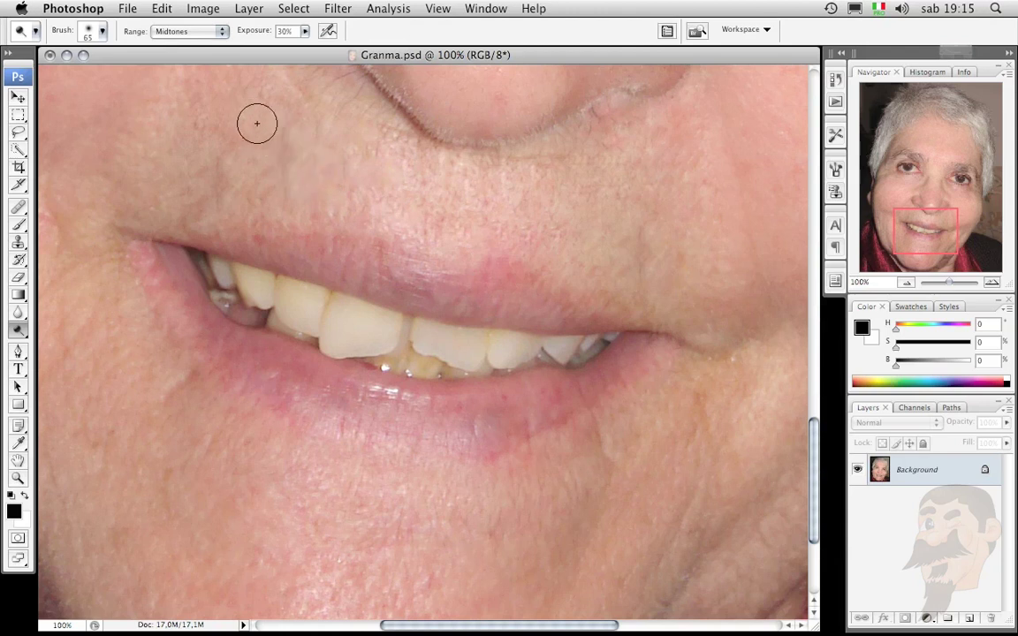
key(ctrl+z)
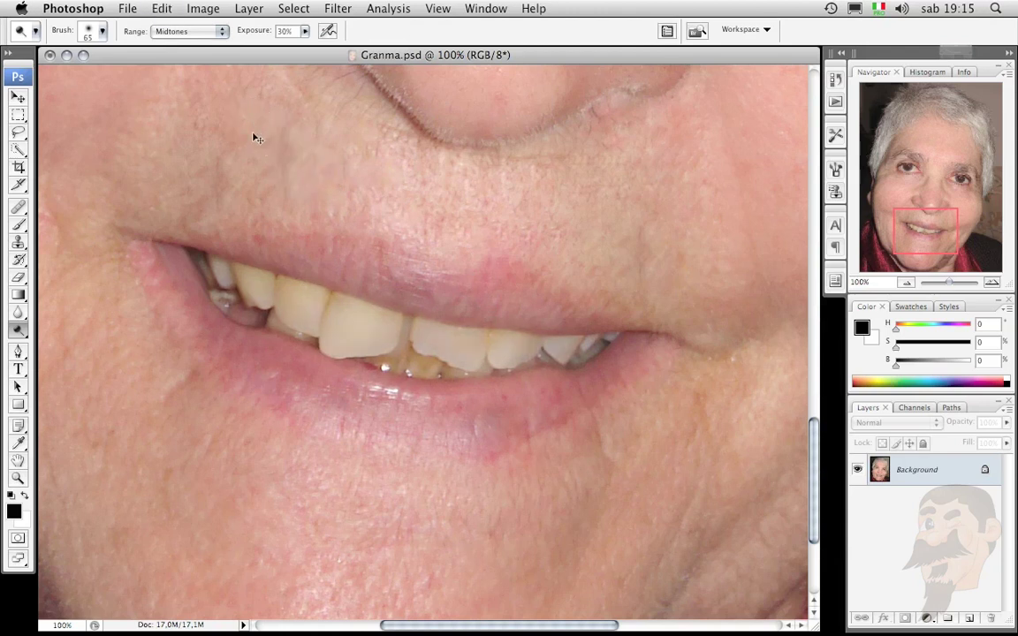
key(ctrl+z)
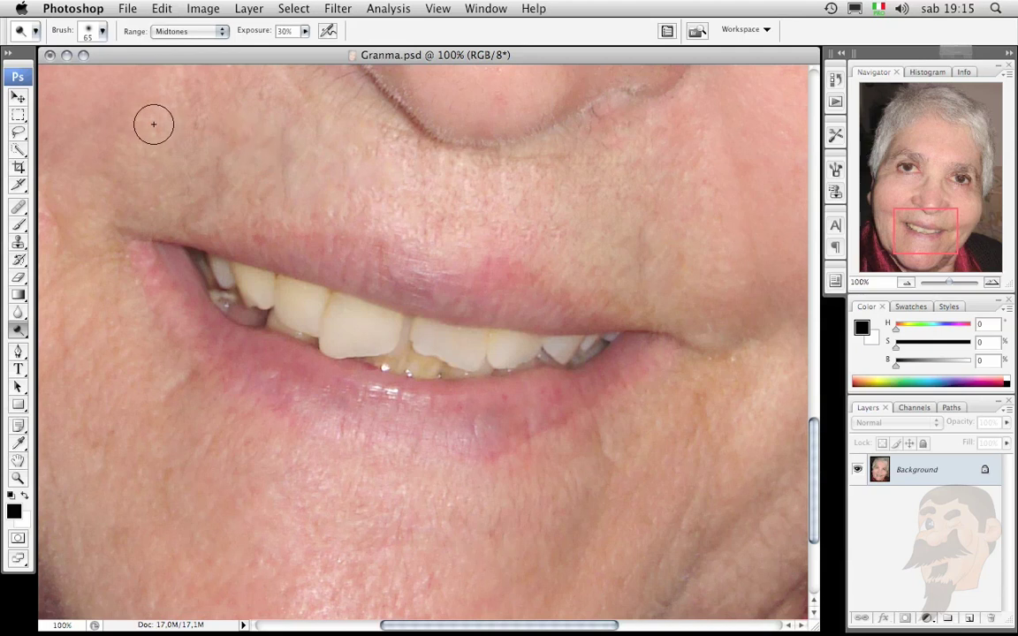
- Switch to the Sponge Tool and reset it to default settings
click(20, 333)
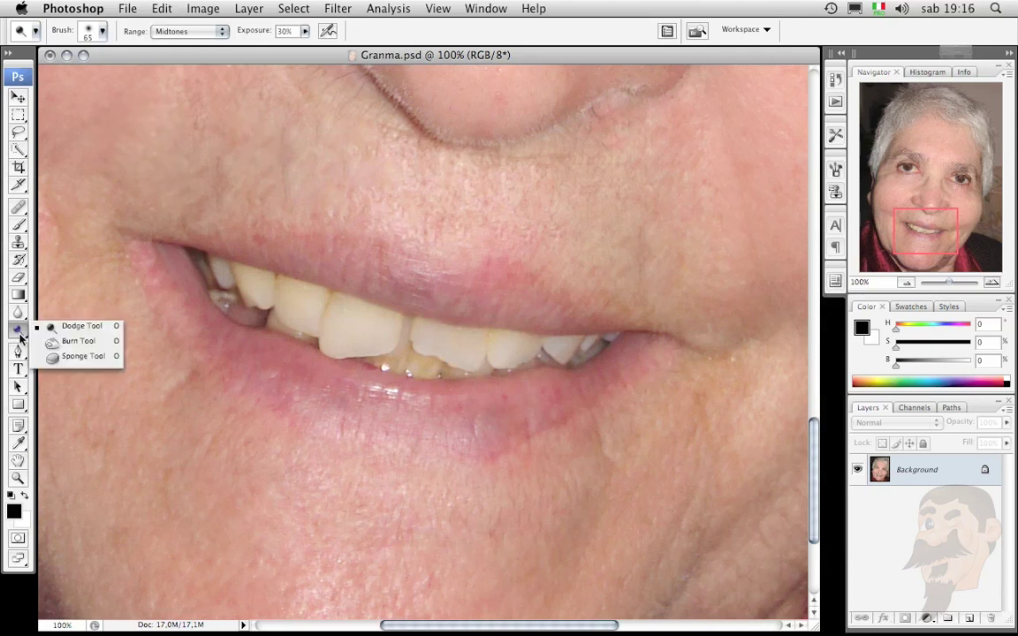
click(58, 356)
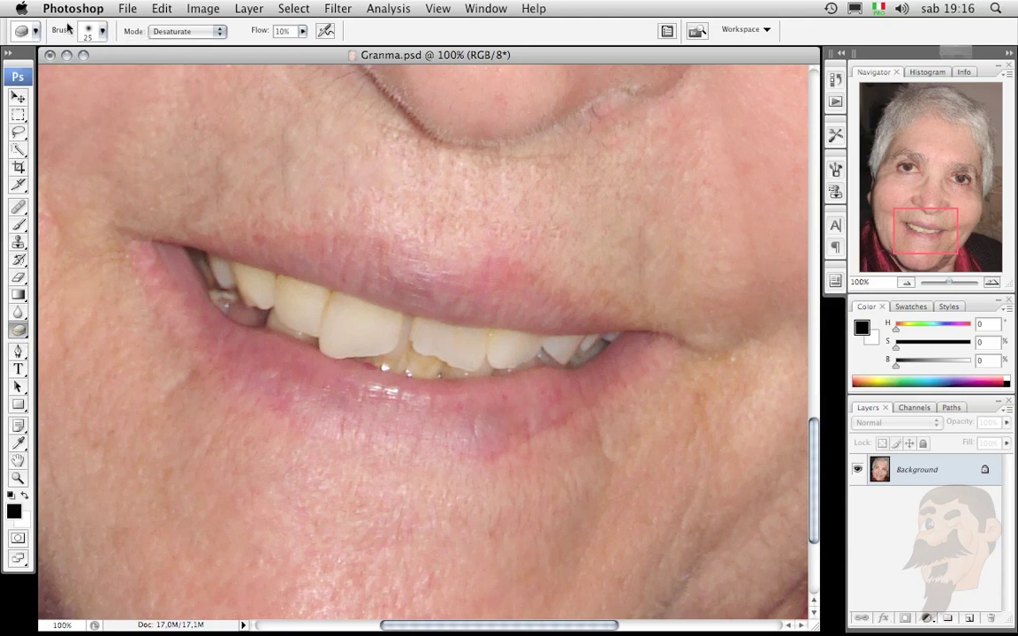
click(36, 32)
click(202, 58)
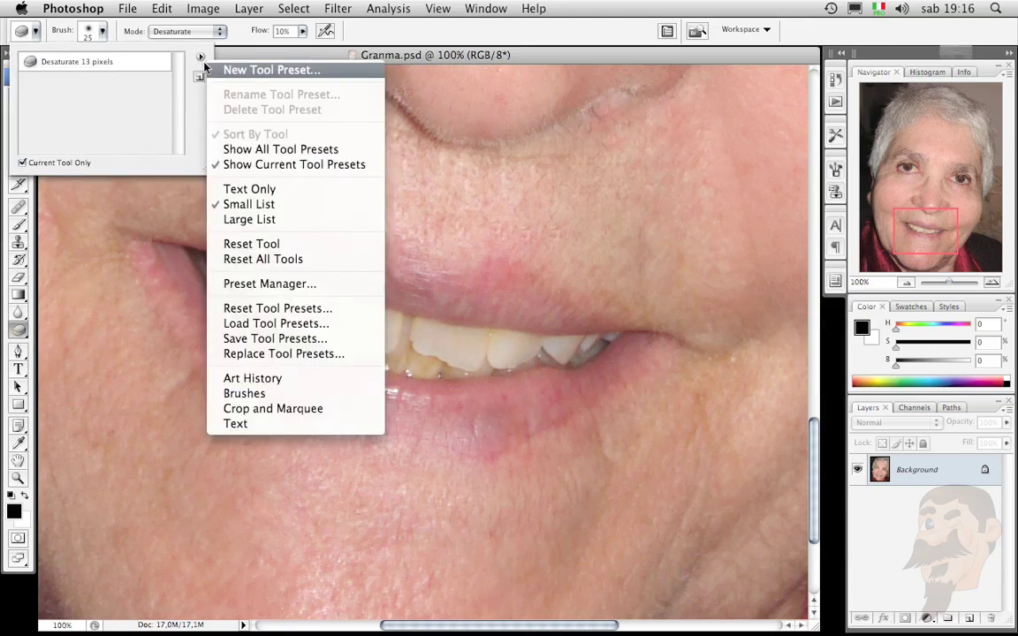
click(226, 231)
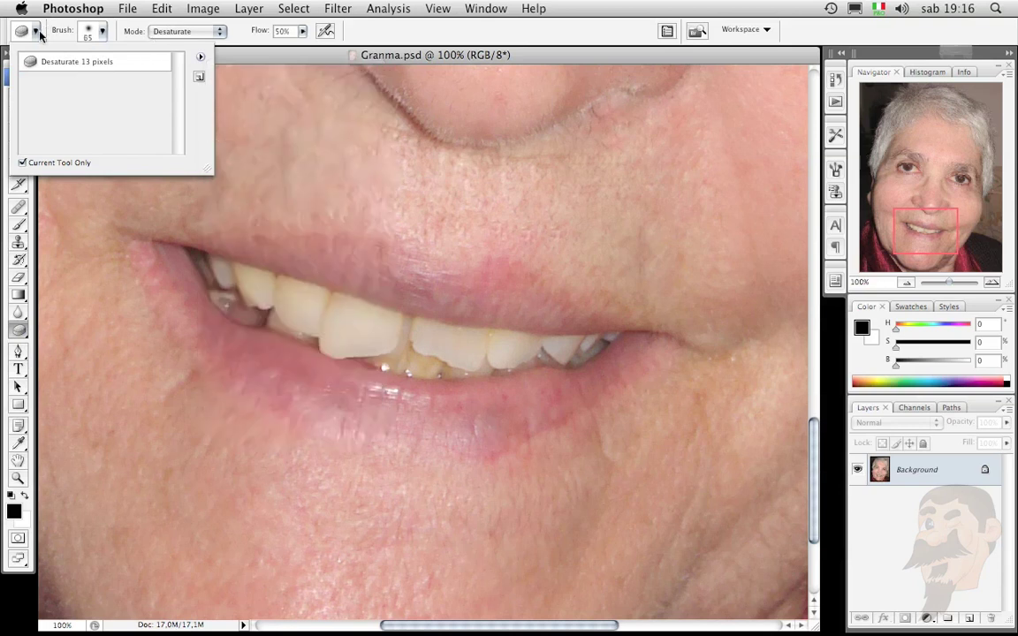
click(73, 36)
- Confirm the 65-pixel soft brush and set the sponge mode to Desaturate
click(103, 33)
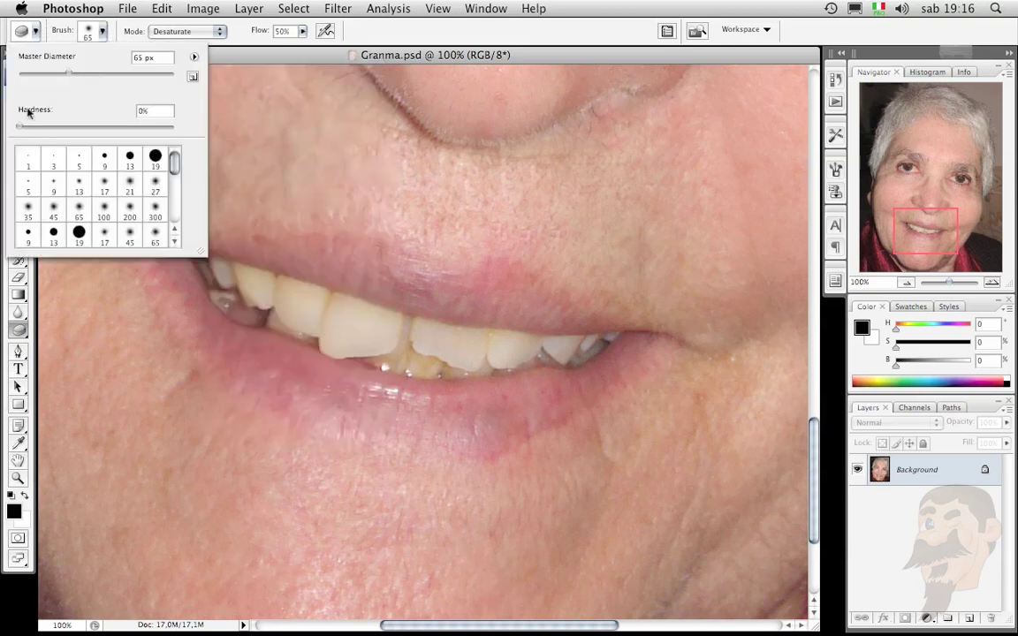
click(134, 32)
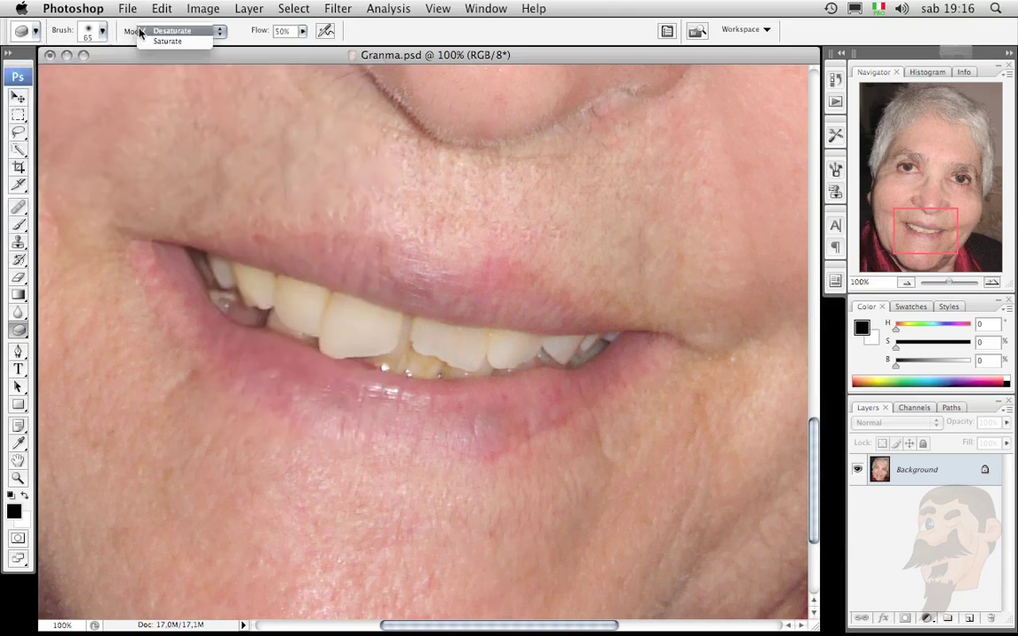
click(160, 31)
click(163, 32)
click(164, 41)
click(160, 31)
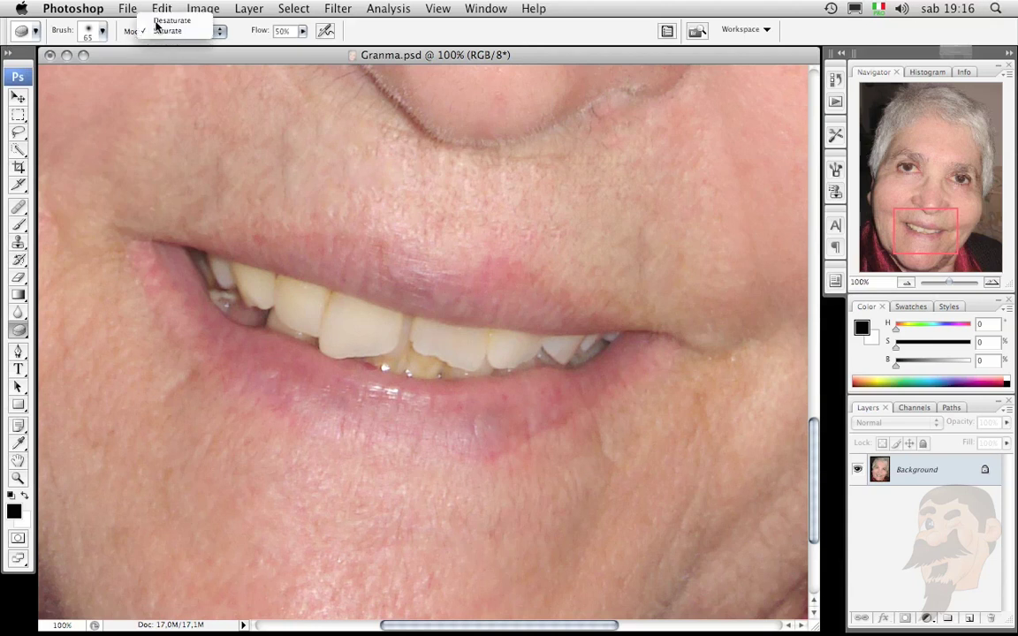
click(159, 23)
- Desaturate the yellow upper and front teeth, shrinking the brush to 40 pixels and flow to 10%
drag(289, 249, 338, 316)
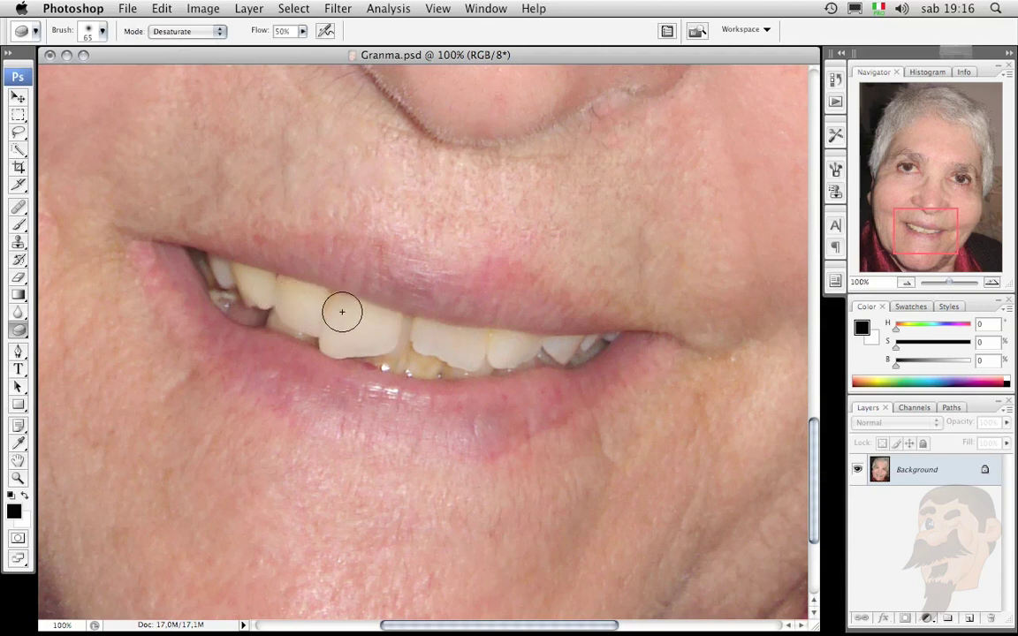
mouse_move(338, 317)
mouse_down()
mouse_move(307, 295)
mouse_move(403, 329)
mouse_move(386, 341)
mouse_up()
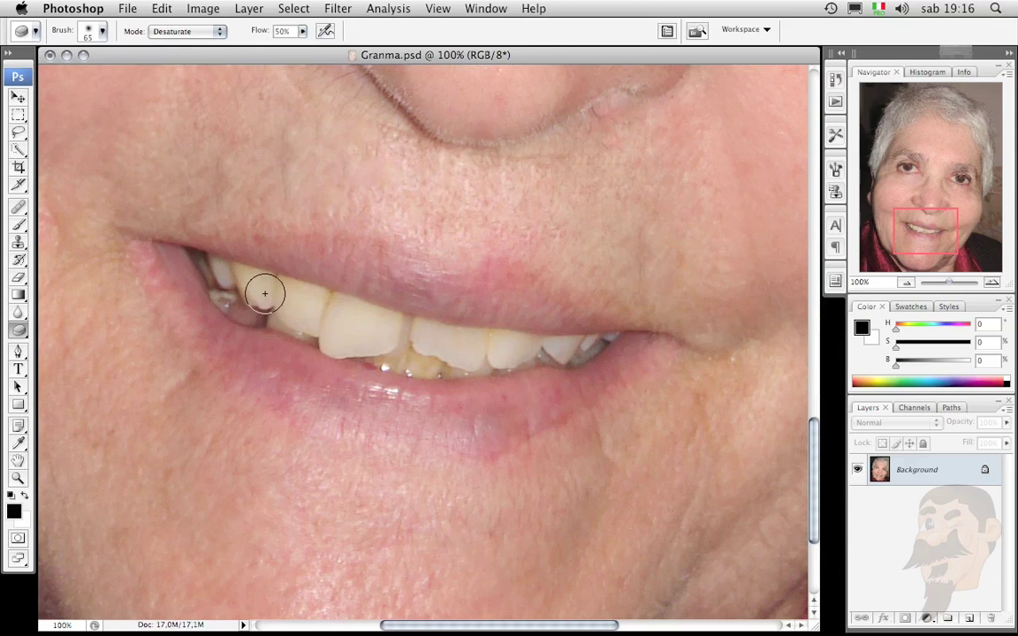
key(bracketleft)
key(bracketleft)
key(bracketleft)
mouse_move(254, 294)
mouse_down()
mouse_move(236, 272)
mouse_move(241, 285)
mouse_move(281, 280)
mouse_move(327, 295)
mouse_move(325, 332)
mouse_move(442, 317)
mouse_move(386, 325)
mouse_move(394, 315)
mouse_move(400, 335)
mouse_move(389, 357)
mouse_move(425, 371)
mouse_move(446, 372)
mouse_move(438, 331)
mouse_move(416, 328)
mouse_move(478, 336)
mouse_move(447, 348)
mouse_move(500, 323)
mouse_move(491, 350)
mouse_move(497, 335)
mouse_move(534, 348)
mouse_up()
key(1)
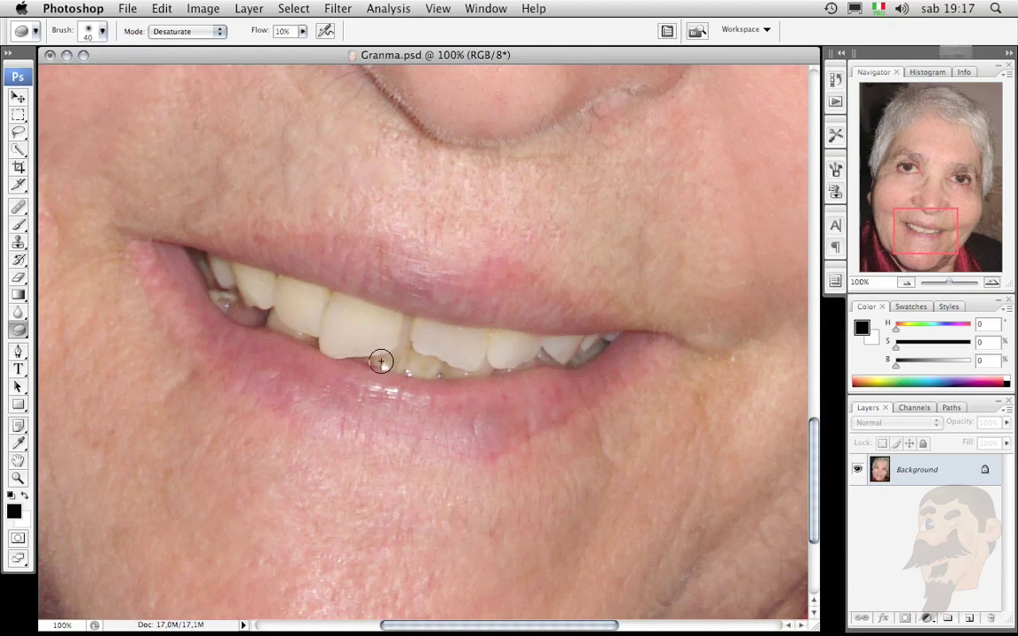
- Sponge-desaturate the yellowish lower teeth, toggling undo to compare before and after
mouse_move(380, 360)
mouse_down()
mouse_move(435, 368)
mouse_move(409, 359)
mouse_up()
key(ctrl+z)
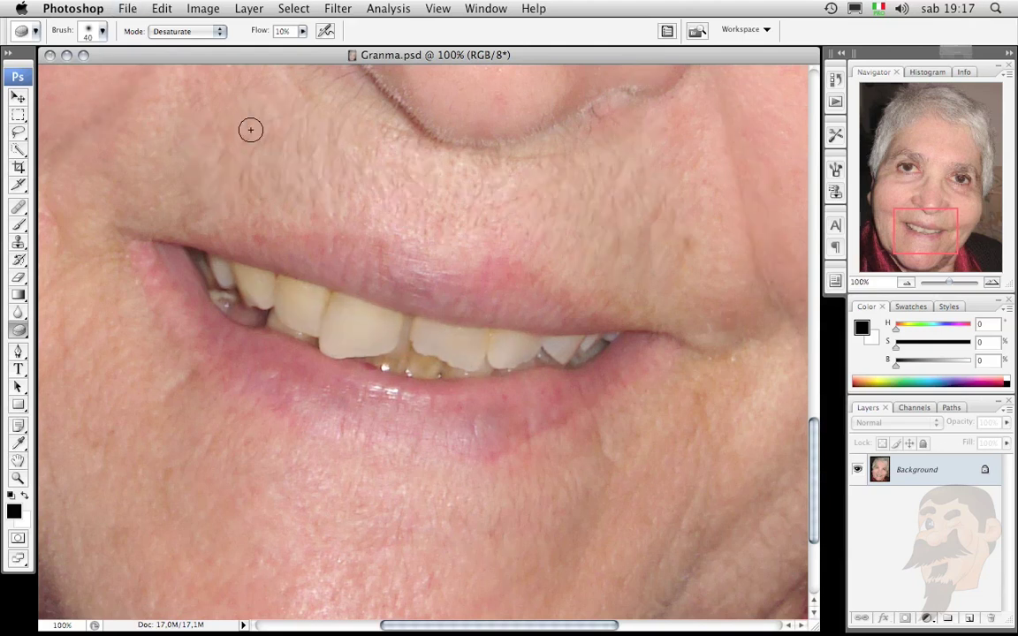
key(ctrl+z)
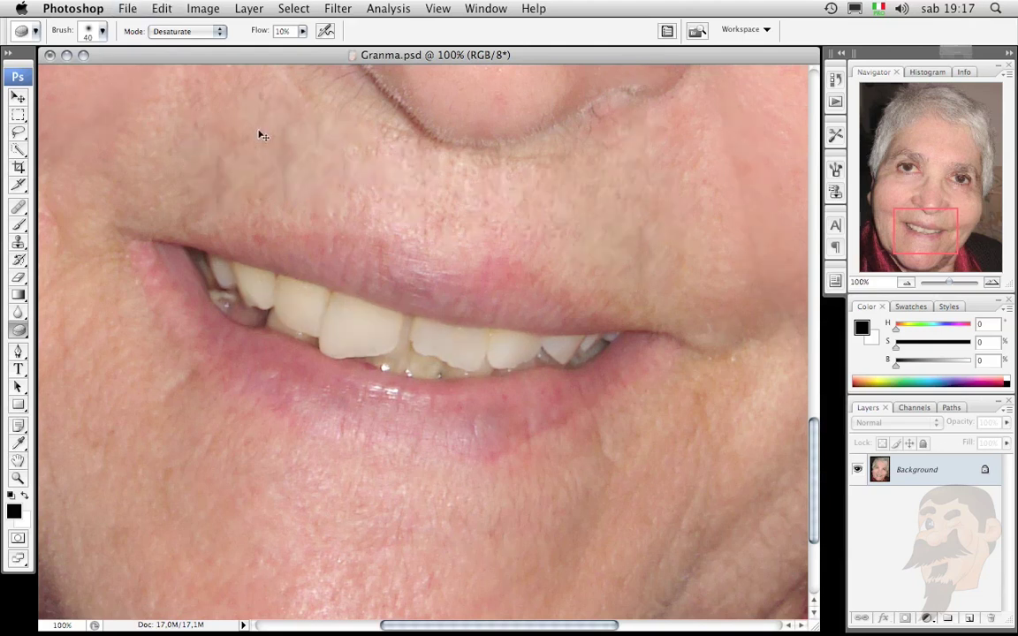
key(ctrl+z)
key(ctrl+z)
- Zoom out to the full portrait and toggle the last teeth desaturation stroke to compare
key(ctrl+minus)
key(ctrl+minus)
key(ctrl+minus)
key(ctrl+minus)
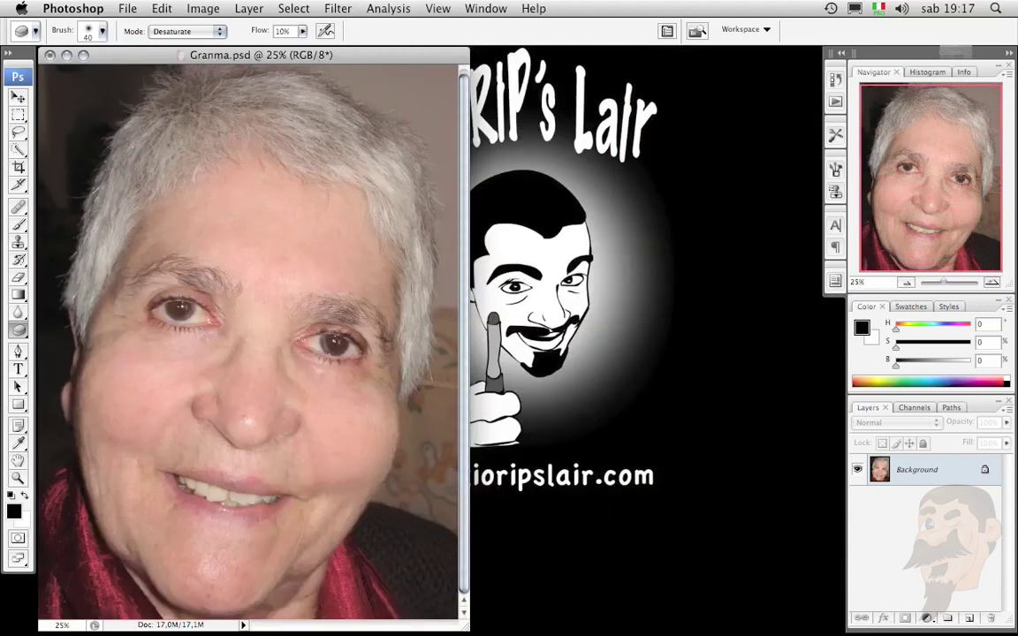
key(ctrl+z)
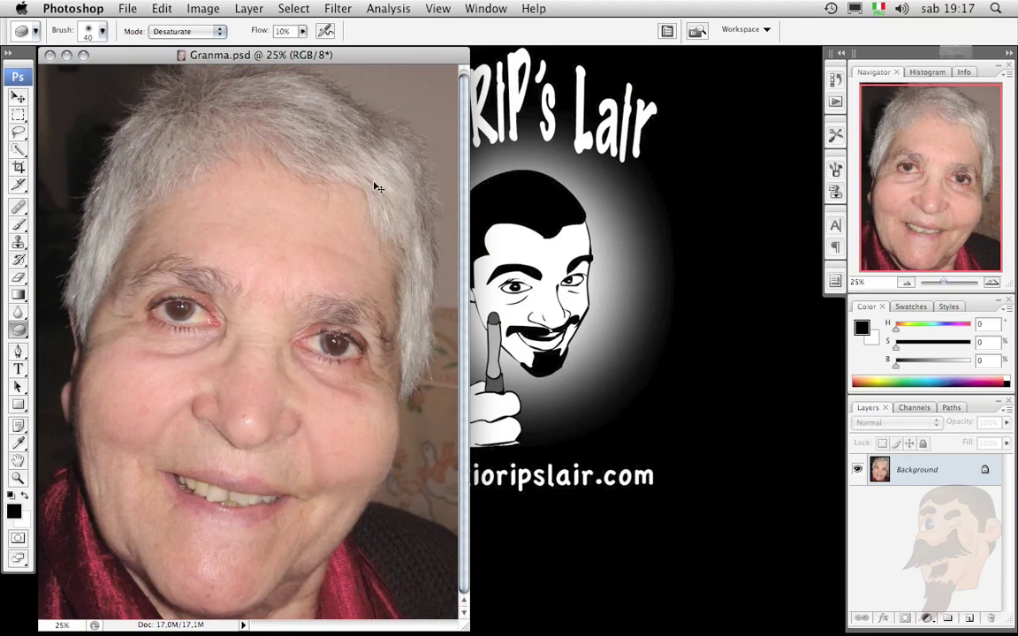
key(ctrl+z)
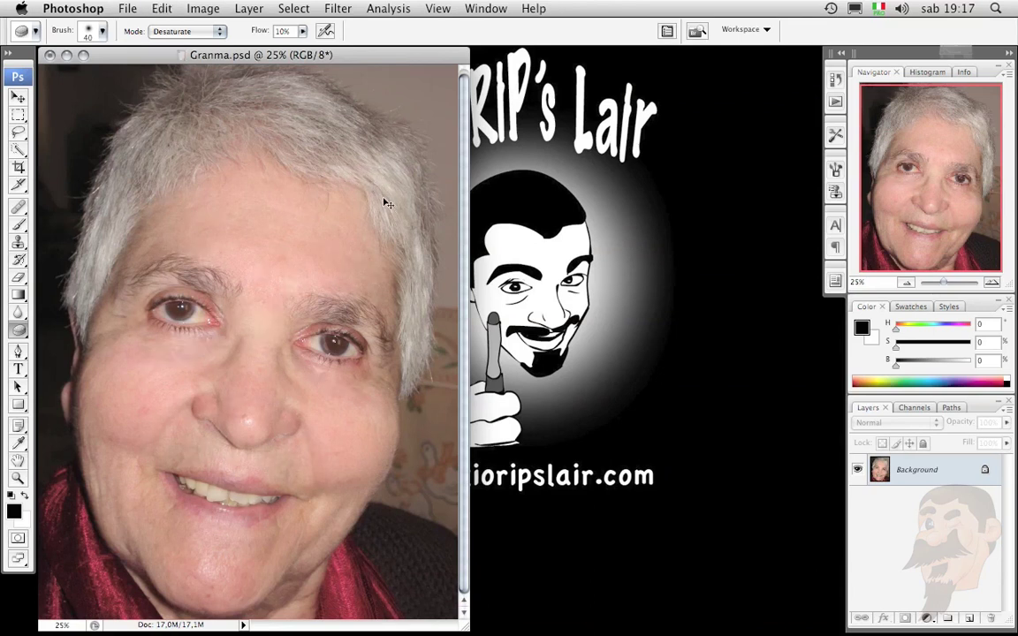
key(ctrl+z)
key(ctrl+z)
- With the Dodge tool at 100% zoom and brush size 45, lighten the right eye's inner corner
click(18, 332)
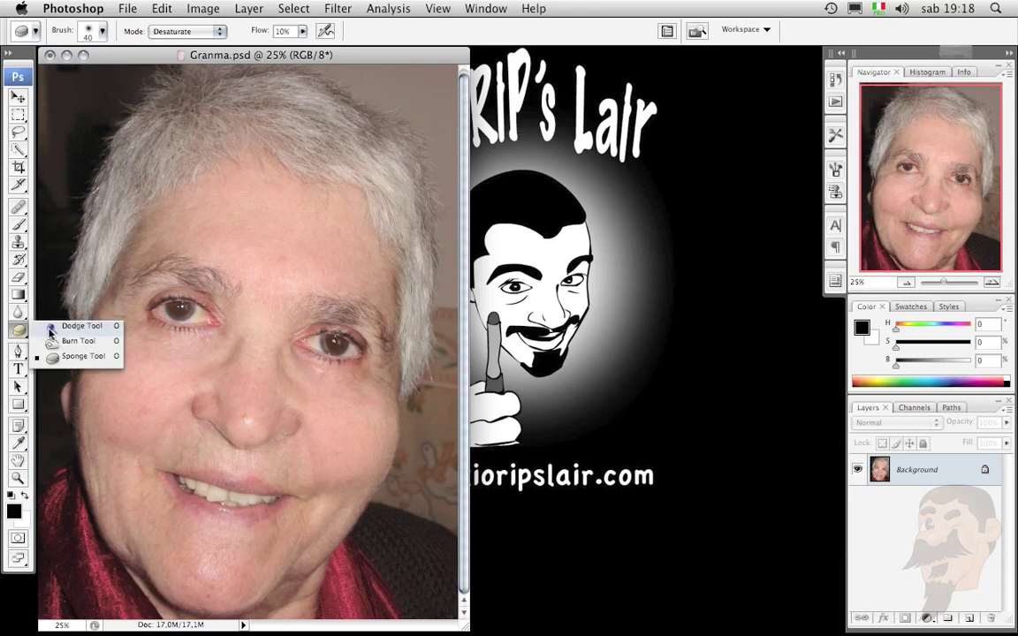
click(50, 327)
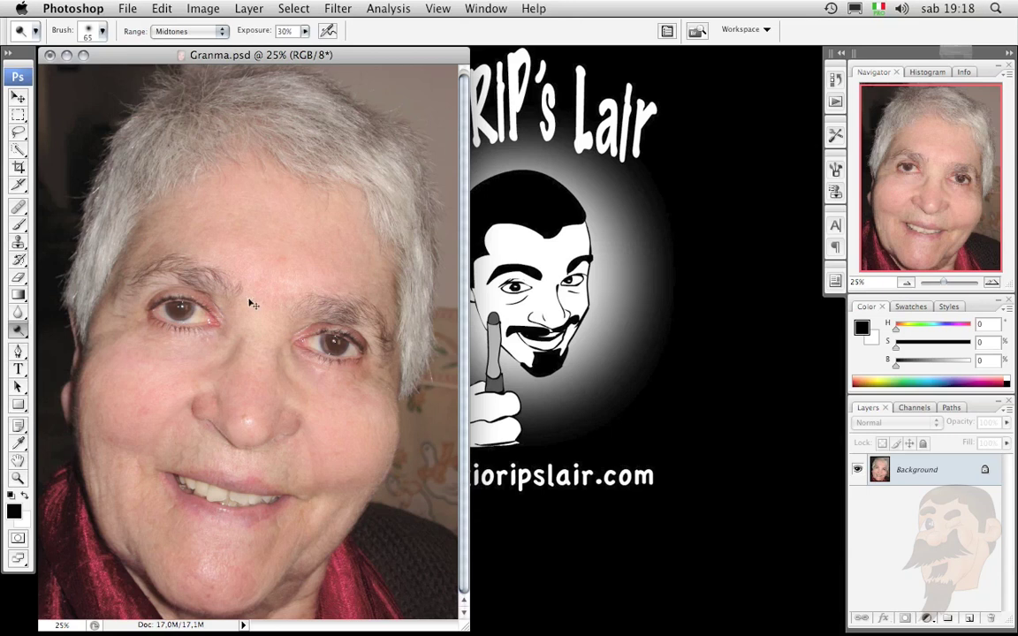
key(super+plus)
key(super+plus)
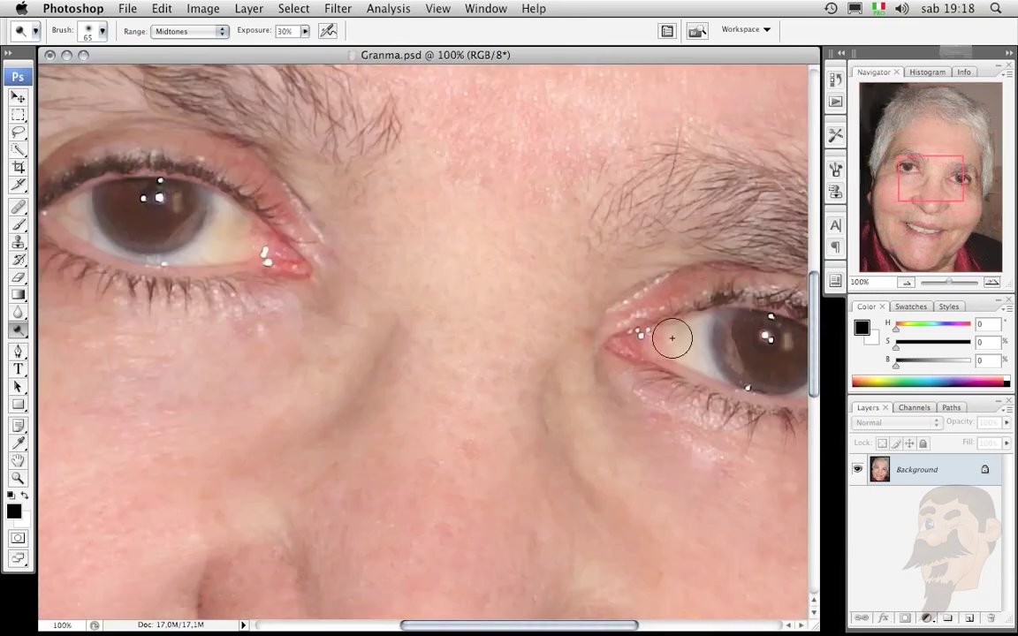
scroll(671, 338, right, 5)
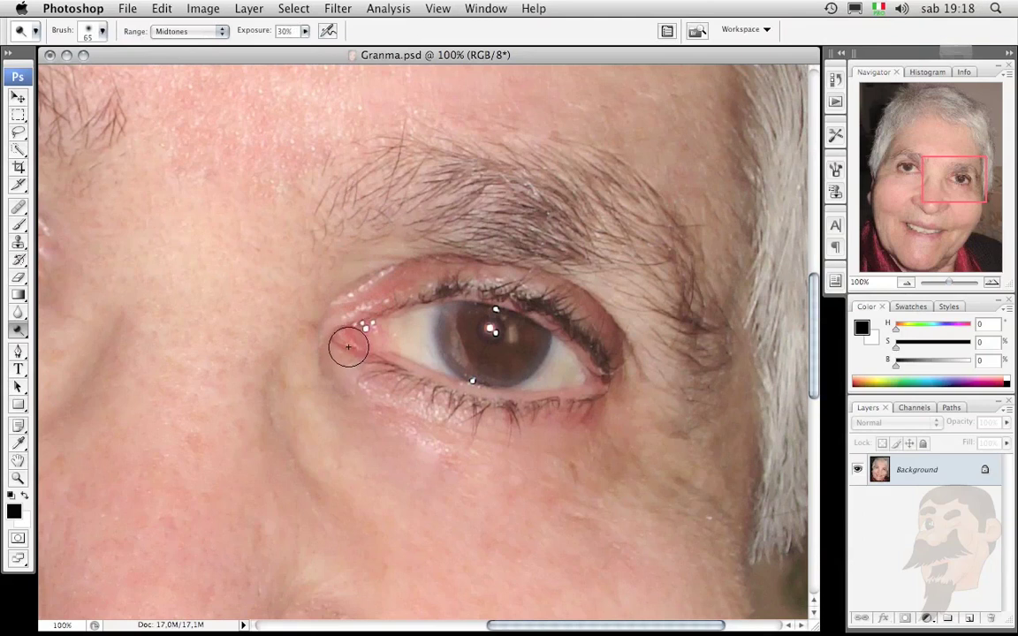
key(bracketleft)
key(bracketleft)
mouse_move(348, 344)
mouse_down()
mouse_move(445, 387)
mouse_move(389, 415)
mouse_move(598, 404)
mouse_move(580, 320)
mouse_move(610, 353)
mouse_move(417, 280)
mouse_move(340, 329)
mouse_move(355, 363)
mouse_up()
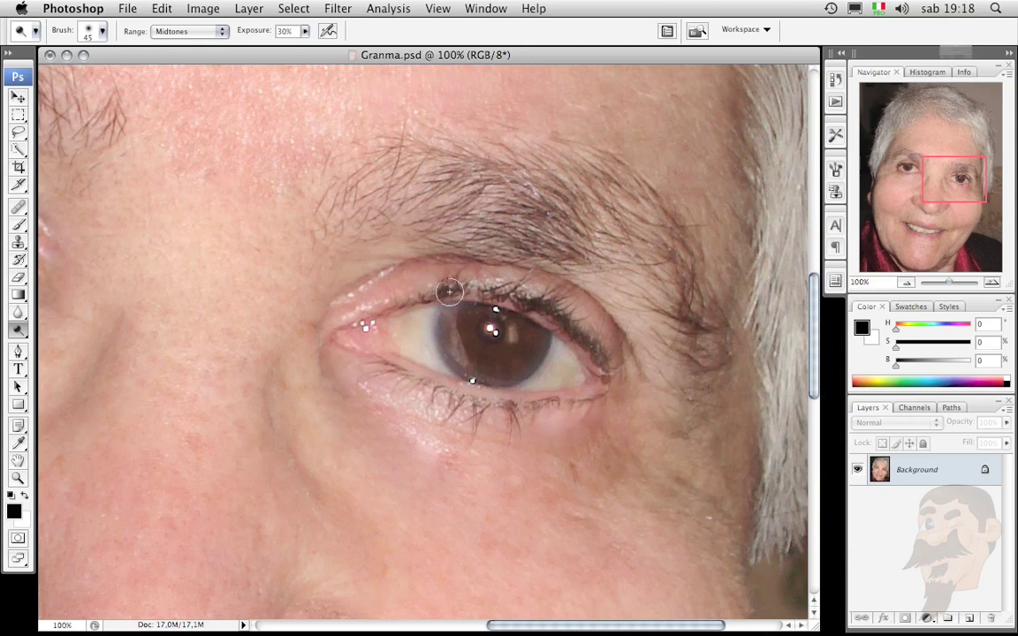
- Zoom out to the whole portrait and compare it with the saved version, keeping the eye edits
key(ctrl+minus)
key(ctrl+minus)
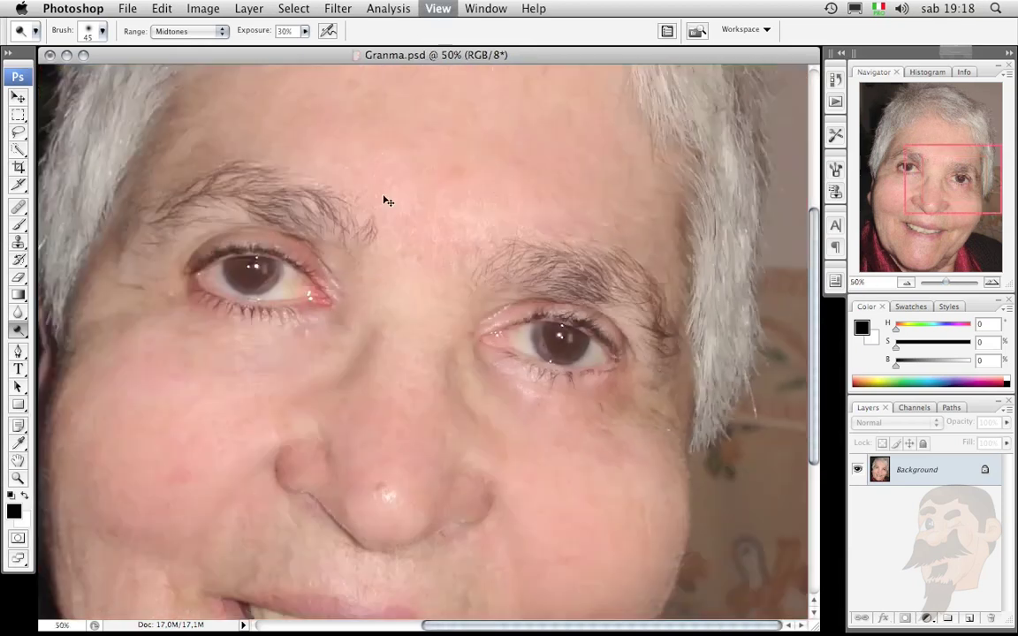
key(ctrl+minus)
key(ctrl+minus)
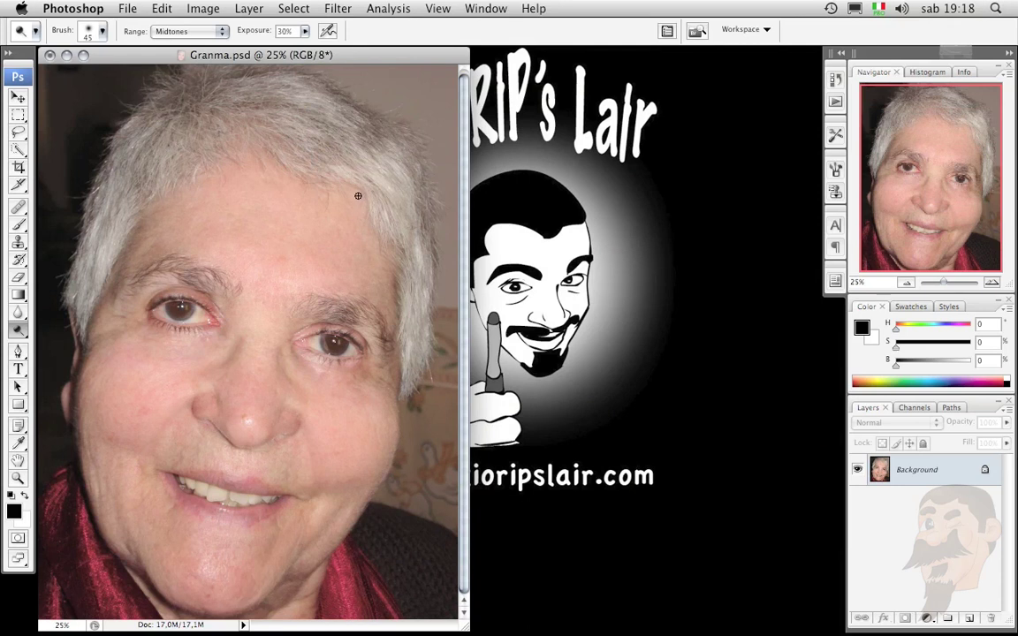
key(ctrl+s)
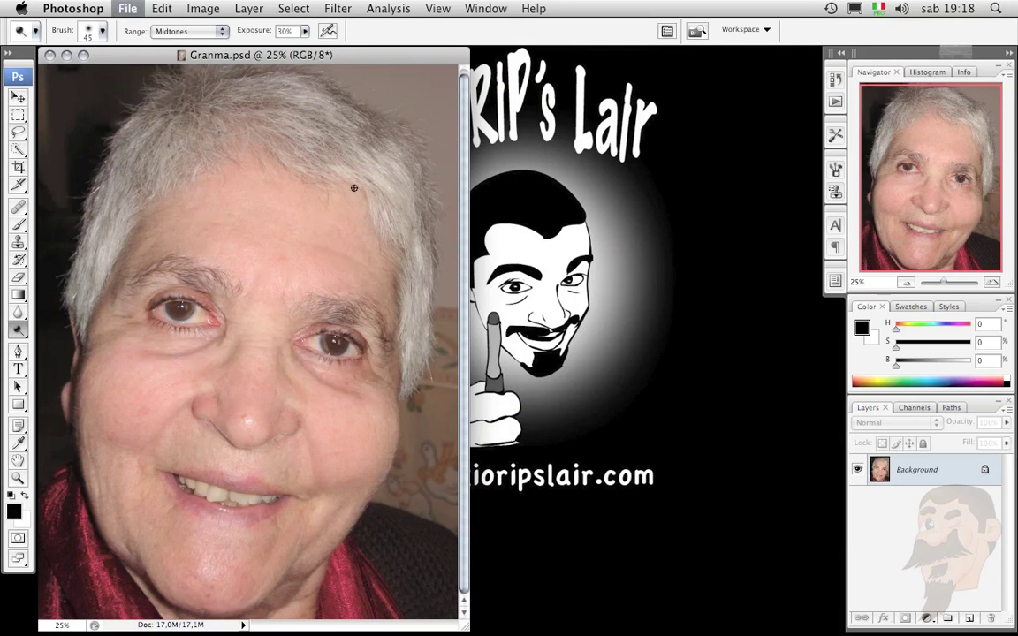
key(ctrl+z)
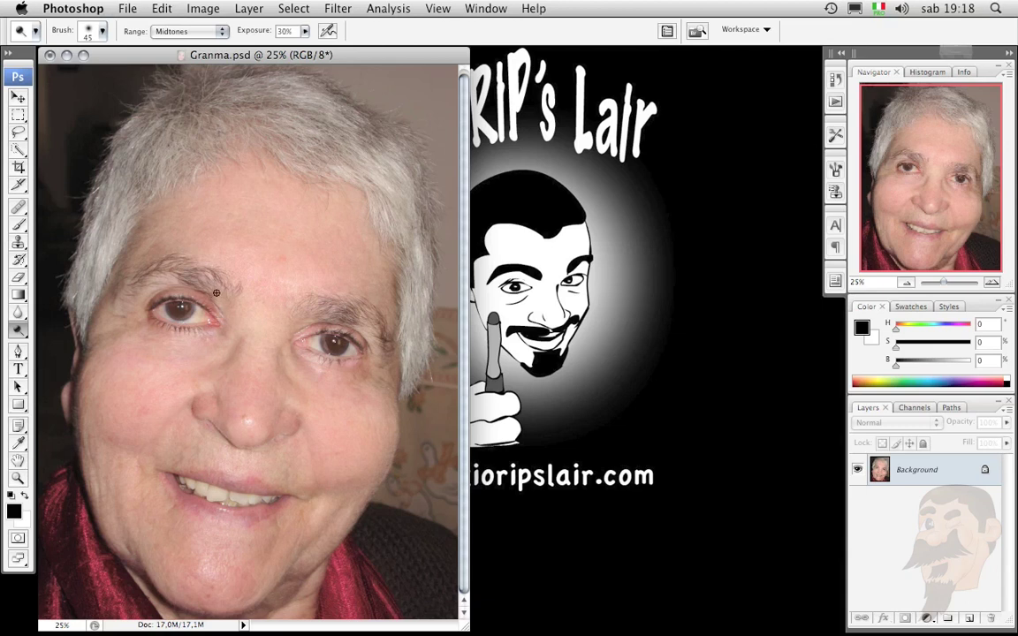
- At 100% zoom, dodge the left eye's reddish inner and outer corners and its upper and lower lids
key(ctrl+plus)
key(ctrl+plus)
key(ctrl+plus)
key(ctrl+plus)
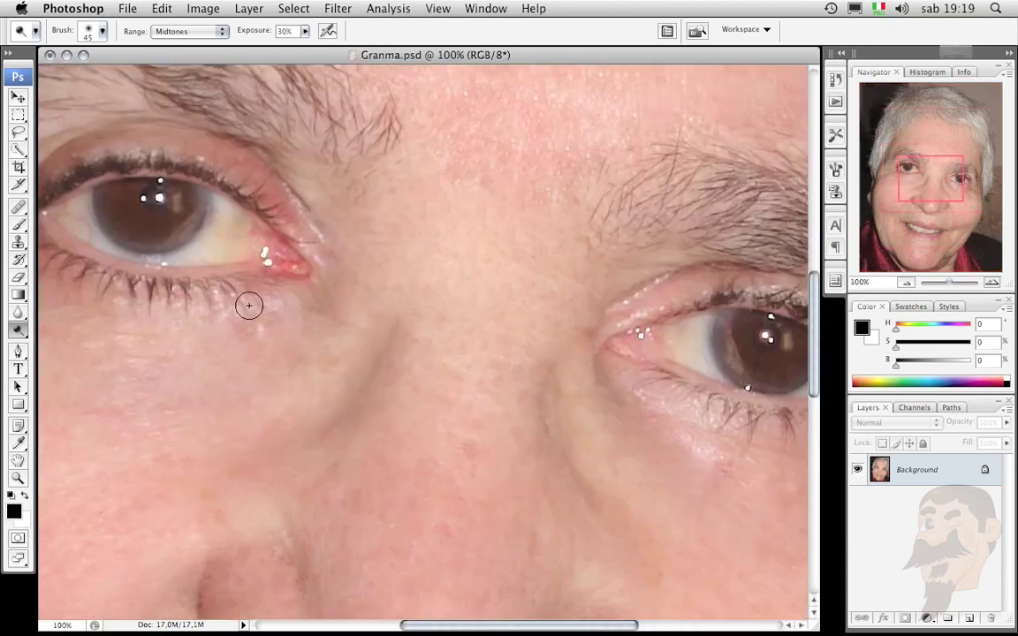
drag(179, 260, 471, 347)
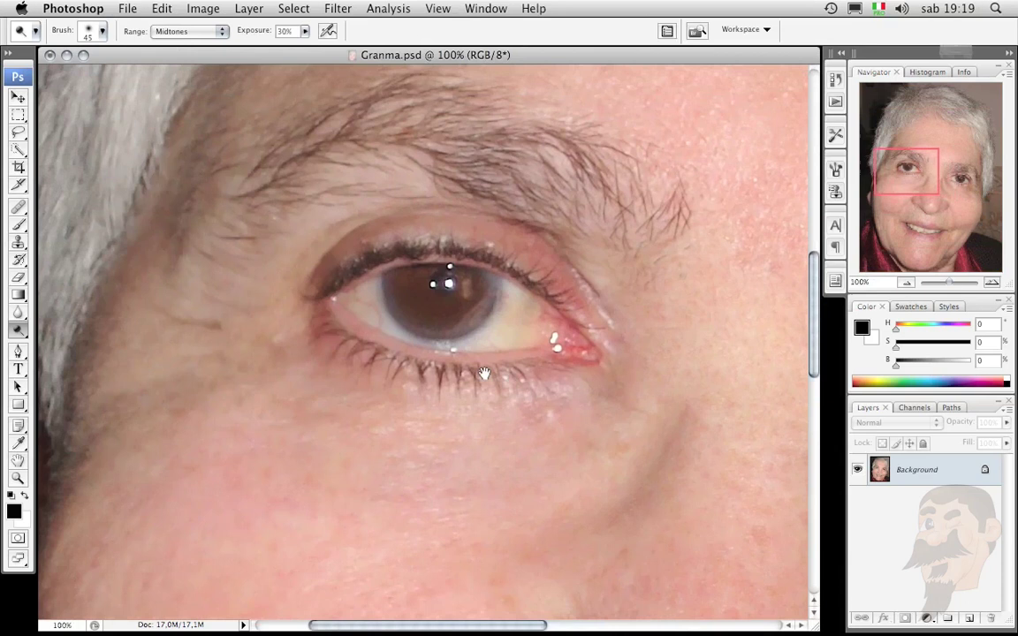
mouse_move(590, 353)
mouse_down()
mouse_move(554, 347)
mouse_move(573, 332)
mouse_move(515, 264)
mouse_up()
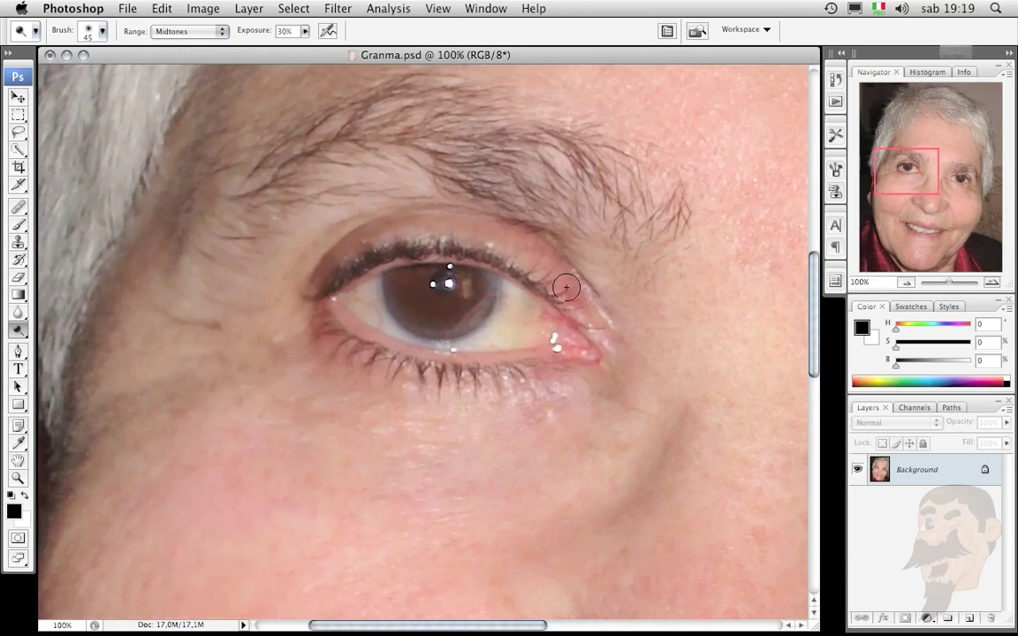
drag(386, 236, 321, 273)
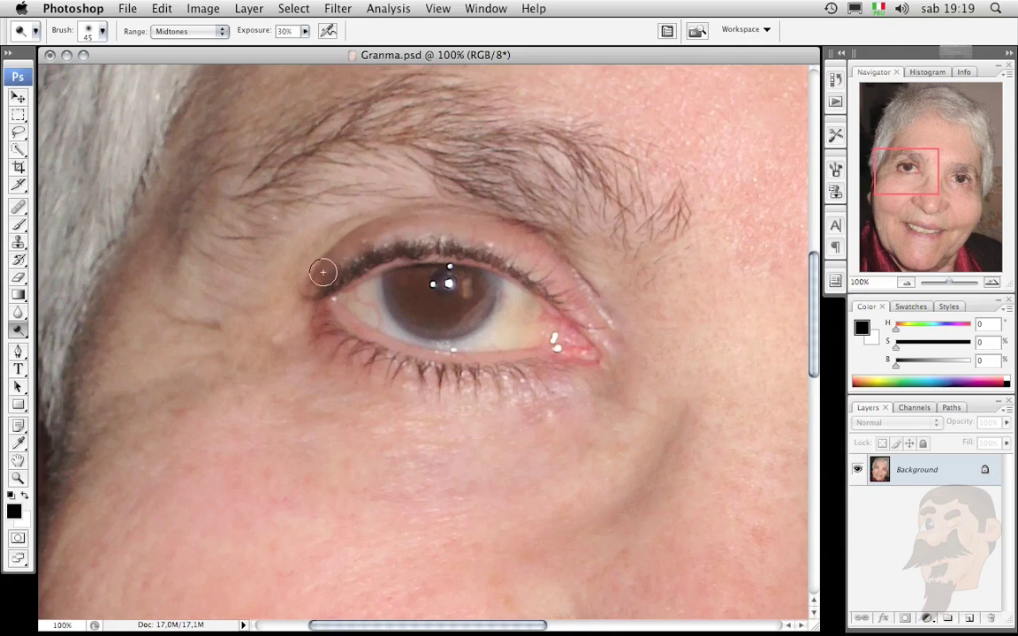
mouse_move(351, 354)
mouse_down()
mouse_move(375, 358)
mouse_move(318, 323)
mouse_up()
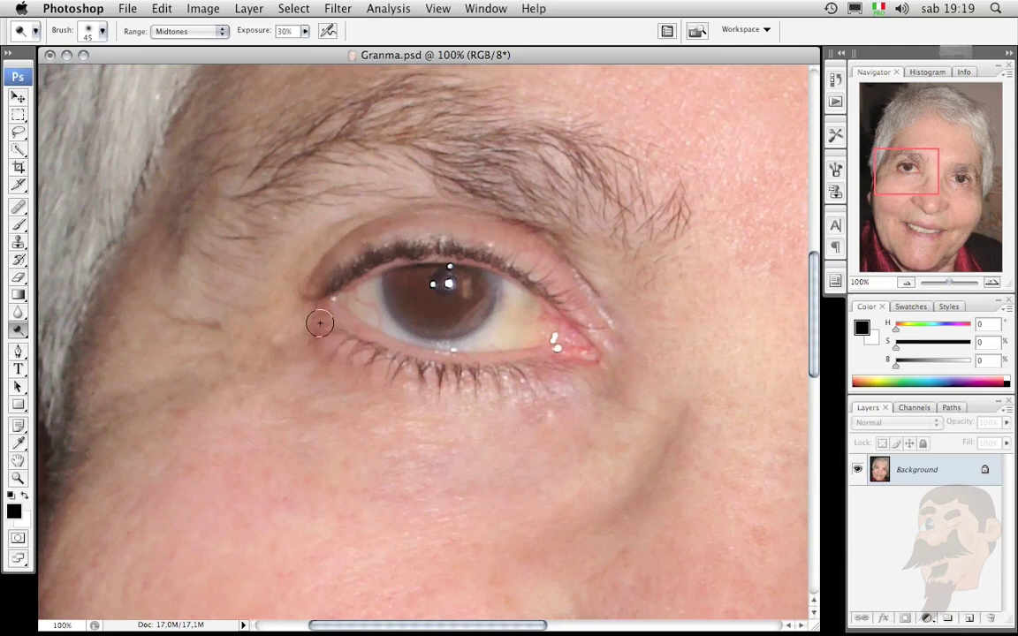
drag(568, 338, 589, 355)
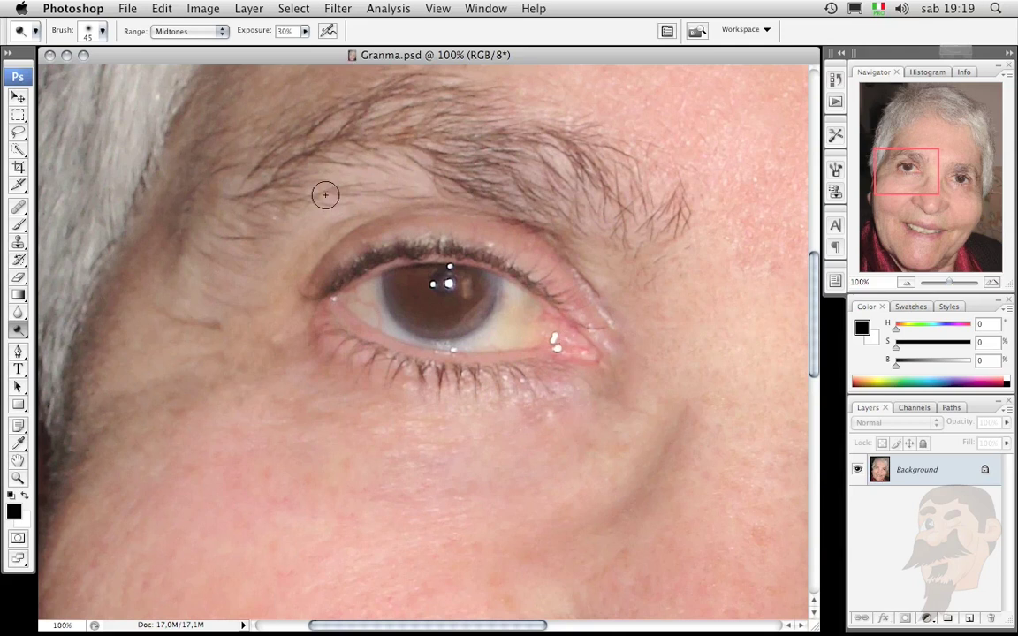
key(super+minus)
- Check the last dodge stroke on the full portrait, then dodge around the left eye's iris and white
key(super+minus)
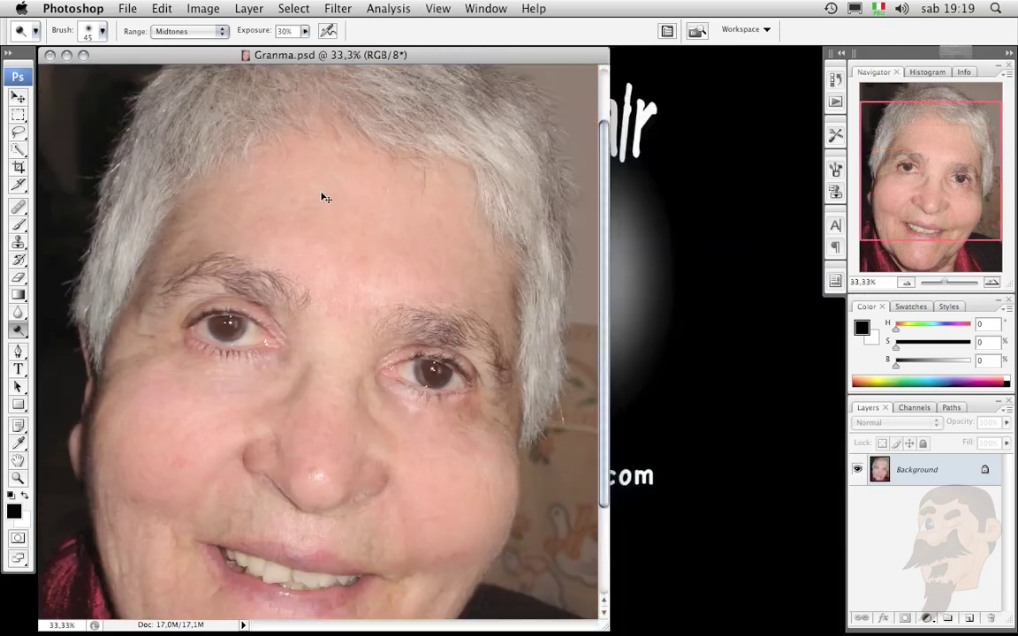
key(super+minus)
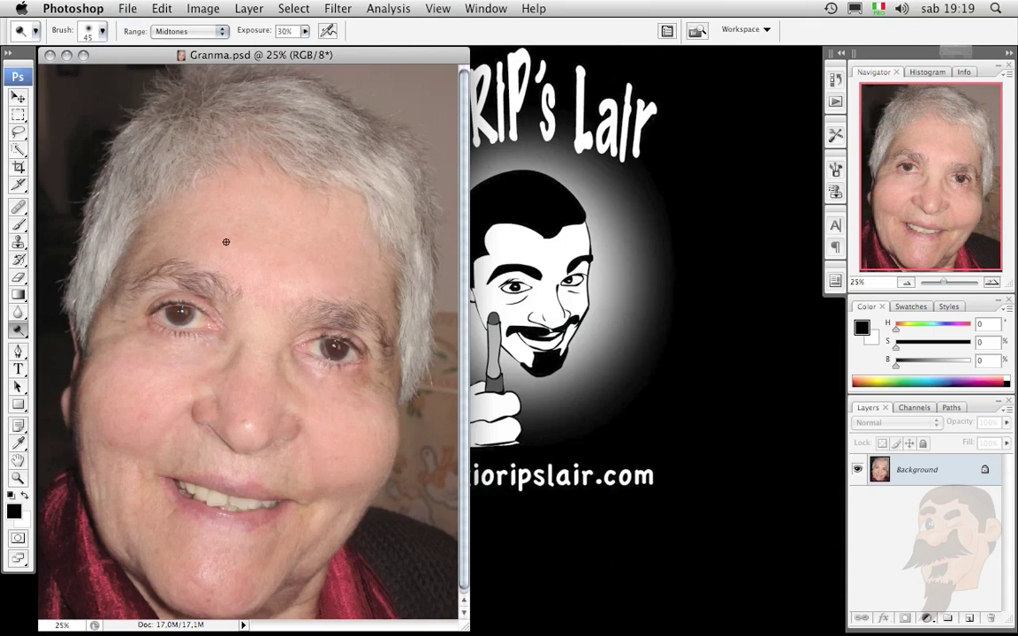
key(super+z)
key(super+z)
key(super+z)
key(super+z)
key(super+z)
key(super+z)
key(super+z)
key(super+z)
key(super+plus)
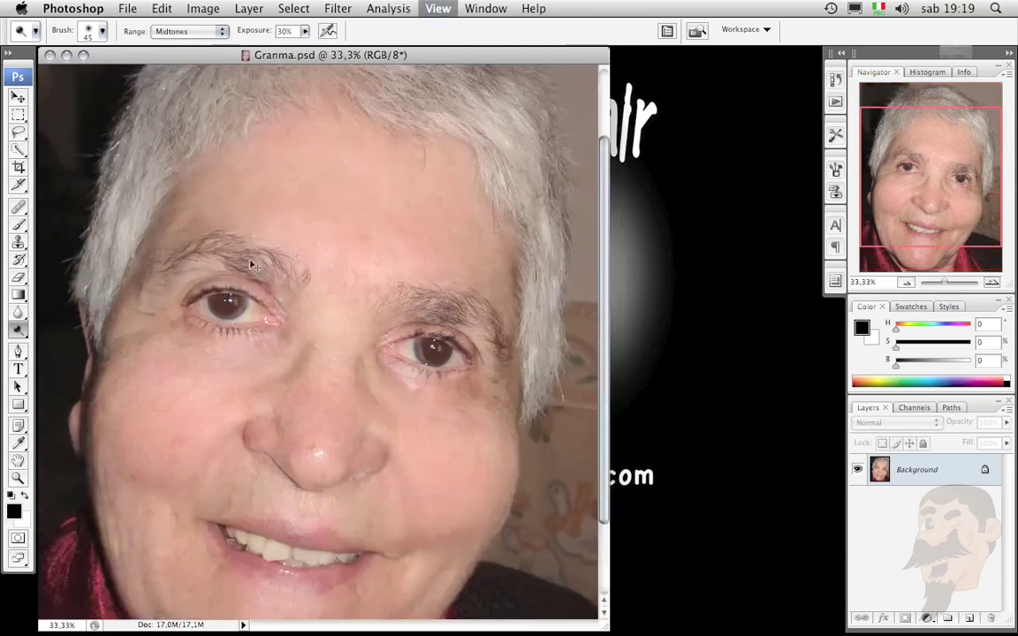
key(super+plus)
key(super+plus)
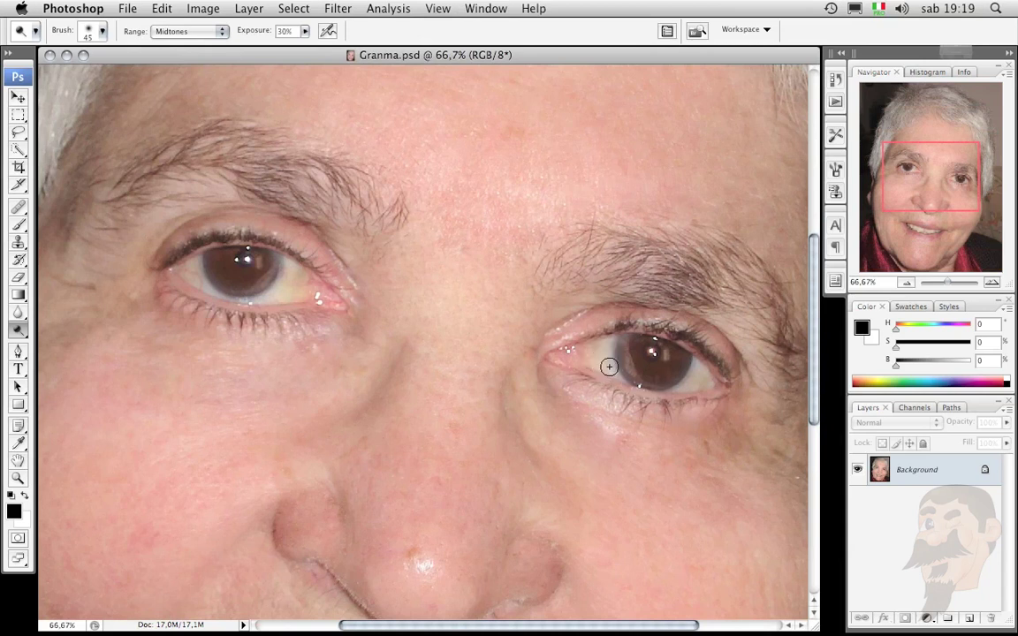
key(super+plus)
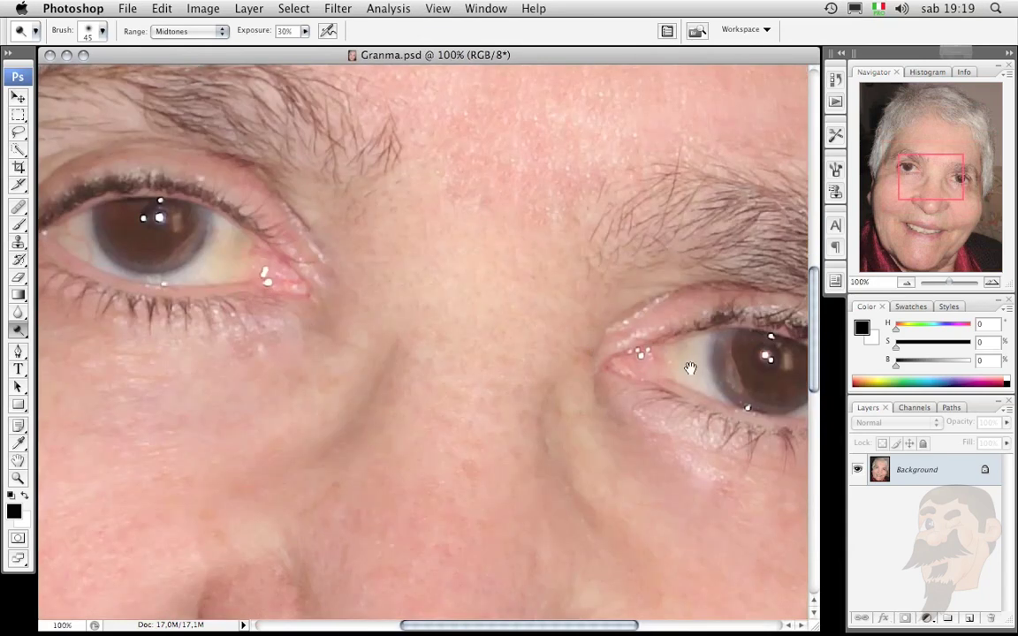
scroll(680, 363, right, 3)
scroll(565, 335, right, 2)
mouse_move(607, 334)
mouse_down()
mouse_move(565, 337)
mouse_move(558, 352)
mouse_move(587, 376)
mouse_move(553, 357)
mouse_move(548, 327)
mouse_move(545, 339)
mouse_move(553, 322)
mouse_move(564, 341)
mouse_move(685, 381)
mouse_move(705, 363)
mouse_move(712, 385)
mouse_move(693, 386)
mouse_up()
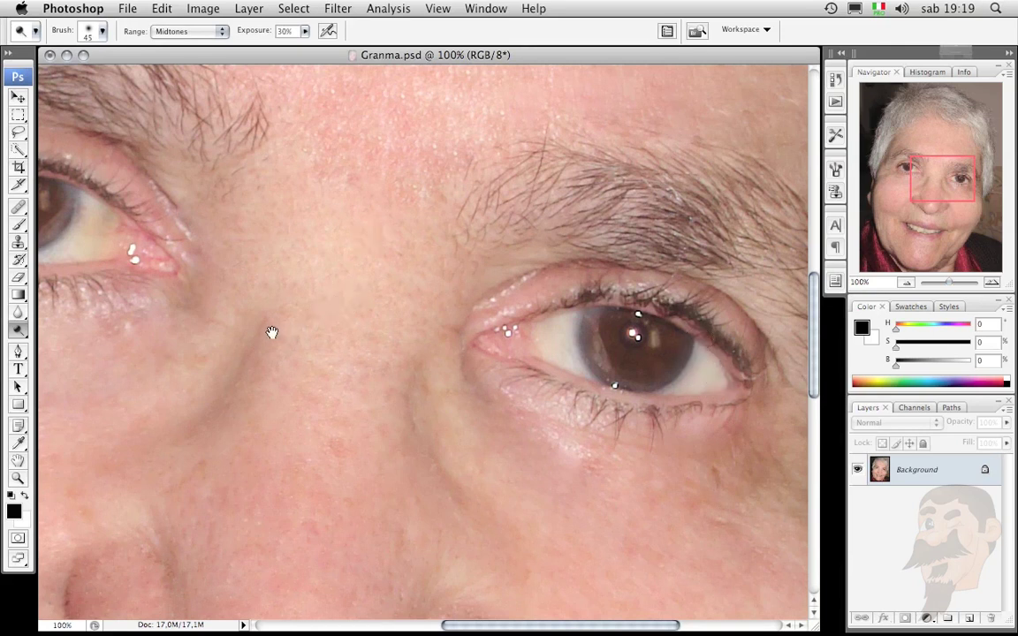
drag(272, 332, 480, 350)
drag(370, 398, 552, 488)
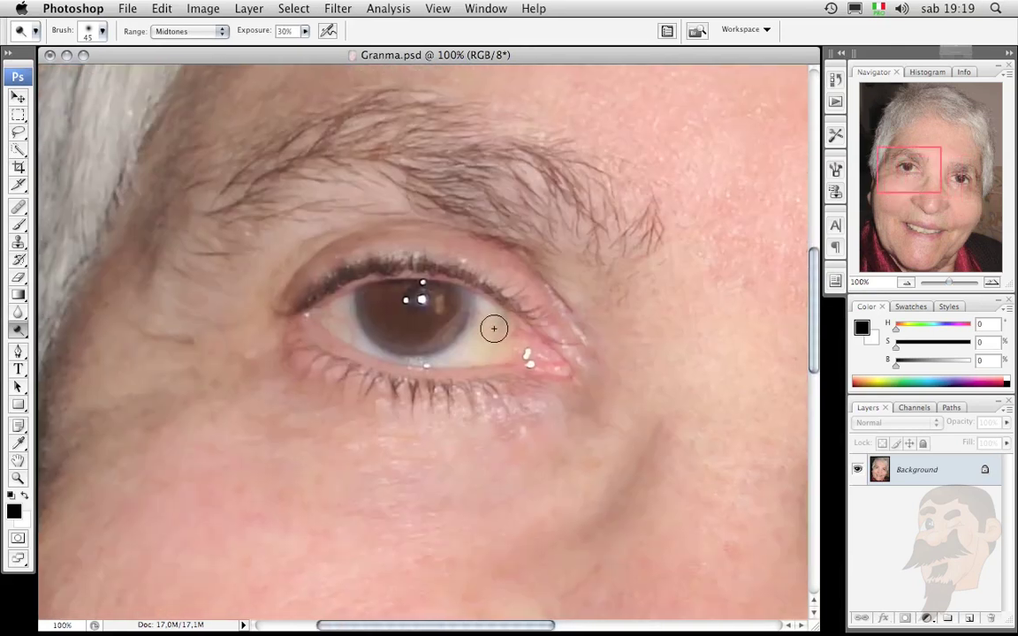
mouse_move(500, 348)
mouse_down()
mouse_move(333, 315)
mouse_move(350, 336)
mouse_move(341, 324)
mouse_move(352, 323)
mouse_move(330, 302)
mouse_up()
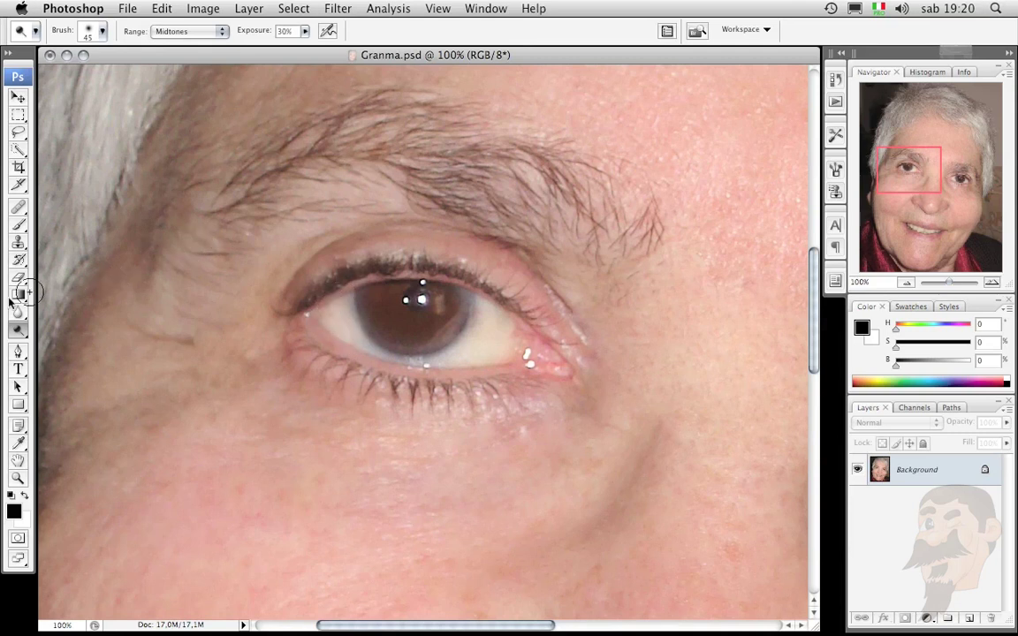
- Sponge-desaturate the whites of both eyes at 10% flow, panning from one eye to the other
drag(18, 329, 53, 329)
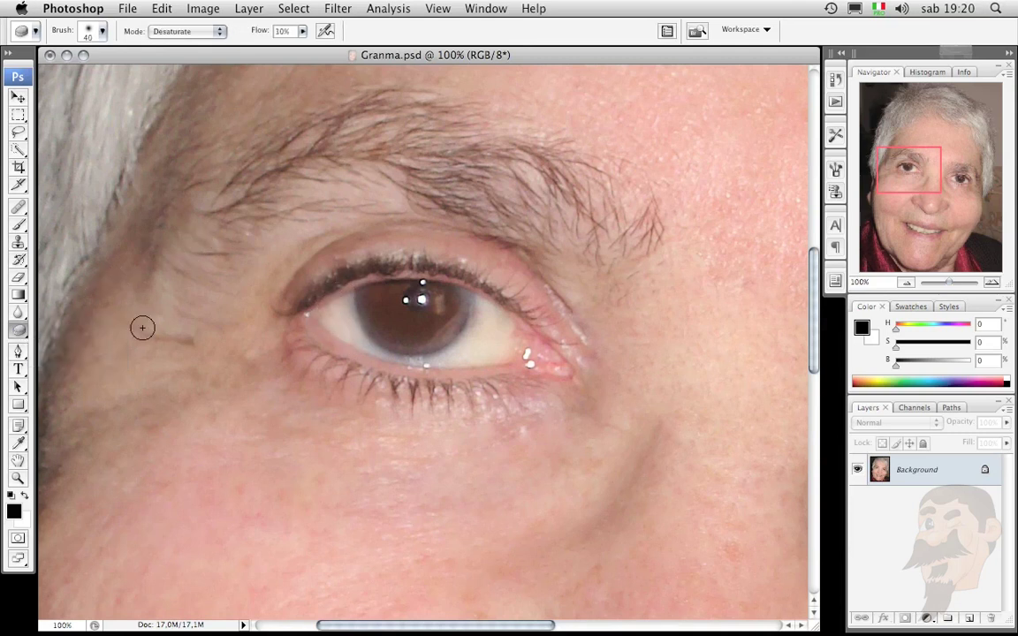
mouse_move(340, 320)
mouse_down()
mouse_move(348, 334)
mouse_move(333, 307)
mouse_move(457, 352)
mouse_move(473, 314)
mouse_move(491, 344)
mouse_up()
scroll(592, 386, right, 10)
drag(568, 386, 448, 280)
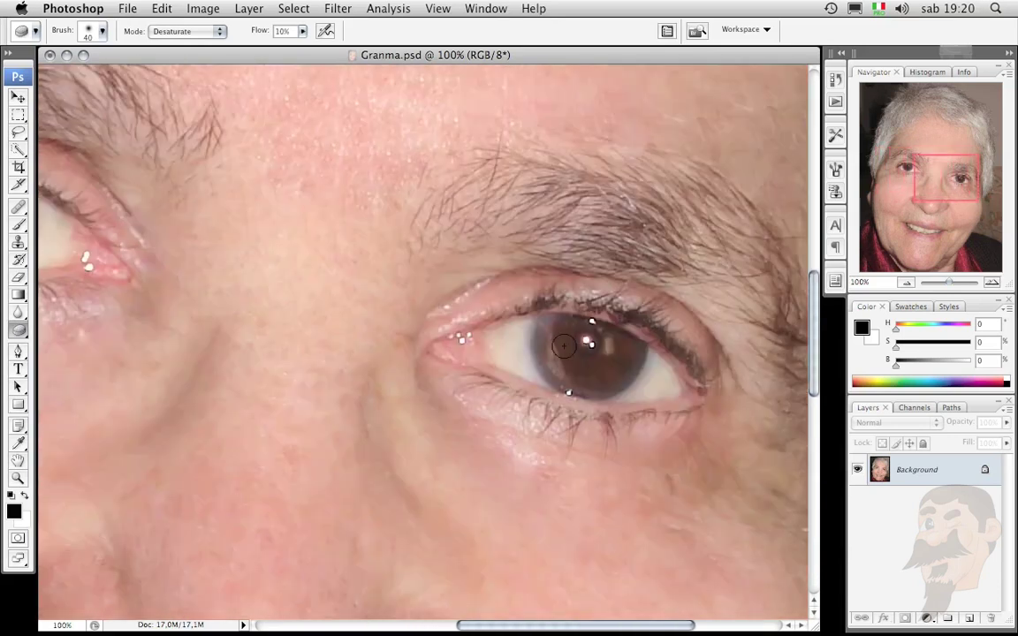
mouse_move(659, 371)
mouse_down()
mouse_move(668, 387)
mouse_move(654, 391)
mouse_up()
drag(504, 348, 531, 376)
key(ctrl+minus)
key(ctrl+minus)
key(ctrl+minus)
key(ctrl+minus)
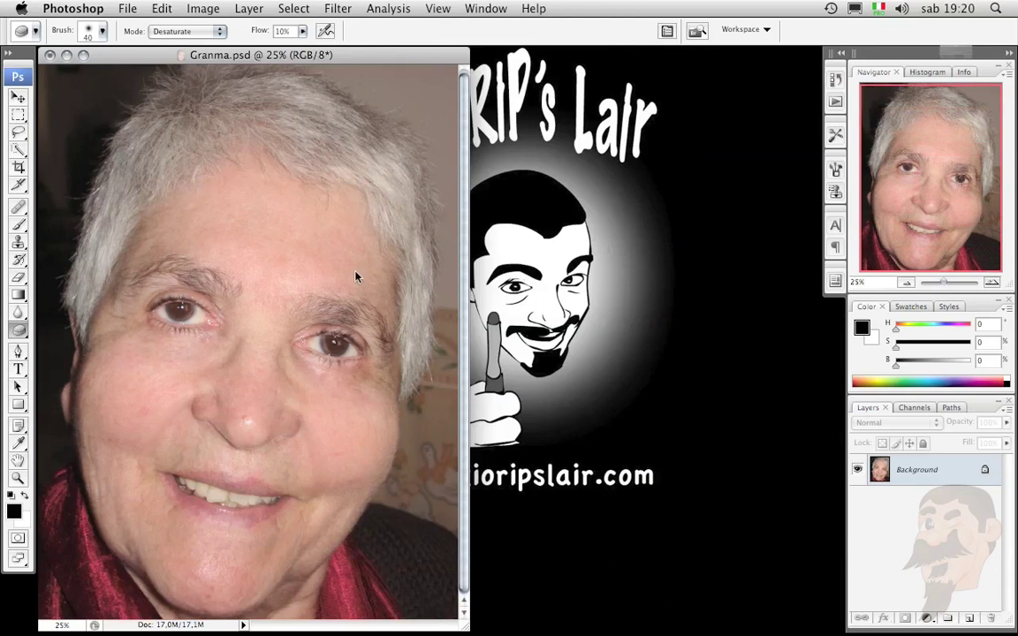
key(ctrl+s)
key(ctrl+z)
key(ctrl+z)
key(ctrl+z)
key(ctrl+z)
key(ctrl+z)
key(ctrl+z)
key(ctrl+z)
key(ctrl+z)
key(ctrl+z)
key(ctrl+z)
key(ctrl+z)
key(ctrl+z)
key(ctrl+alt+0)
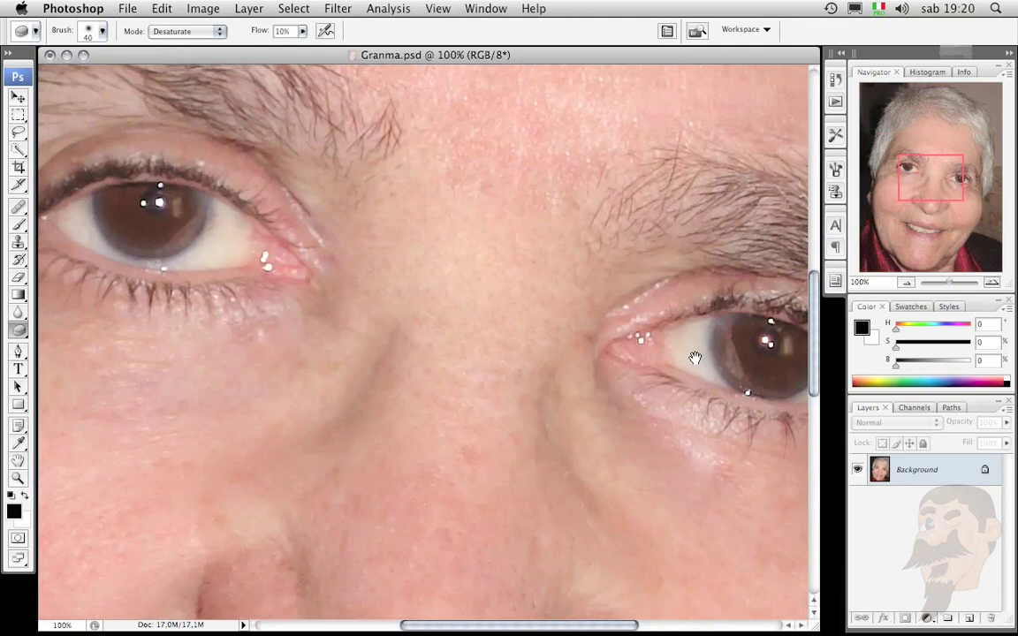
- Switch to the Burn tool, reset it to default settings, and darken the right-side eye's iris
drag(630, 321, 444, 347)
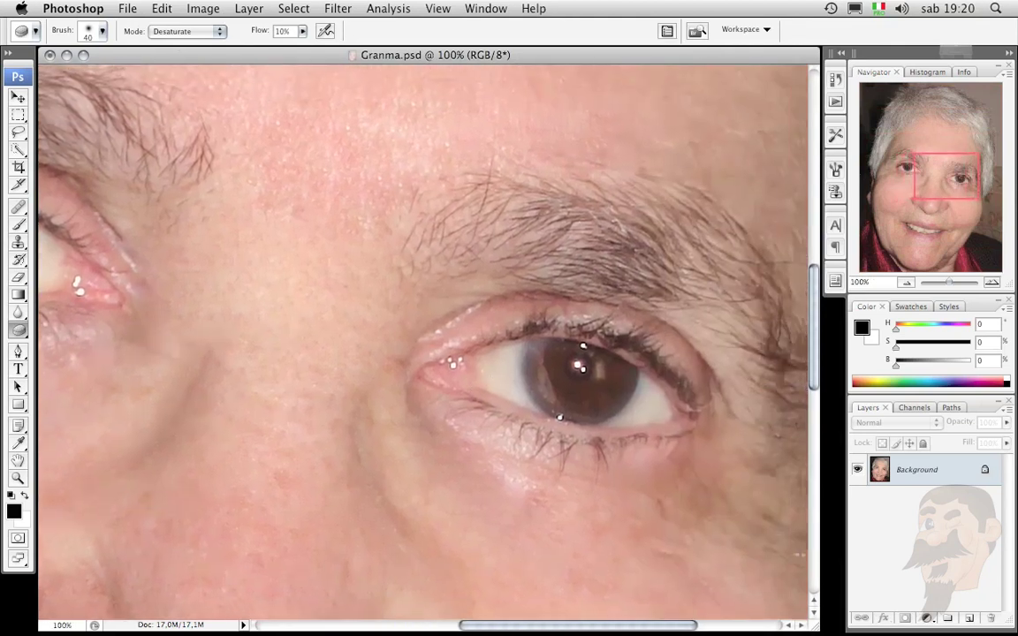
click(18, 330)
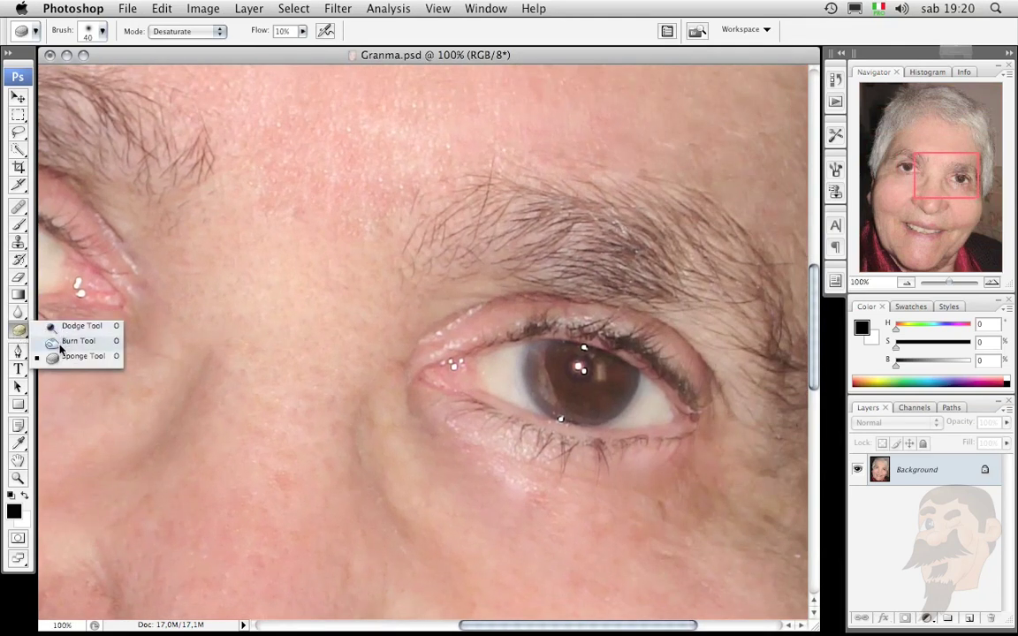
click(60, 341)
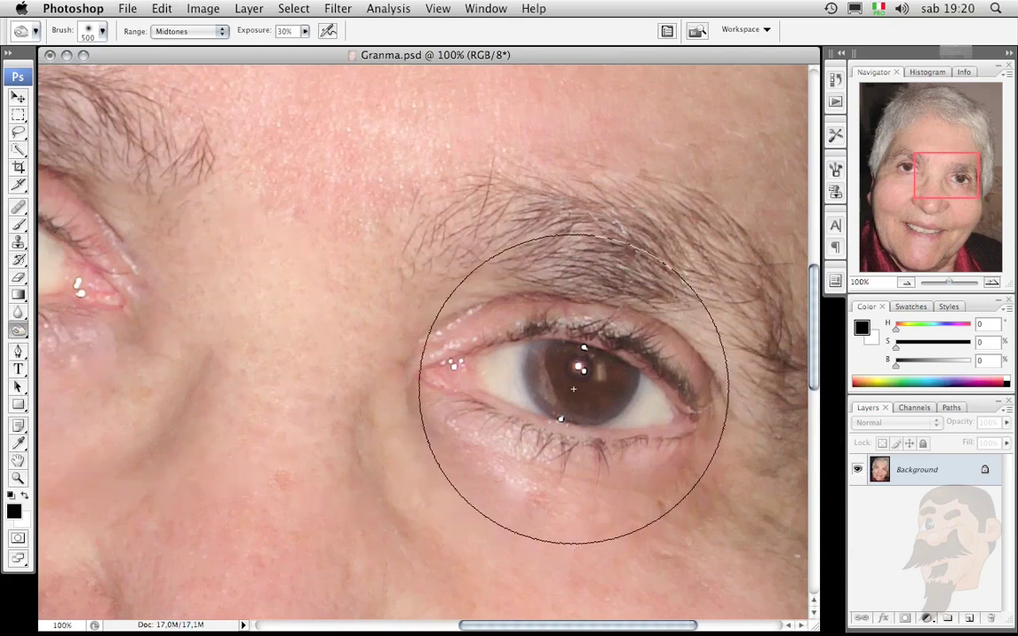
click(36, 31)
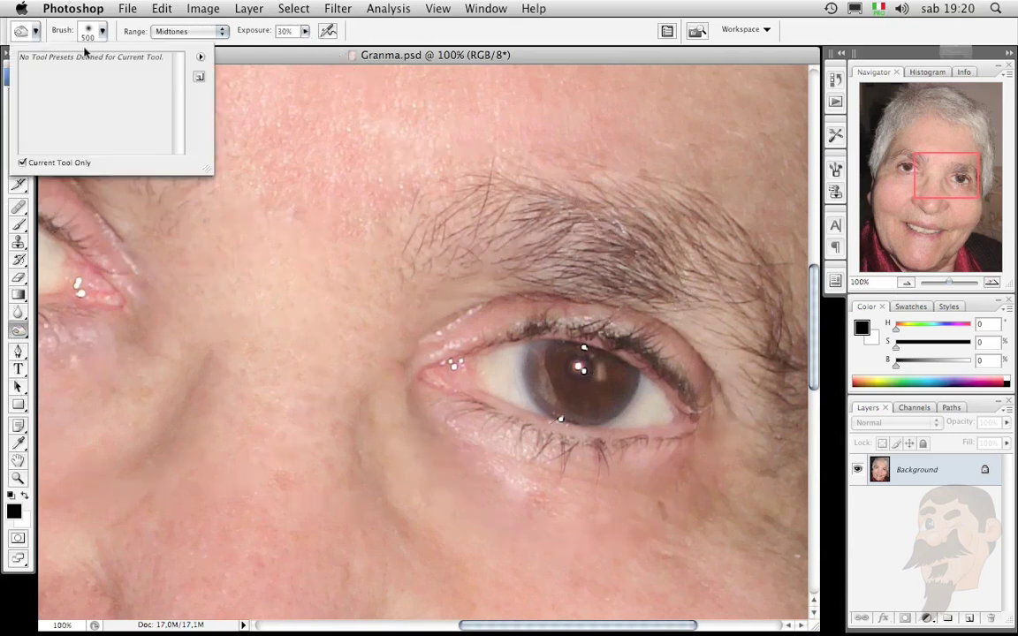
click(200, 59)
click(240, 249)
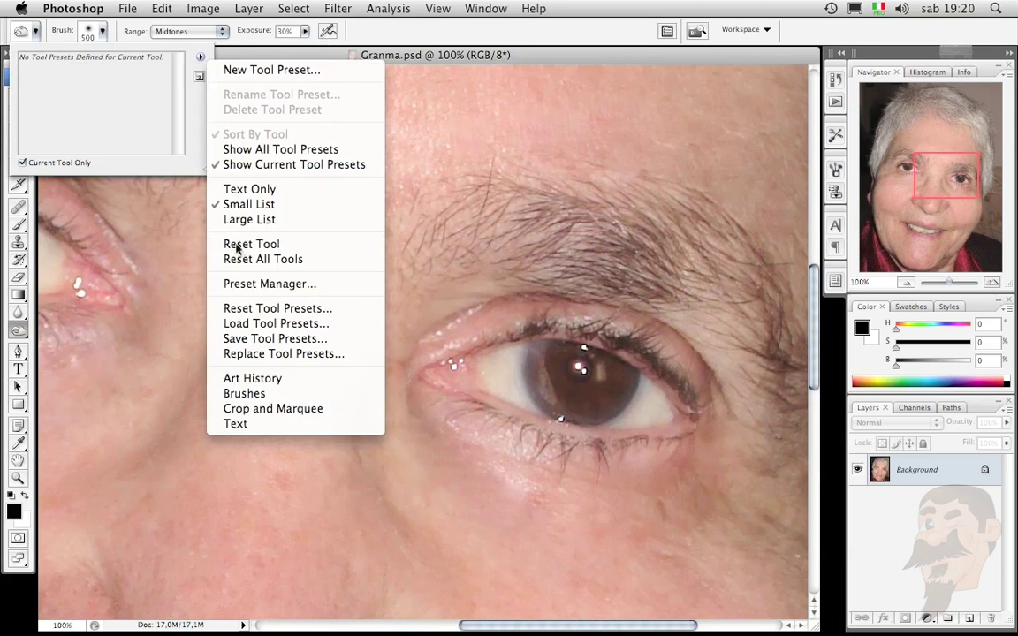
click(36, 30)
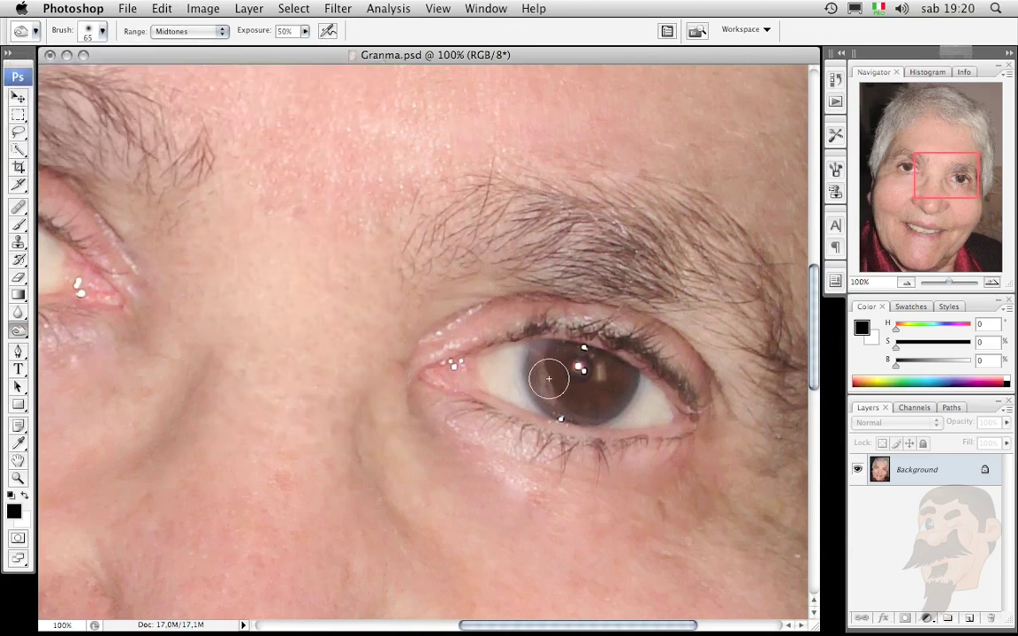
mouse_move(554, 395)
mouse_down()
mouse_move(589, 390)
mouse_move(564, 366)
mouse_move(541, 385)
mouse_move(541, 357)
mouse_move(548, 407)
mouse_move(558, 408)
mouse_up()
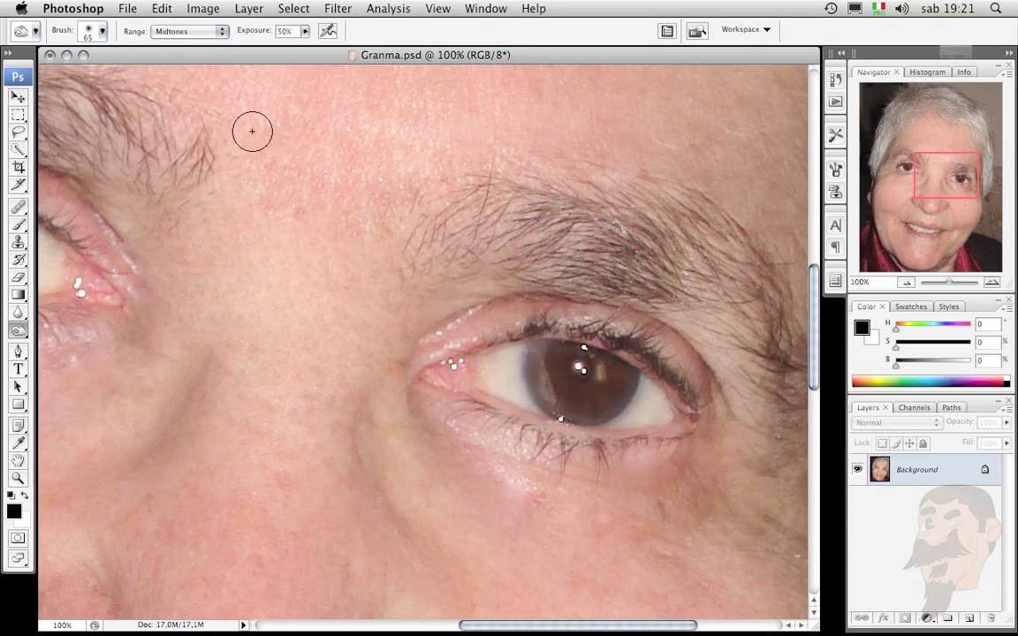
click(223, 34)
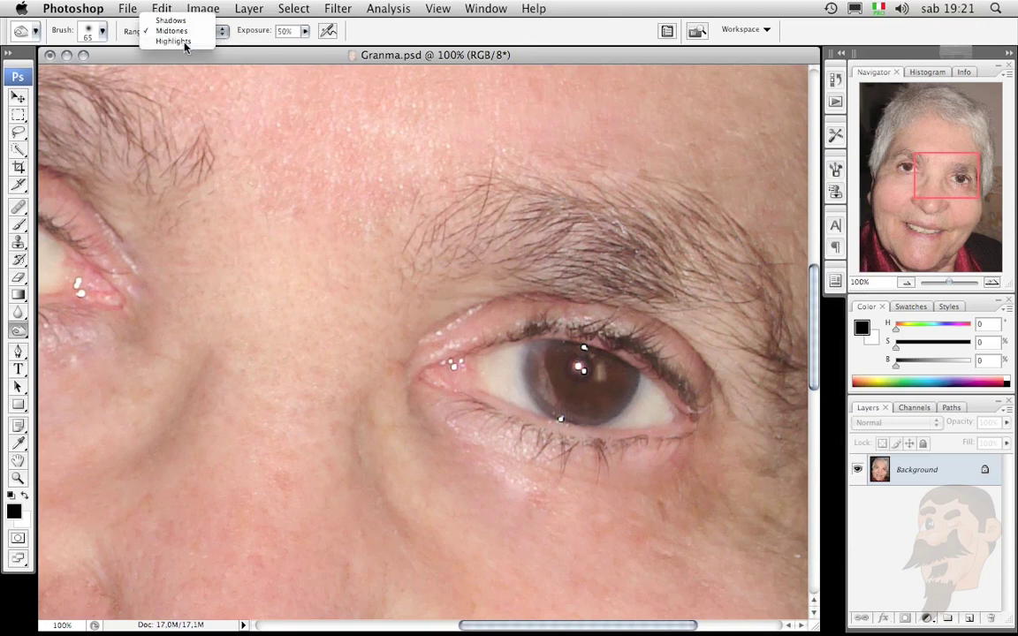
- Burn the right iris with Range set to Highlights, pan to the left eye, and undo the last stroke
click(184, 44)
mouse_move(544, 399)
mouse_down()
mouse_move(546, 353)
mouse_move(548, 388)
mouse_move(574, 409)
mouse_move(548, 389)
mouse_move(549, 351)
mouse_move(544, 386)
mouse_move(571, 413)
mouse_move(537, 374)
mouse_move(516, 373)
mouse_up()
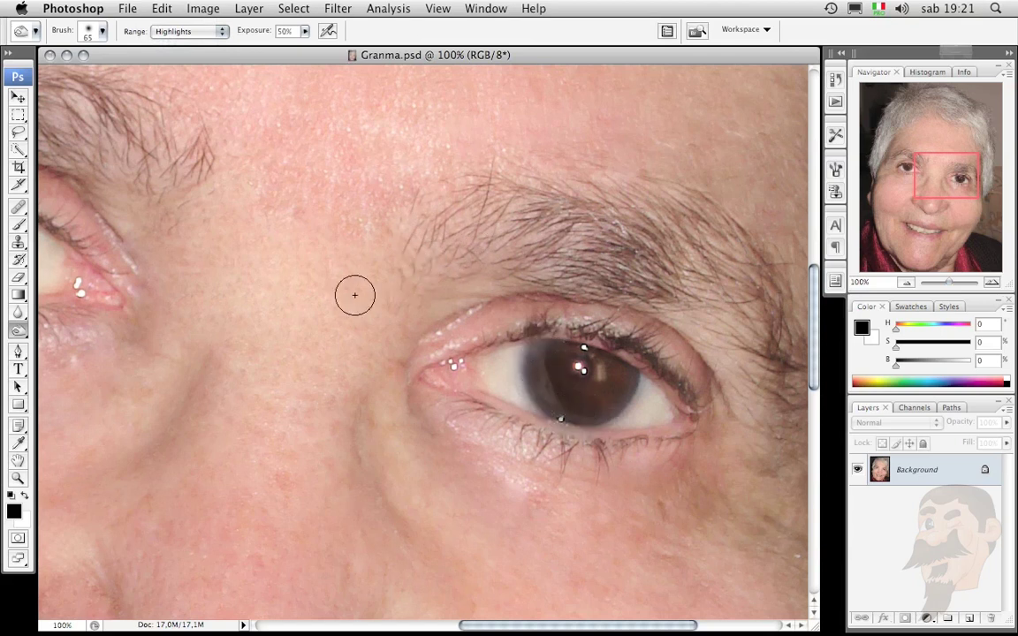
mouse_move(175, 361)
mouse_down()
mouse_move(328, 328)
mouse_move(378, 387)
mouse_move(469, 443)
mouse_up()
mouse_move(316, 388)
mouse_down()
mouse_move(366, 358)
mouse_move(318, 330)
mouse_move(351, 341)
mouse_move(382, 294)
mouse_move(370, 318)
mouse_move(331, 337)
mouse_up()
key(ctrl+z)
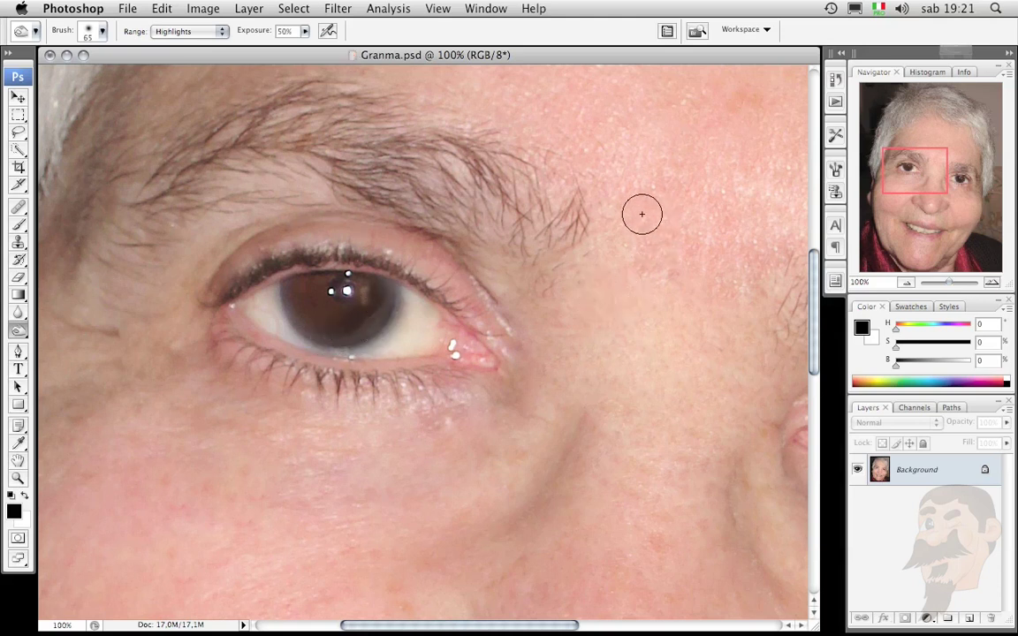
- Zoom out to compare the portrait with the saved version, then set the burn Range back to Midtones
key(ctrl+minus)
key(ctrl+minus)
key(ctrl+minus)
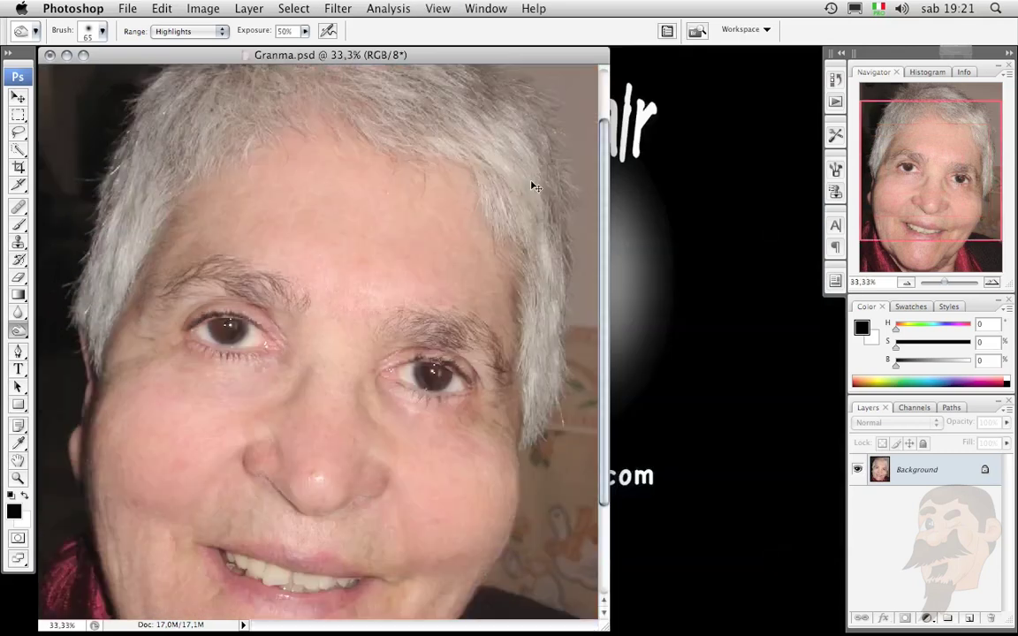
key(ctrl+minus)
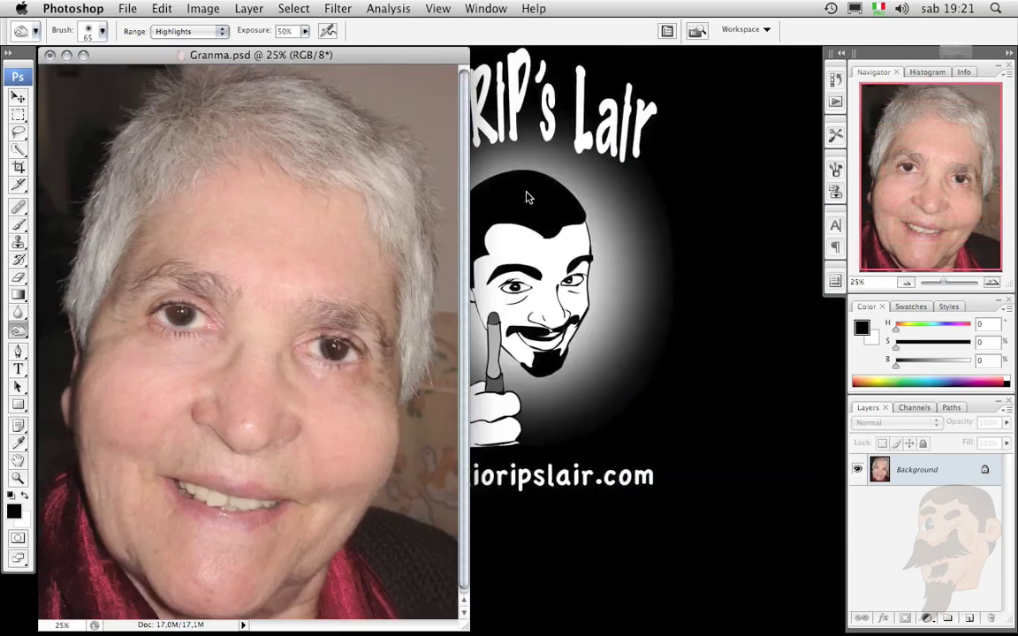
key(F12)
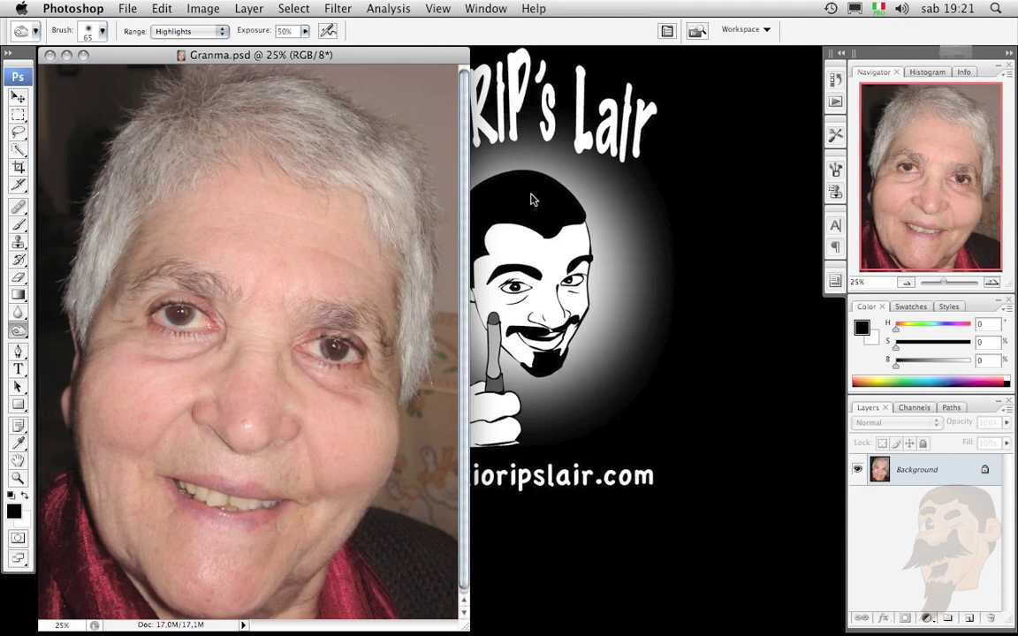
key(ctrl+z)
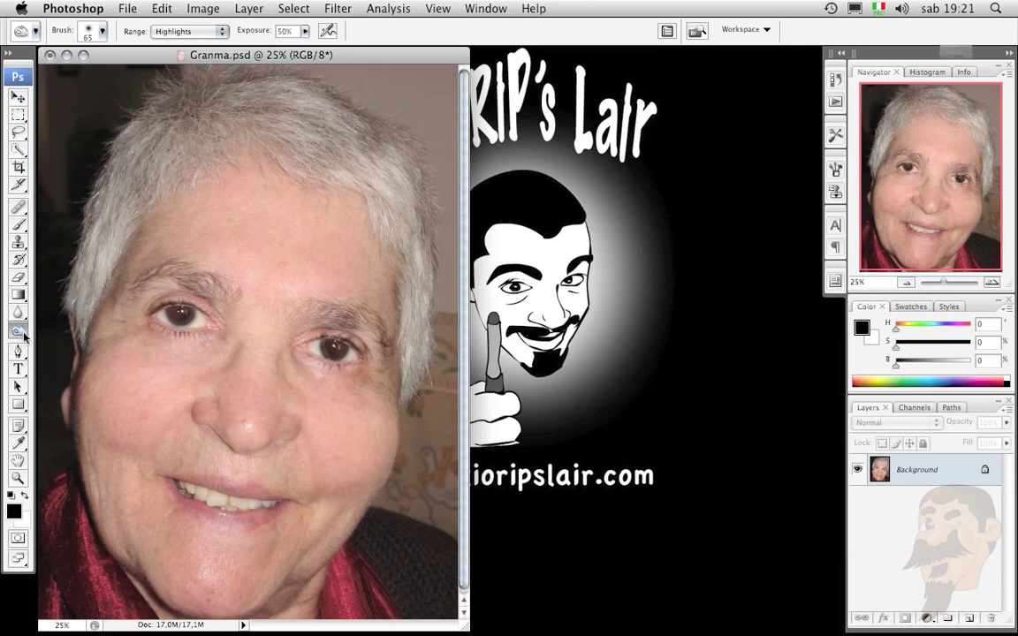
click(217, 30)
click(168, 53)
- Burn around both eyes and cheeks with a 500 px brush, then compare against the original
key(bracketright)
key(bracketright)
key(bracketright)
key(bracketright)
key(bracketright)
key(bracketright)
key(bracketright)
key(bracketright)
key(bracketright)
key(bracketright)
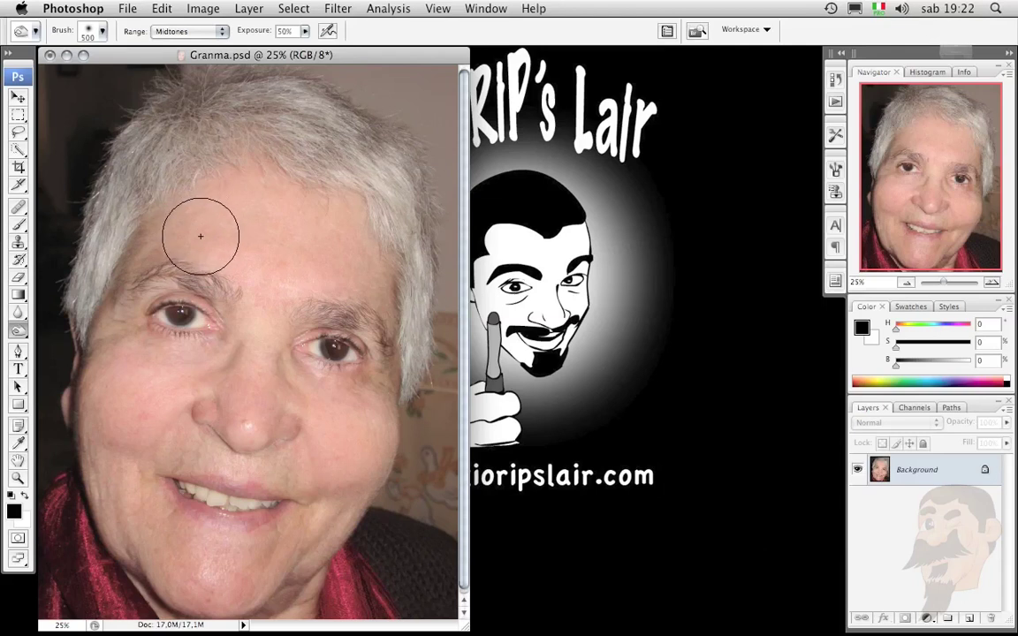
mouse_move(147, 250)
mouse_down()
mouse_move(148, 295)
mouse_move(182, 363)
mouse_move(107, 374)
mouse_move(214, 386)
mouse_up()
mouse_move(330, 397)
mouse_down()
mouse_move(334, 448)
mouse_move(375, 391)
mouse_up()
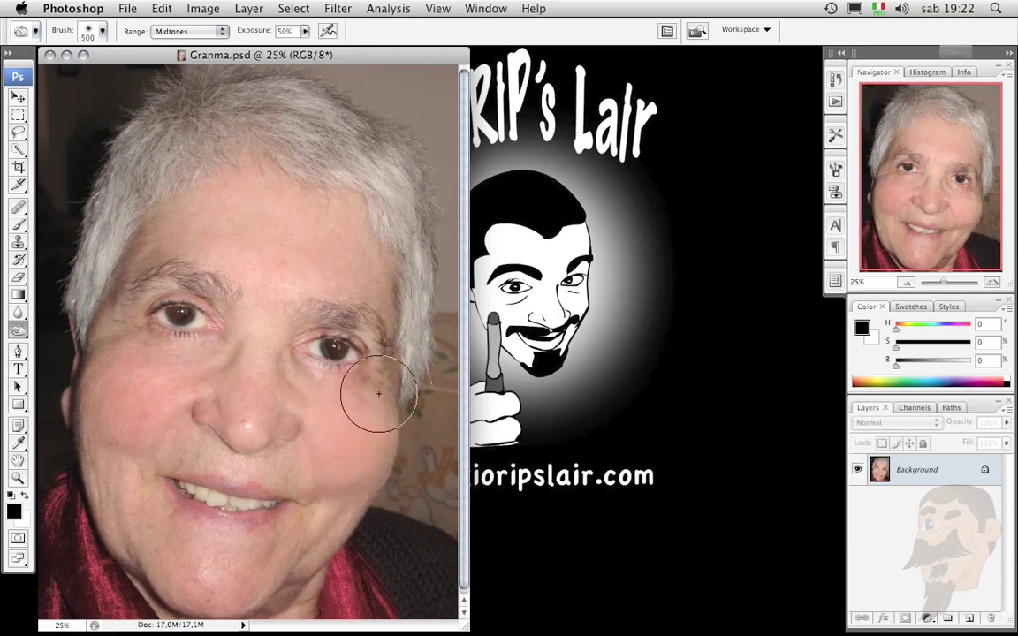
drag(352, 272, 386, 296)
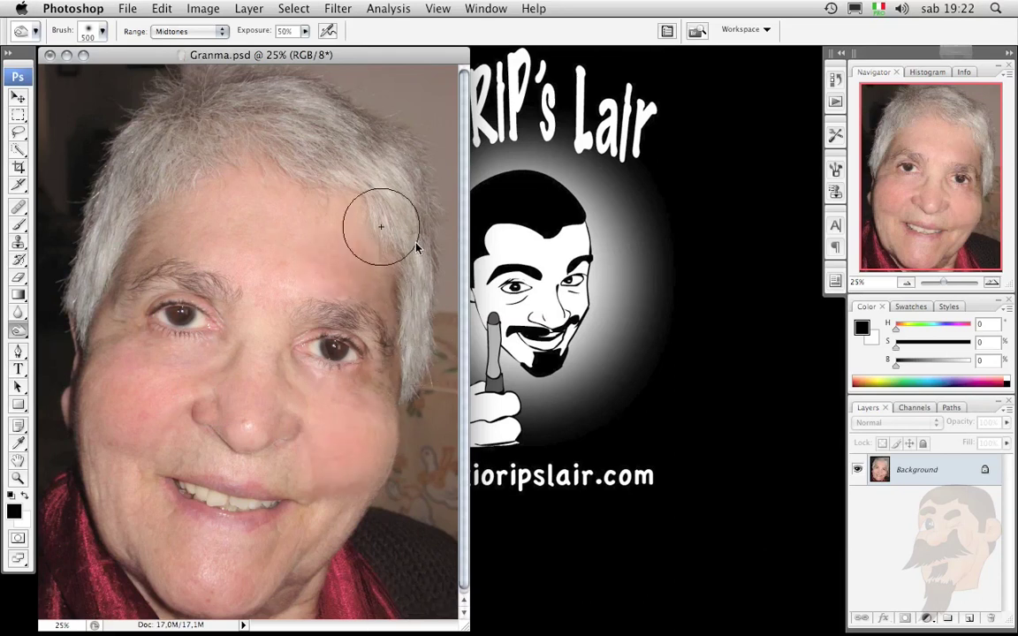
key(F12)
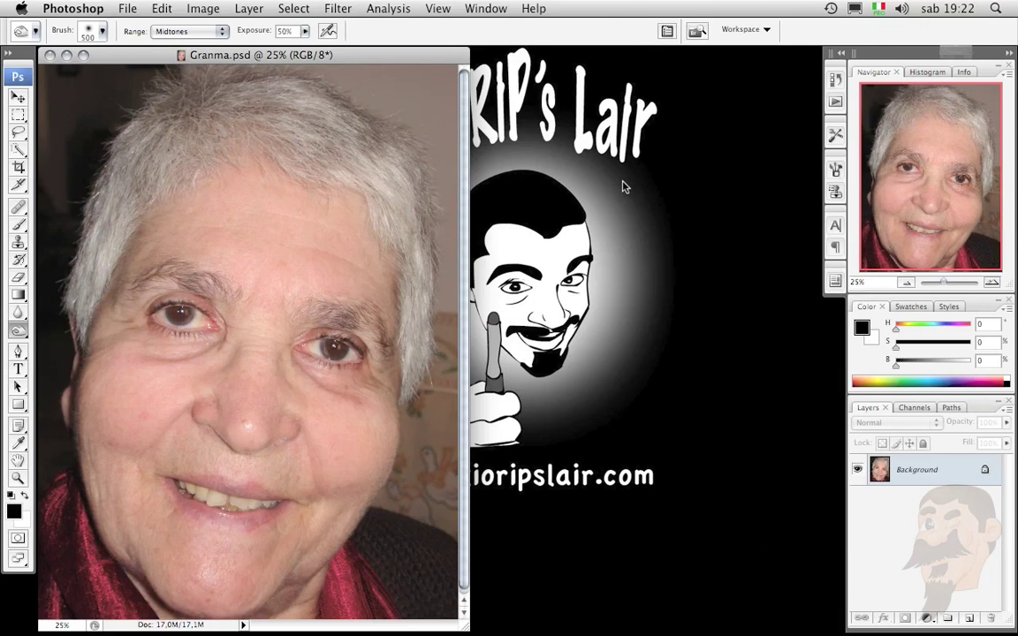
key(ctrl+z)
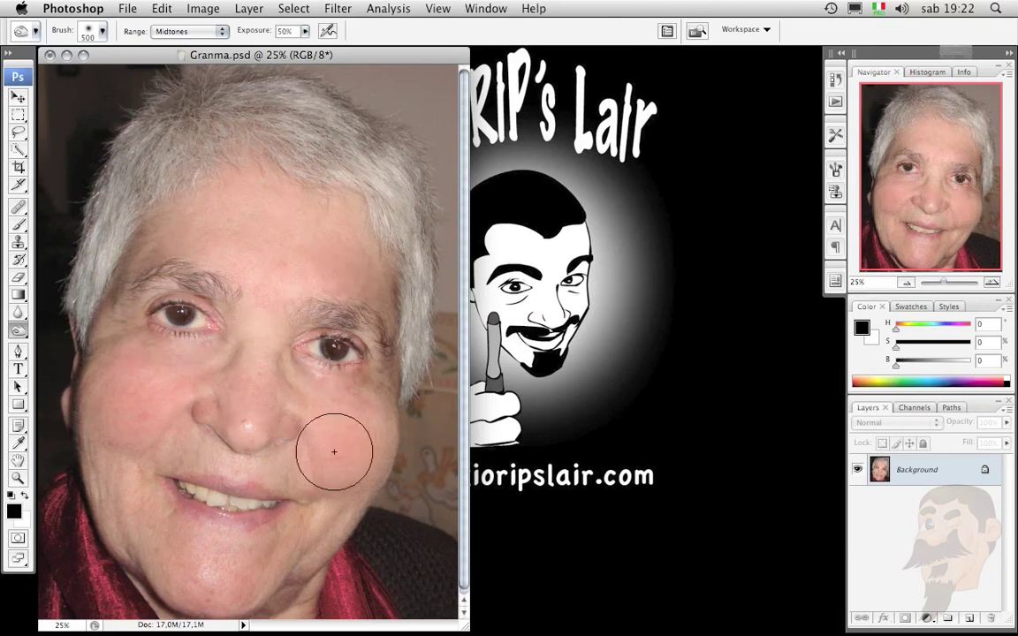